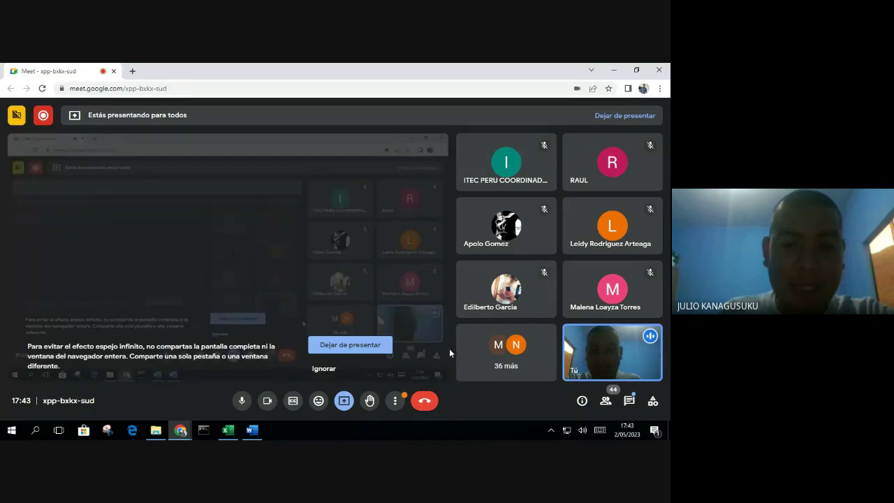
# Switch from the Google Meet call to the Word document with the cash-flow exercise.
pyautogui.click(254, 433)
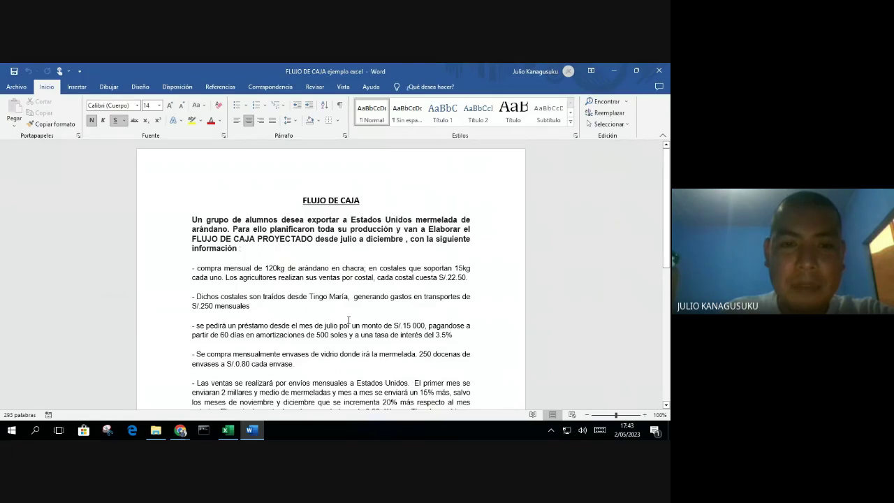
# Scroll through the FLUJO DE CAJA problem statement, then switch to the Excel workbook.
pyautogui.scroll(-2, 348, 320)
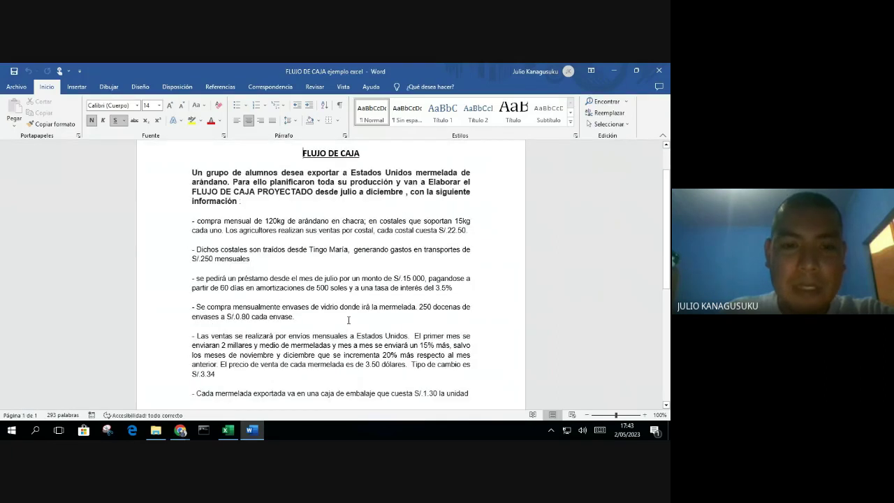
pyautogui.scroll(-5, 349, 320)
pyautogui.scroll(-2, 349, 319)
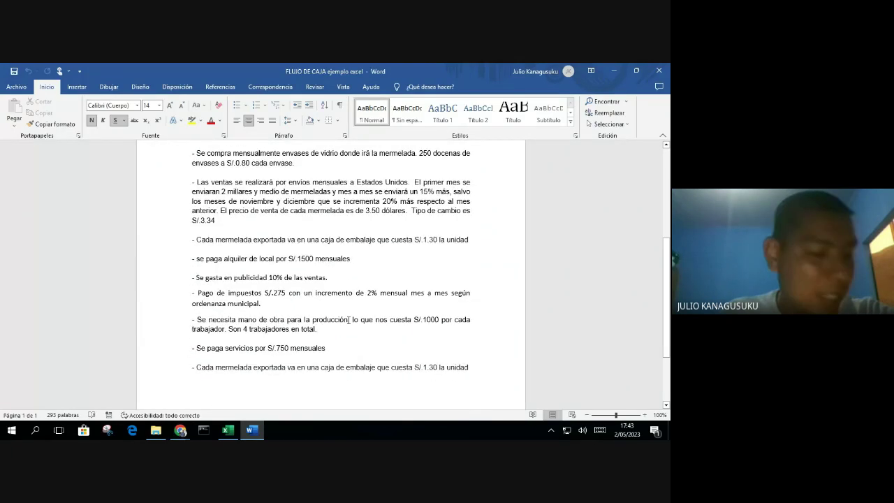
pyautogui.scroll(-1, 348, 320)
pyautogui.scroll(2, 348, 320)
pyautogui.scroll(4, 348, 320)
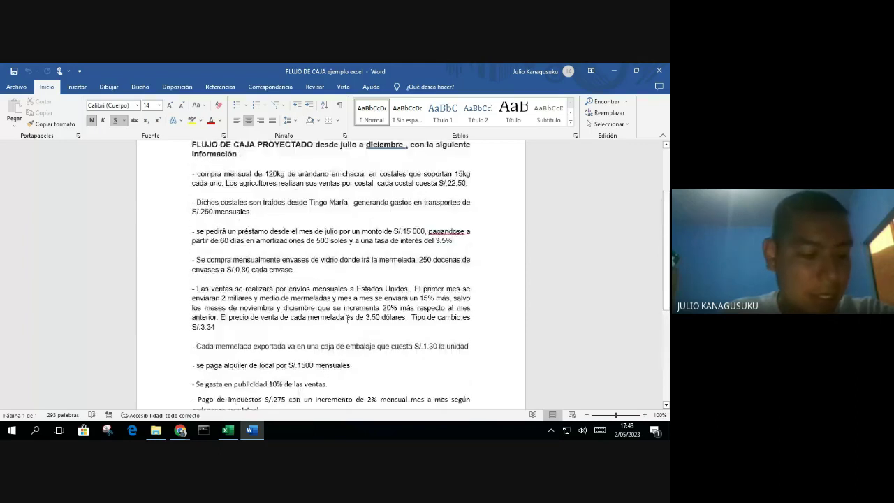
pyautogui.scroll(1, 349, 320)
pyautogui.scroll(2, 347, 320)
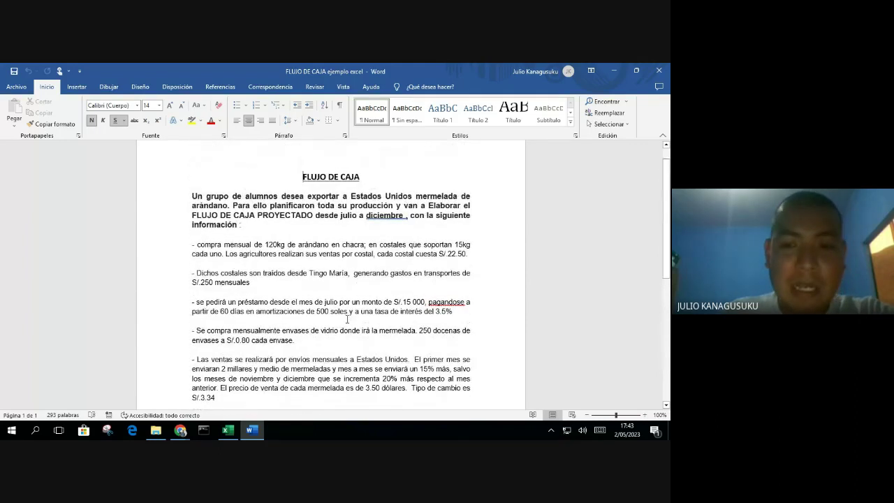
pyautogui.click(234, 433)
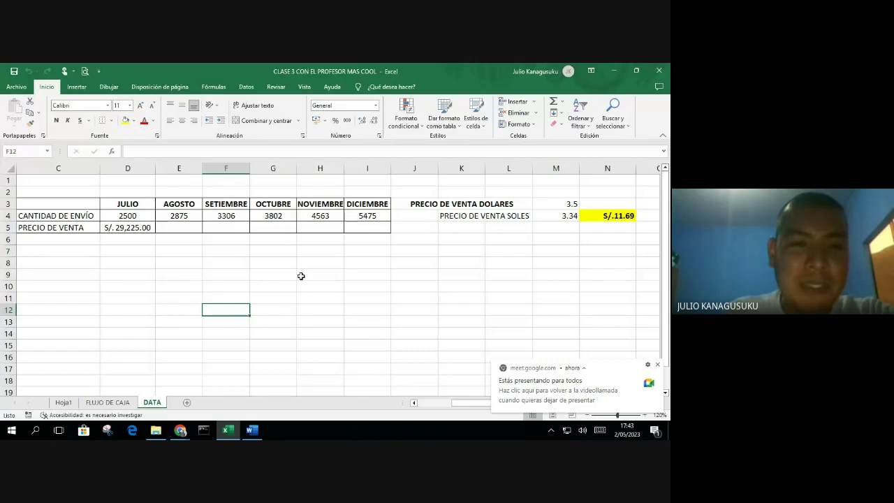
# Review the empty July–December FLUJO DE CAJA template at 130% zoom, then return to Word.
pyautogui.click(292, 275)
pyautogui.click(109, 404)
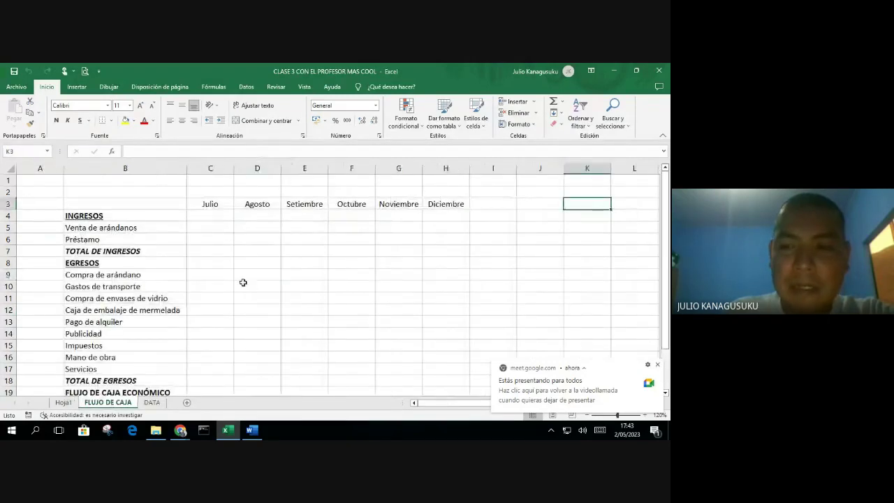
pyautogui.scroll(-1, 243, 282)
pyautogui.scroll(1, 243, 282)
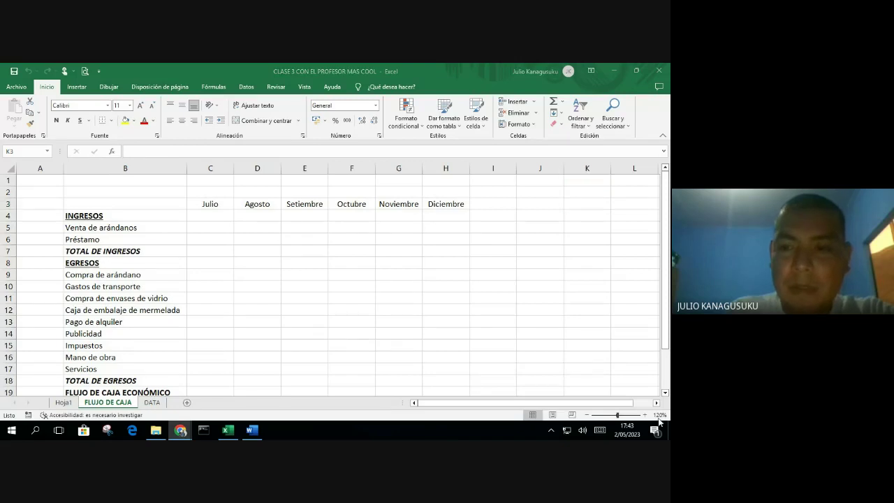
pyautogui.click(587, 203)
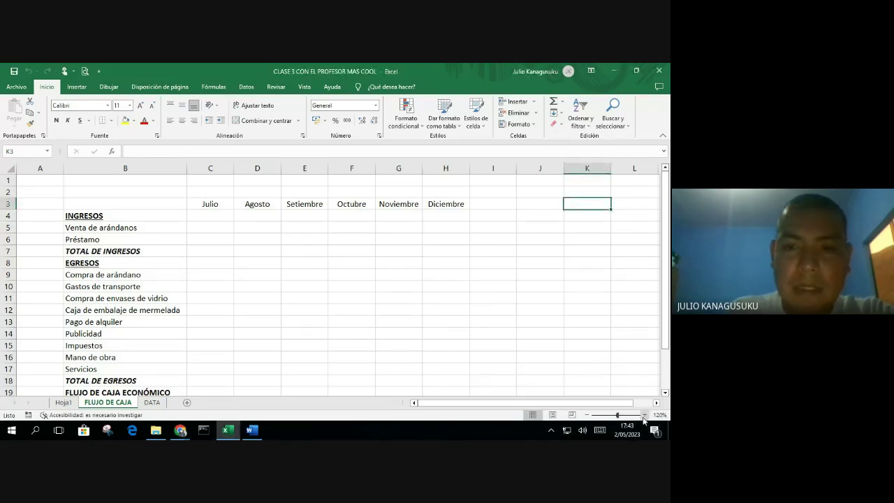
pyautogui.click(645, 415)
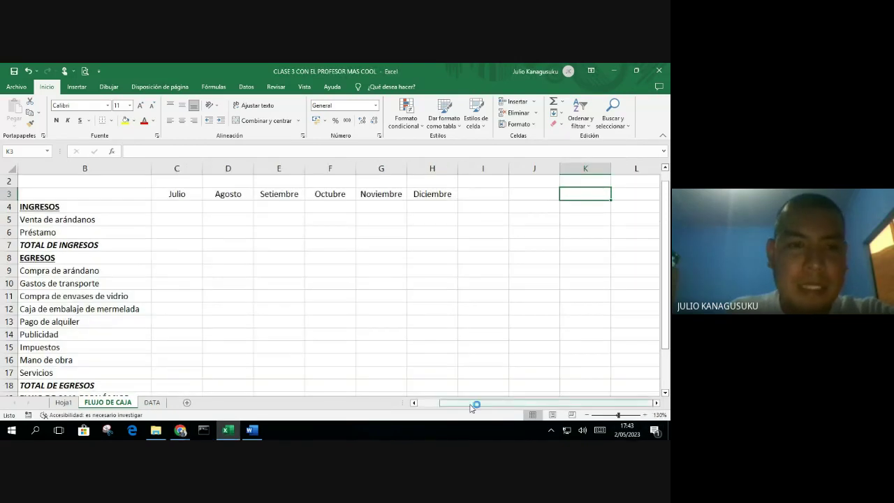
pyautogui.moveTo(462, 404); pyautogui.dragTo(441, 408)
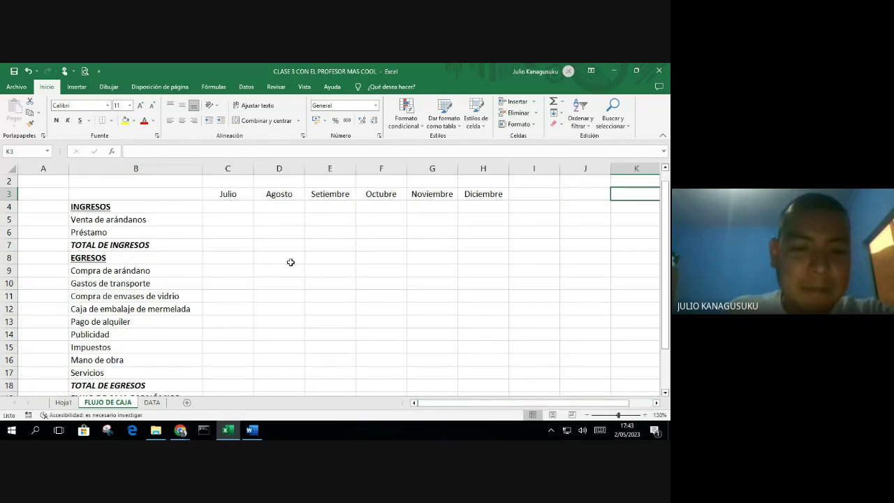
pyautogui.click(258, 434)
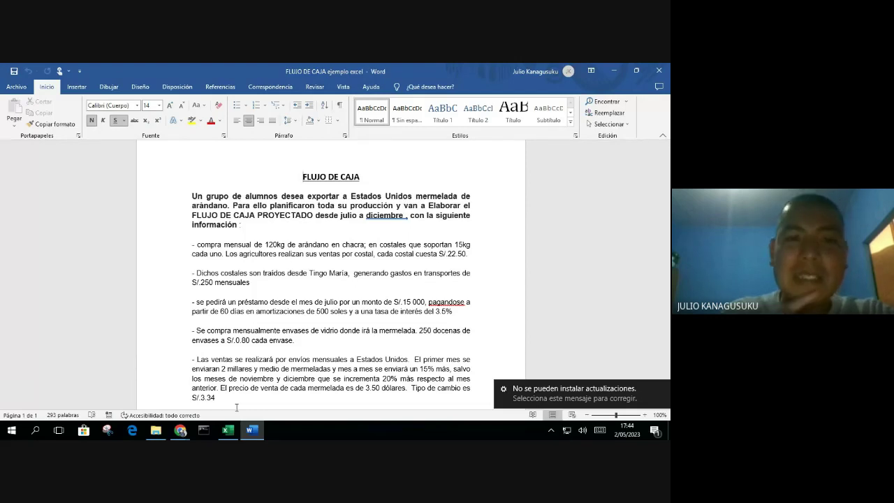
# Switch back to Excel and show the DATA sheet of monthly shipments and prices.
pyautogui.hotkey('alt', 'Tab')
pyautogui.click(151, 403)
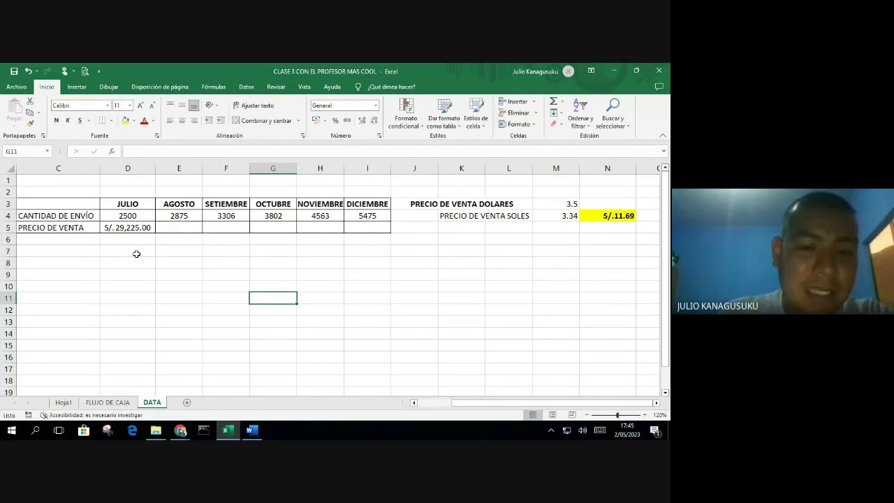
pyautogui.click(252, 430)
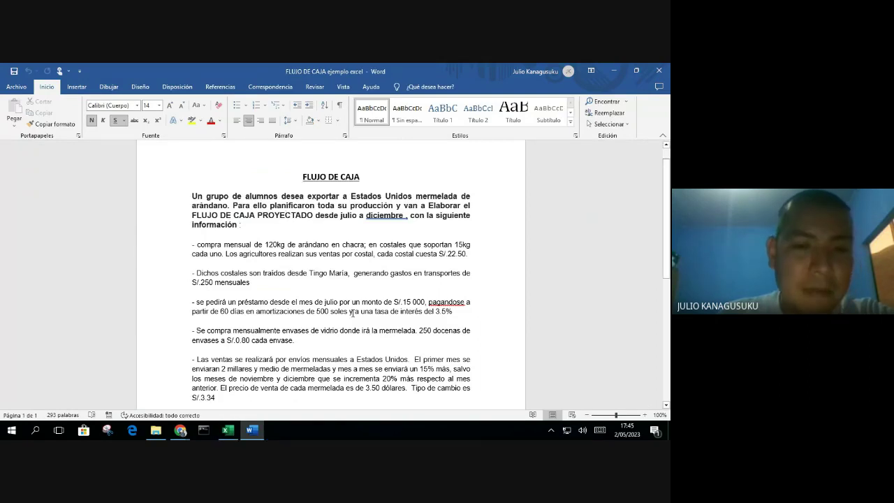
pyautogui.click(228, 430)
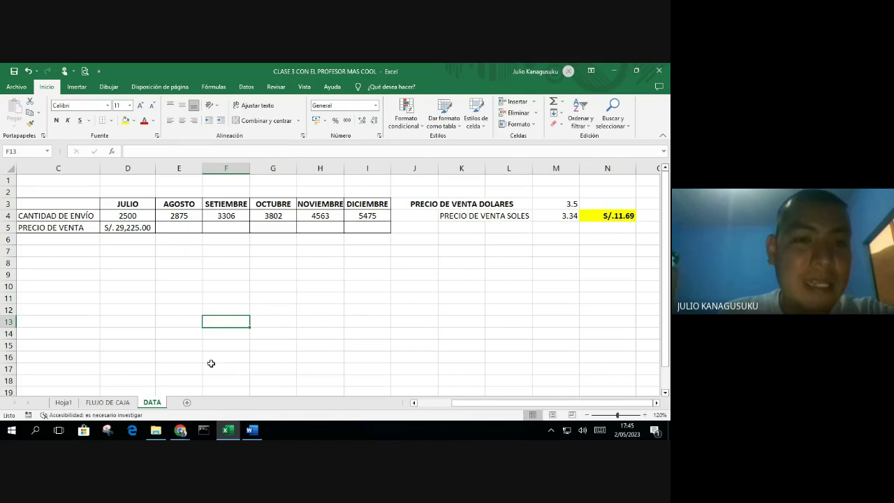
pyautogui.click(108, 402)
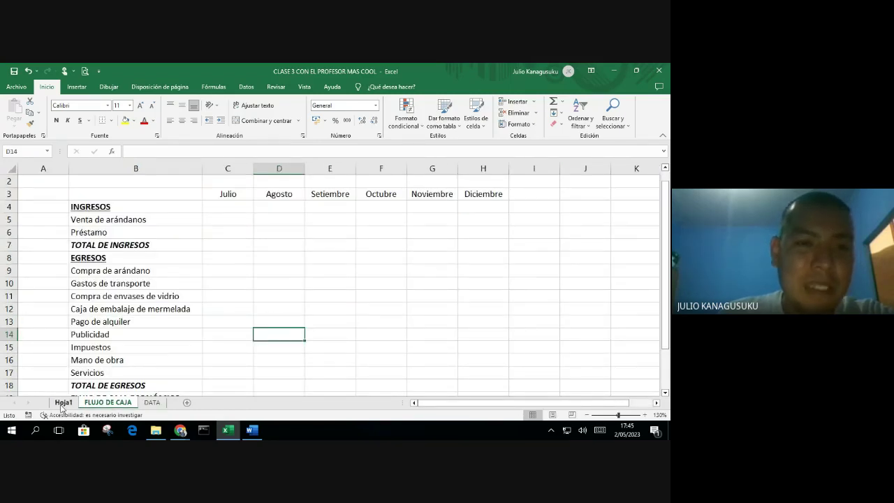
pyautogui.click(63, 403)
pyautogui.scroll(3, 159, 335)
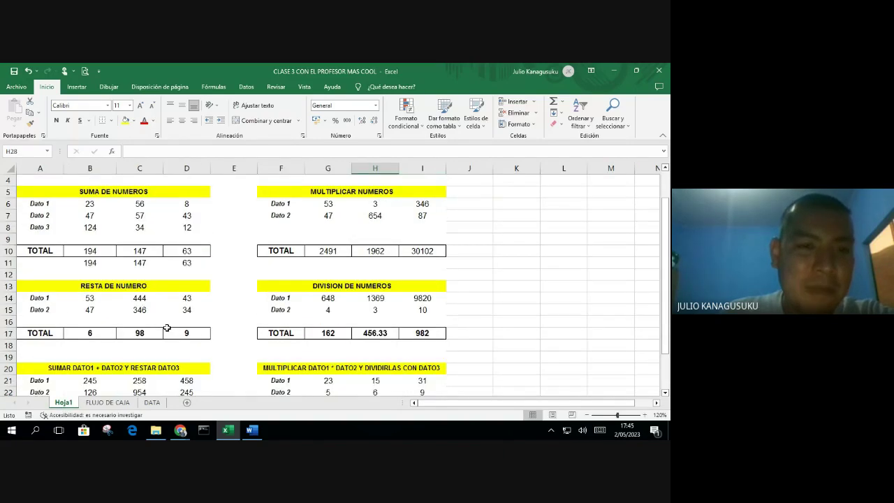
pyautogui.scroll(1, 167, 321)
pyautogui.scroll(-1, 175, 313)
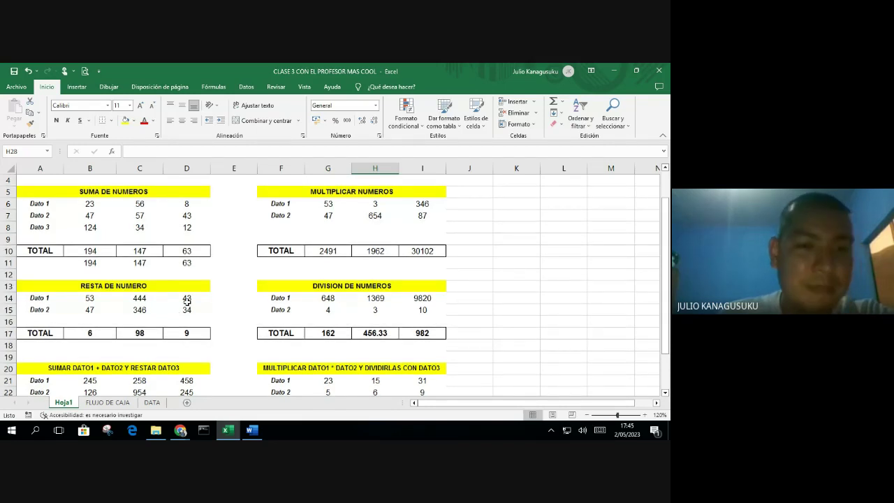
pyautogui.scroll(-1, 187, 300)
pyautogui.scroll(-1, 187, 301)
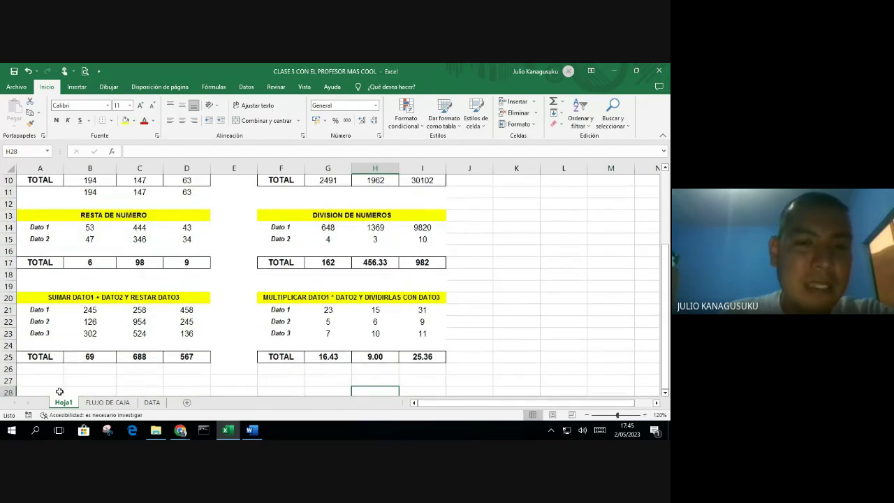
pyautogui.click(108, 403)
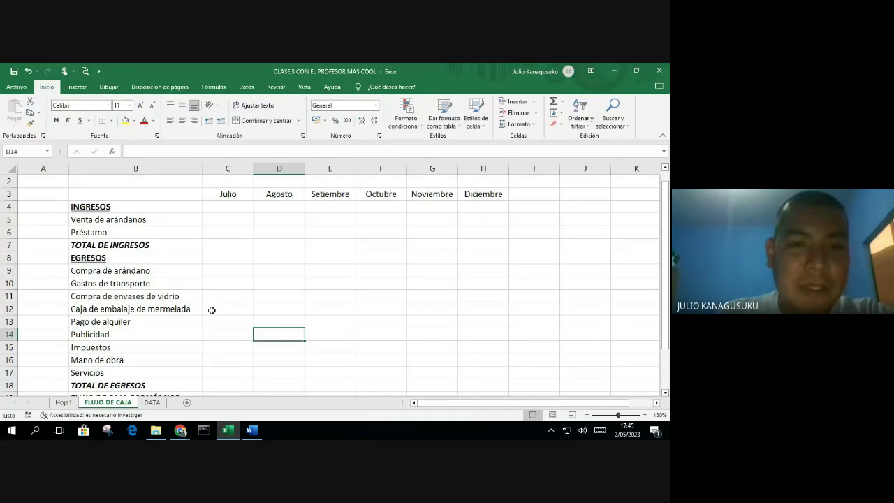
# On the DATA sheet, clear July's sale price from cell D5.
pyautogui.click(153, 403)
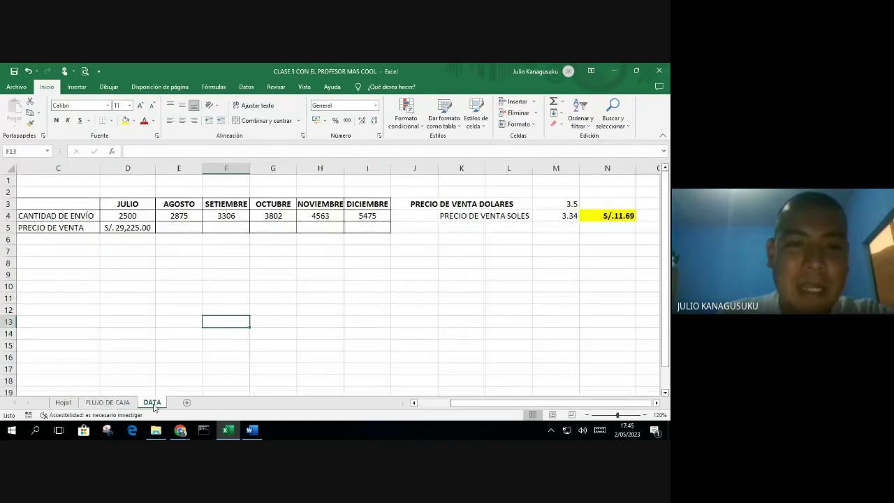
pyautogui.click(411, 296)
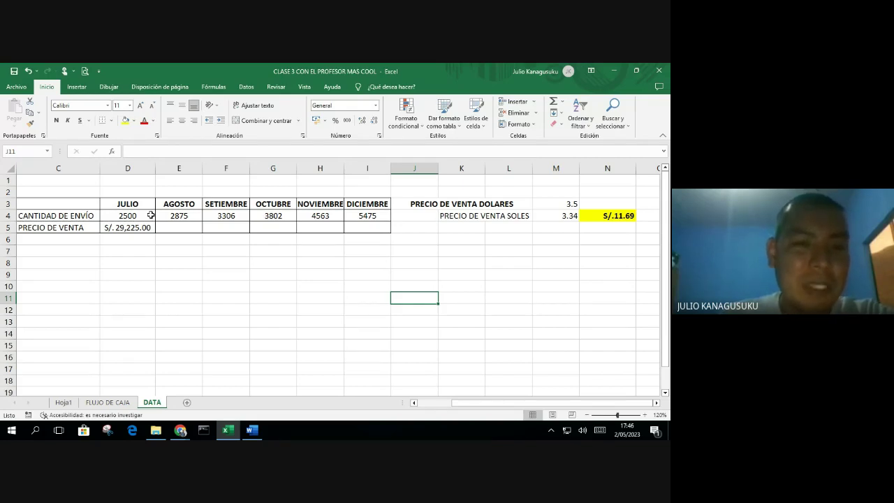
pyautogui.click(149, 215)
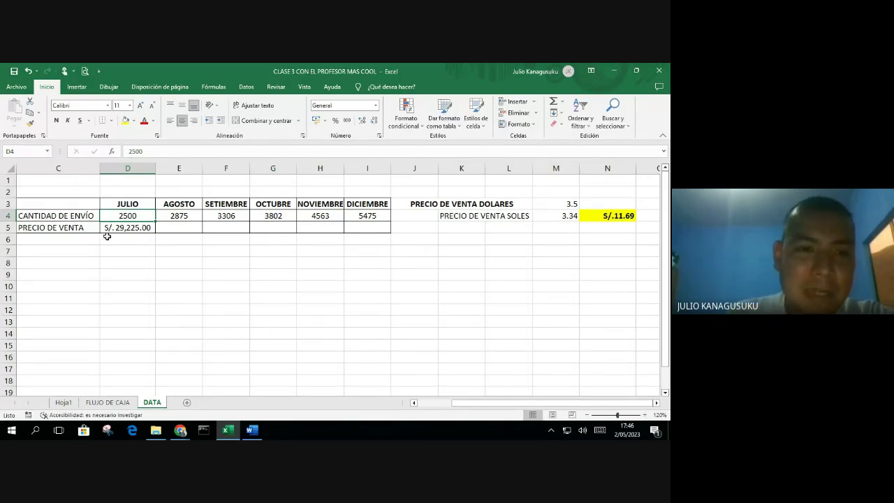
pyautogui.click(134, 231)
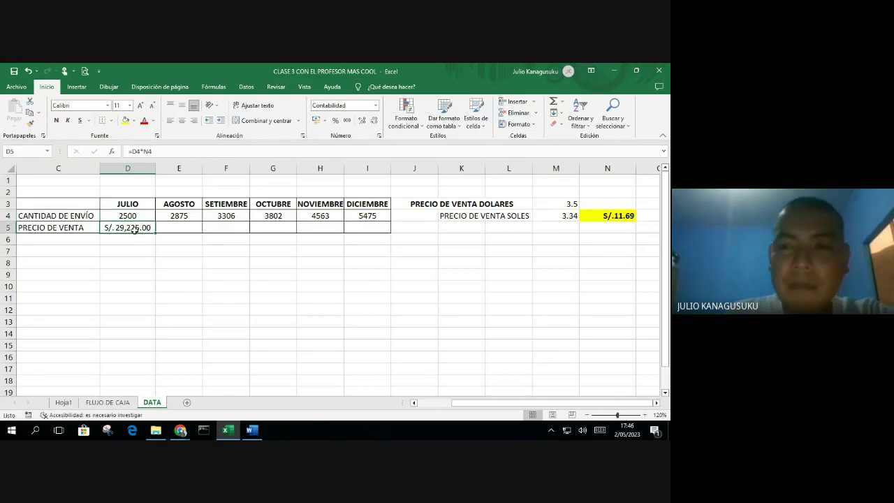
pyautogui.press('Delete')
# Check the dollar sale price in cell M3.
pyautogui.click(618, 302)
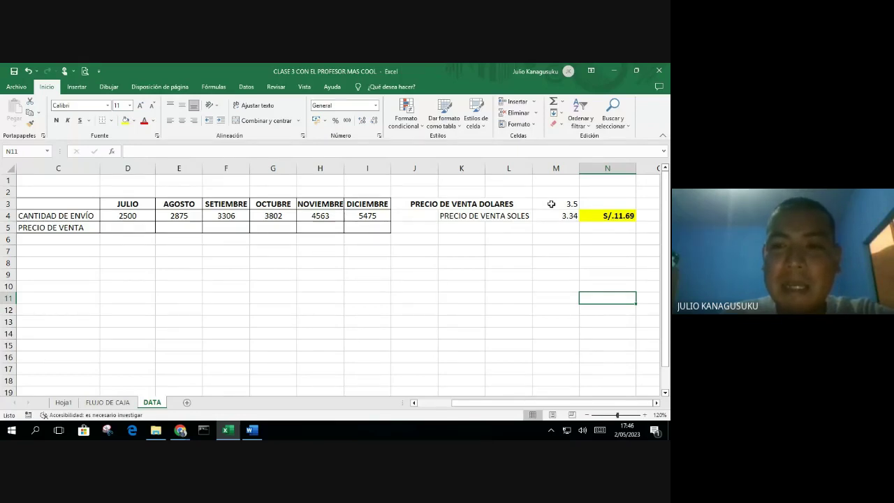
pyautogui.click(551, 204)
pyautogui.click(558, 260)
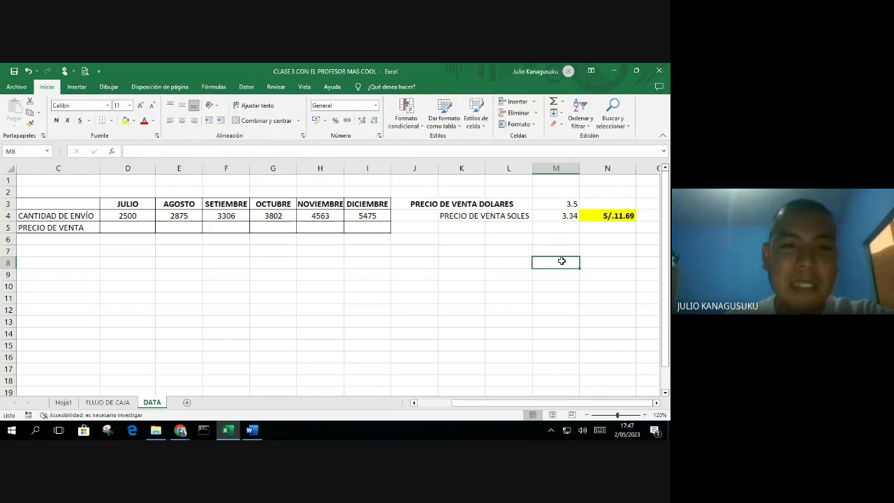
pyautogui.click(559, 201)
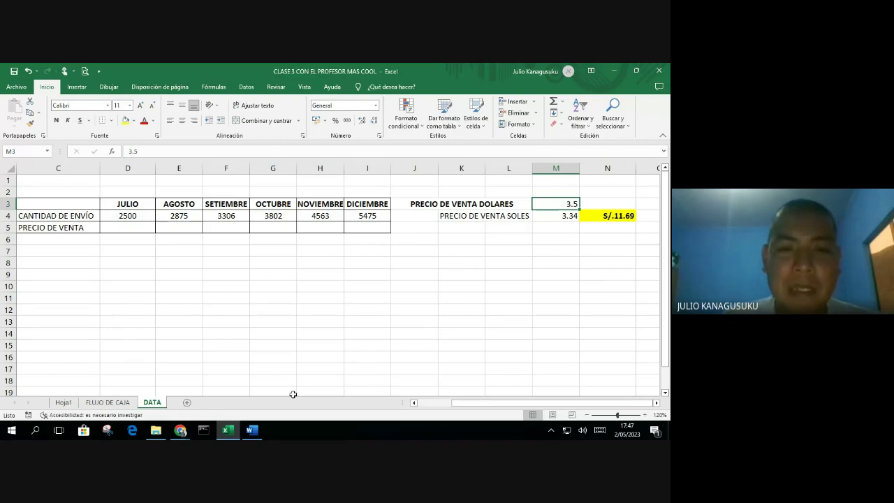
# Switch to Word and scroll to the exchange-rate line of the problem statement.
pyautogui.hotkey('alt', 'Tab')
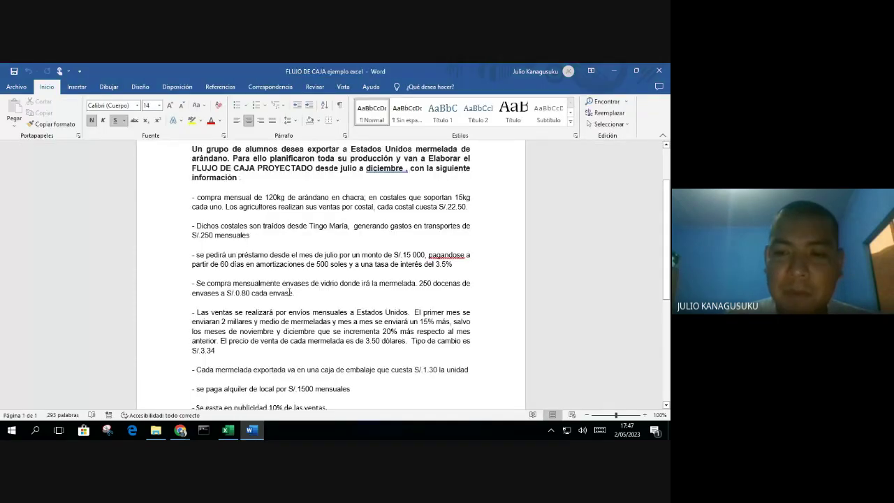
pyautogui.scroll(-1, 291, 293)
pyautogui.keyDown('ctrl'); pyautogui.scroll(4, 447, 349); pyautogui.keyUp('ctrl')
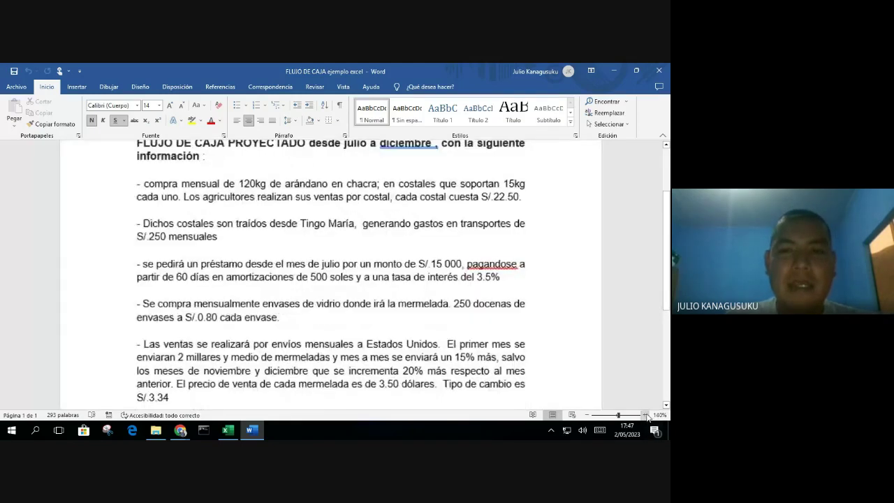
pyautogui.scroll(-3, 447, 350)
pyautogui.scroll(-1, 447, 349)
pyautogui.scroll(-1, 447, 349)
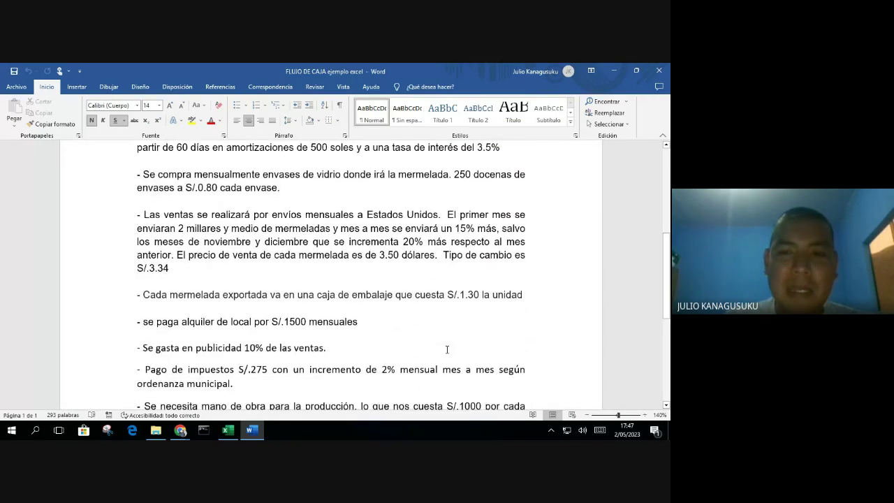
# Highlight 'Tipo de cambio es S/.3.34' in yellow and go back to Excel.
pyautogui.moveTo(442, 253); pyautogui.dragTo(505, 265)
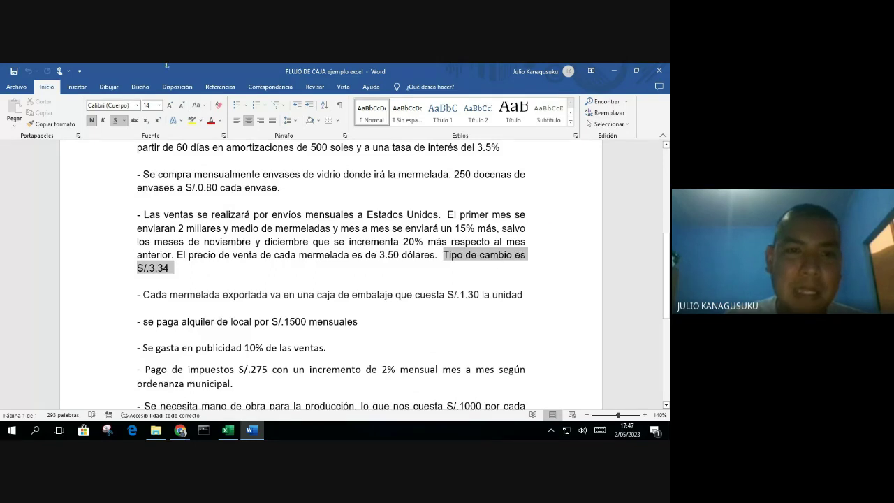
pyautogui.press('Right')
pyautogui.click(194, 122)
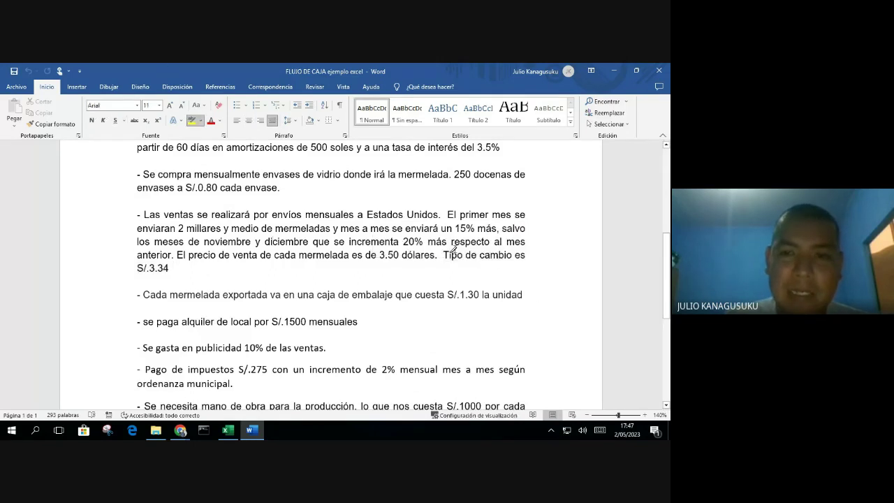
pyautogui.moveTo(444, 253); pyautogui.dragTo(481, 272)
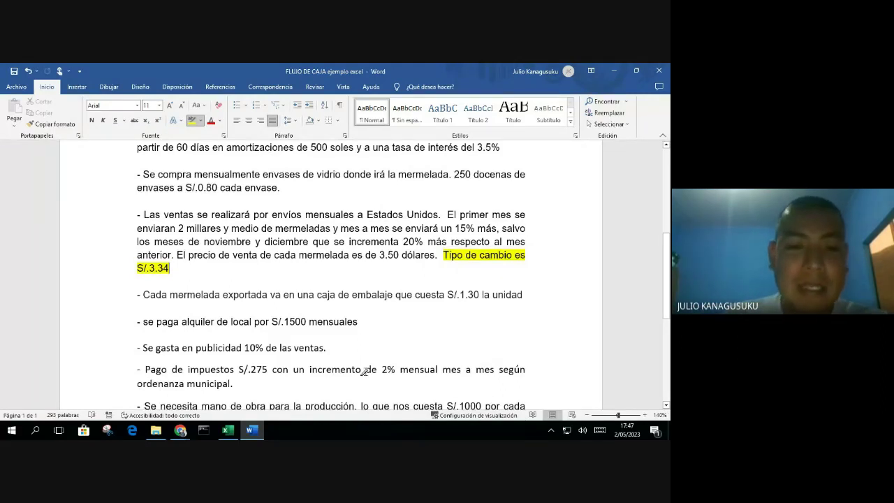
pyautogui.click(227, 430)
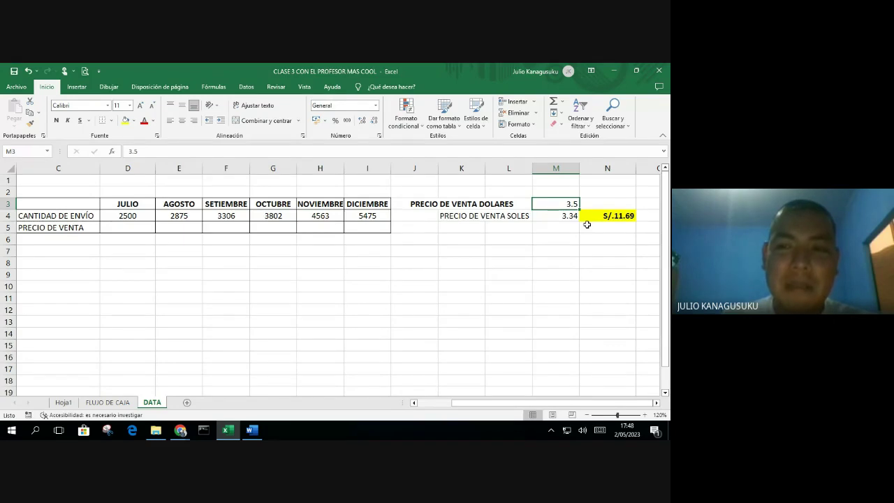
pyautogui.click(594, 218)
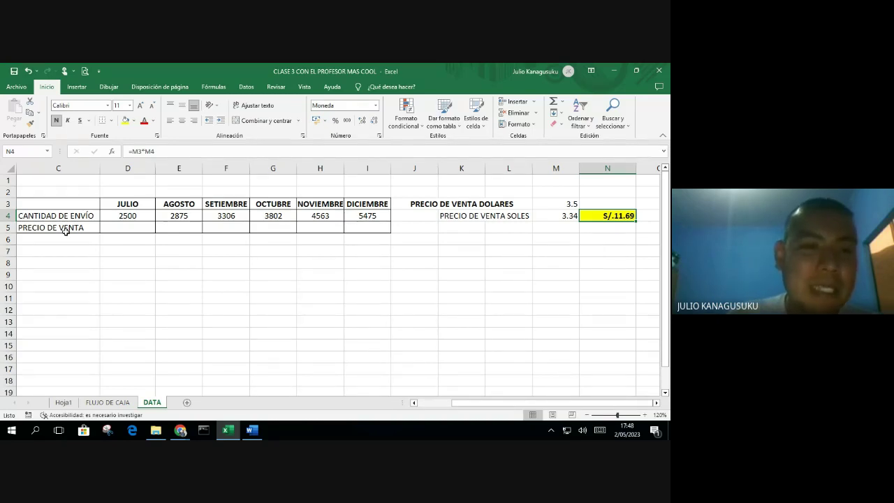
pyautogui.click(114, 229)
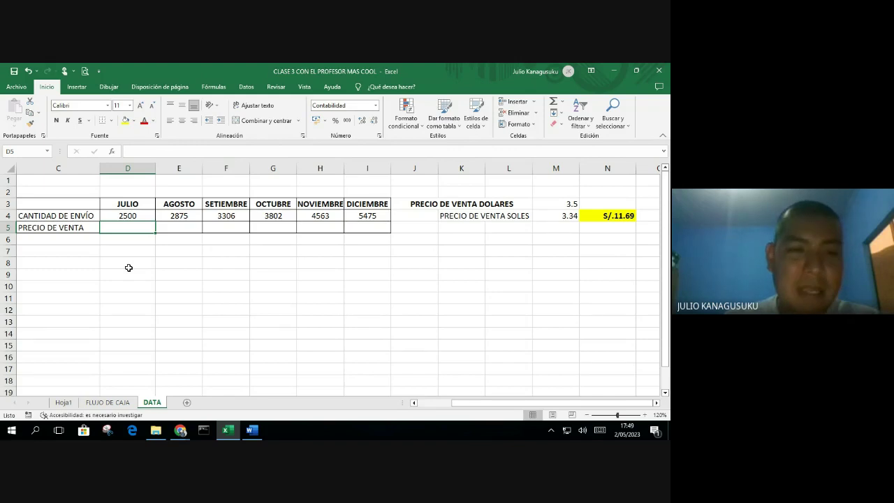
# Enter =D4*N4 in D5 so July's sale price shows S/. 29,225.00.
pyautogui.write('=')
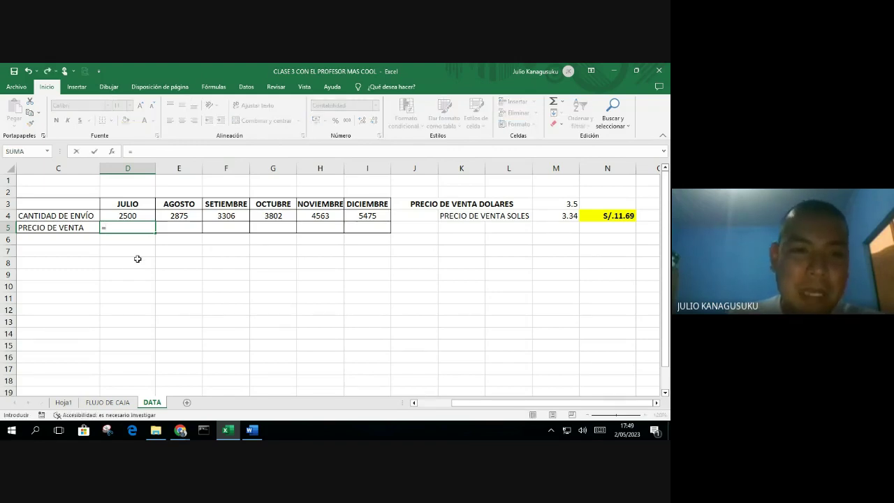
pyautogui.click(128, 215)
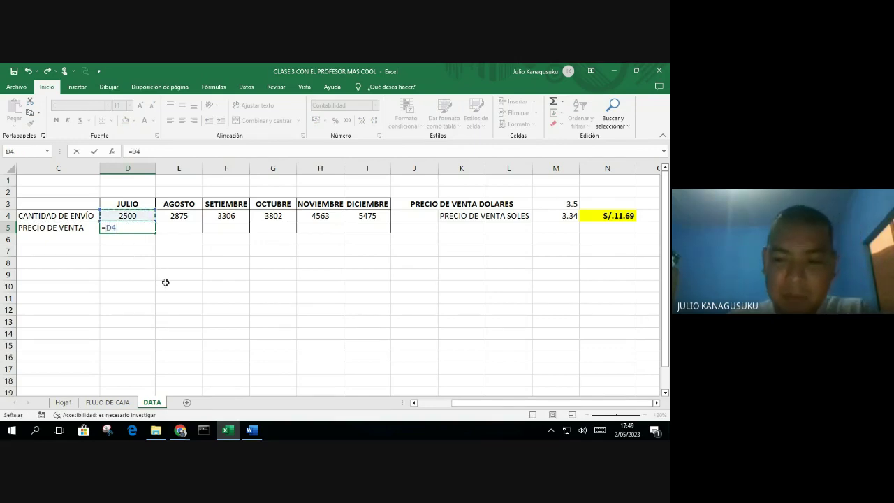
pyautogui.write('*')
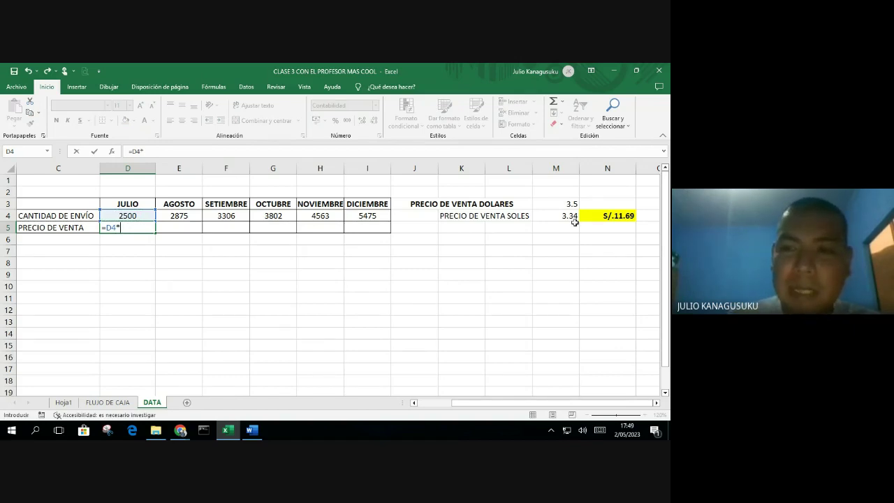
pyautogui.click(609, 216)
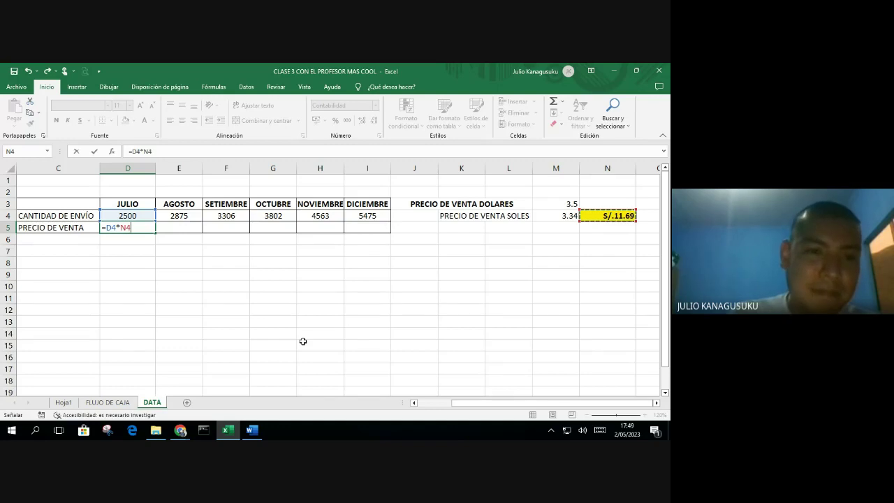
pyautogui.press('Return')
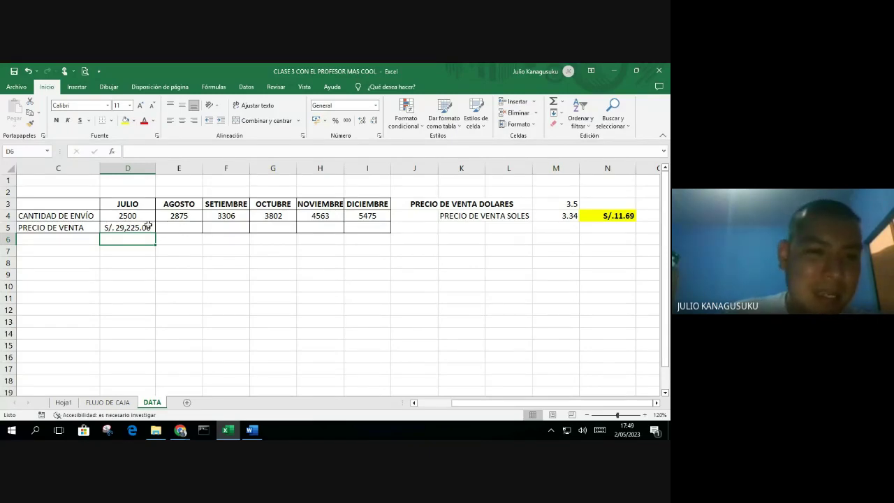
pyautogui.click(148, 226)
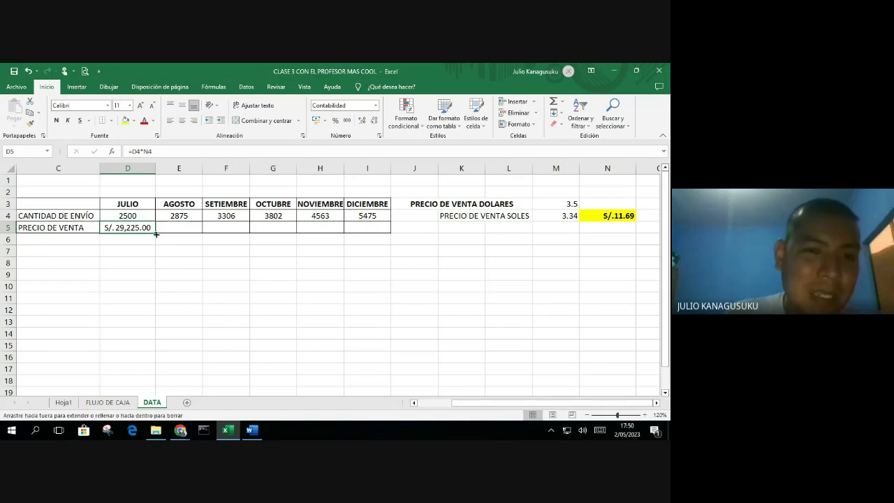
pyautogui.moveTo(159, 234); pyautogui.dragTo(326, 232)
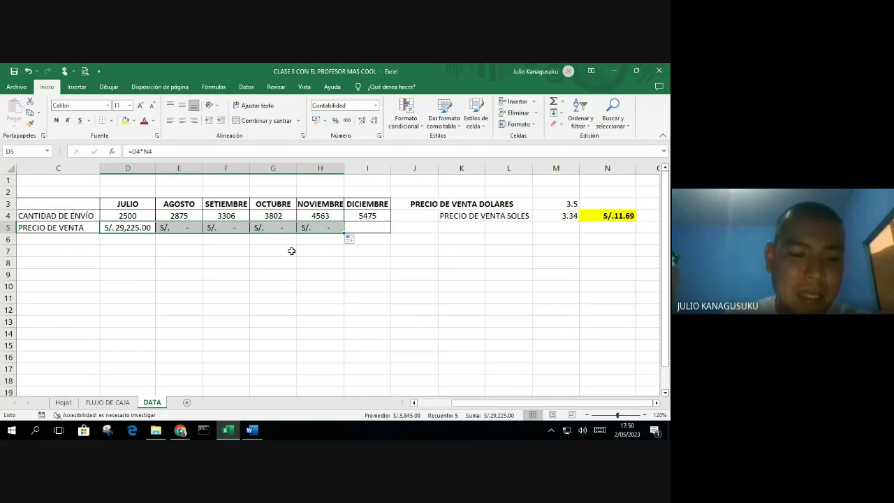
pyautogui.click(292, 250)
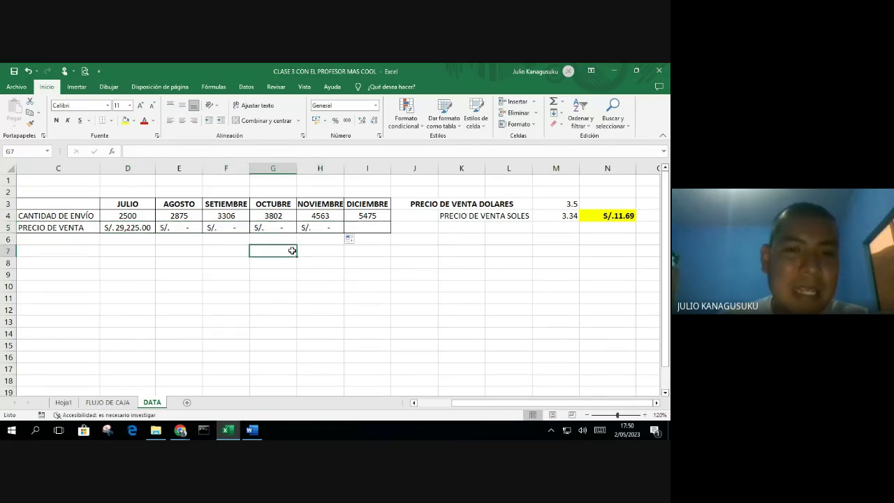
pyautogui.hotkey('ctrl', 'z')
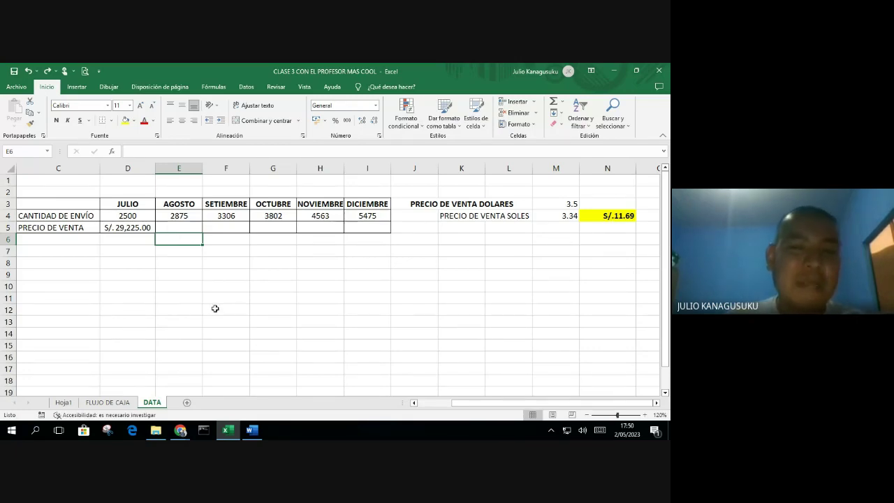
# Edit D5's formula to =D4*$N$4, making the soles price reference absolute.
pyautogui.click(140, 228)
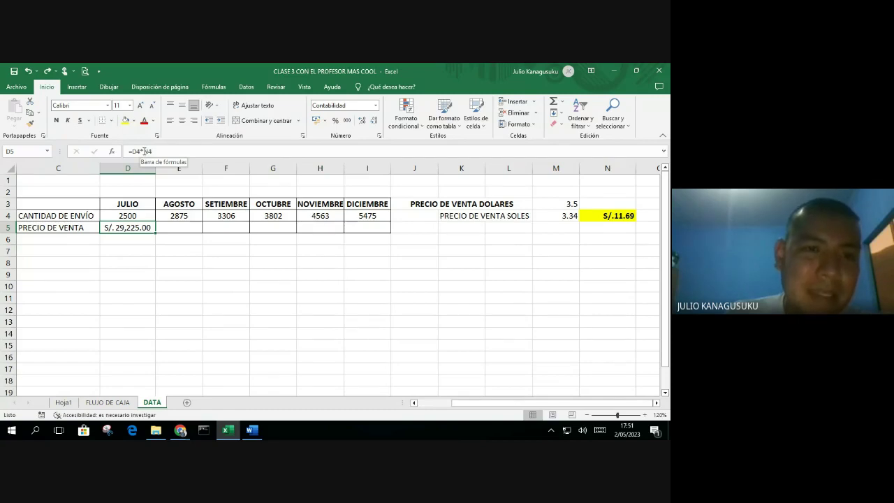
pyautogui.click(145, 151)
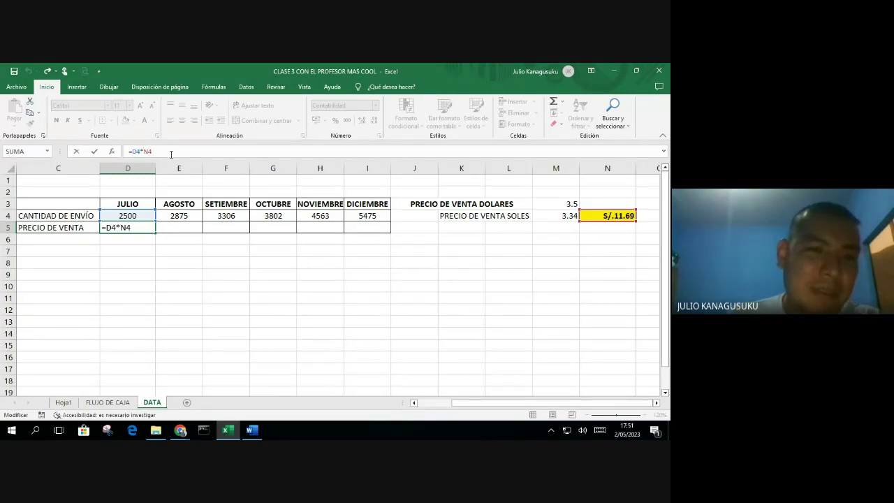
pyautogui.write('$')
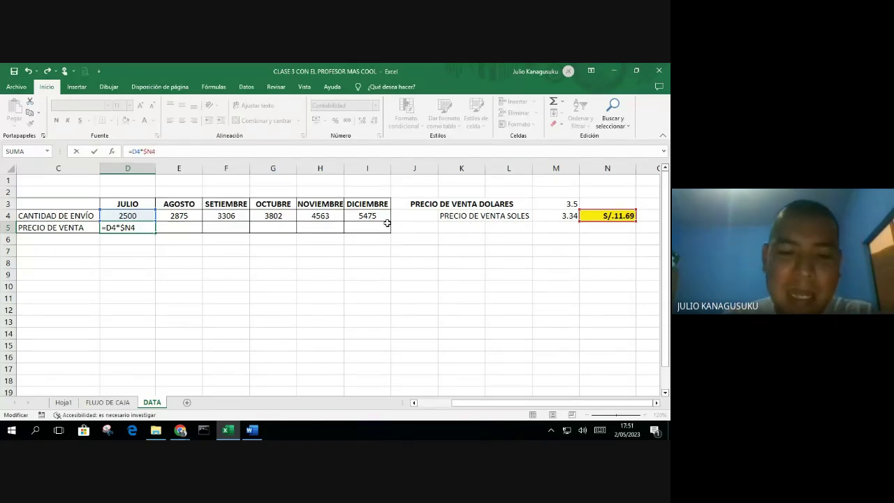
pyautogui.write('$')
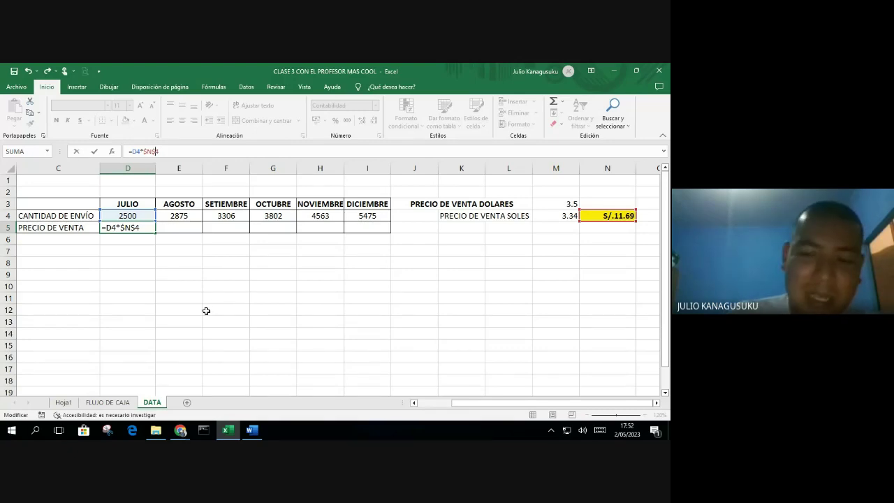
pyautogui.press('Return')
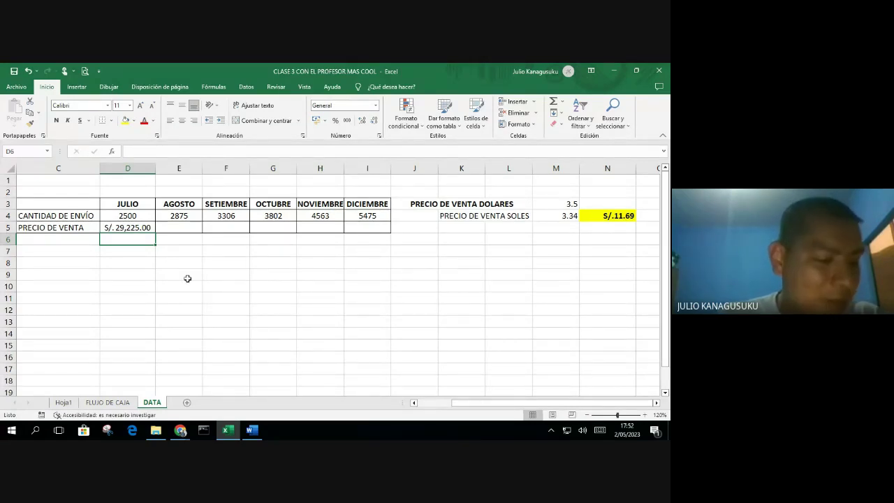
# Fill July's D5 formula across E5:I5 for August through December.
pyautogui.click(122, 228)
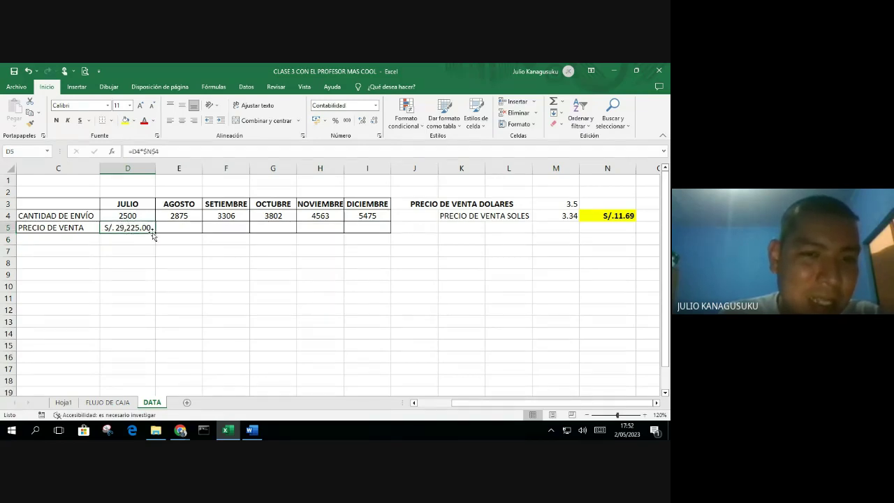
pyautogui.moveTo(156, 233)
pyautogui.mouseDown()
pyautogui.moveTo(284, 226)
pyautogui.moveTo(366, 235)
pyautogui.mouseUp()
pyautogui.click(320, 286)
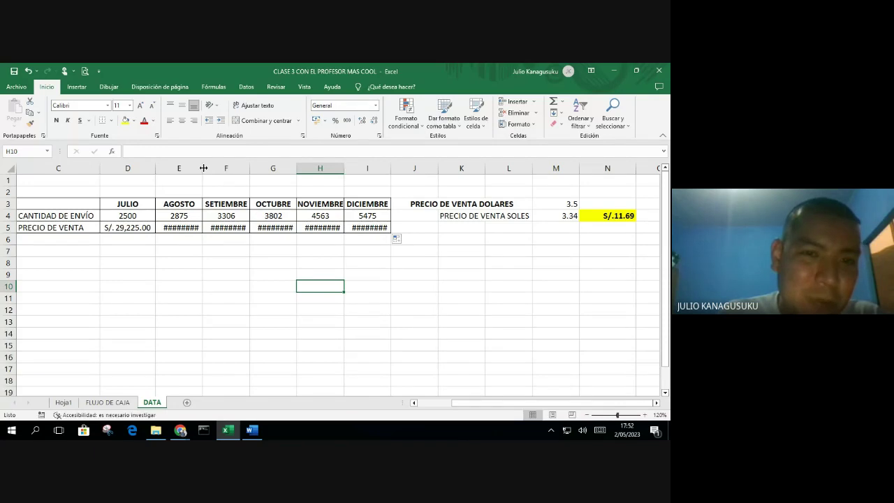
# Autofit columns E through I so amounts up to S/. 64,004.50 display.
pyautogui.doubleClick(203, 169)
pyautogui.doubleClick(258, 169)
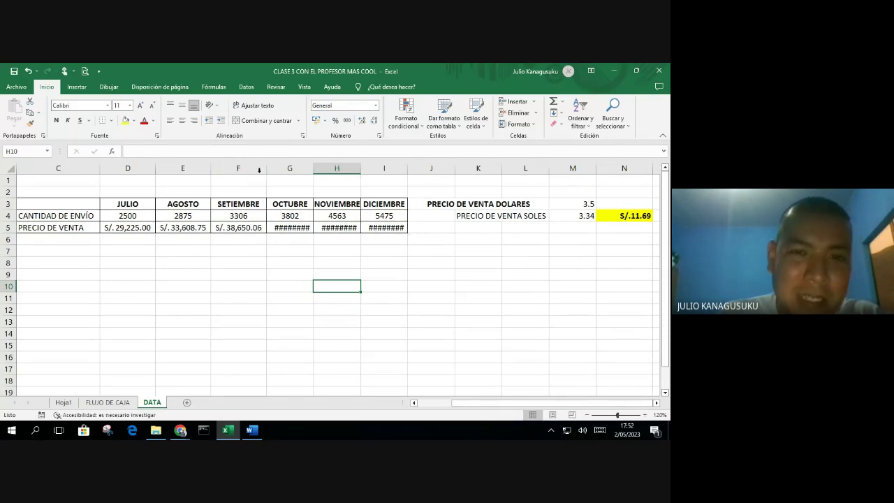
pyautogui.doubleClick(317, 168)
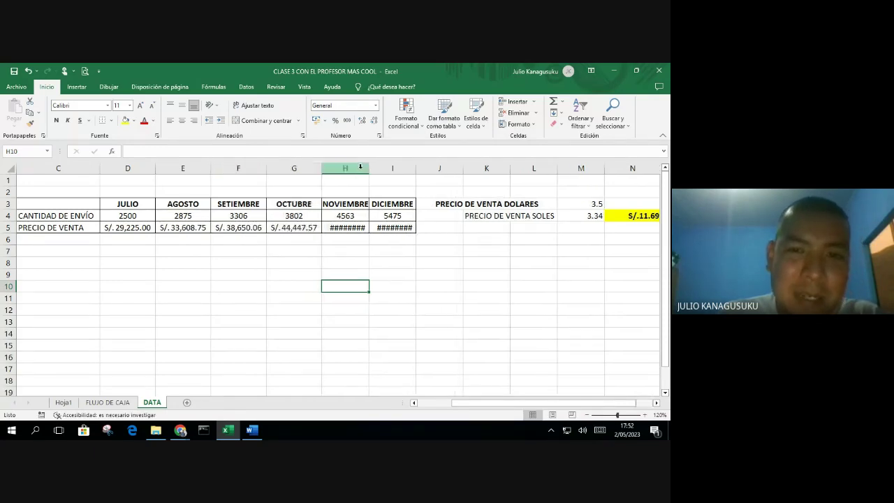
pyautogui.doubleClick(371, 169)
pyautogui.doubleClick(424, 169)
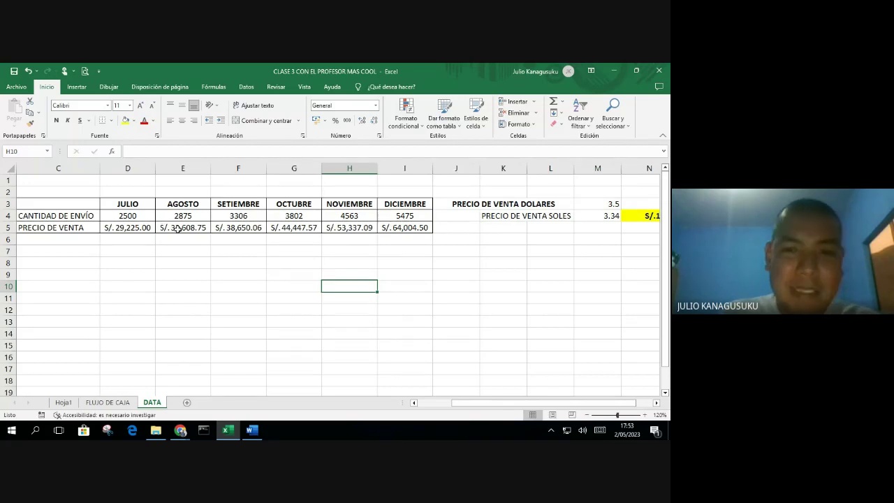
pyautogui.moveTo(178, 229); pyautogui.dragTo(423, 226)
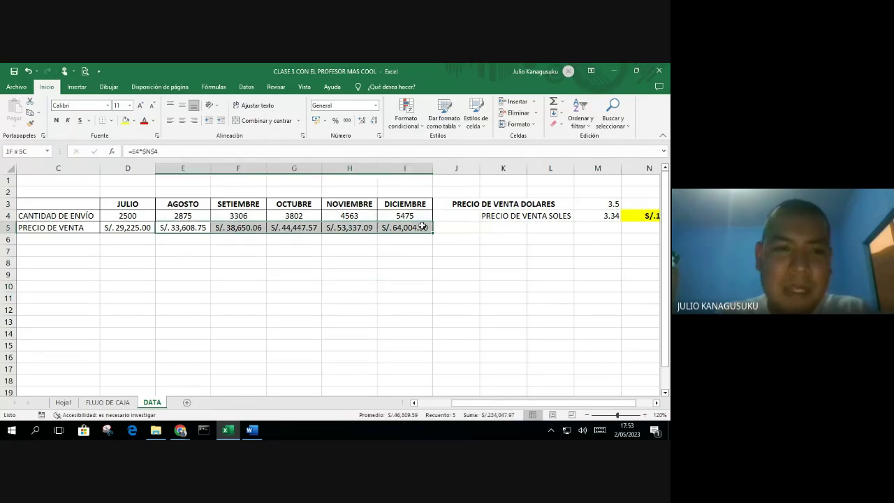
# Clear the August–December sale prices and remove the $ anchors from D5's formula.
pyautogui.press('Delete')
pyautogui.click(238, 321)
pyautogui.click(147, 227)
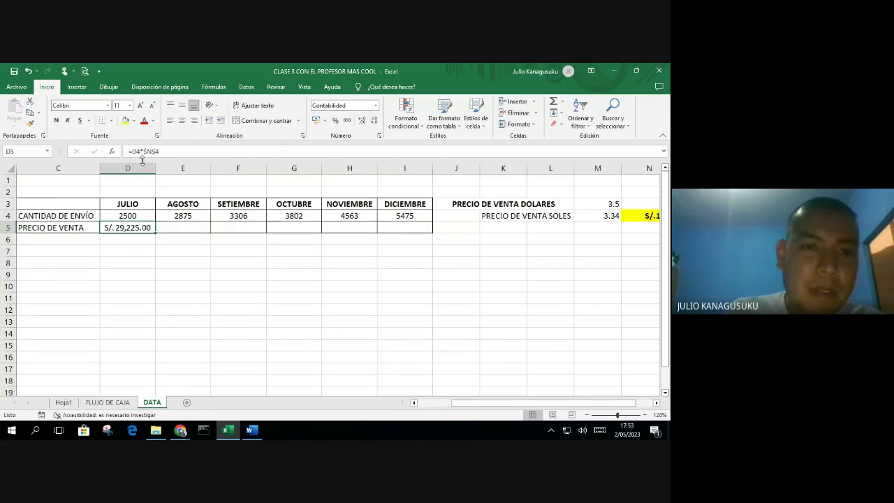
pyautogui.click(147, 151)
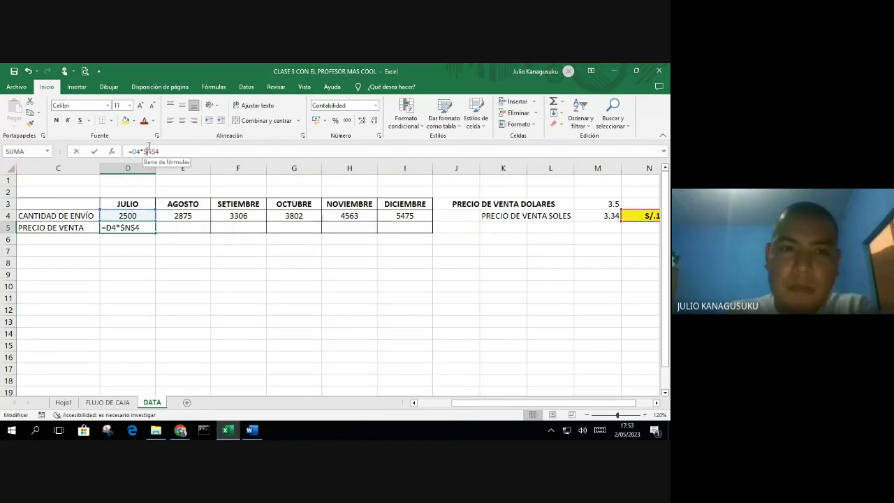
pyautogui.press('Delete')
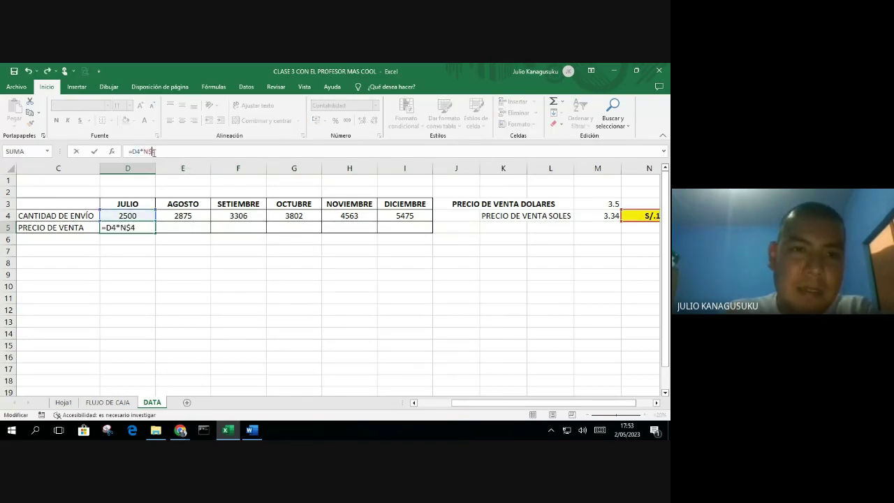
pyautogui.press('BackSpace')
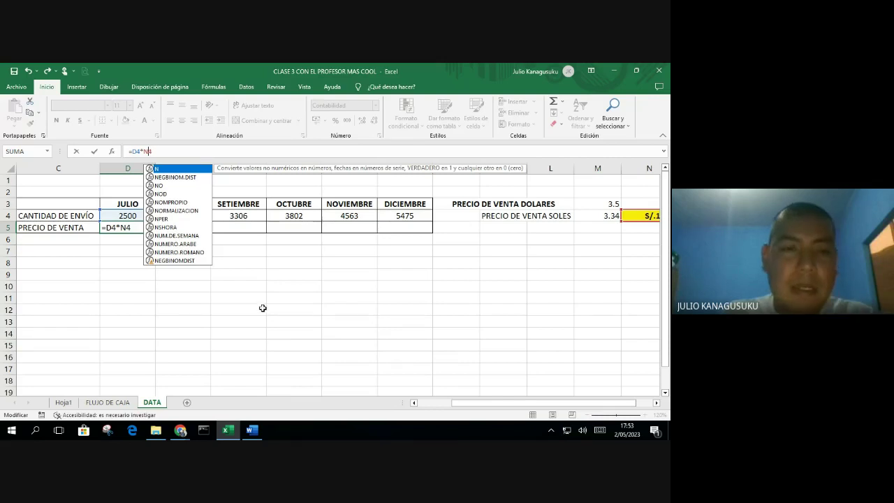
pyautogui.click(263, 308)
pyautogui.moveTo(598, 403); pyautogui.dragTo(598, 403)
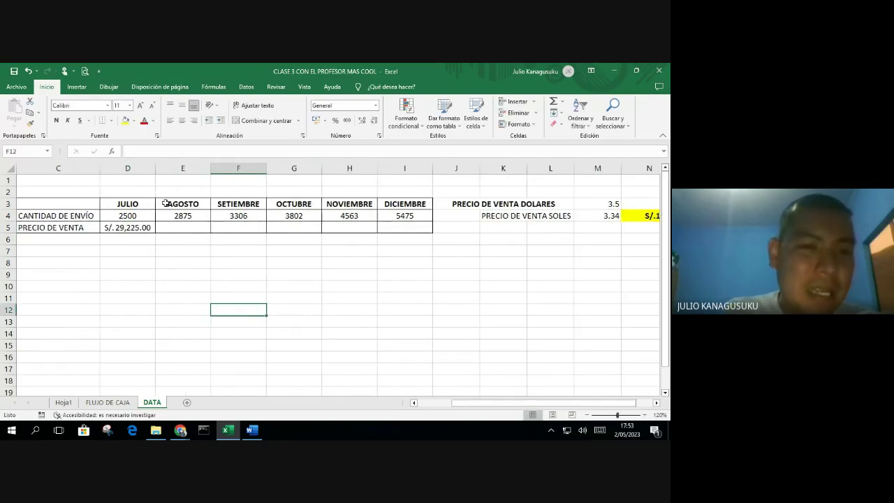
# Re-enter July's sale price in D5 as =D4*N4, showing S/. 29,225.00.
pyautogui.click(137, 227)
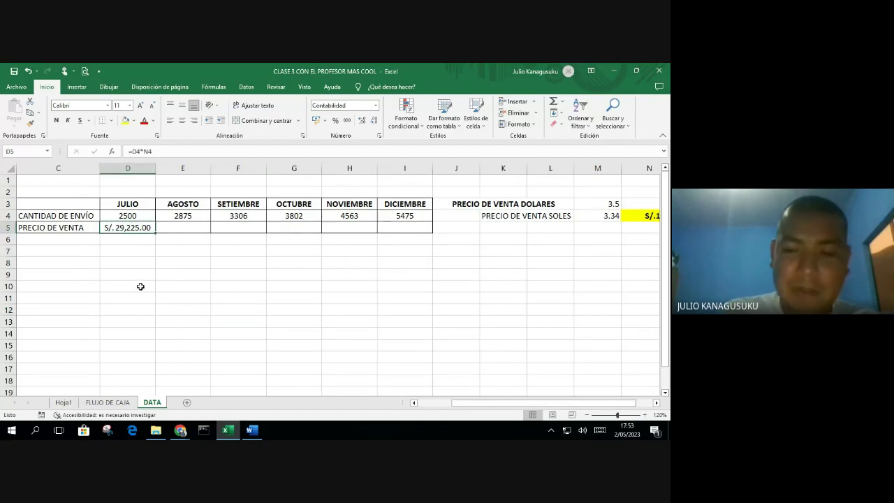
pyautogui.press('Delete')
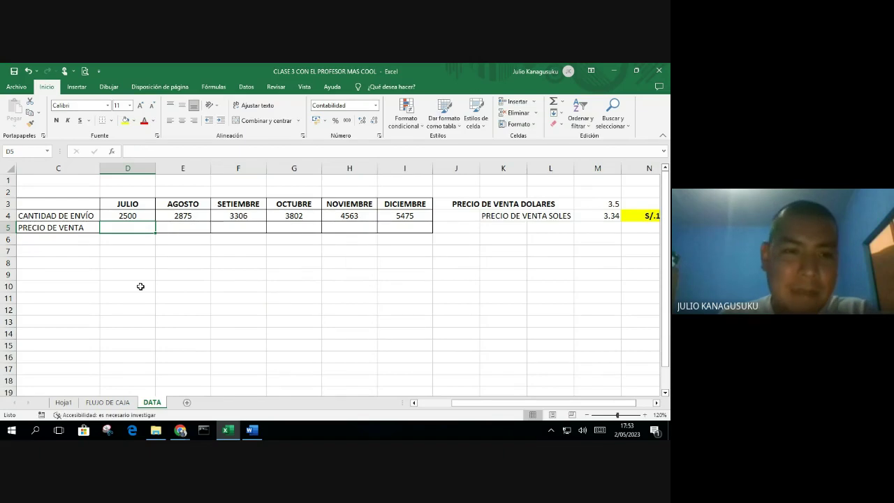
pyautogui.write('=')
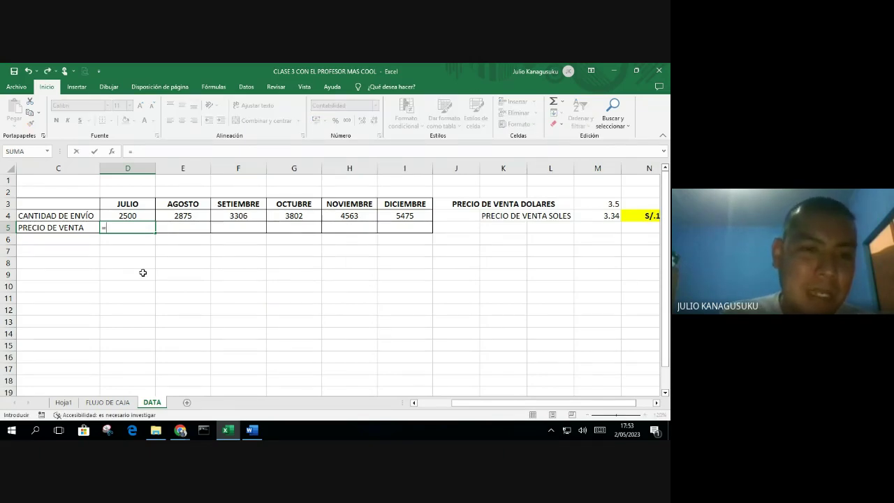
pyautogui.click(137, 215)
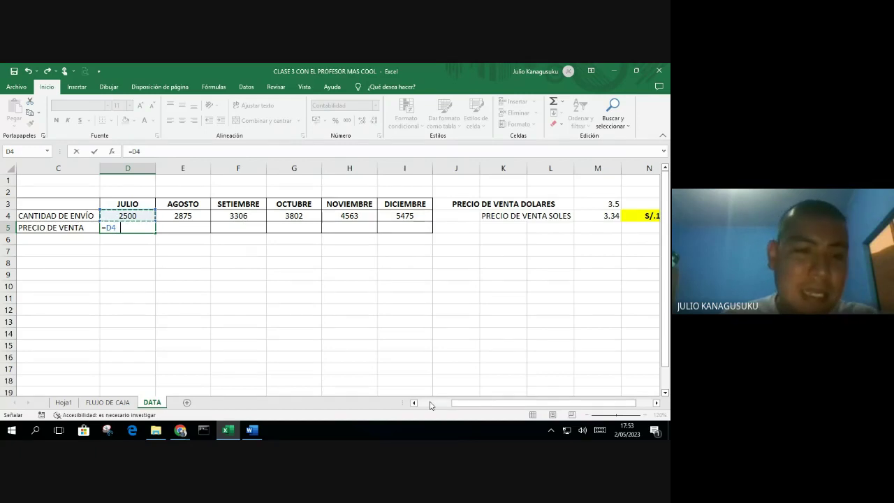
pyautogui.write('*')
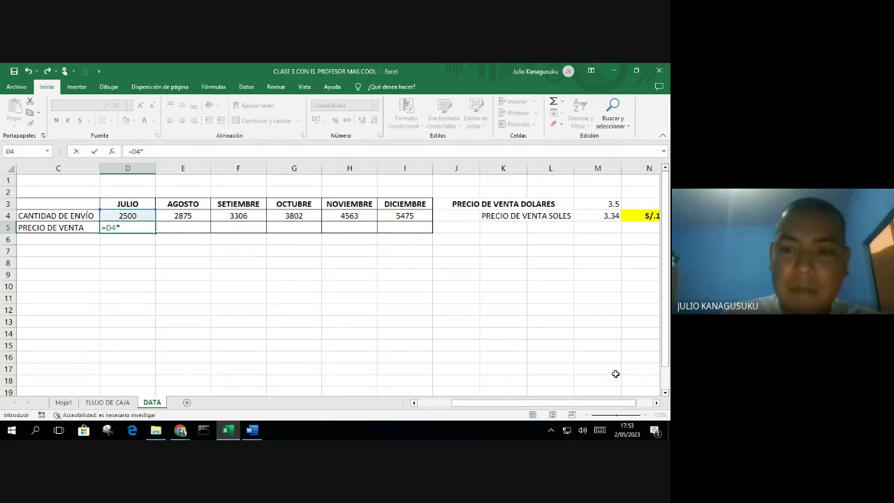
pyautogui.moveTo(566, 409); pyautogui.dragTo(577, 409)
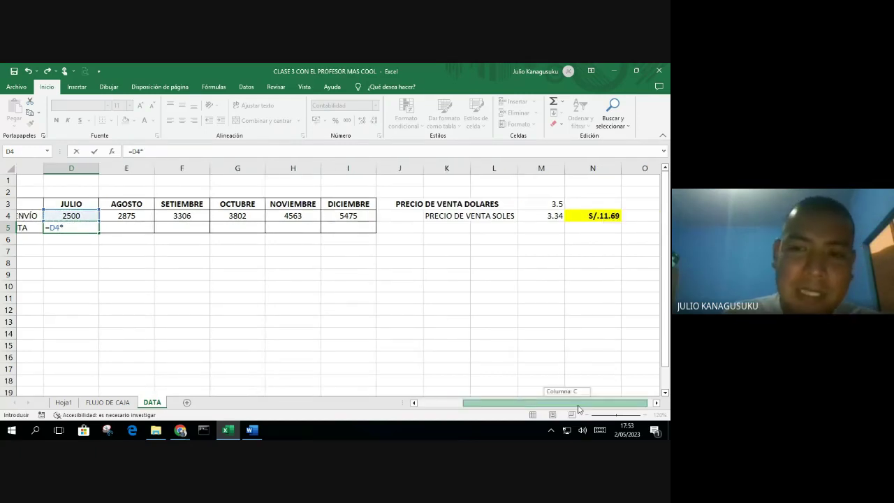
pyautogui.click(570, 215)
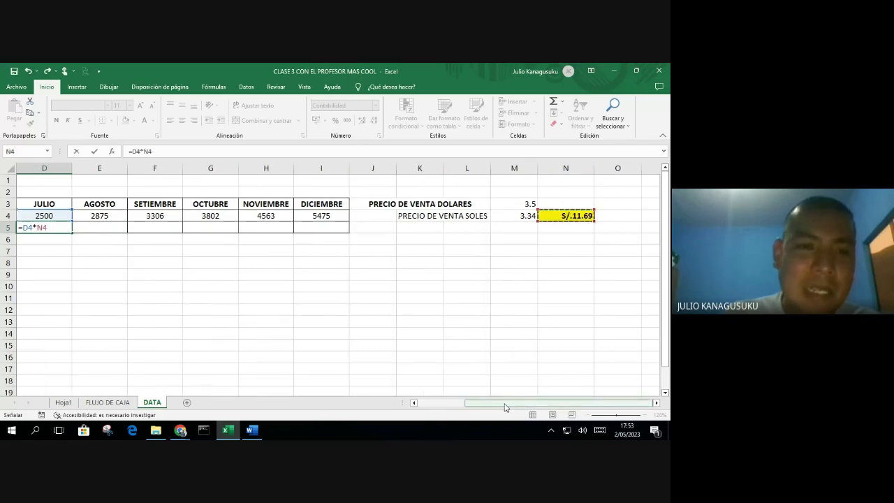
pyautogui.moveTo(506, 408); pyautogui.dragTo(475, 408)
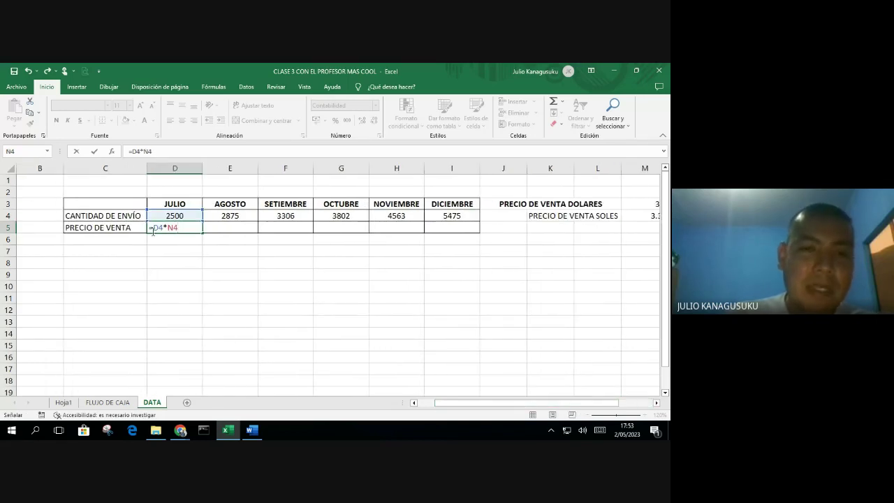
pyautogui.press('Return')
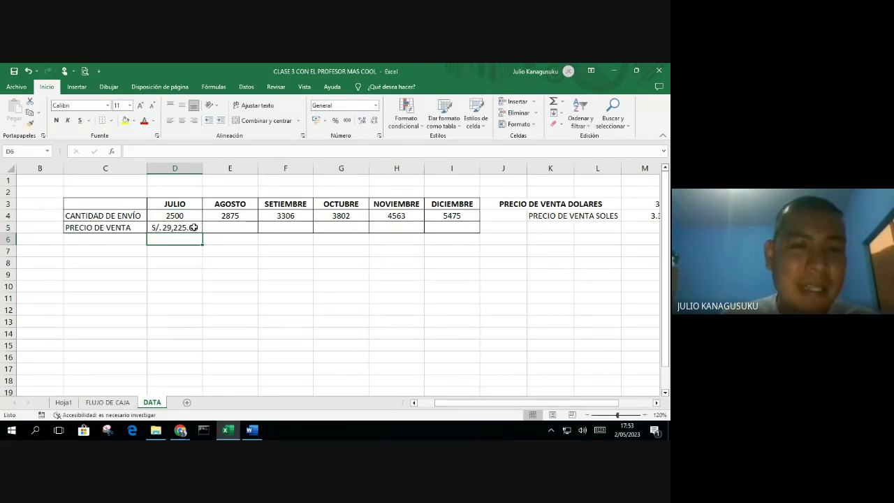
# Fill July's unanchored price formula from D5 through I5, leaving August–December showing S/. -.
pyautogui.click(193, 228)
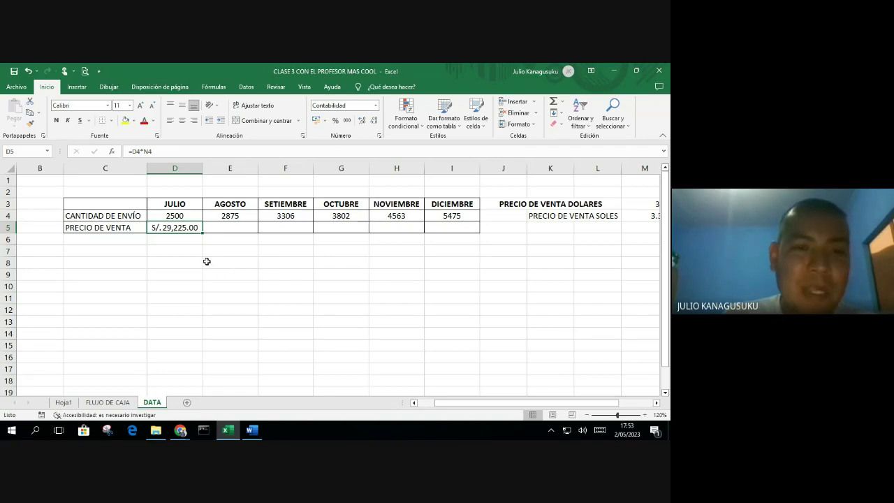
pyautogui.click(204, 254)
pyautogui.click(198, 242)
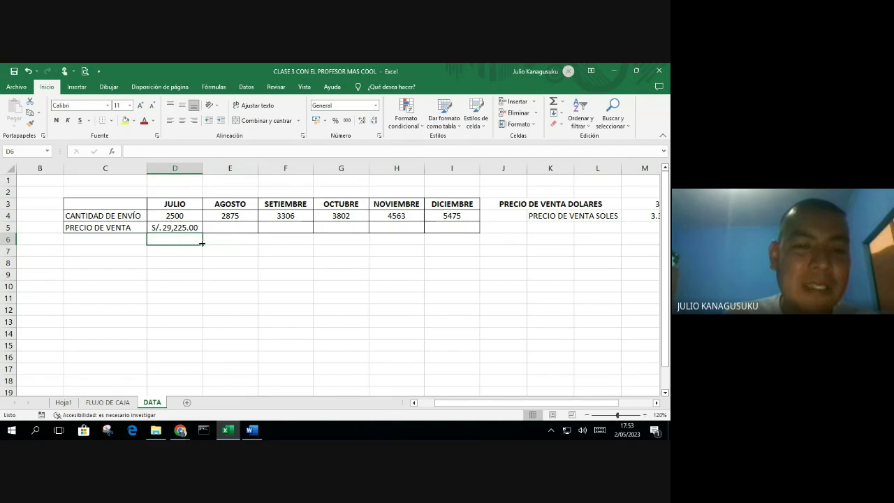
pyautogui.click(189, 227)
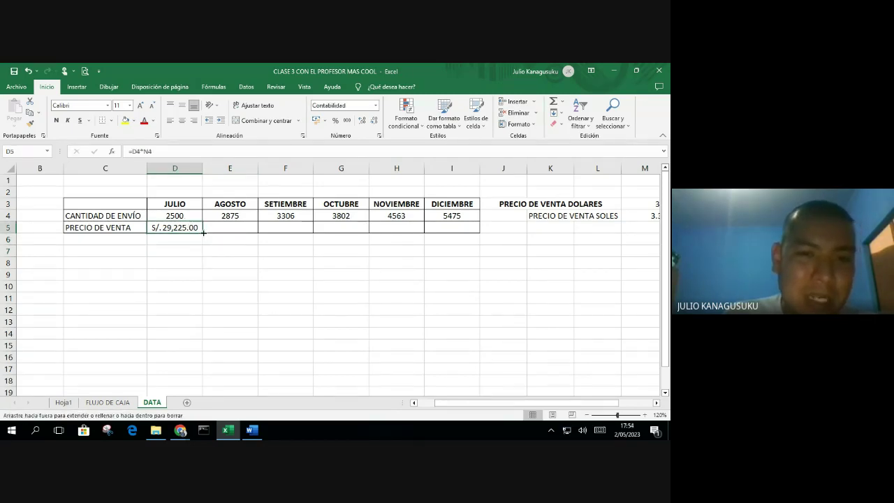
pyautogui.moveTo(203, 232); pyautogui.dragTo(239, 231)
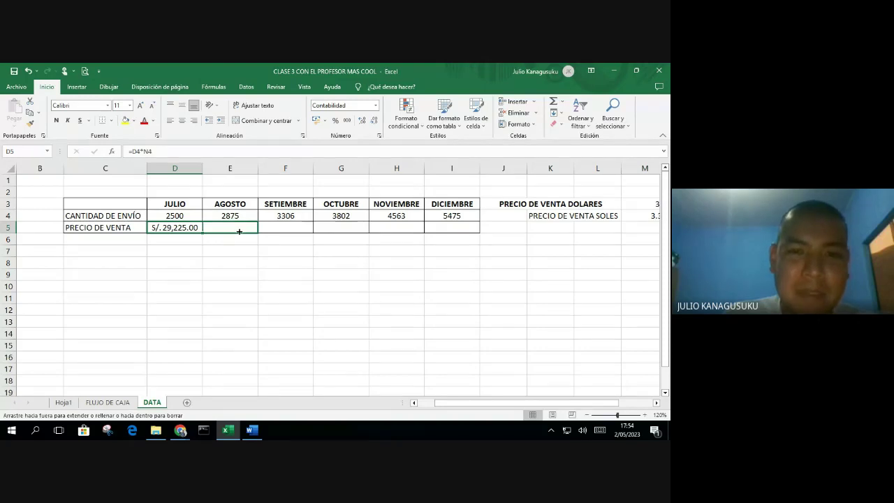
pyautogui.moveTo(286, 231); pyautogui.dragTo(455, 231)
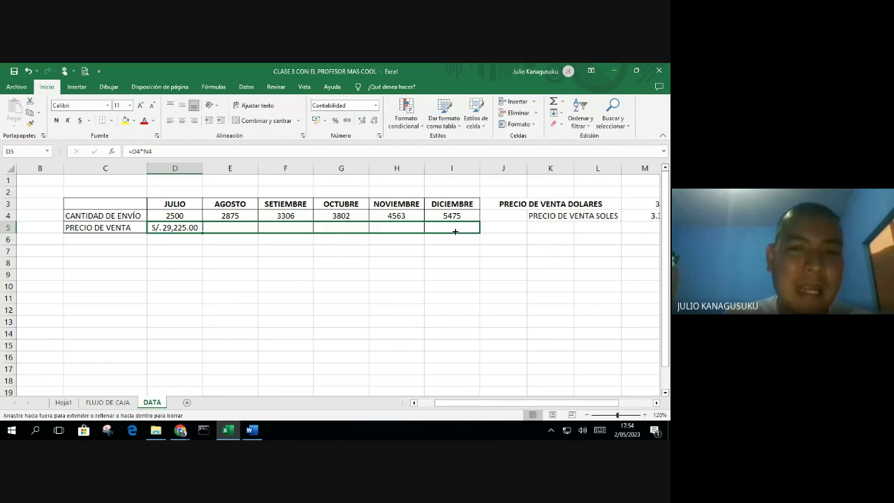
pyautogui.moveTo(454, 231); pyautogui.dragTo(455, 231)
pyautogui.click(280, 297)
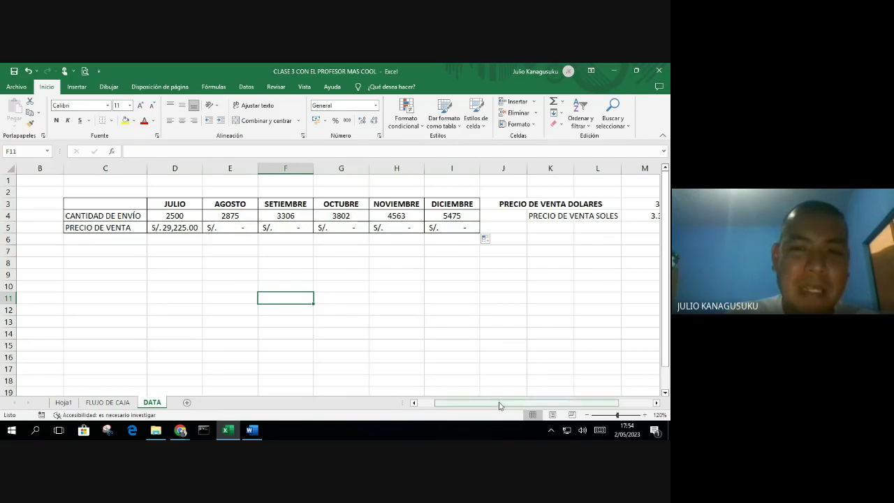
pyautogui.moveTo(499, 405); pyautogui.dragTo(538, 403)
pyautogui.moveTo(566, 204); pyautogui.dragTo(590, 233)
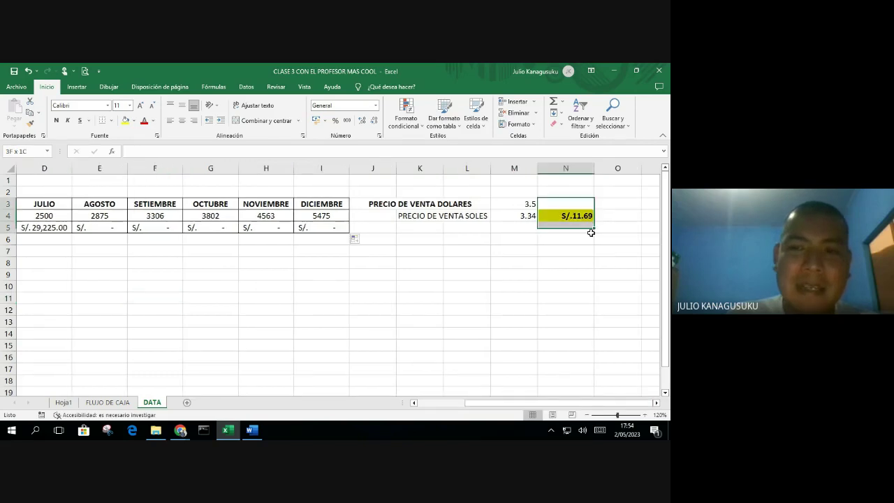
# Undo the August–December copies in E5:I5 so only July's S/. 29,225.00 remains, then reselect D5.
pyautogui.click(454, 404)
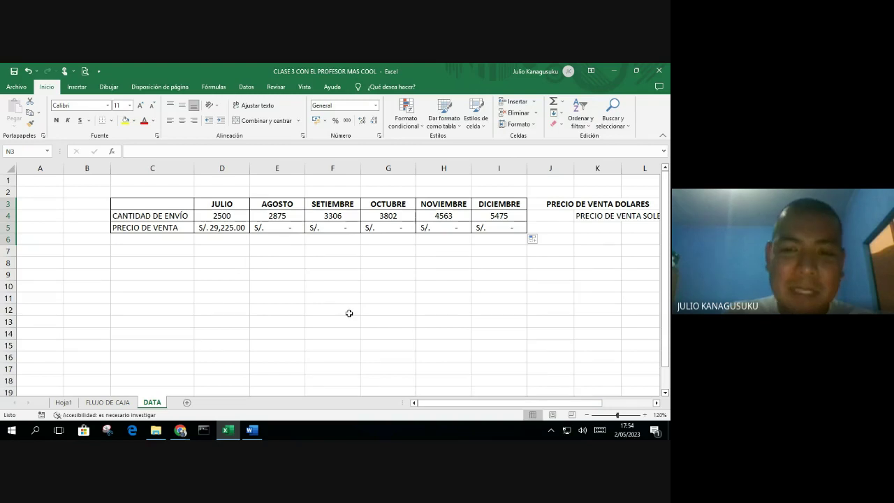
pyautogui.moveTo(512, 403); pyautogui.dragTo(547, 402)
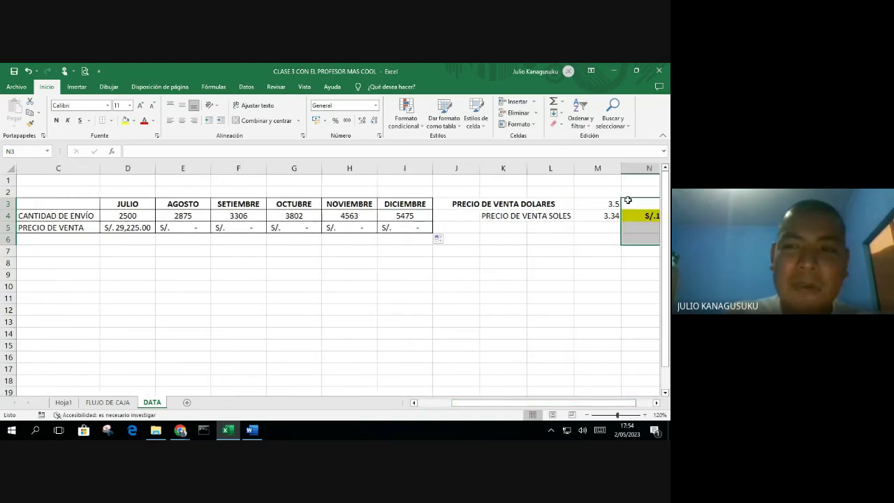
pyautogui.click(597, 239)
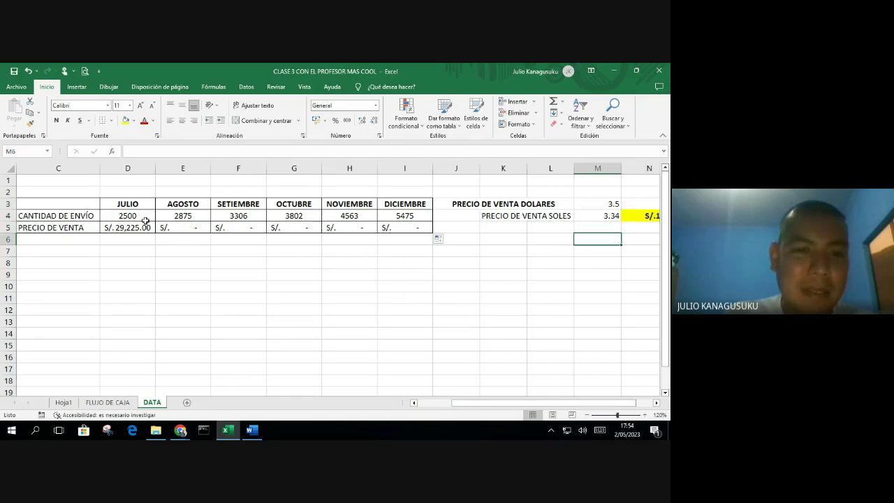
pyautogui.moveTo(168, 228); pyautogui.dragTo(373, 229)
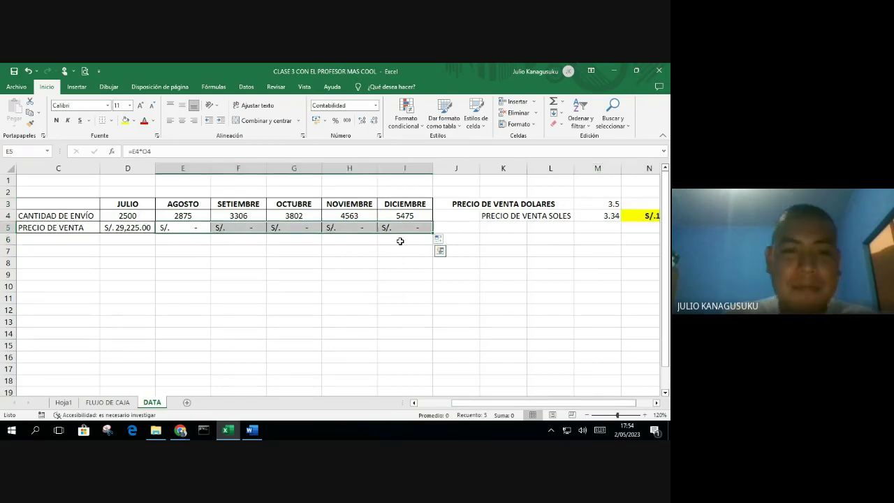
pyautogui.hotkey('ctrl', 'z')
pyautogui.click(239, 298)
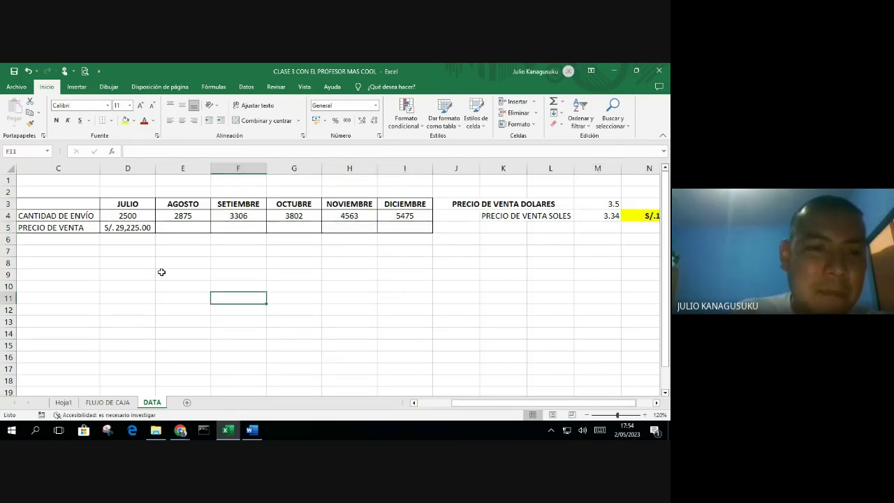
pyautogui.click(141, 229)
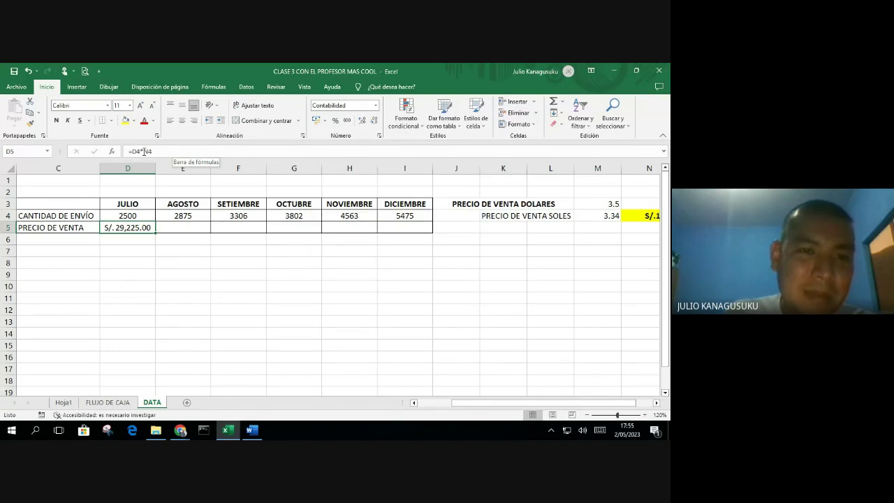
# Change July's price formula to =D4*$N$4, still giving S/. 29,225.00.
pyautogui.click(148, 151)
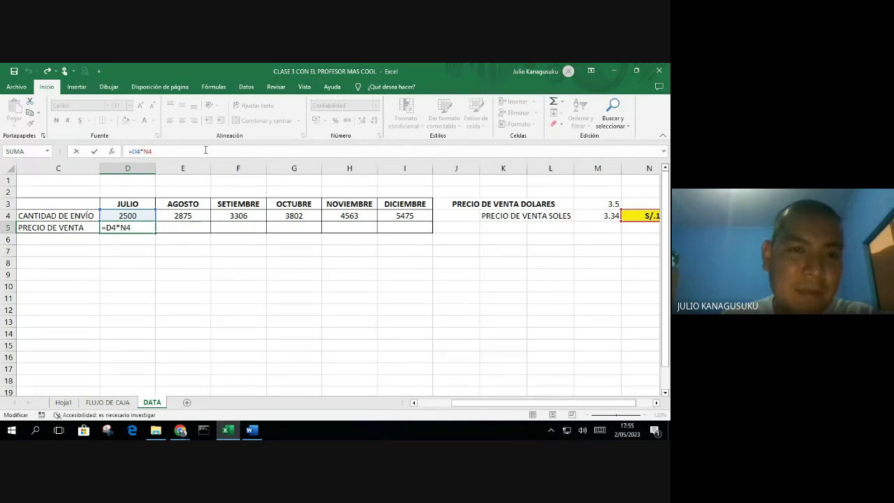
pyautogui.write('$')
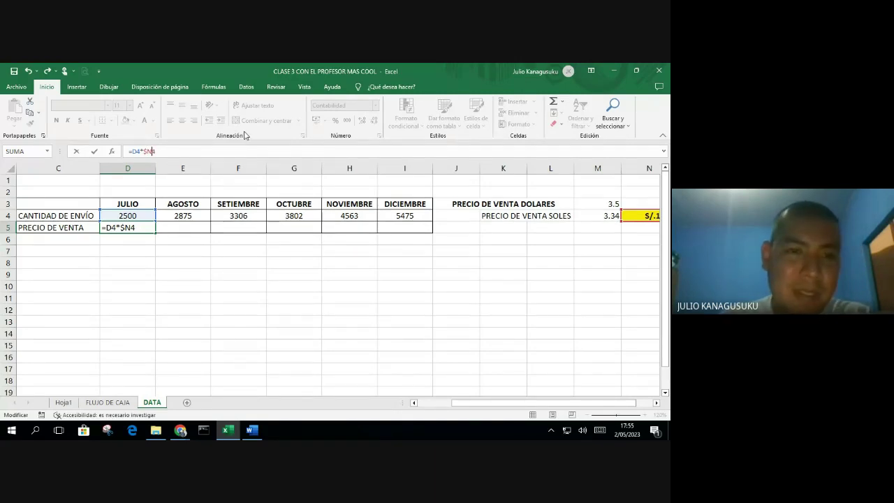
pyautogui.write('$')
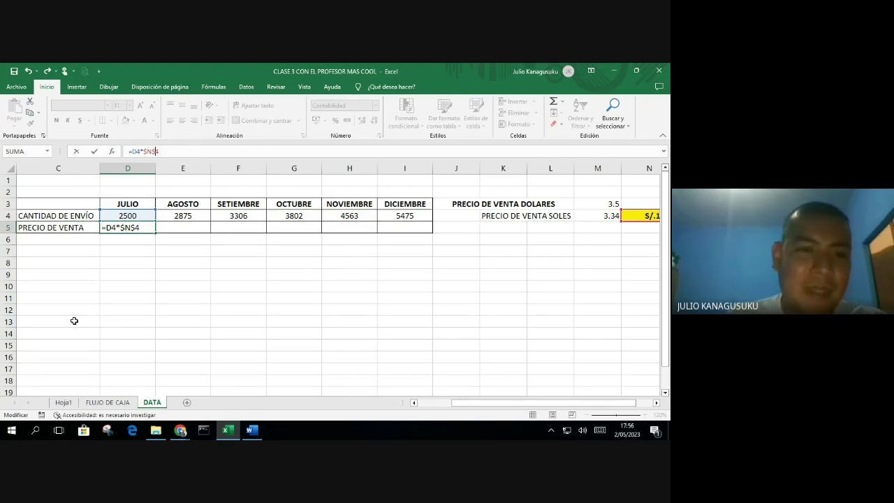
pyautogui.press('Return')
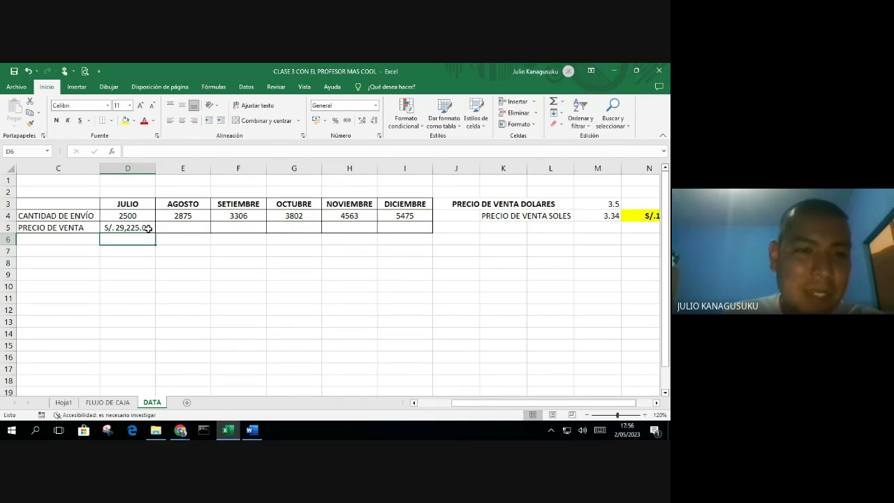
pyautogui.click(146, 227)
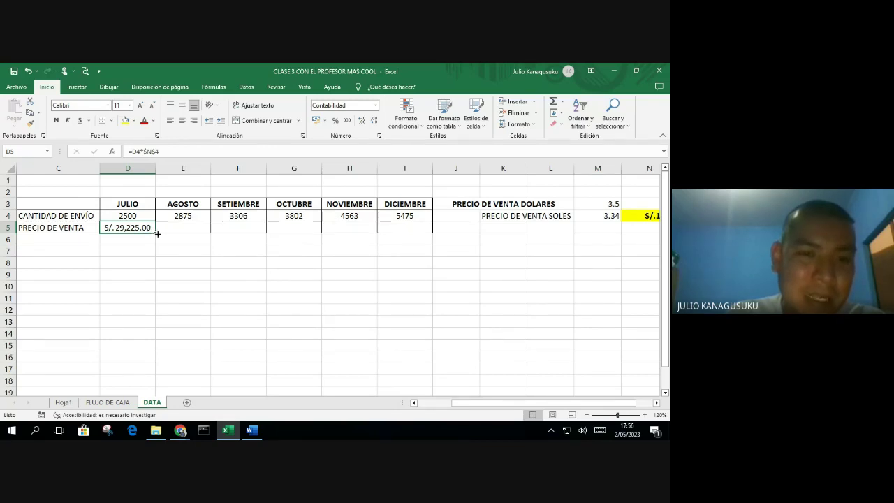
# Fill the anchored formula from D5 to I5 (S/. 33,608.75 up to S/. 64,004.50) and select D5:I5.
pyautogui.moveTo(156, 234); pyautogui.dragTo(271, 229)
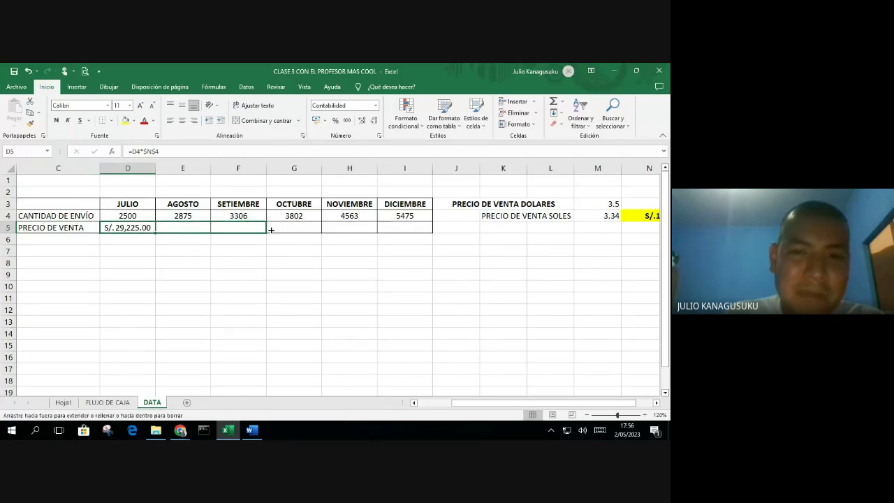
pyautogui.moveTo(271, 229); pyautogui.dragTo(423, 231)
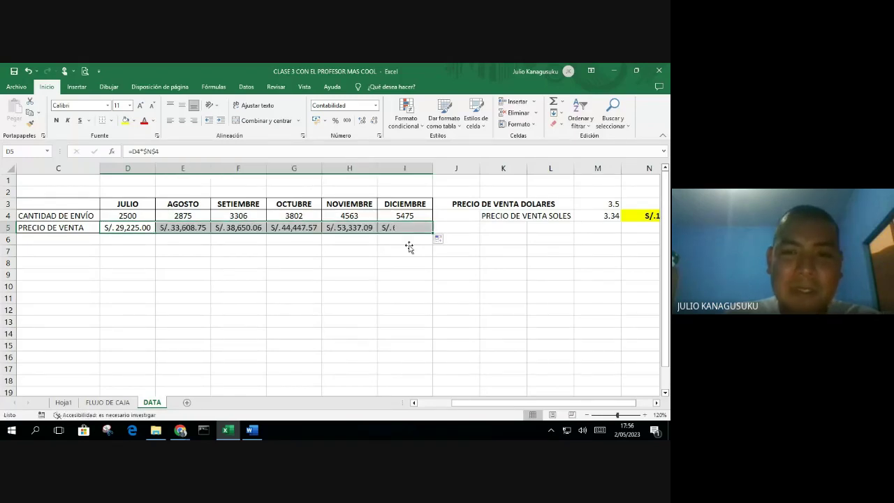
pyautogui.click(383, 271)
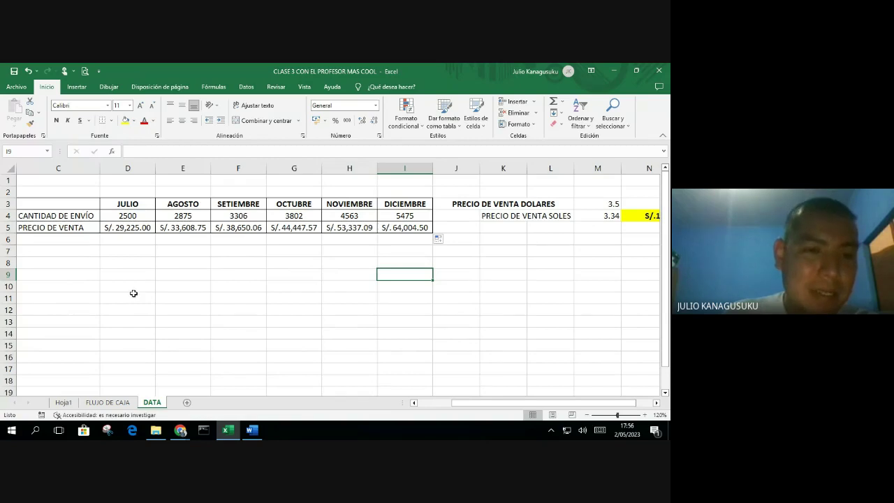
pyautogui.click(122, 229)
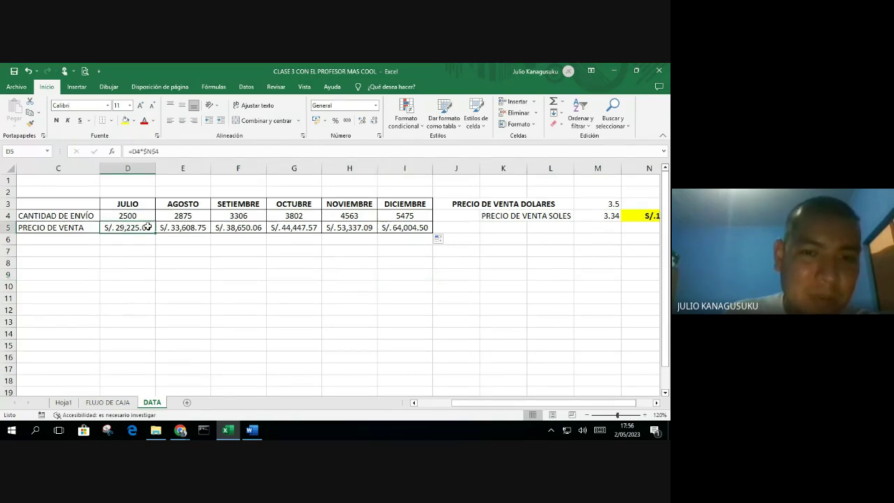
pyautogui.moveTo(147, 226); pyautogui.dragTo(425, 224)
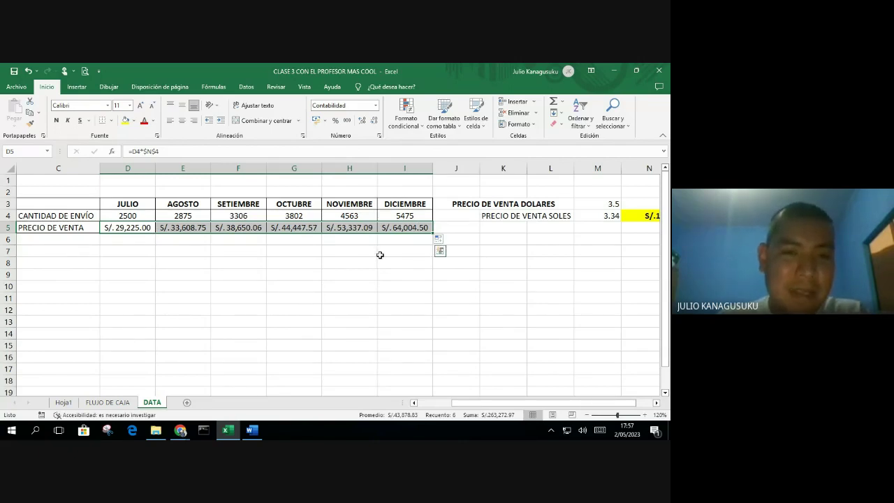
# Copy the sale prices D5:I5 and pick cell C5 on the FLUJO DE CAJA sheet.
pyautogui.hotkey('ctrl', 'c')
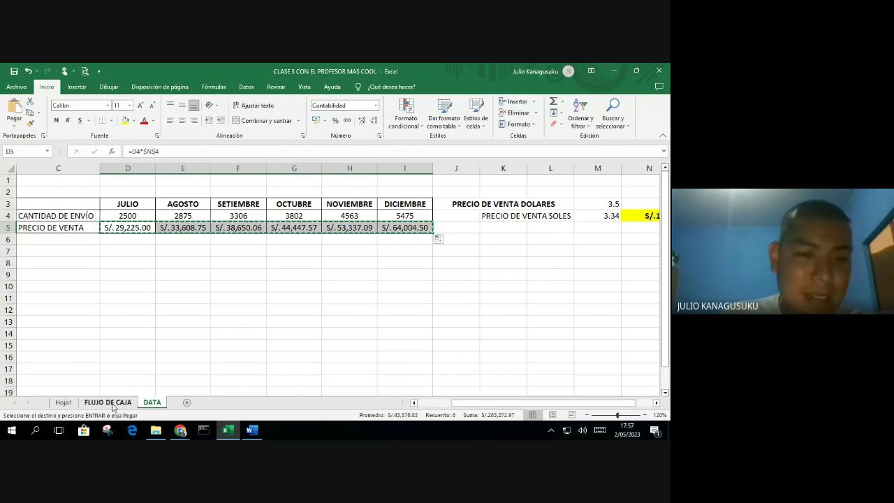
pyautogui.click(111, 403)
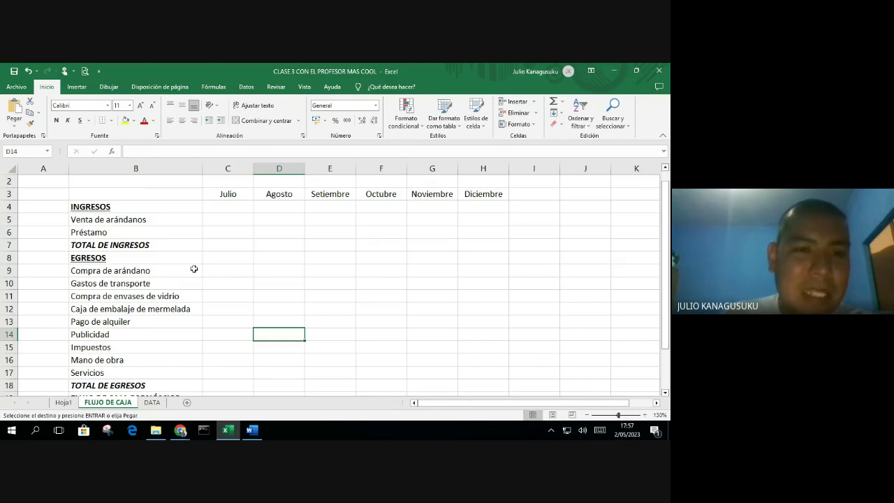
pyautogui.click(235, 222)
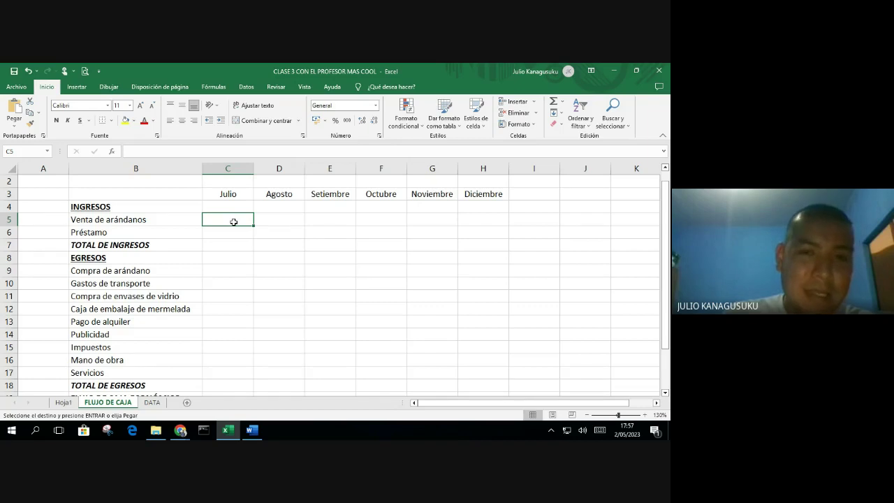
# Paste the sale prices into Venta de arándanos, producing =C4*$N$4 formulas that show S/. -.
pyautogui.hotkey('shift', 'Right')
pyautogui.hotkey('shift', 'Right')
pyautogui.hotkey('shift', 'Right')
pyautogui.hotkey('ctrl', 'v')
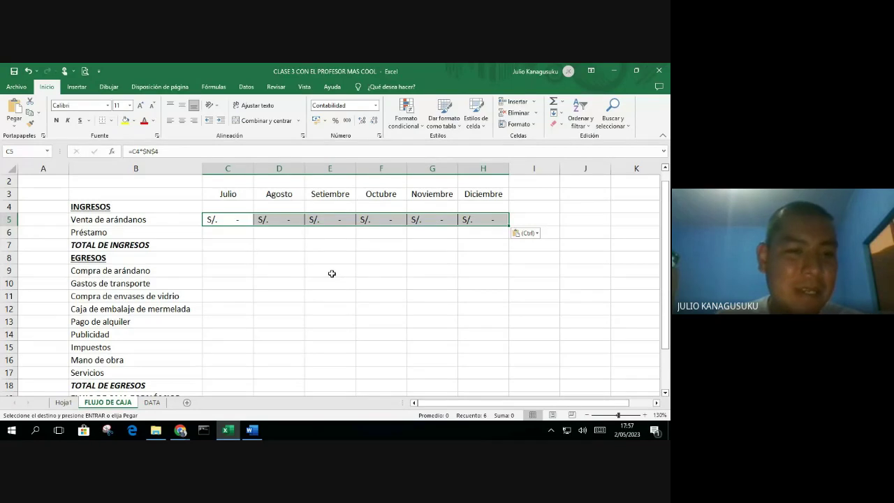
pyautogui.click(153, 403)
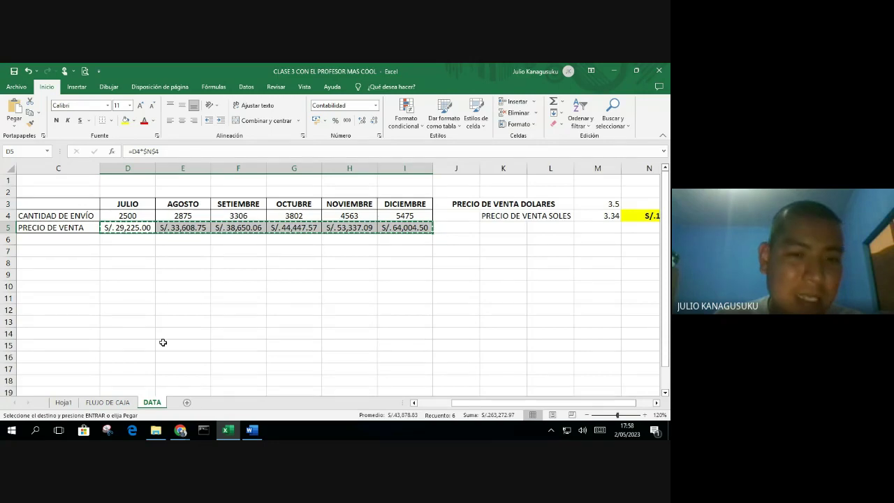
pyautogui.click(122, 402)
pyautogui.hotkey('ctrl', 'v')
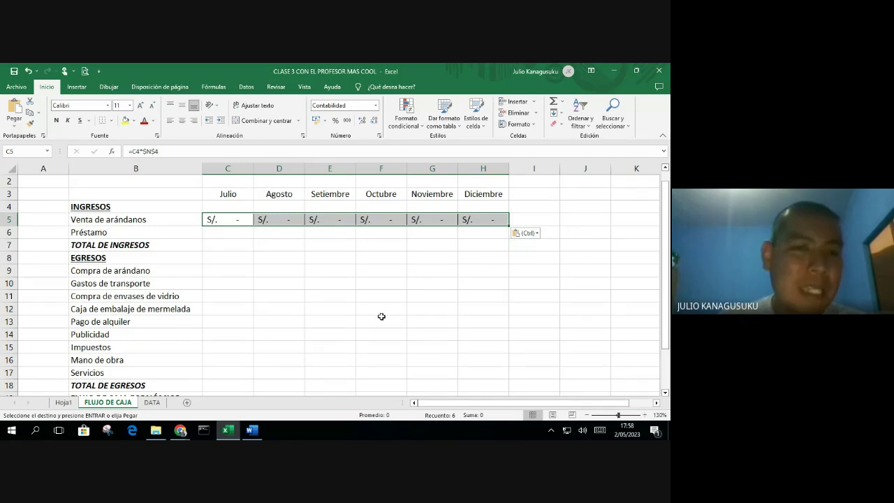
# Retry the paste from the DATA sheet, then select Venta de arándanos cells C5:H5.
pyautogui.click(151, 403)
pyautogui.hotkey('ctrl', 'v')
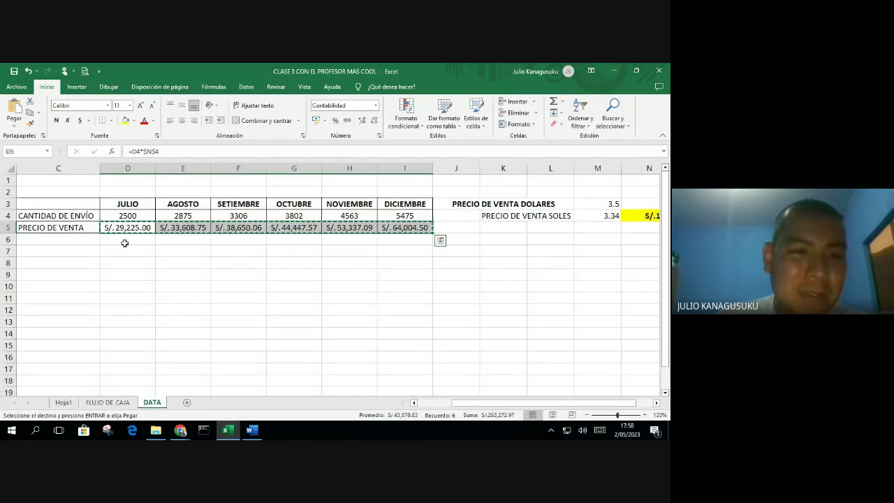
pyautogui.click(125, 243)
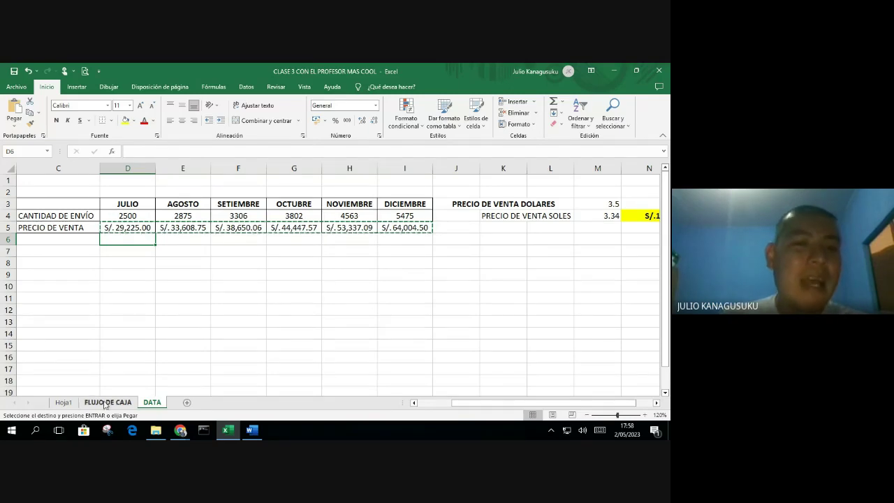
pyautogui.click(106, 403)
pyautogui.hotkey('ctrl', 'v')
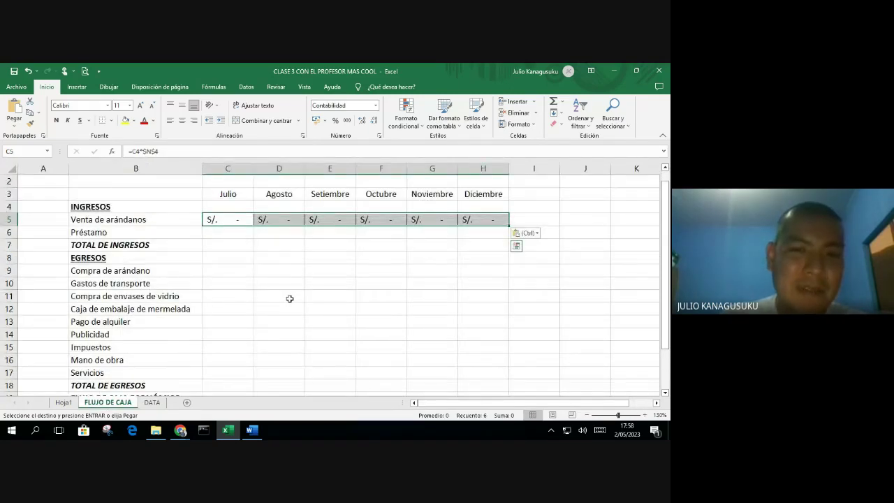
pyautogui.click(289, 298)
pyautogui.click(227, 220)
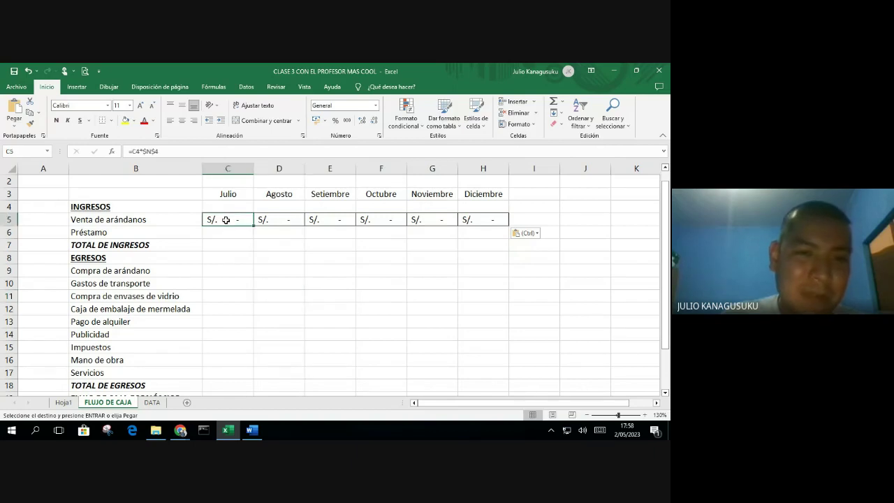
pyautogui.moveTo(227, 220); pyautogui.dragTo(480, 222)
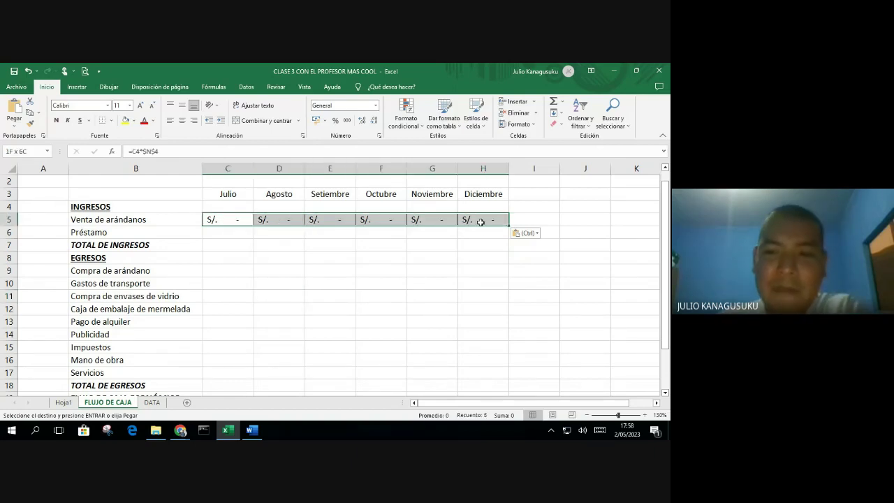
# Delete the broken S/. - formulas from Venta de arándanos Julio–Diciembre.
pyautogui.press('Delete')
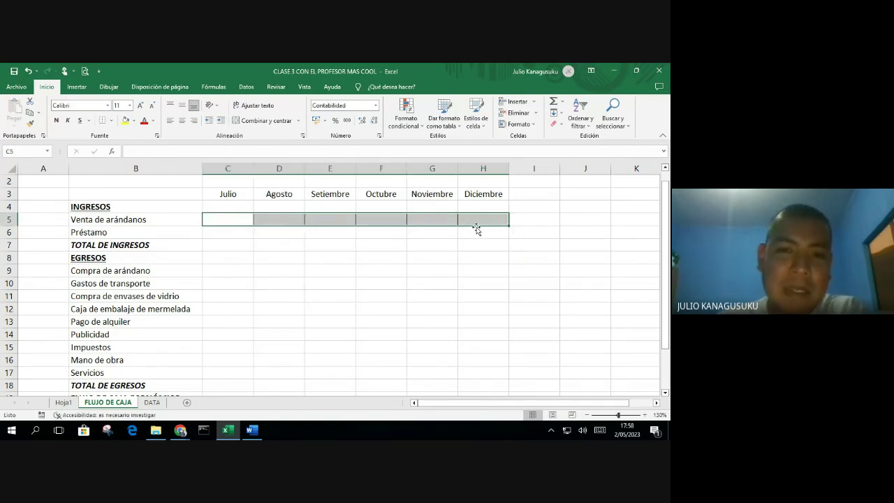
pyautogui.click(243, 220)
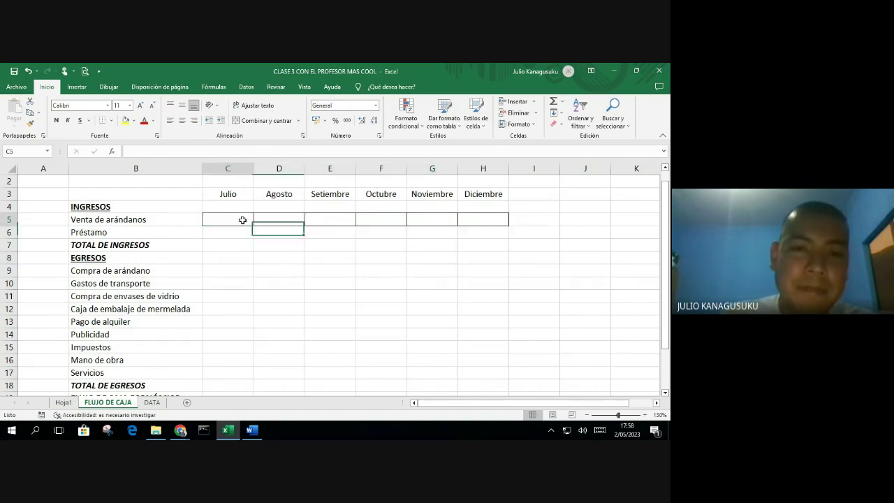
pyautogui.moveTo(242, 220); pyautogui.dragTo(481, 221)
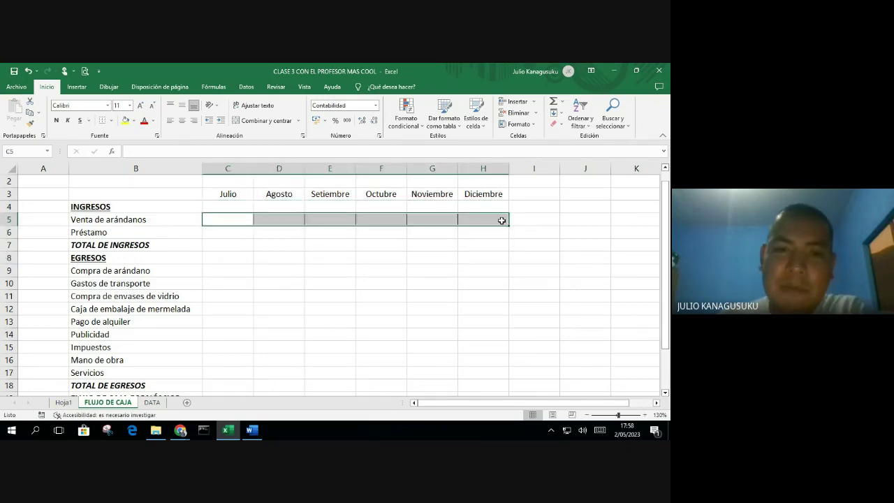
pyautogui.click(419, 259)
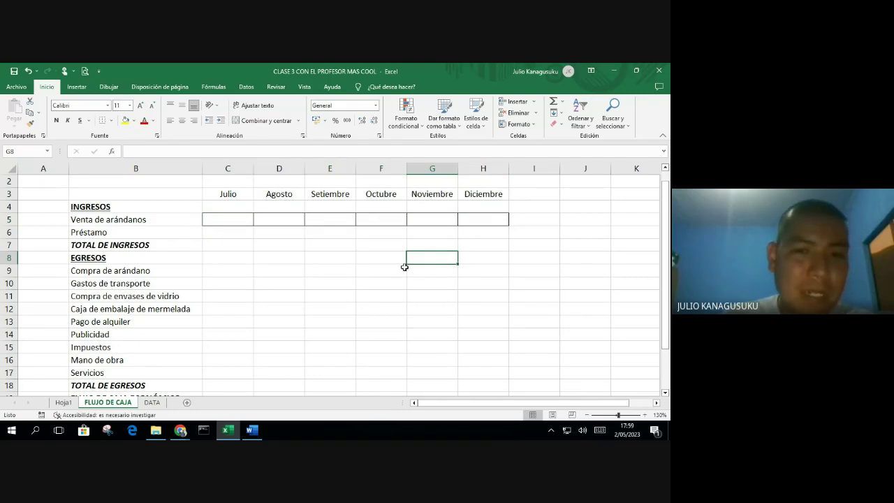
pyautogui.moveTo(247, 225)
pyautogui.mouseDown()
pyautogui.moveTo(318, 211)
pyautogui.moveTo(468, 217)
pyautogui.mouseUp()
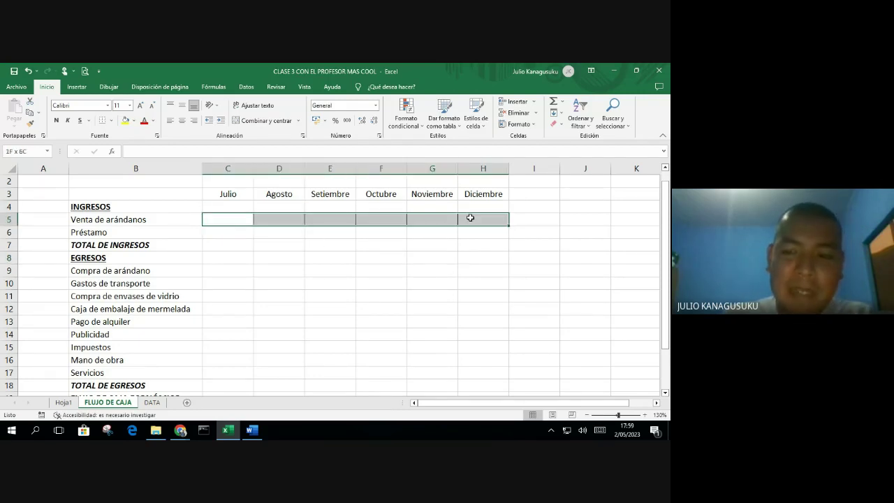
pyautogui.click(443, 256)
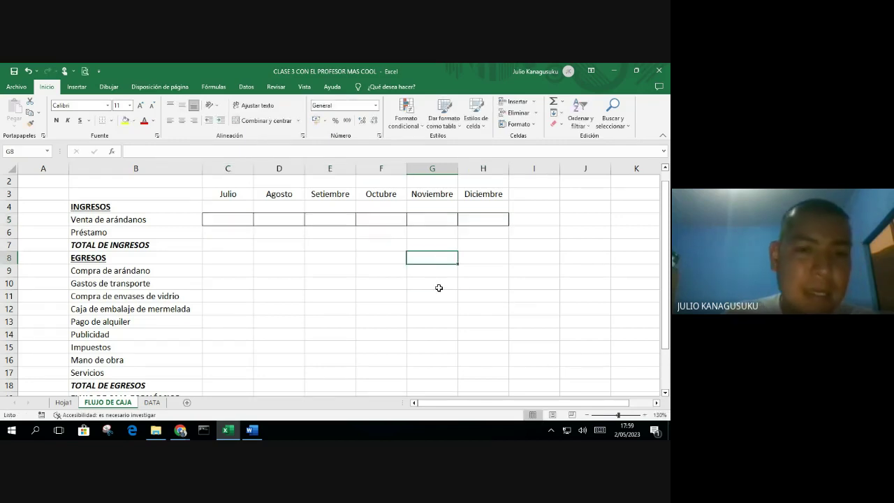
pyautogui.click(438, 287)
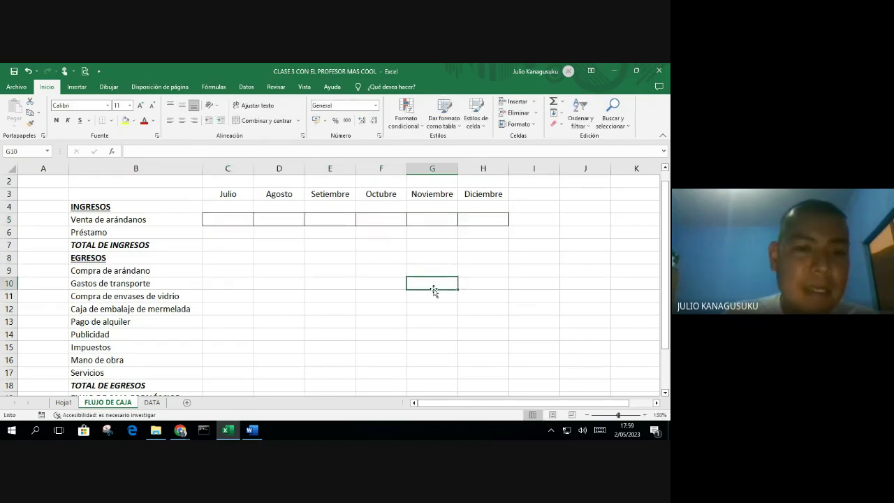
# Copy the PRECIO DE VENTA values D5:I5 from DATA and return to FLUJO DE CAJA.
pyautogui.click(147, 406)
pyautogui.click(163, 354)
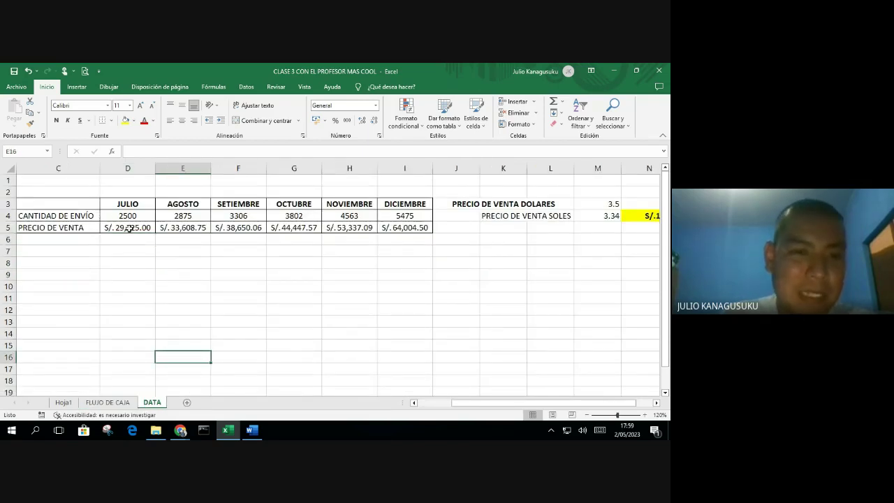
pyautogui.moveTo(128, 227); pyautogui.dragTo(384, 230)
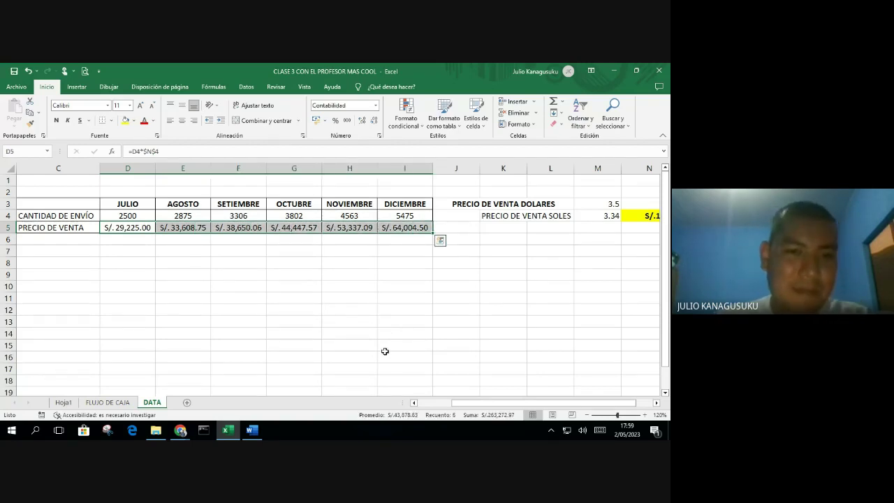
pyautogui.hotkey('ctrl', 'c')
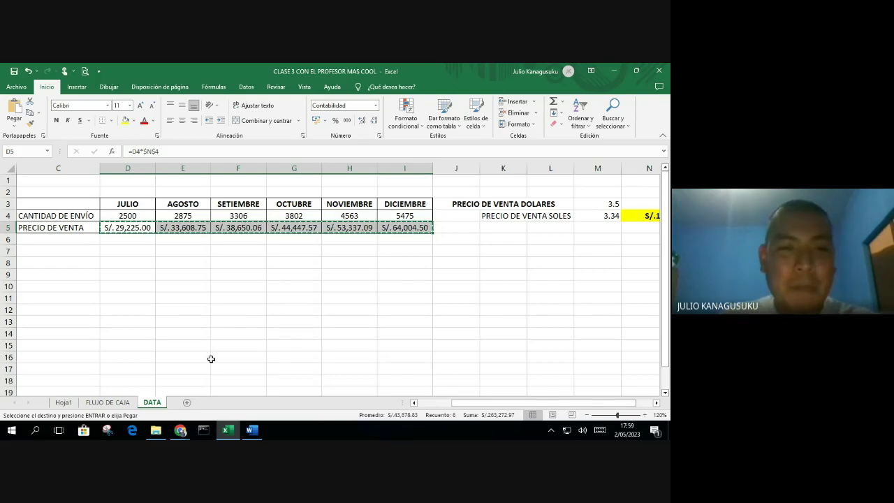
pyautogui.hotkey('ctrl', 'v')
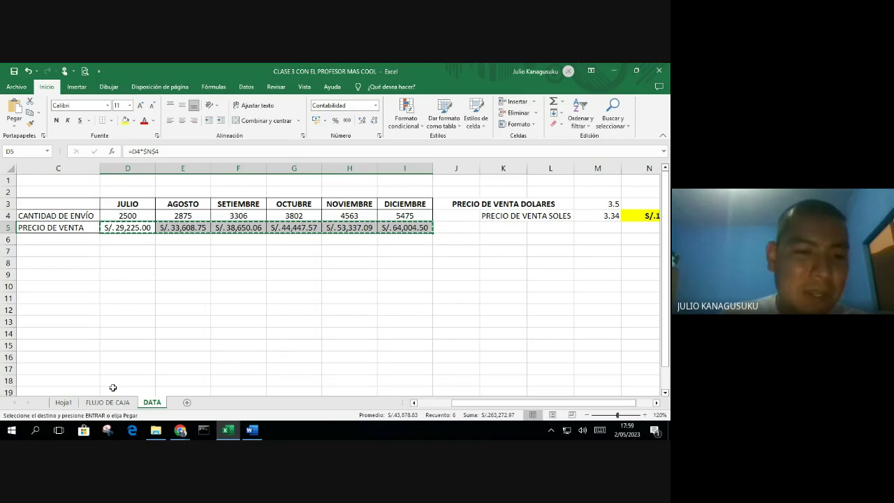
pyautogui.click(112, 403)
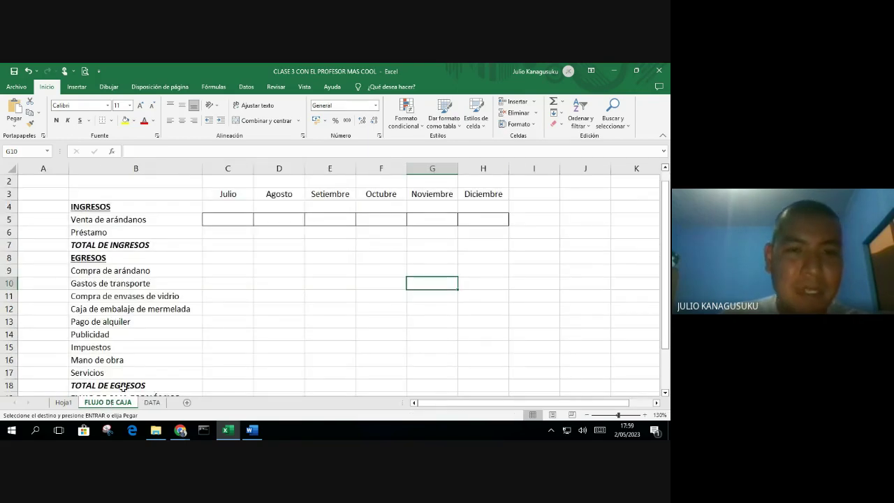
# Paste the July–December sale prices into C5 as values only, 29225 for July.
pyautogui.click(226, 221)
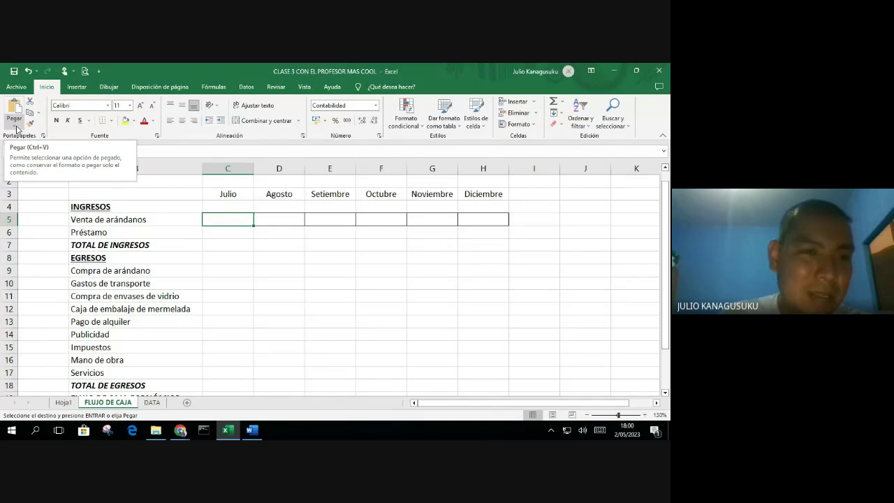
pyautogui.click(17, 129)
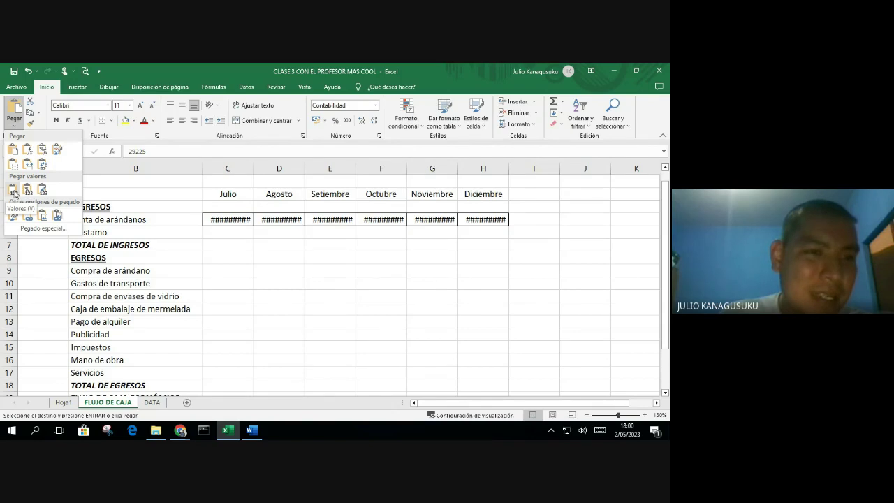
pyautogui.click(14, 193)
pyautogui.click(273, 232)
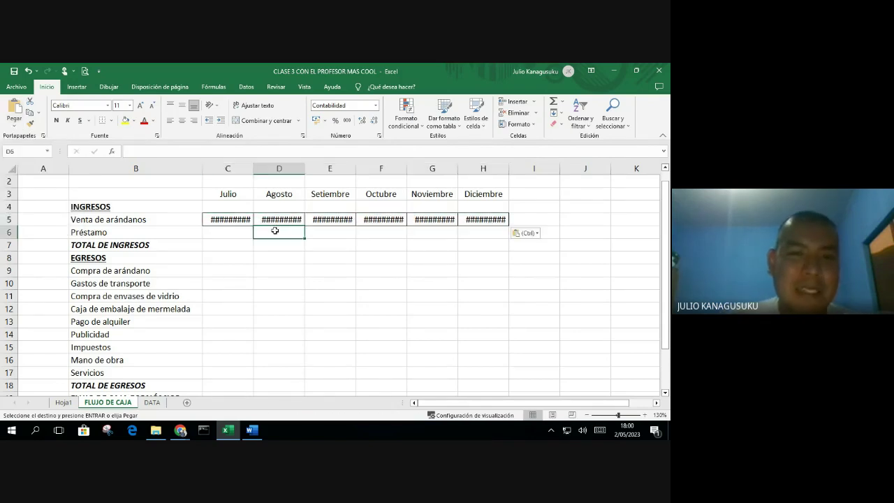
# AutoFit columns C–H so sales show in full, S/.29,225.00 through S/.64,004.50.
pyautogui.doubleClick(253, 169)
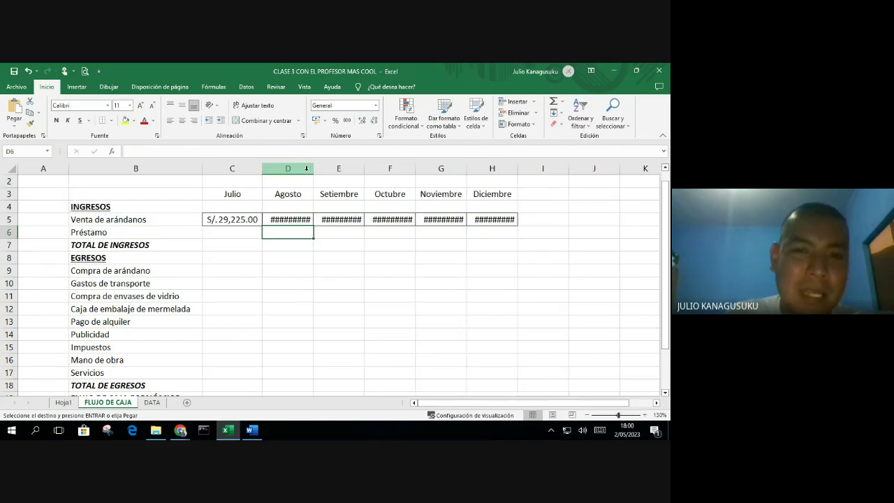
pyautogui.doubleClick(313, 169)
pyautogui.doubleClick(373, 168)
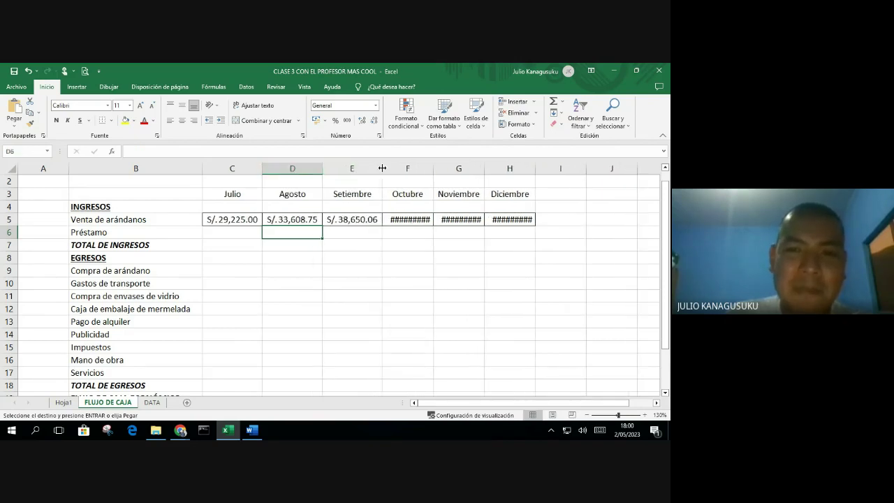
pyautogui.doubleClick(429, 169)
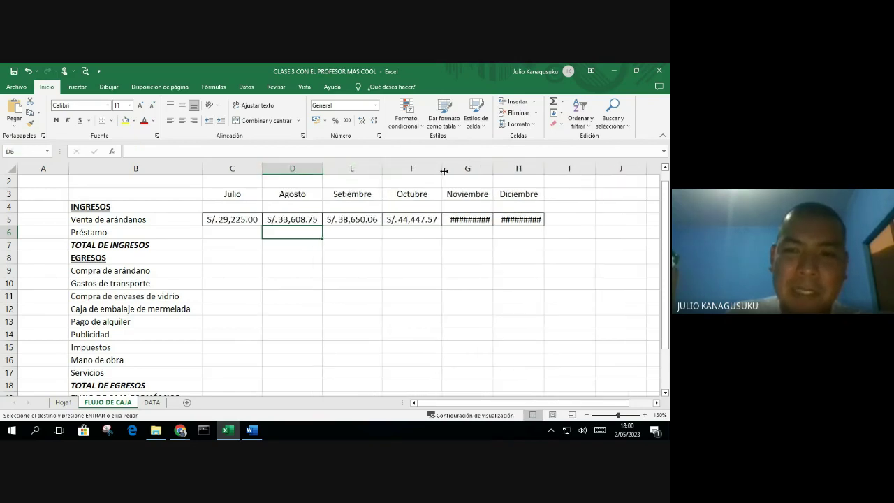
pyautogui.doubleClick(493, 168)
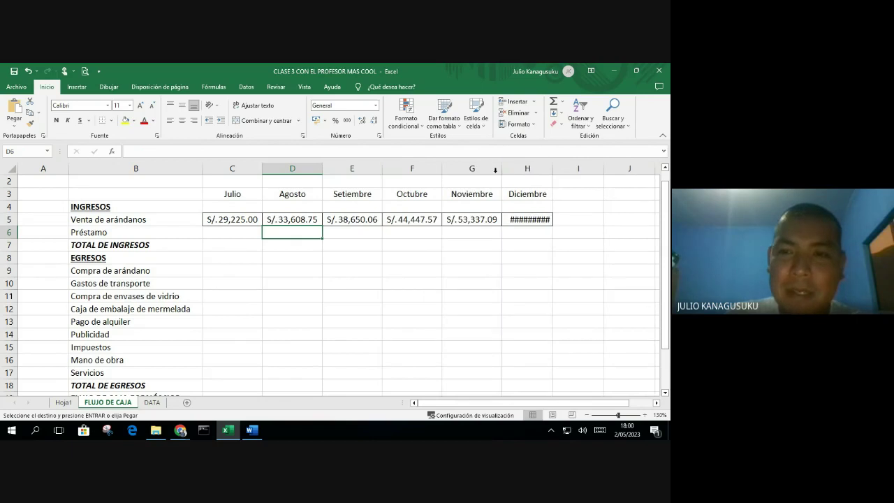
pyautogui.doubleClick(552, 168)
pyautogui.click(493, 295)
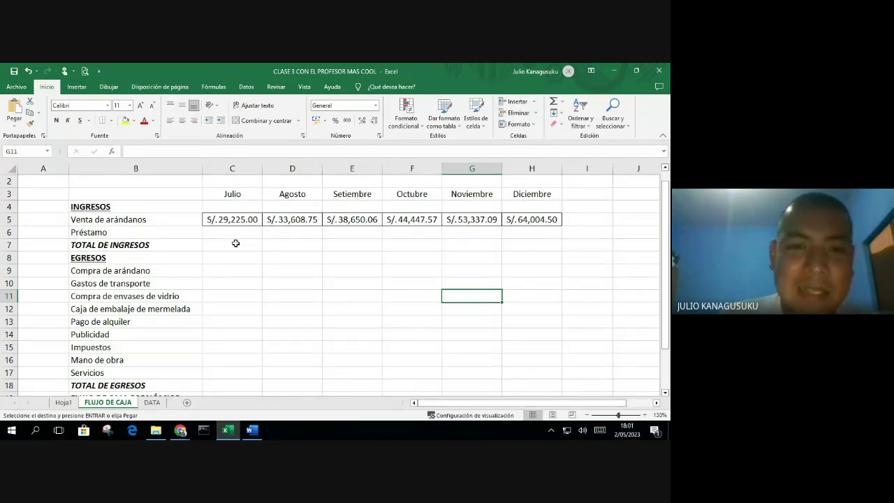
# Make the Julio month heading in C3 bold.
pyautogui.click(233, 244)
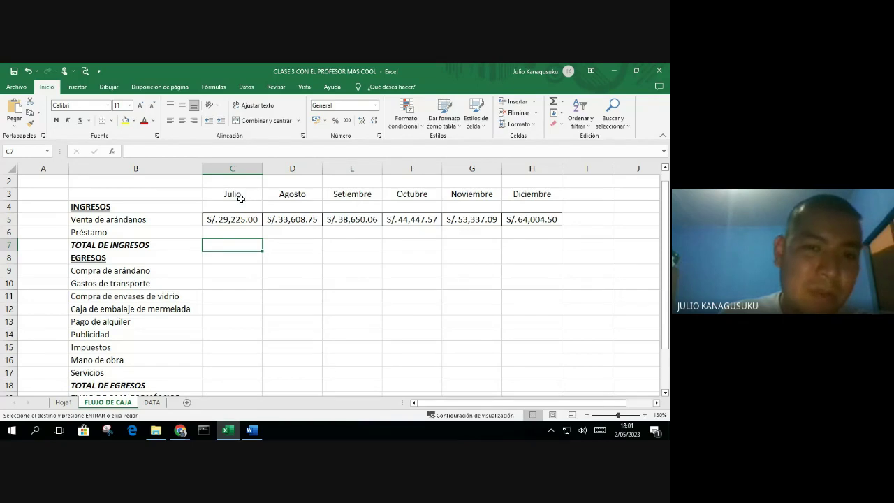
pyautogui.click(247, 195)
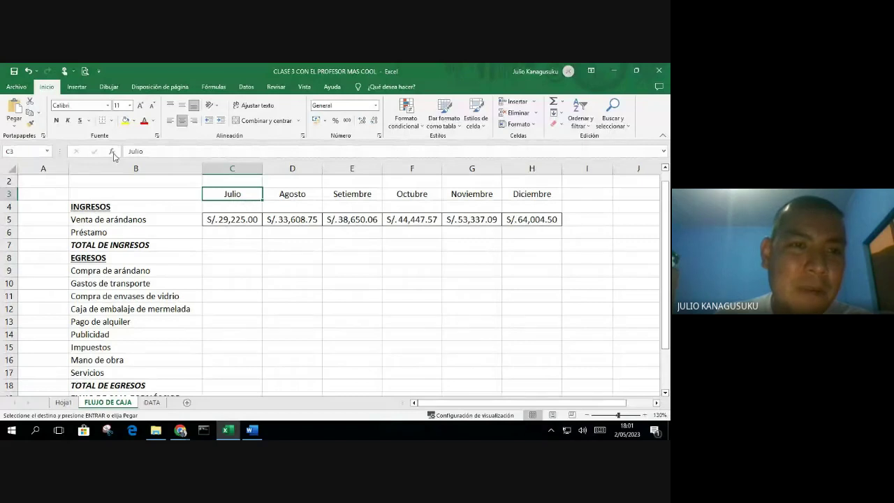
pyautogui.click(57, 120)
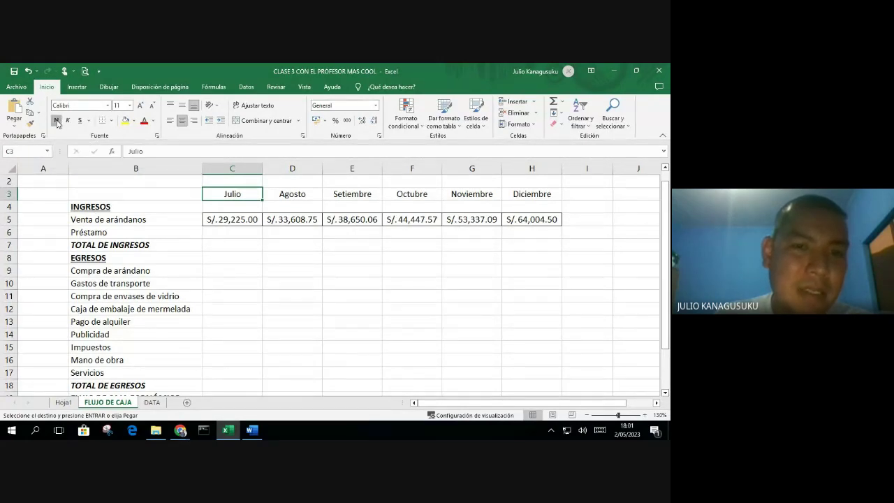
pyautogui.click(57, 121)
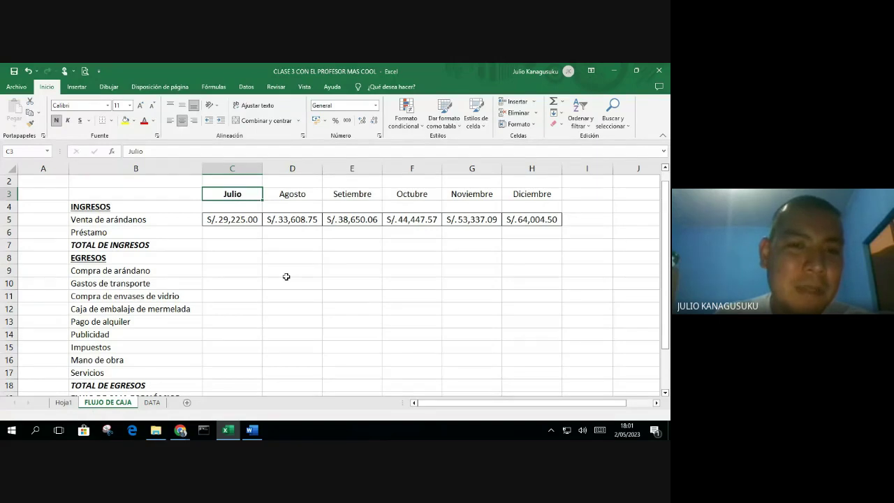
pyautogui.click(264, 270)
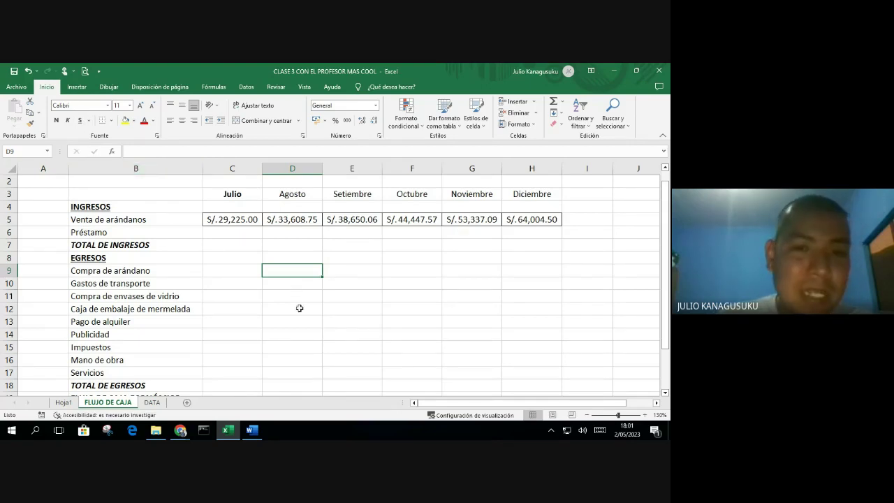
# Select the July–December sales amounts, totalling S/.263,272.97, and glance at the DATA sheet.
pyautogui.click(293, 299)
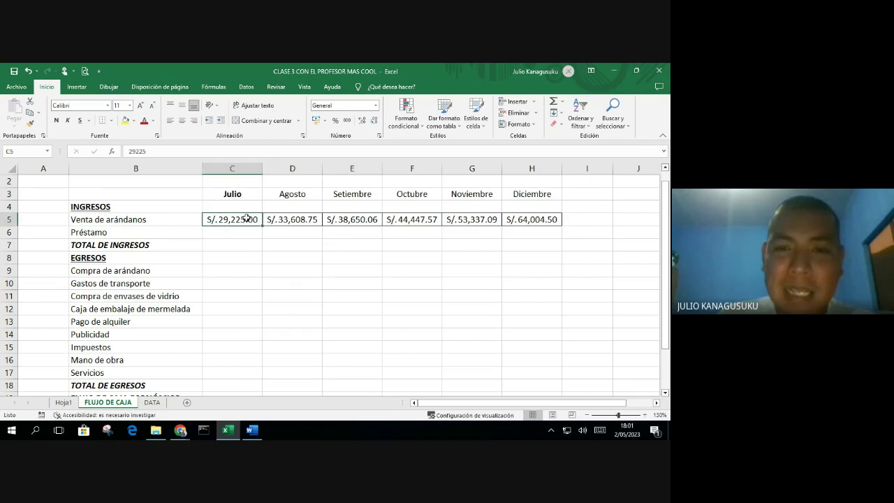
pyautogui.moveTo(238, 217); pyautogui.dragTo(520, 219)
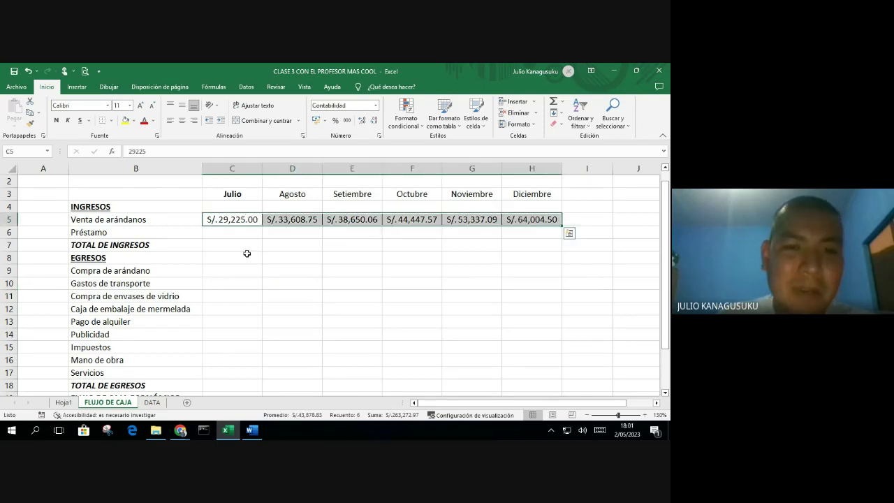
pyautogui.click(151, 402)
pyautogui.click(114, 401)
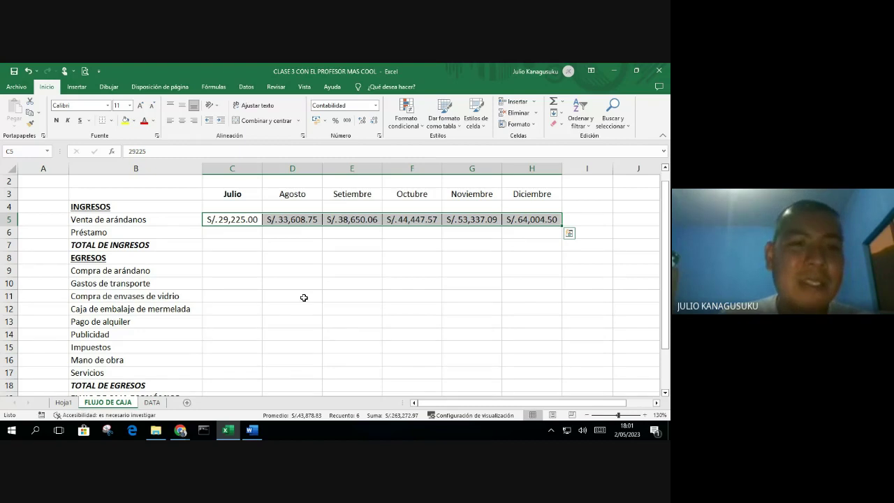
pyautogui.click(304, 297)
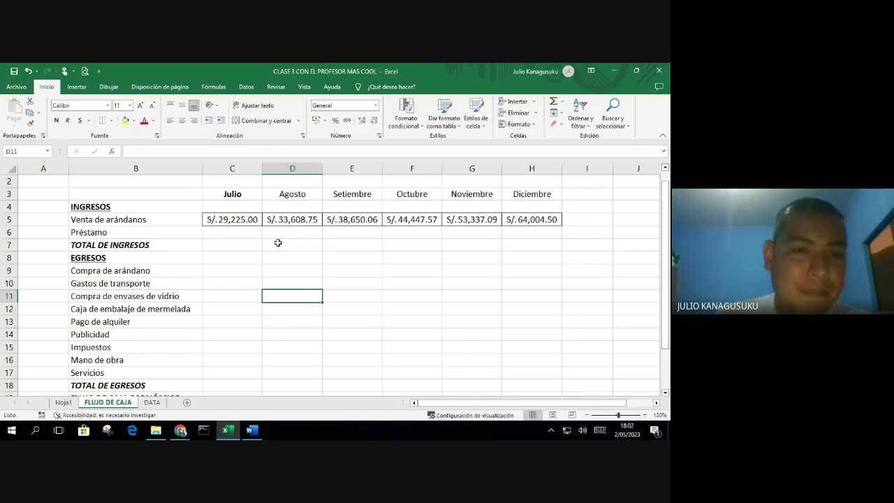
pyautogui.click(278, 242)
pyautogui.click(248, 234)
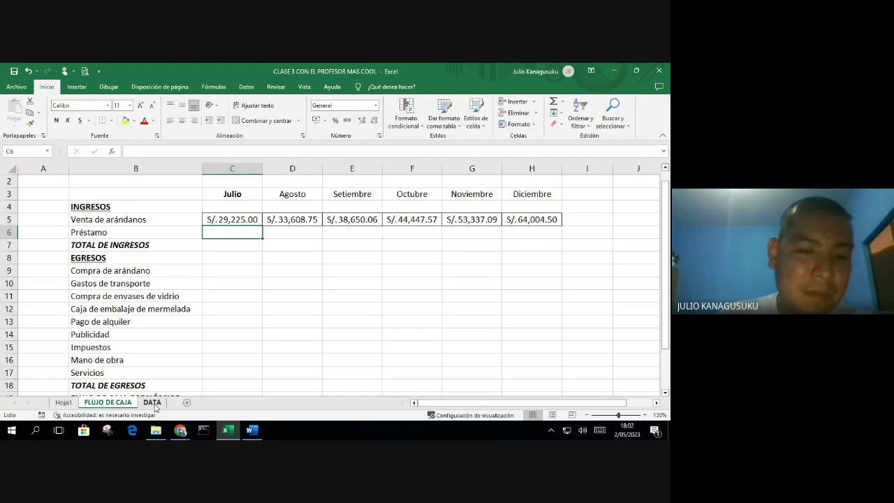
# Copy the July–December PRECIO DE VENTA amounts (D5:I5) from the DATA sheet.
pyautogui.click(153, 403)
pyautogui.click(262, 320)
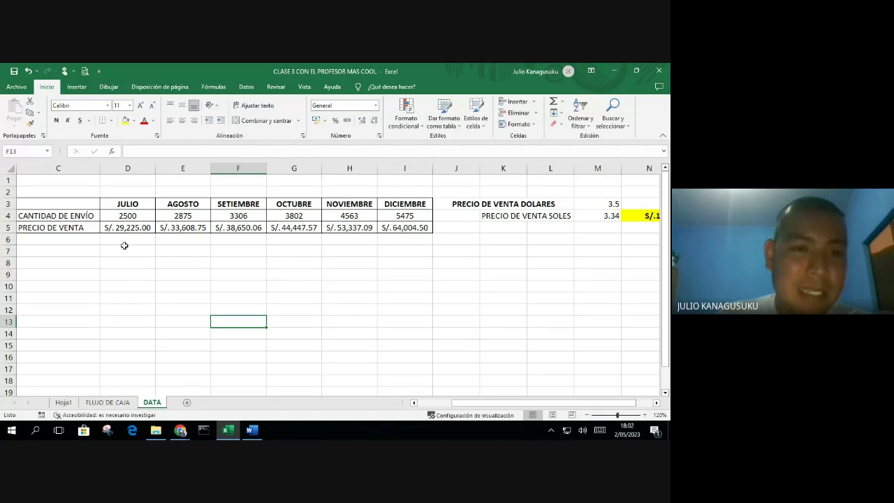
pyautogui.moveTo(111, 229); pyautogui.dragTo(243, 229)
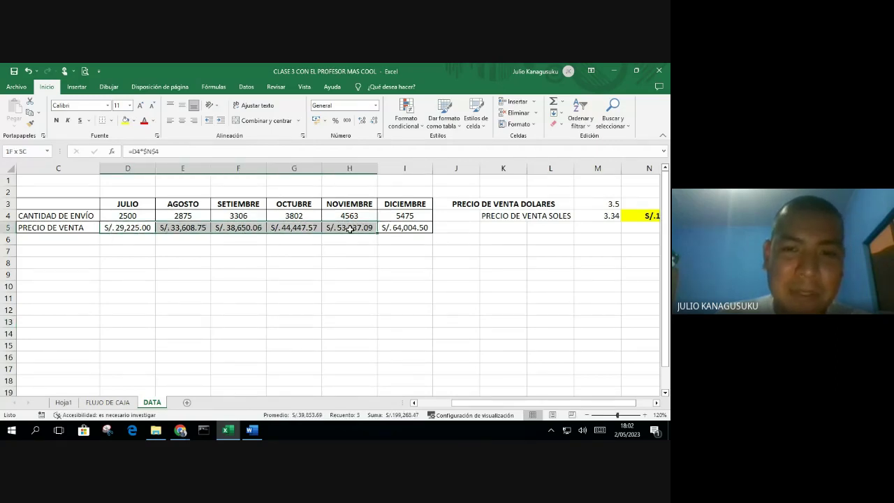
pyautogui.moveTo(244, 228); pyautogui.dragTo(411, 229)
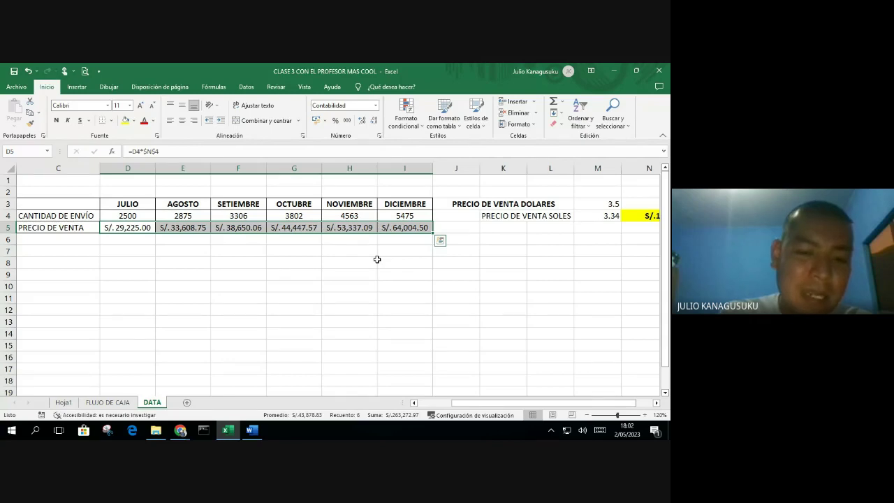
pyautogui.hotkey('ctrl', 'c')
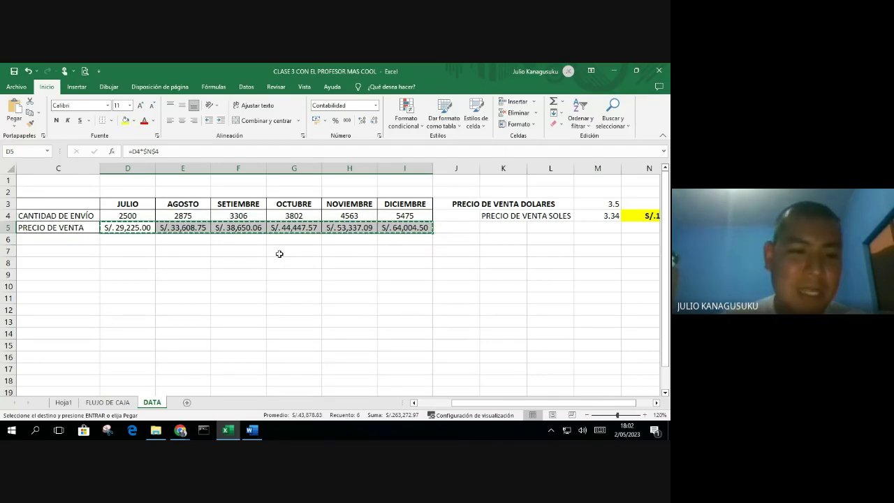
# Paste the copied amounts as values into C5 of the Venta de arándanos row on FLUJO DE CAJA.
pyautogui.click(113, 403)
pyautogui.click(235, 347)
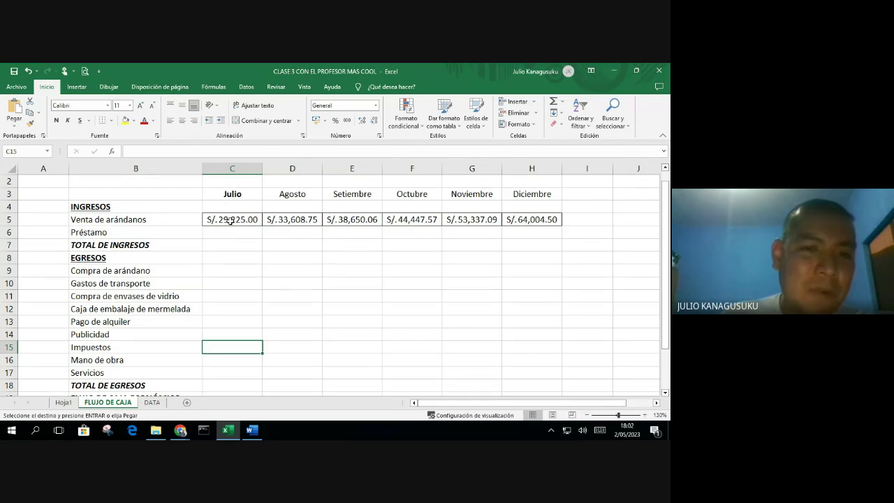
pyautogui.click(231, 220)
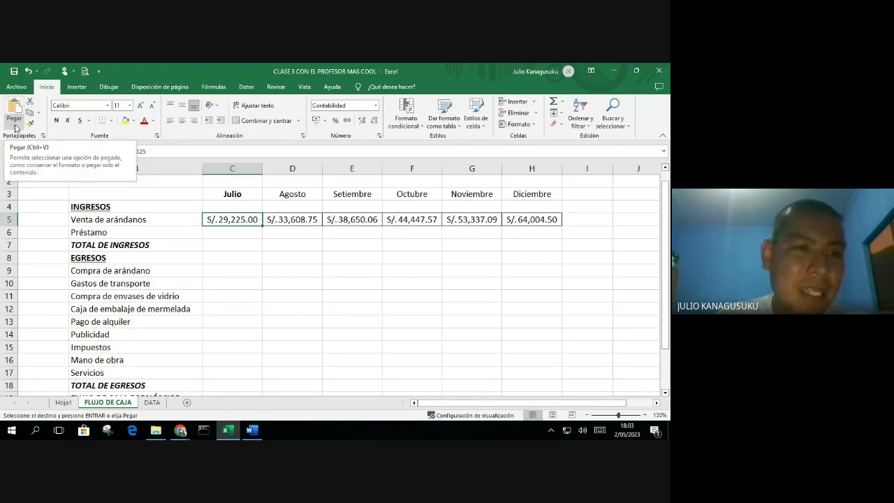
pyautogui.click(15, 127)
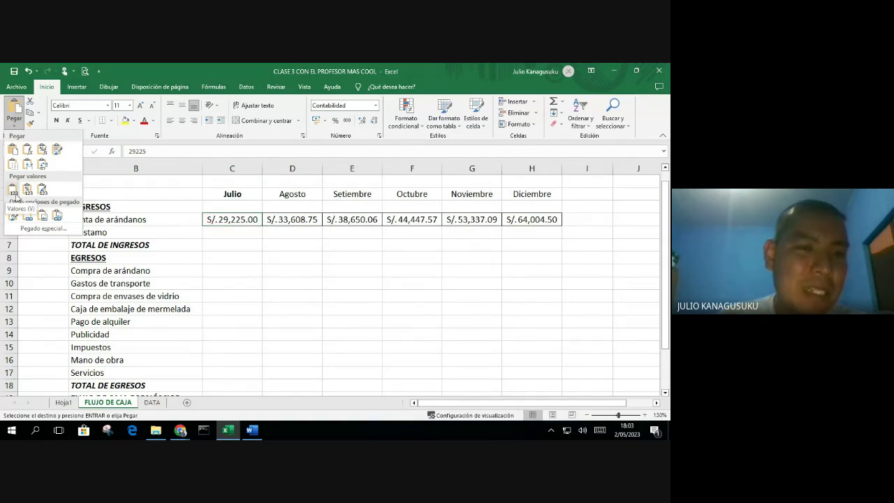
pyautogui.click(15, 194)
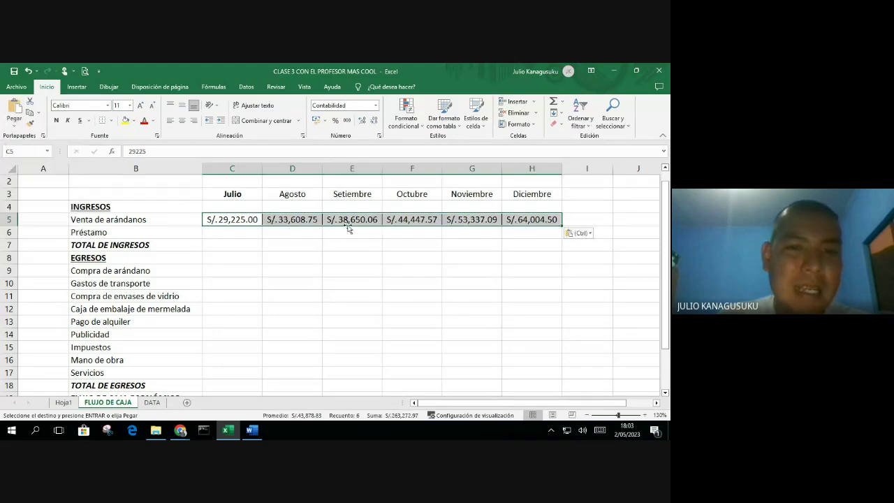
# AutoFit column C so S/.29,225.00 displays in full.
pyautogui.click(352, 261)
pyautogui.moveTo(263, 168); pyautogui.dragTo(255, 168)
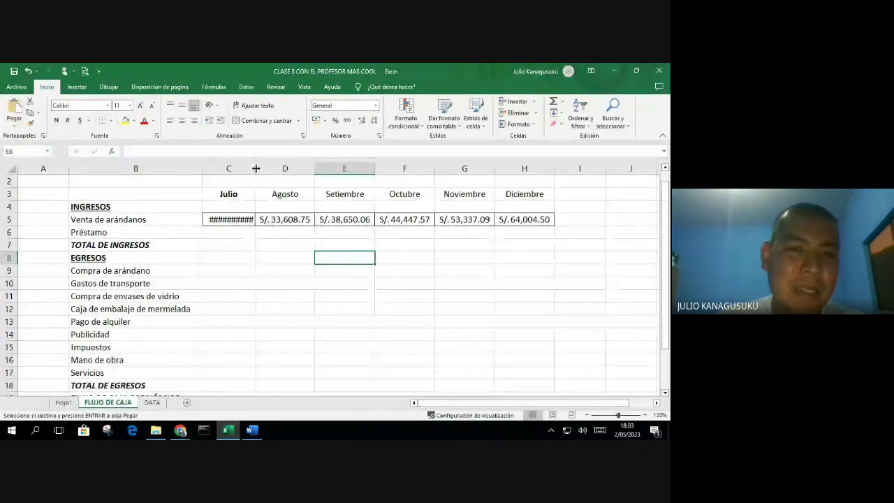
pyautogui.doubleClick(254, 168)
pyautogui.click(397, 355)
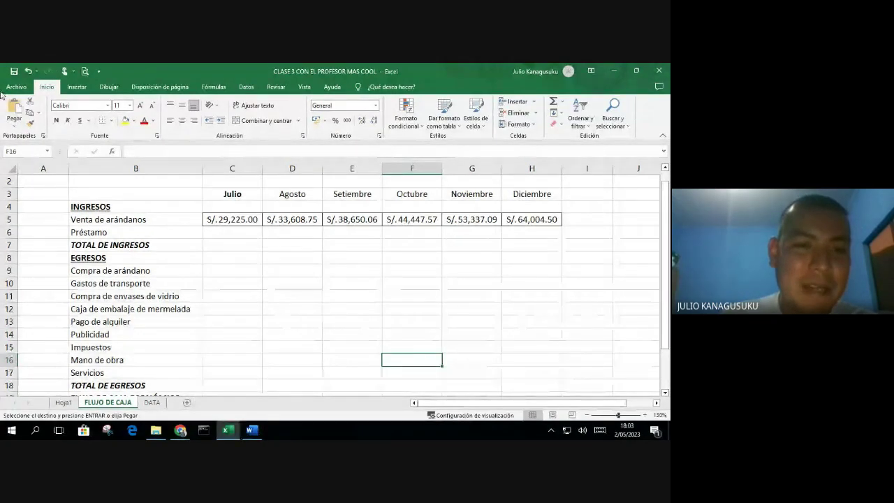
pyautogui.click(159, 232)
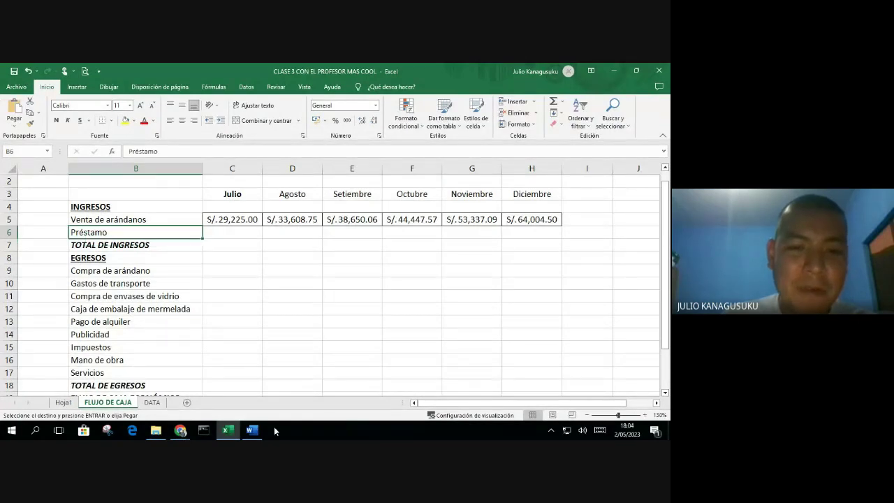
# In Word, highlight in yellow the sentence requesting a S/.15 000 loan from July.
pyautogui.click(252, 430)
pyautogui.scroll(3, 297, 271)
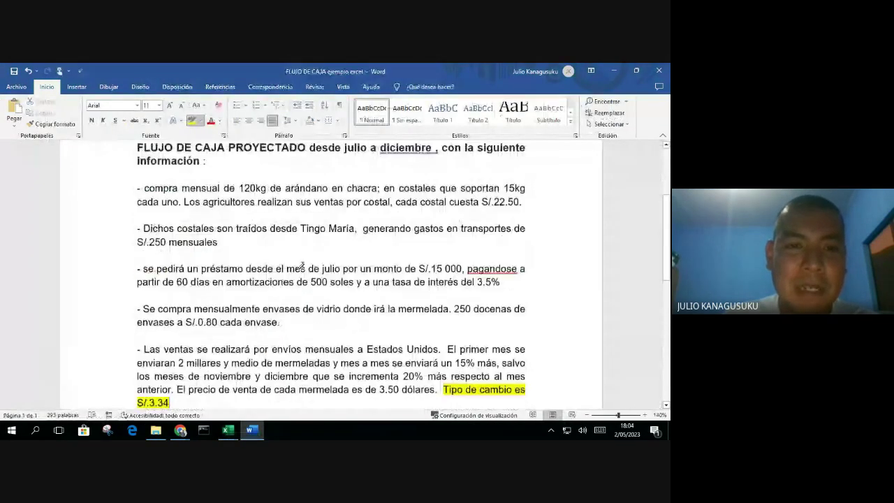
pyautogui.scroll(1, 297, 266)
pyautogui.scroll(-1, 295, 262)
pyautogui.scroll(-1, 295, 262)
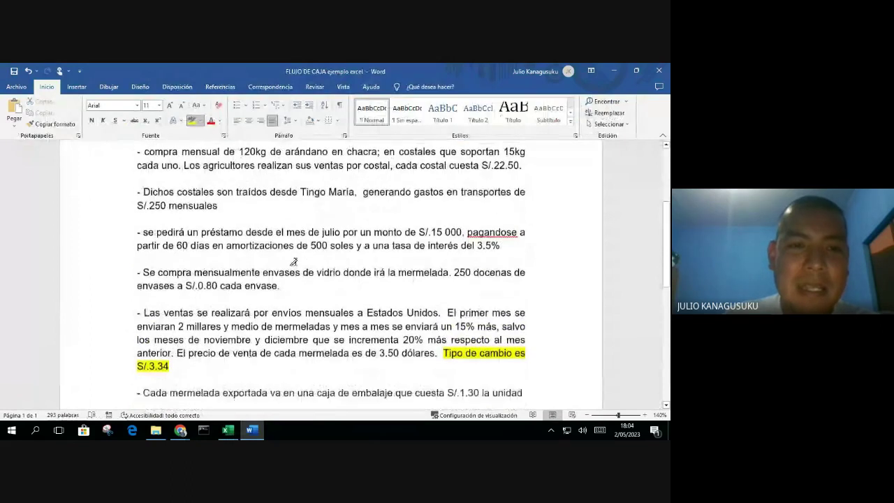
pyautogui.moveTo(141, 234)
pyautogui.mouseDown()
pyautogui.moveTo(346, 245)
pyautogui.moveTo(466, 232)
pyautogui.mouseUp()
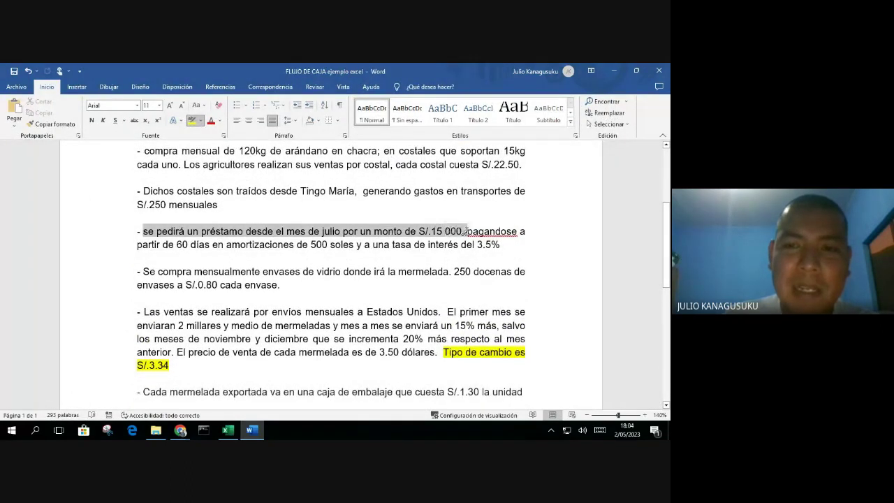
pyautogui.click(192, 120)
pyautogui.click(465, 232)
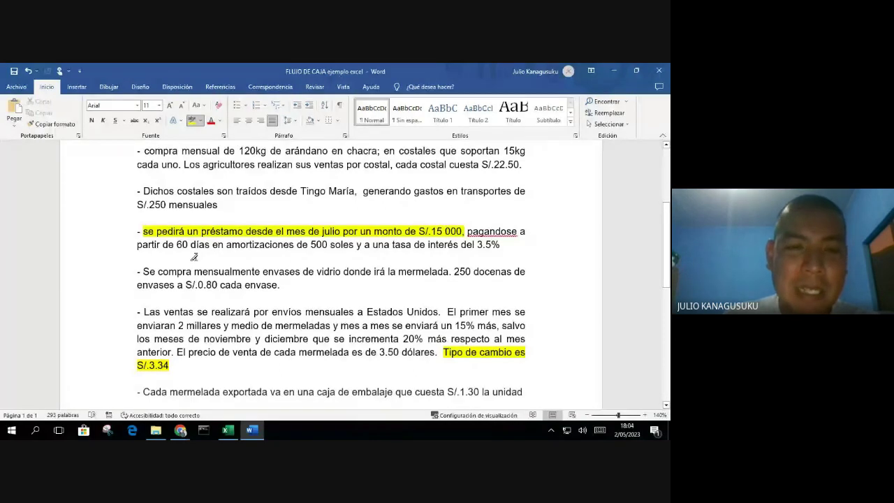
pyautogui.click(227, 431)
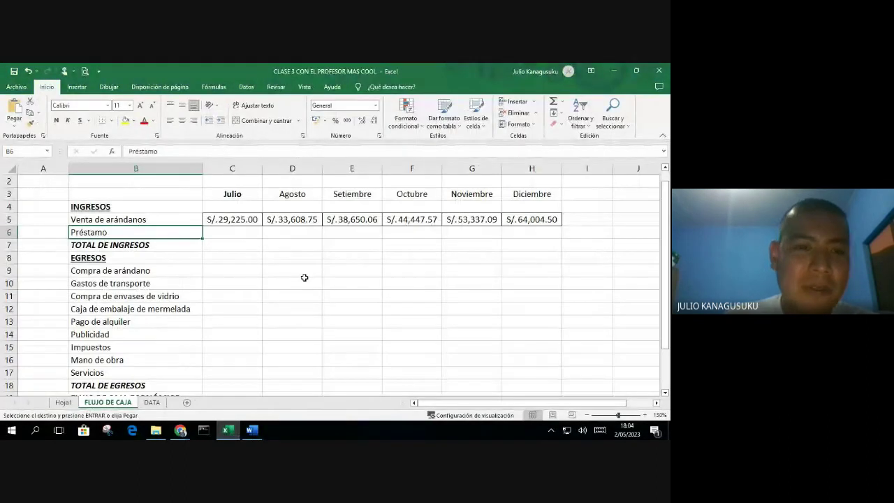
# Enter 15000 as the July loan in cell C6 of the Préstamo row.
pyautogui.click(195, 269)
pyautogui.click(240, 229)
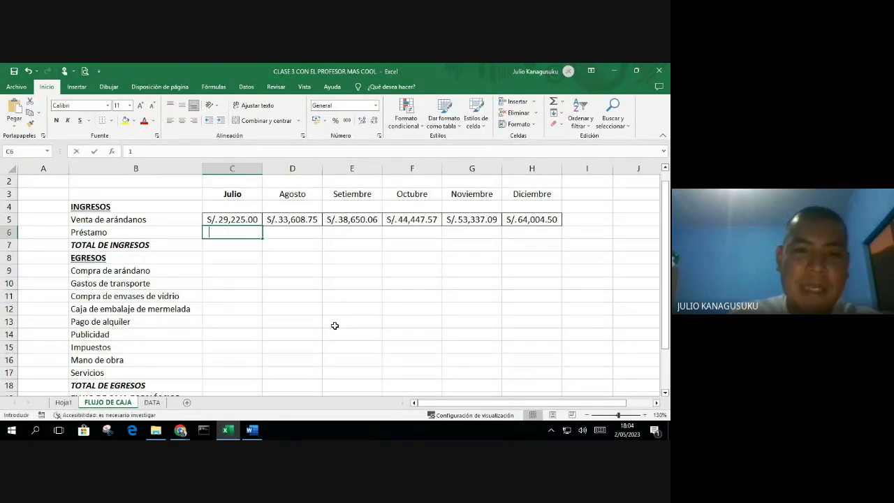
pyautogui.write('15000')
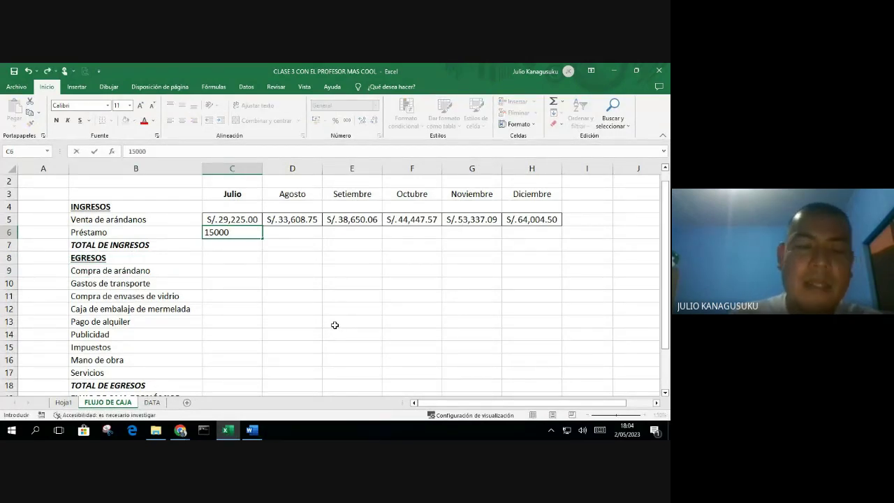
pyautogui.press('Return')
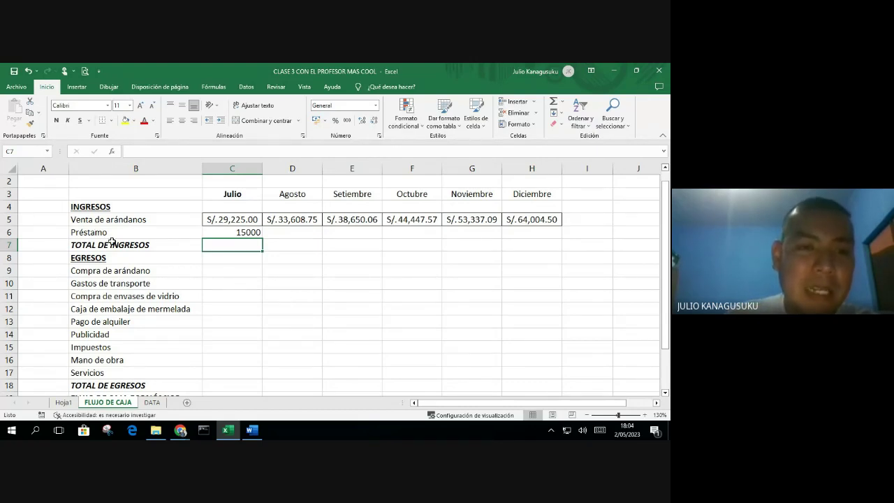
# Use AutoSum in C7 to total July's sales and loan with =SUMA(C5:C6).
pyautogui.click(189, 242)
pyautogui.moveTo(190, 242); pyautogui.dragTo(557, 247)
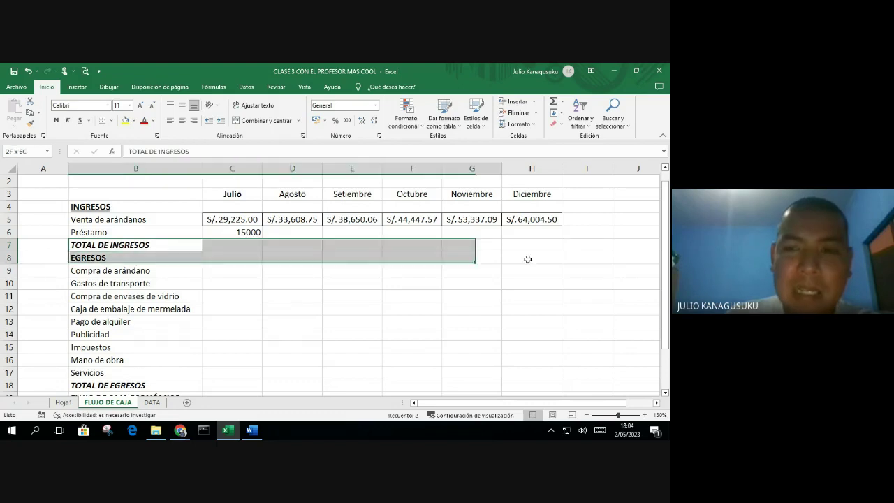
pyautogui.click(232, 372)
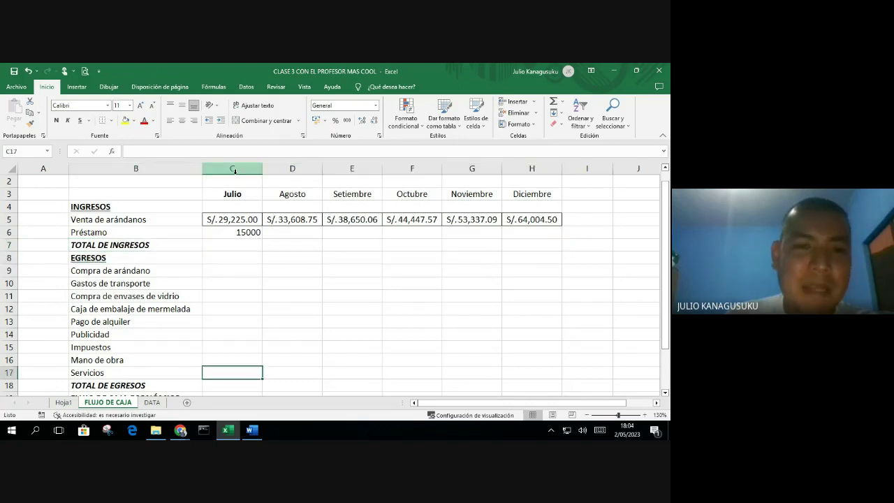
pyautogui.click(234, 246)
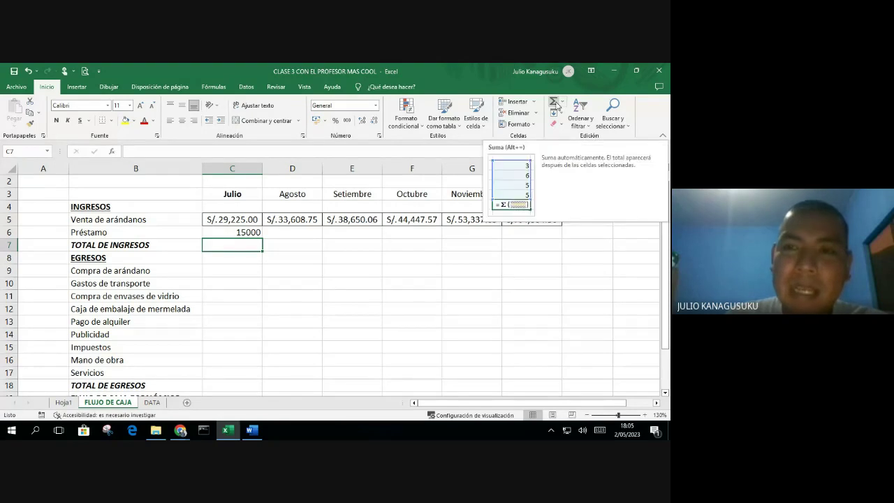
pyautogui.click(554, 103)
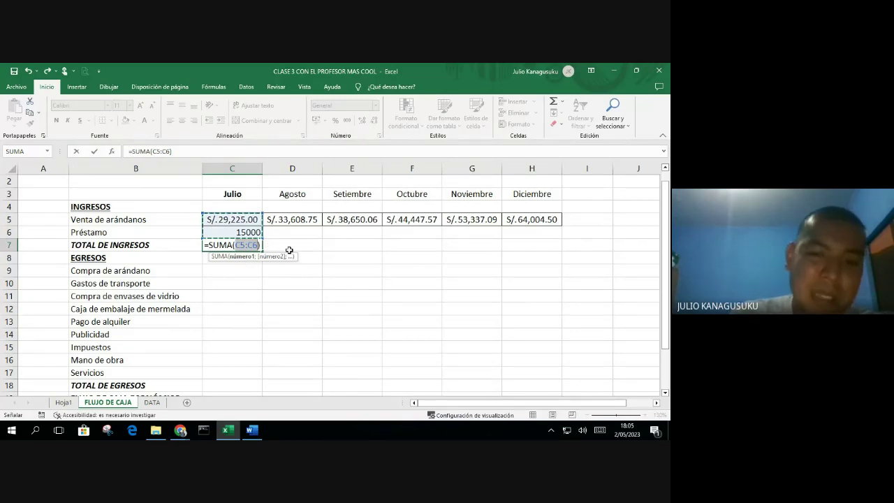
pyautogui.press('Return')
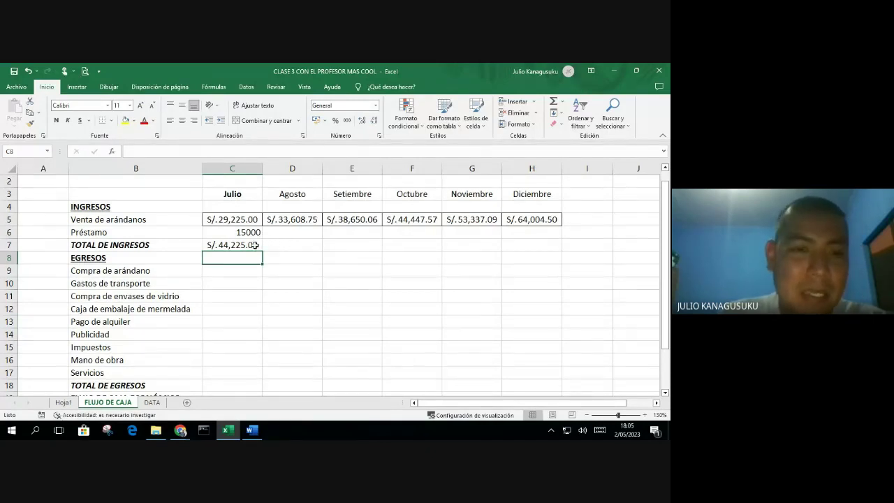
# Fill the C7 total formula across to H7 for August through December.
pyautogui.click(252, 245)
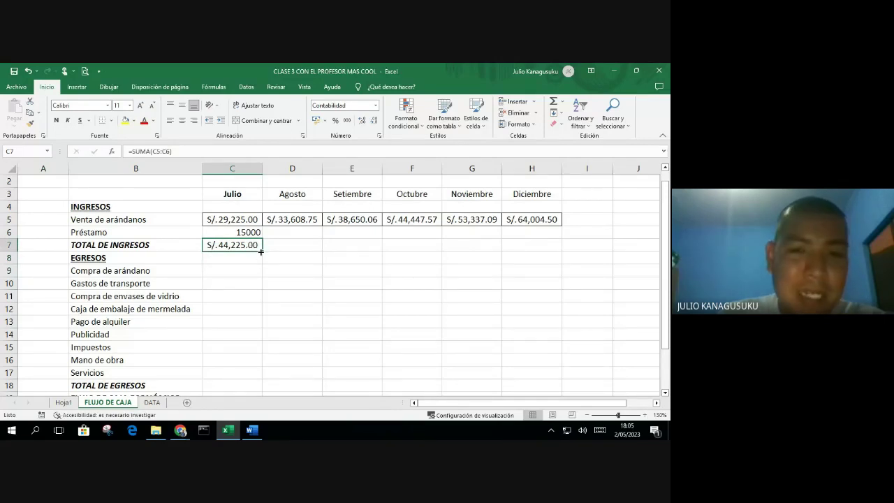
pyautogui.moveTo(263, 252); pyautogui.dragTo(310, 248)
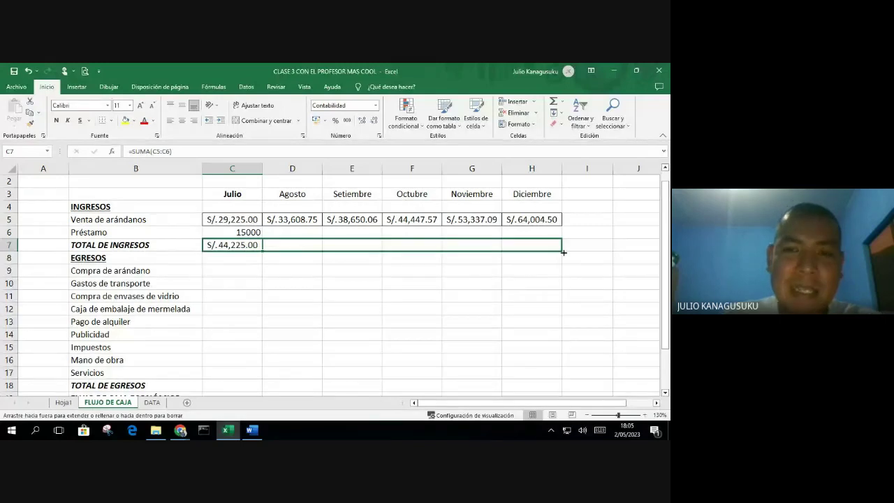
pyautogui.moveTo(310, 247); pyautogui.dragTo(538, 248)
pyautogui.click(394, 281)
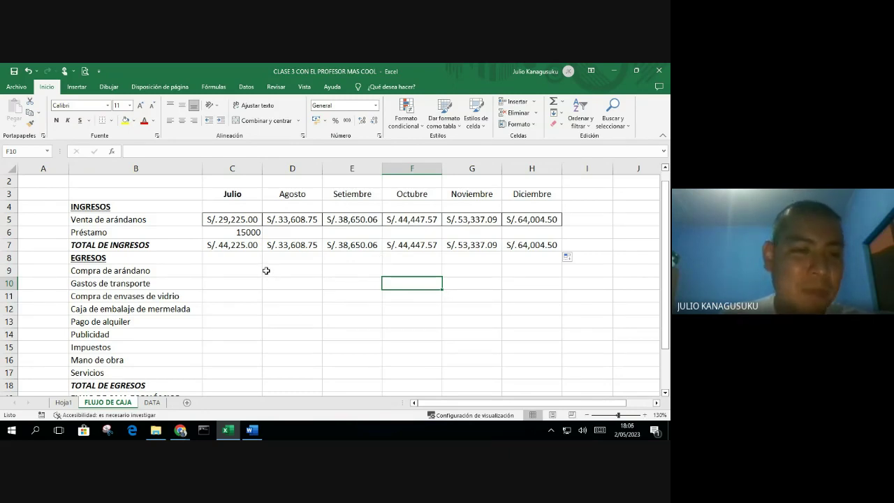
# Give B7:H7 of the TOTAL DE INGRESOS row a light peach fill colour.
pyautogui.scroll(-1, 259, 277)
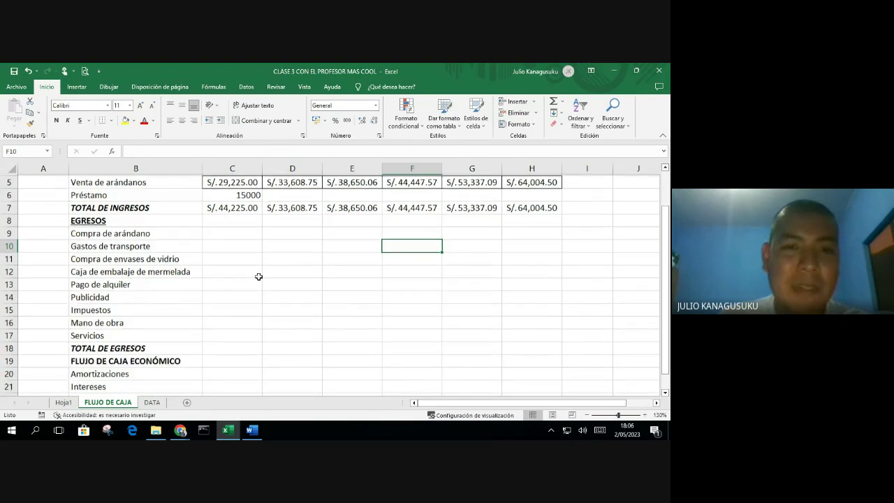
pyautogui.scroll(1, 258, 275)
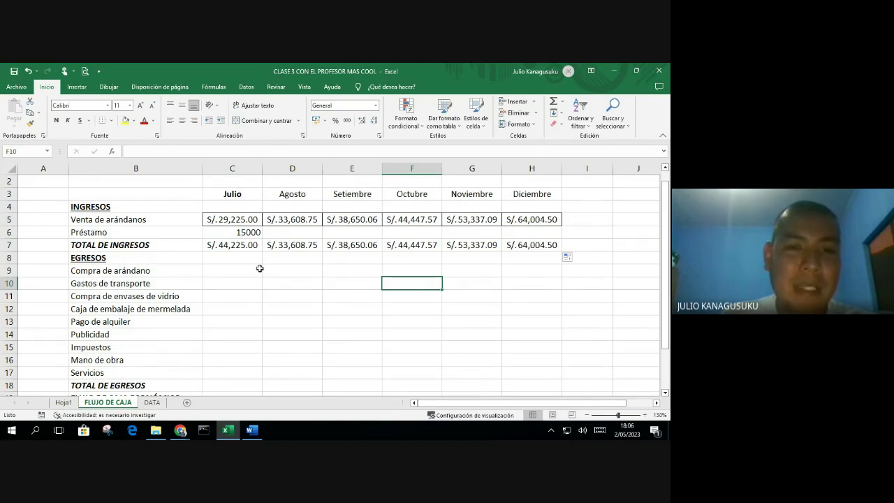
pyautogui.click(98, 245)
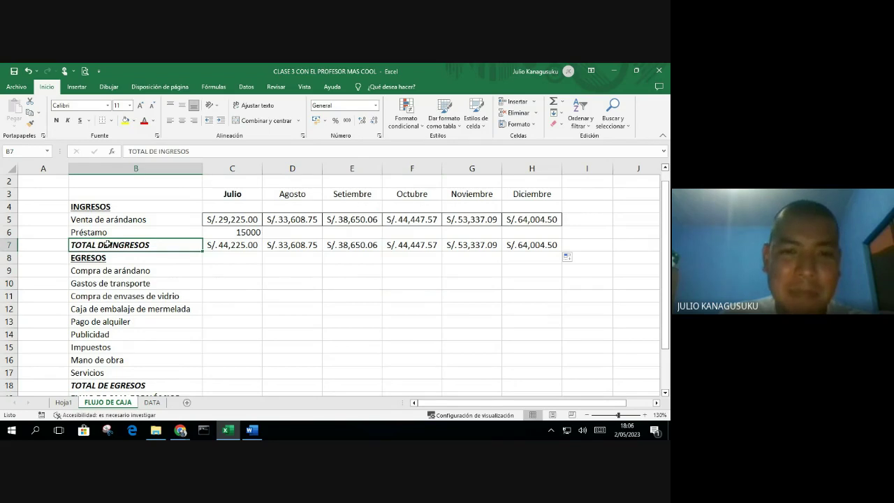
pyautogui.moveTo(174, 242); pyautogui.dragTo(540, 246)
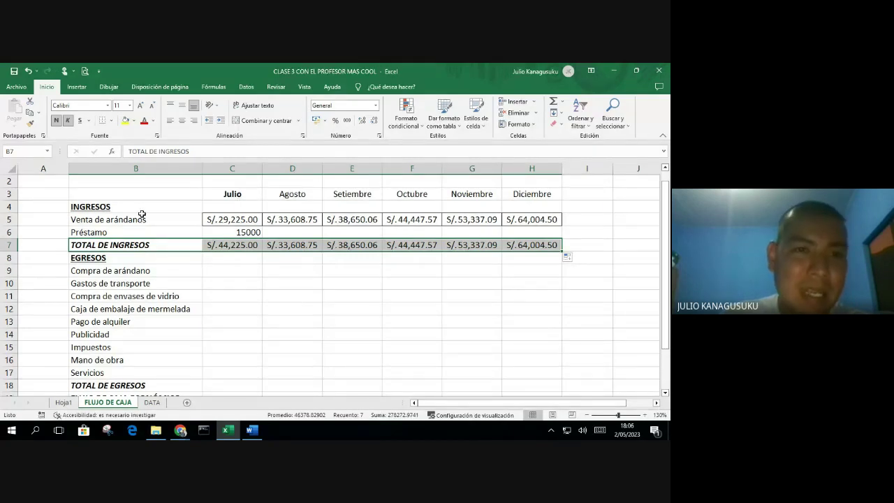
pyautogui.click(135, 122)
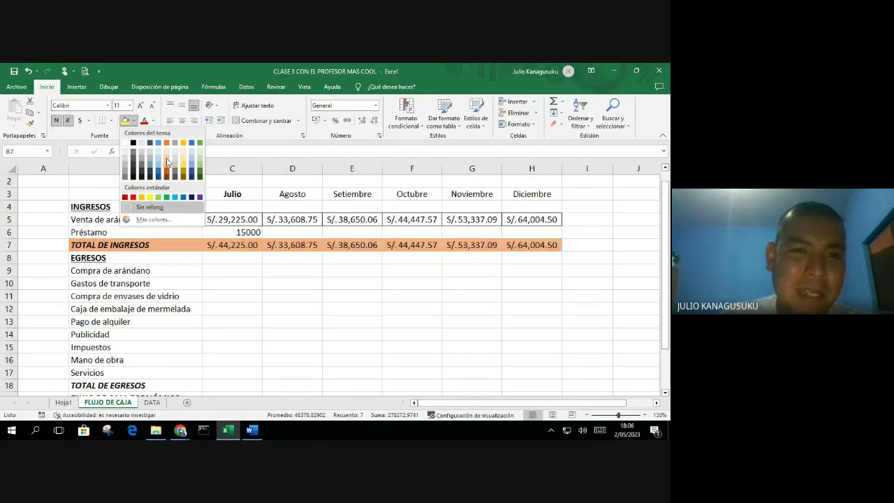
pyautogui.click(168, 162)
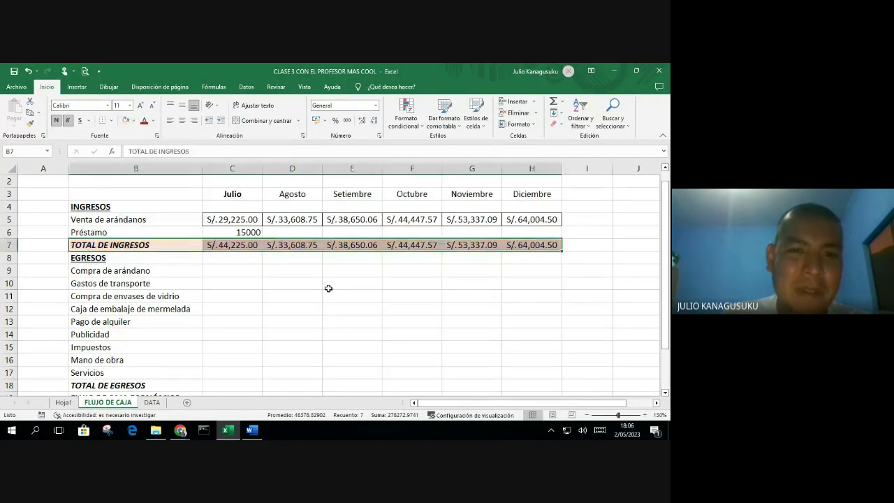
pyautogui.click(425, 331)
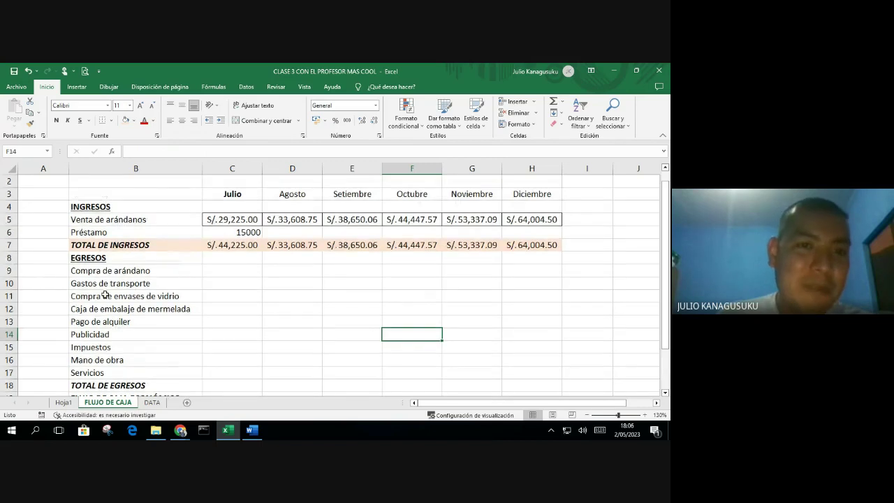
# Review the shaded row, reopening the fill palette and closing it without changes.
pyautogui.click(135, 122)
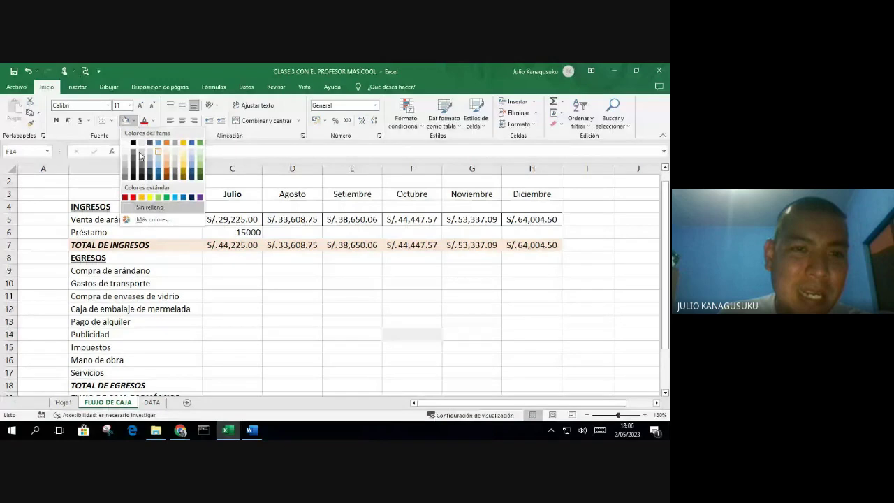
pyautogui.press('Escape')
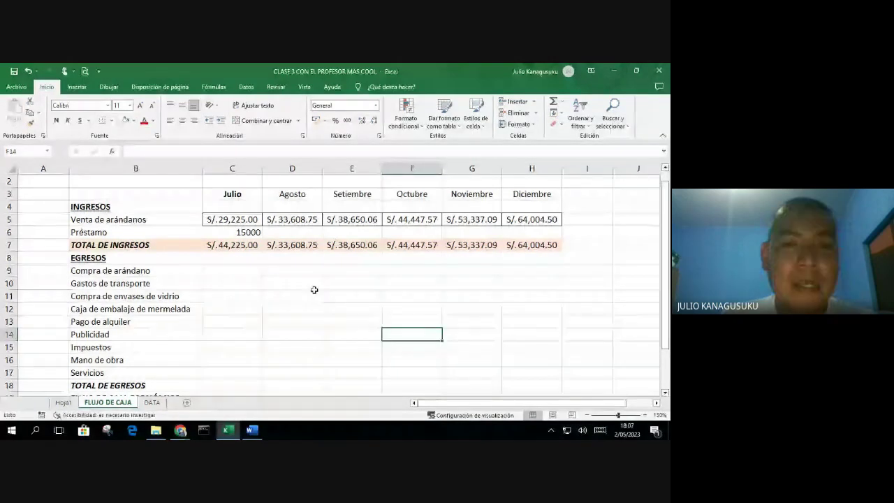
pyautogui.click(265, 283)
pyautogui.scroll(-1, 262, 290)
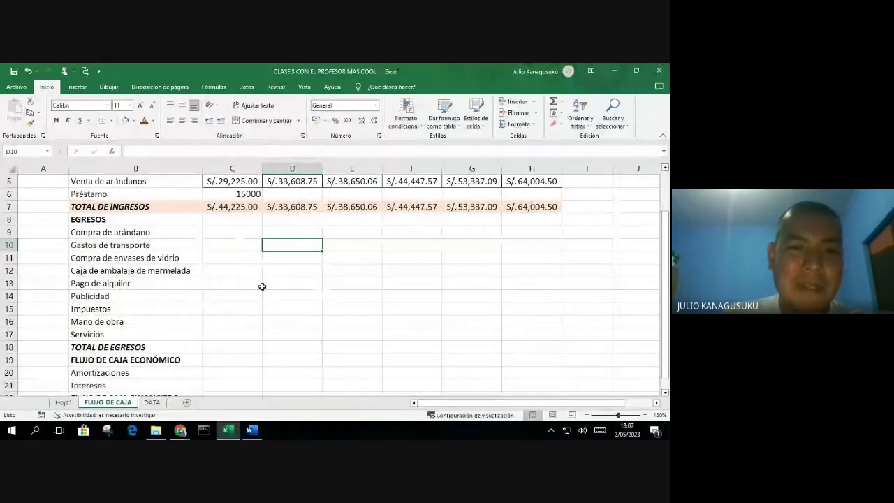
pyautogui.scroll(1, 265, 312)
pyautogui.scroll(-1, 264, 312)
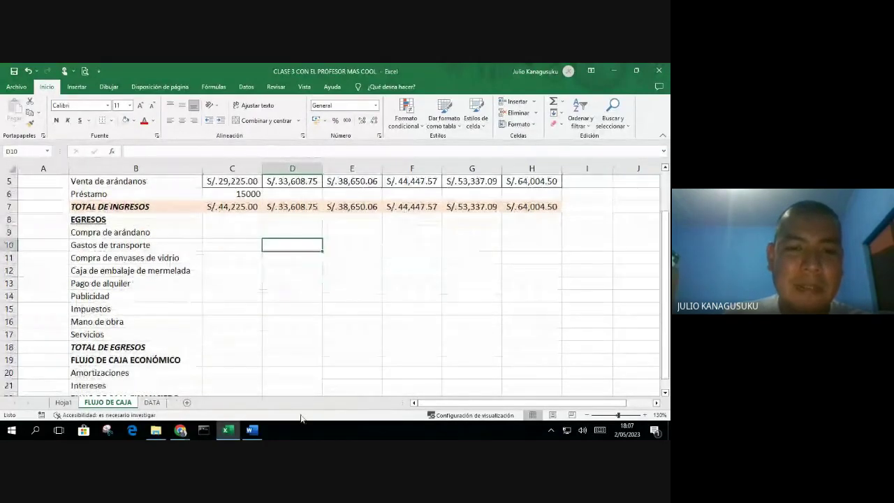
# Switch to Word and scroll up to the start of the FLUJO DE CAJA problem statement.
pyautogui.click(225, 433)
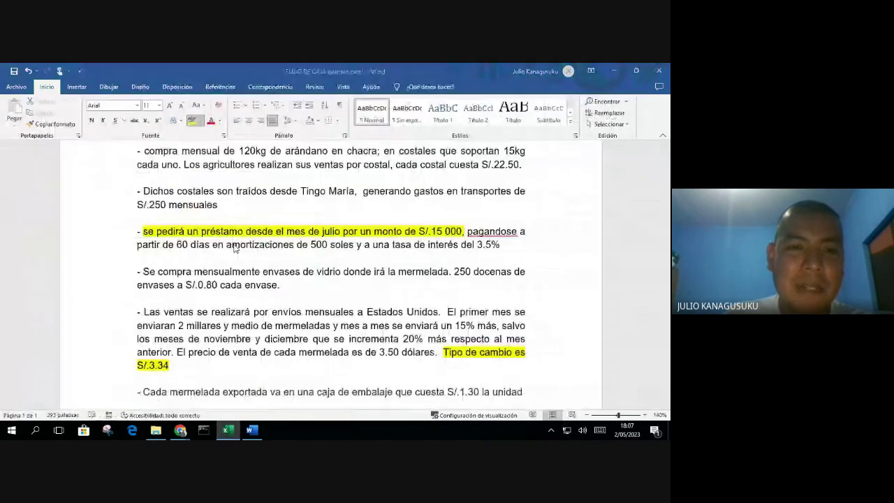
pyautogui.scroll(2, 235, 249)
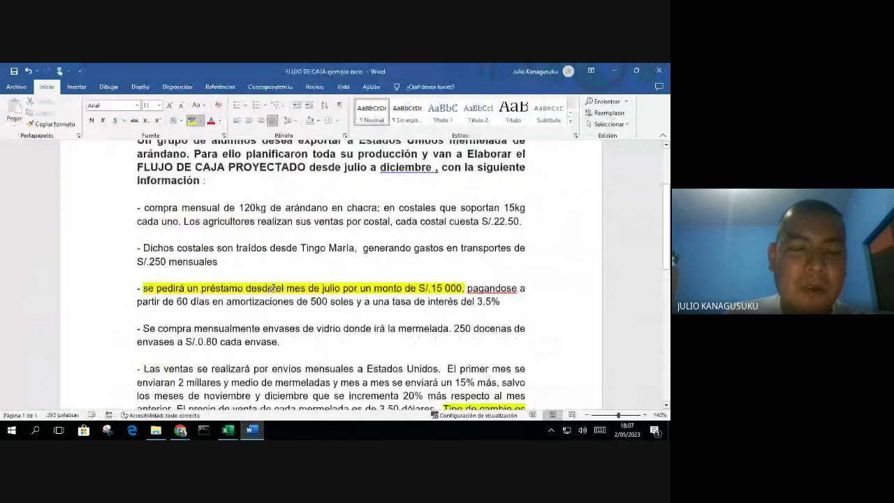
pyautogui.scroll(1, 272, 289)
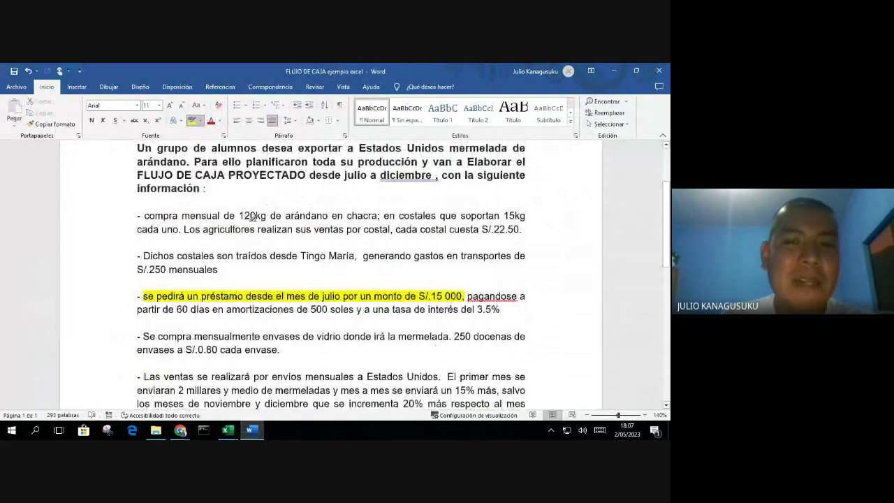
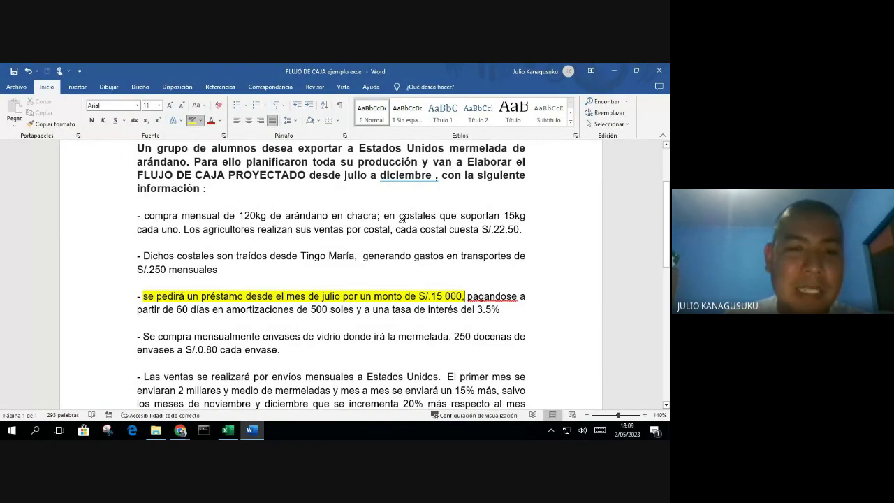
# Enter =8*22.50 as July's Compra de arándano cost in C9, giving 180.
pyautogui.click(228, 431)
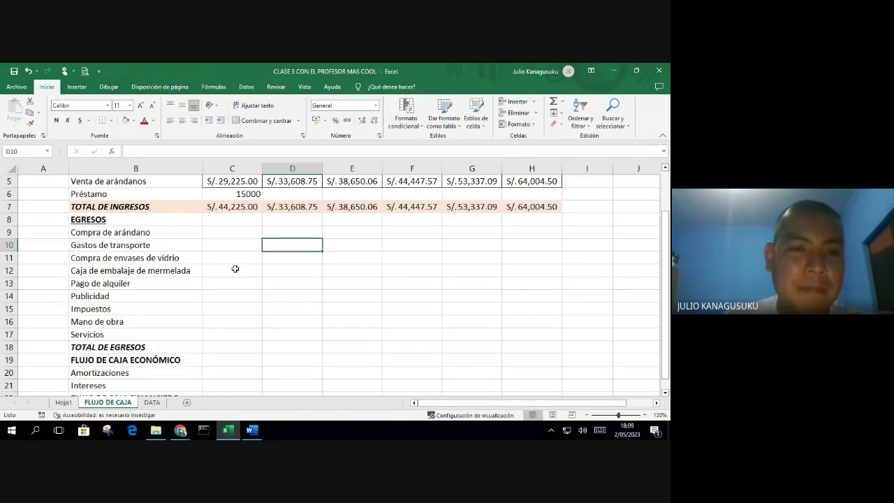
pyautogui.press('Up')
pyautogui.press('Left')
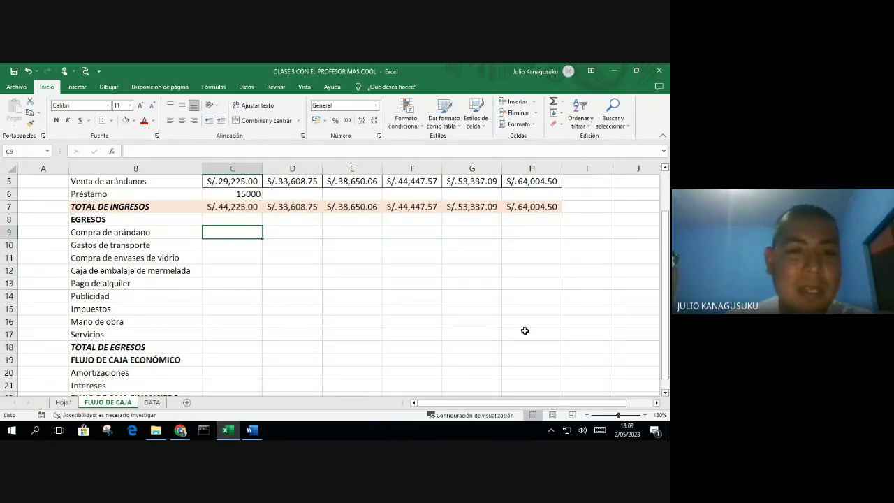
pyautogui.scroll(2, 522, 315)
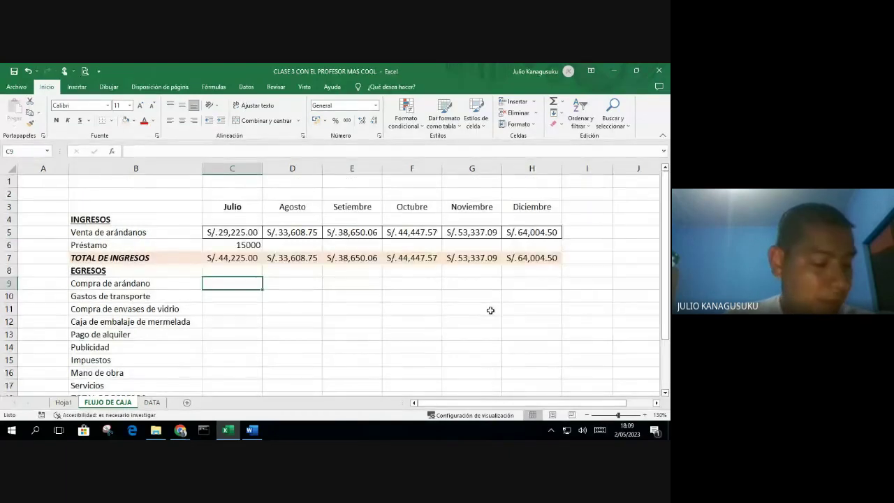
pyautogui.scroll(-1, 489, 312)
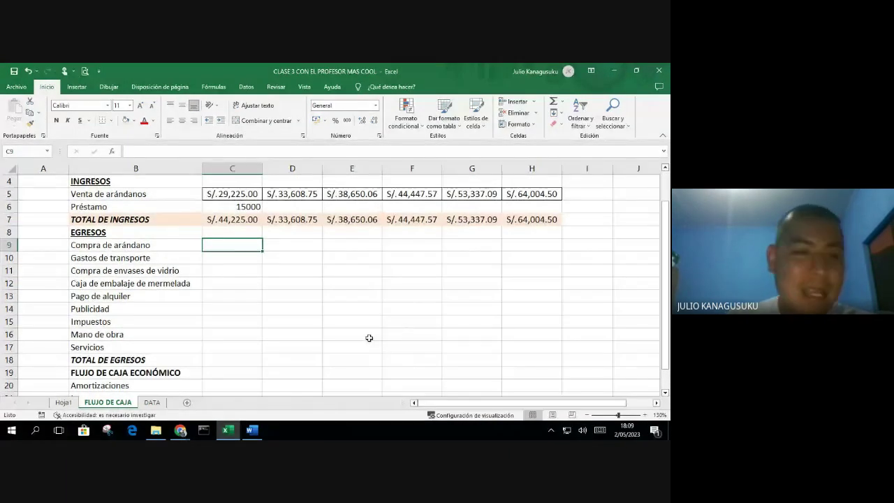
pyautogui.scroll(1, 243, 289)
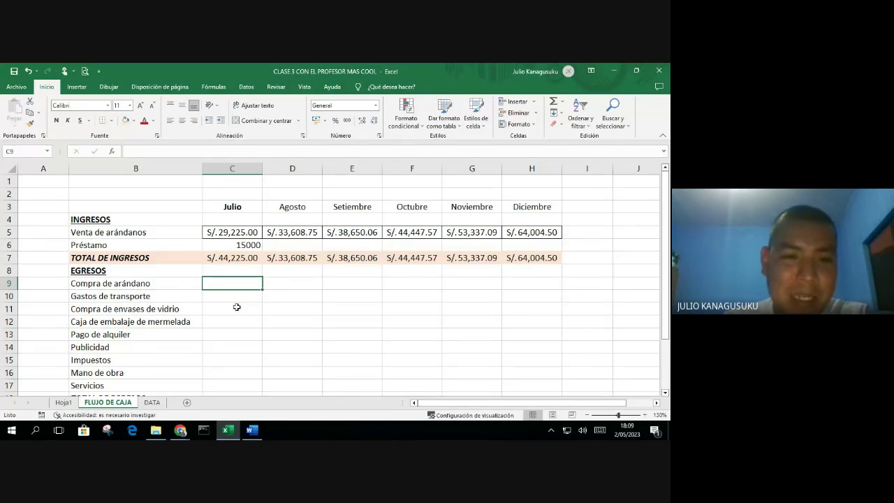
pyautogui.write('=')
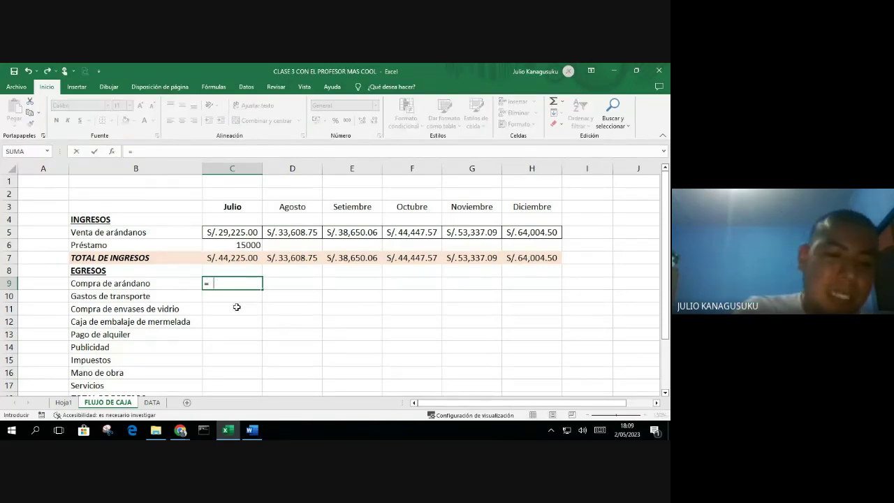
pyautogui.write('12')
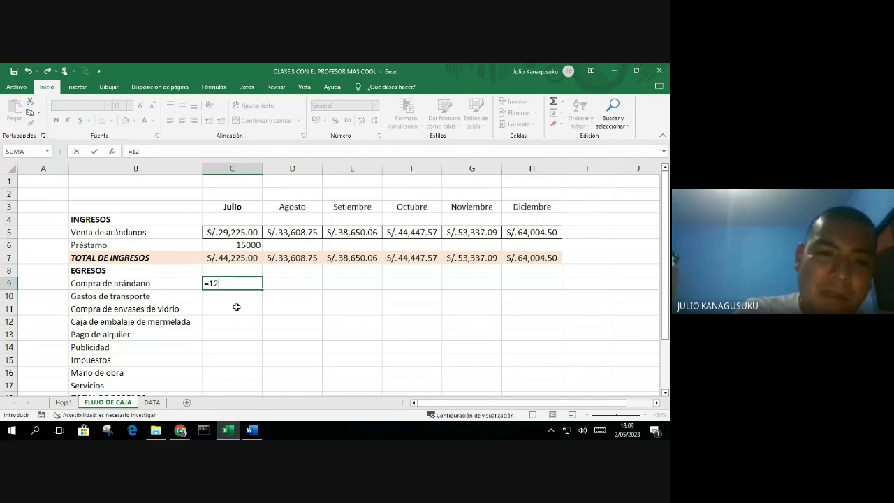
pyautogui.press('BackSpace')
pyautogui.press('BackSpace')
pyautogui.write('8*22.50')
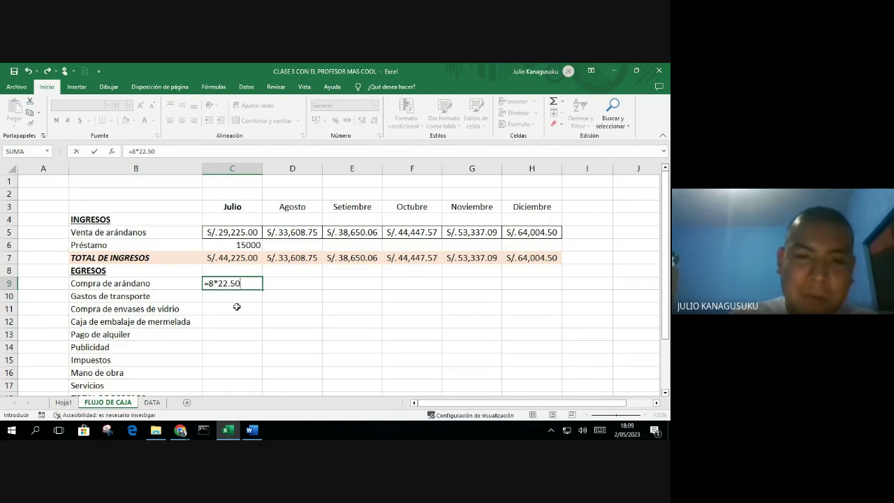
pyautogui.press('Return')
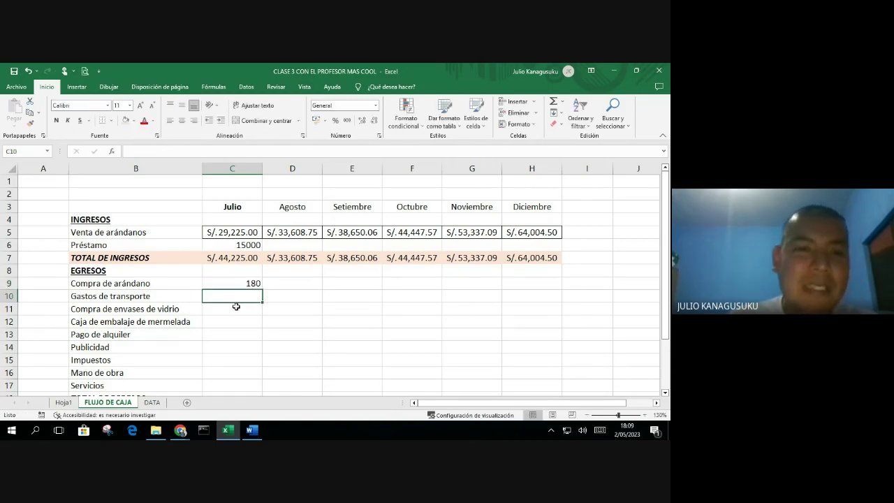
# Copy the 180 blueberry purchase from Julio through Diciembre in row 9.
pyautogui.click(256, 283)
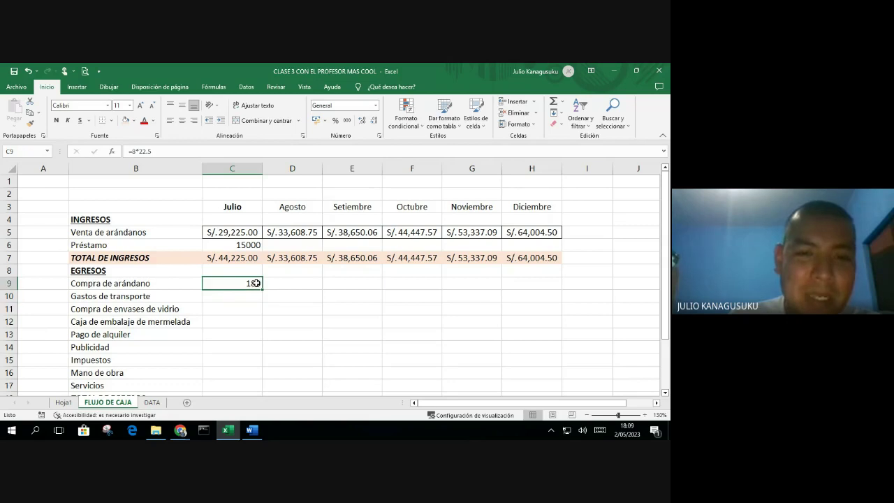
pyautogui.moveTo(289, 288); pyautogui.dragTo(558, 292)
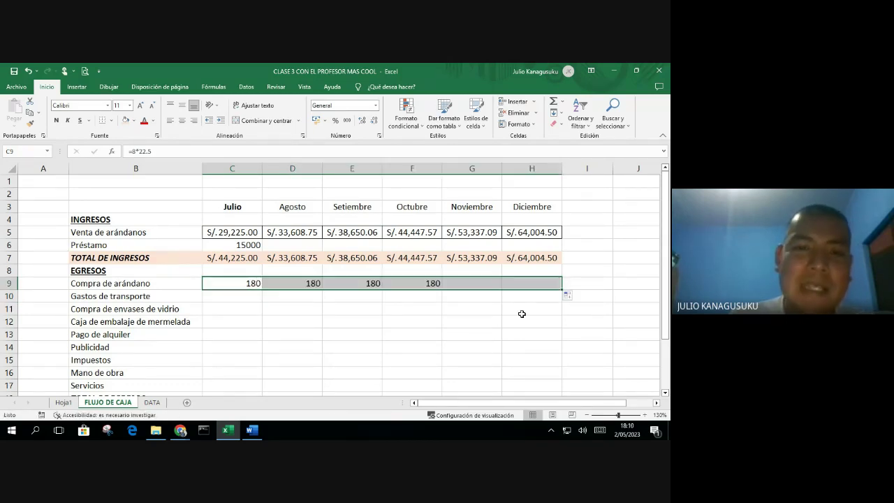
pyautogui.click(436, 333)
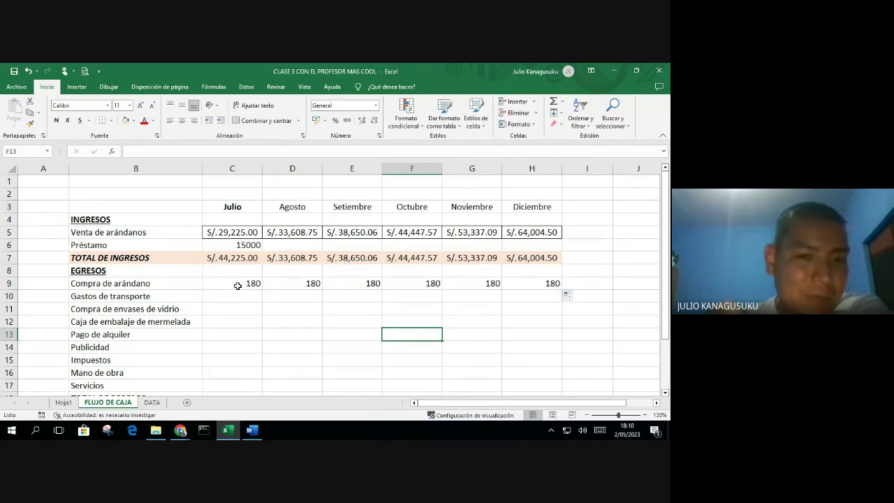
pyautogui.click(238, 285)
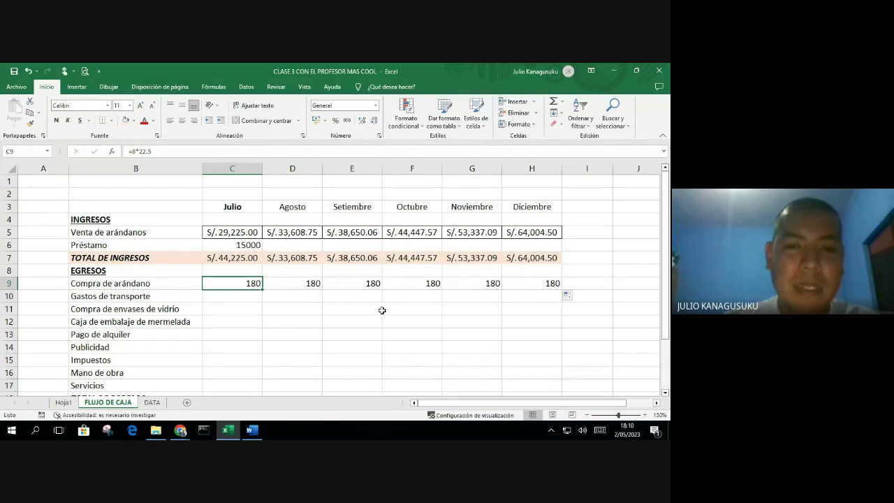
# Select July's transport cost cell C10 and bring up the Word problem statement.
pyautogui.click(226, 299)
pyautogui.scroll(-1, 252, 299)
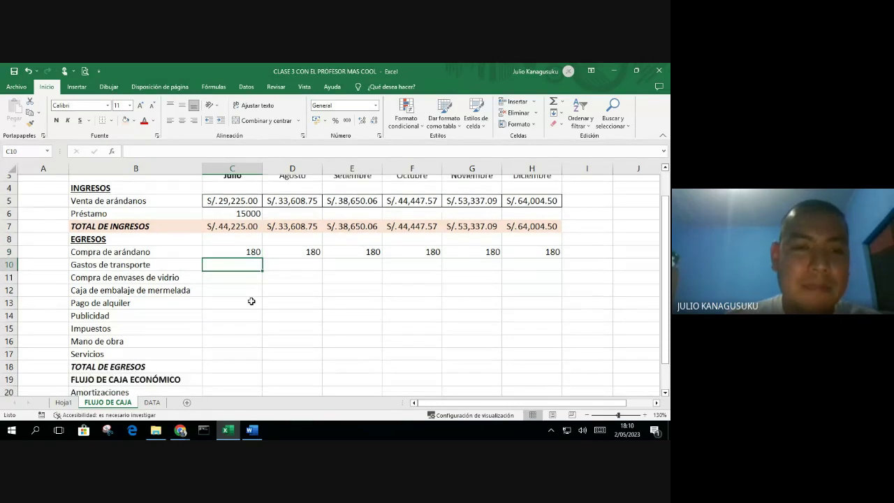
pyautogui.scroll(1, 252, 301)
pyautogui.scroll(-1, 253, 302)
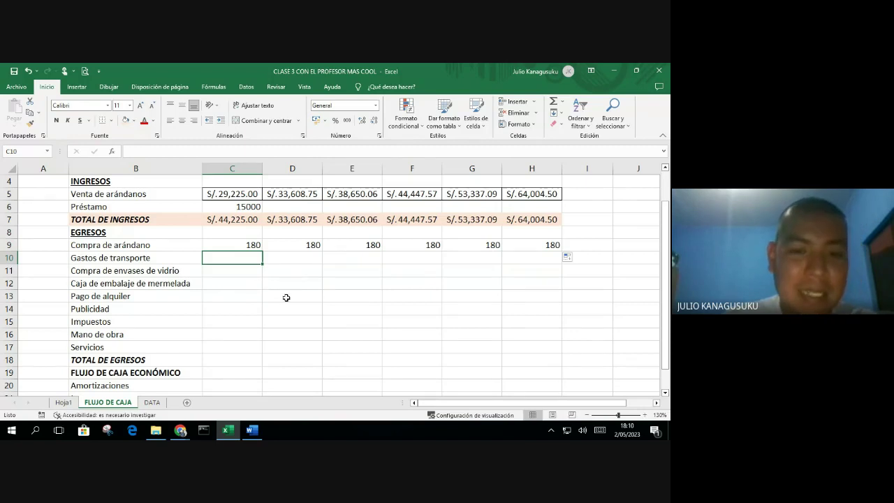
pyautogui.click(252, 430)
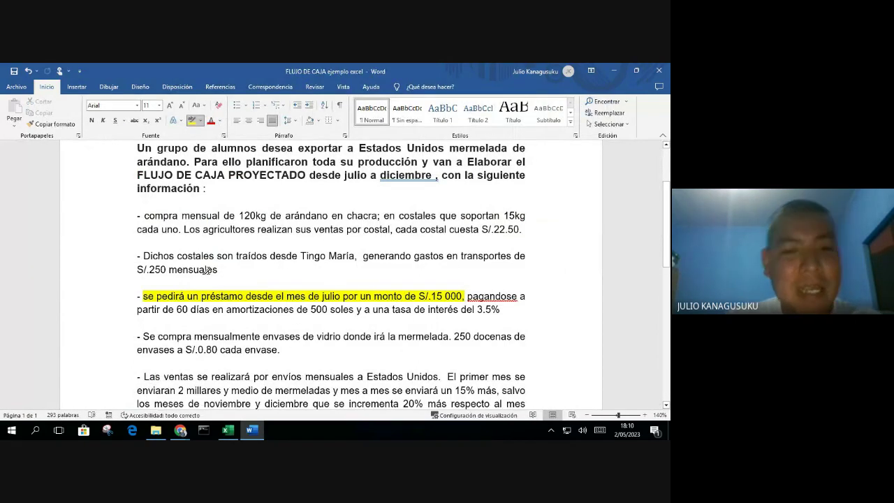
# Enter 250 as July's Gastos de transporte in C10 and fill it through Diciembre.
pyautogui.click(228, 430)
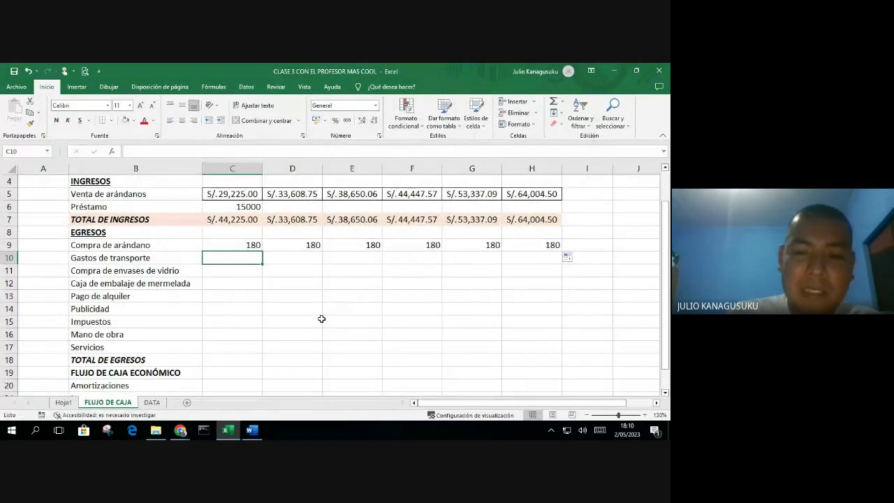
pyautogui.write('250')
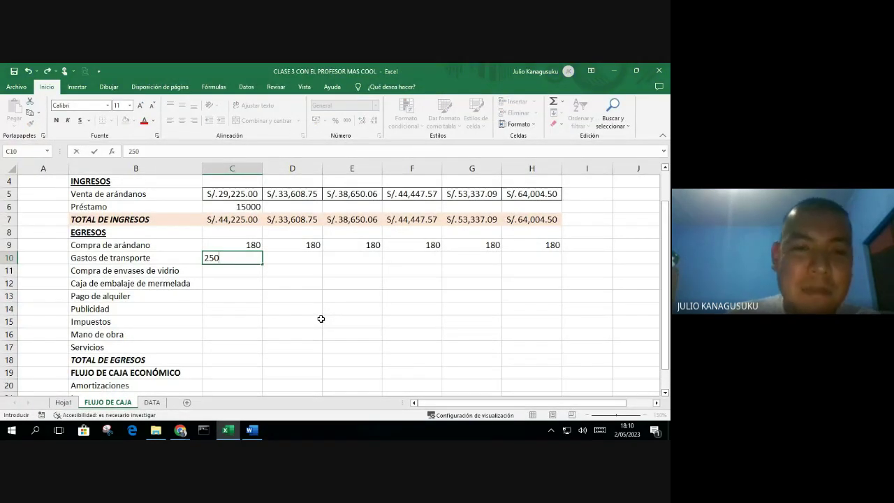
pyautogui.press('Return')
pyautogui.scroll(1, 236, 286)
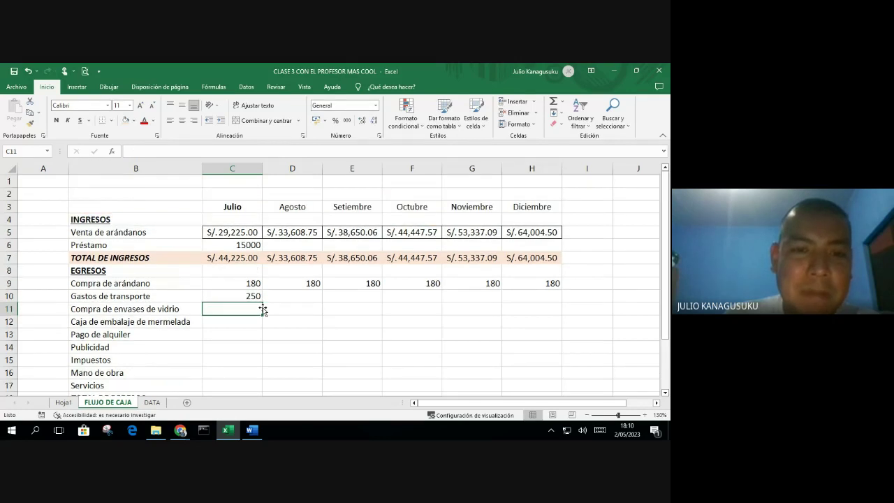
pyautogui.click(259, 301)
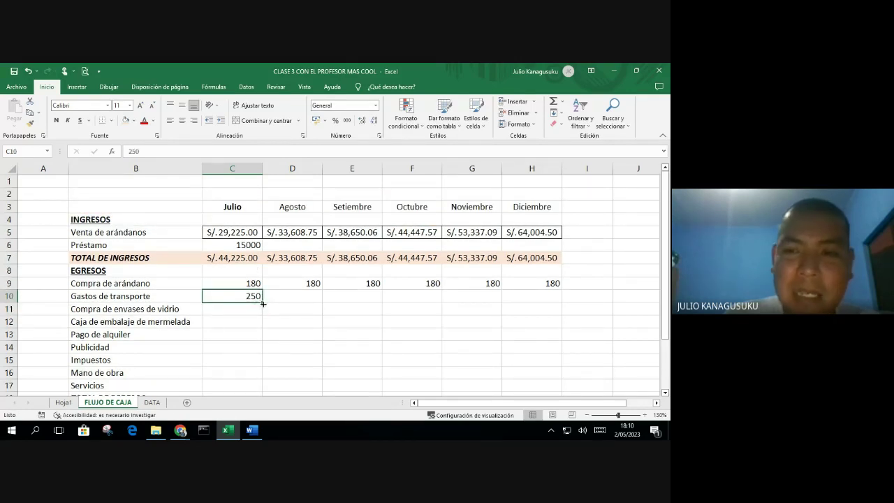
pyautogui.moveTo(264, 303); pyautogui.dragTo(539, 300)
pyautogui.click(467, 331)
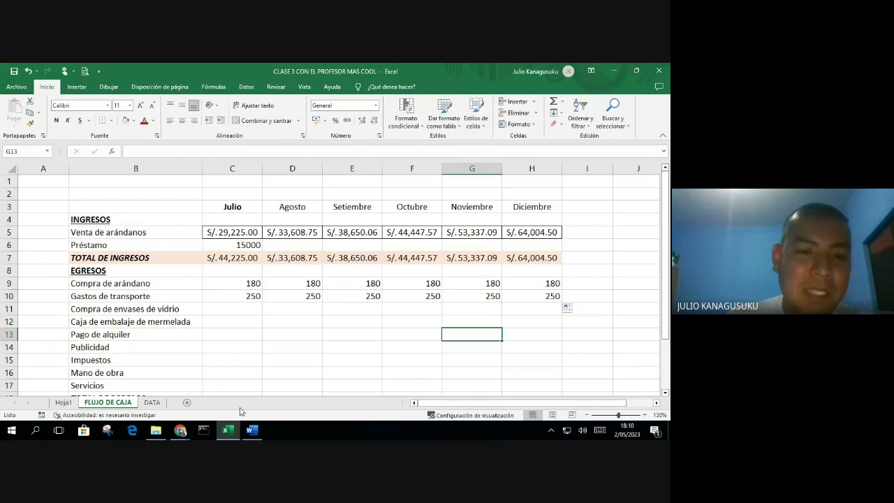
# Highlight 'S/.250 mensuales' and the glass-jar purchase paragraph in yellow in Word.
pyautogui.click(252, 429)
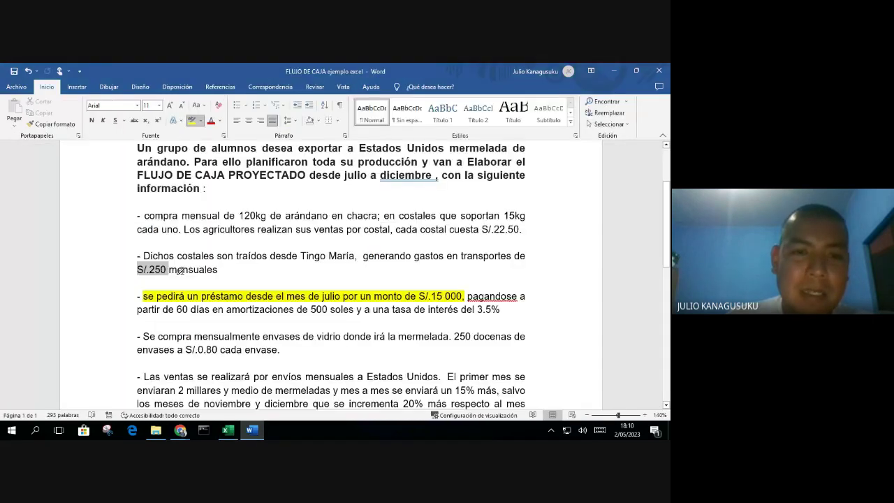
pyautogui.moveTo(180, 270); pyautogui.dragTo(296, 278)
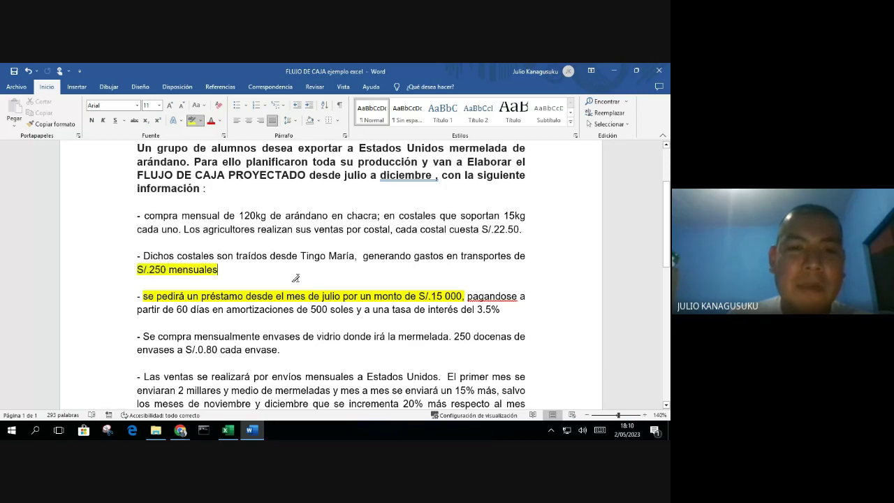
pyautogui.scroll(-1, 296, 278)
pyautogui.scroll(-1, 288, 277)
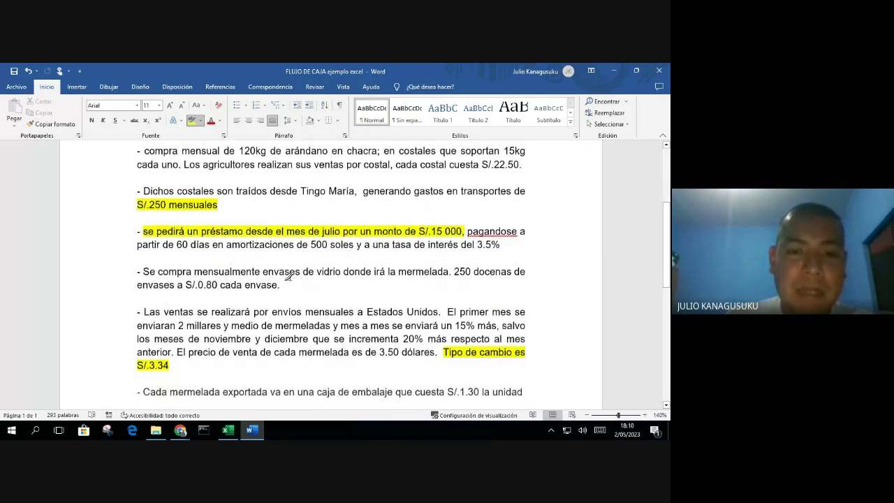
pyautogui.click(228, 430)
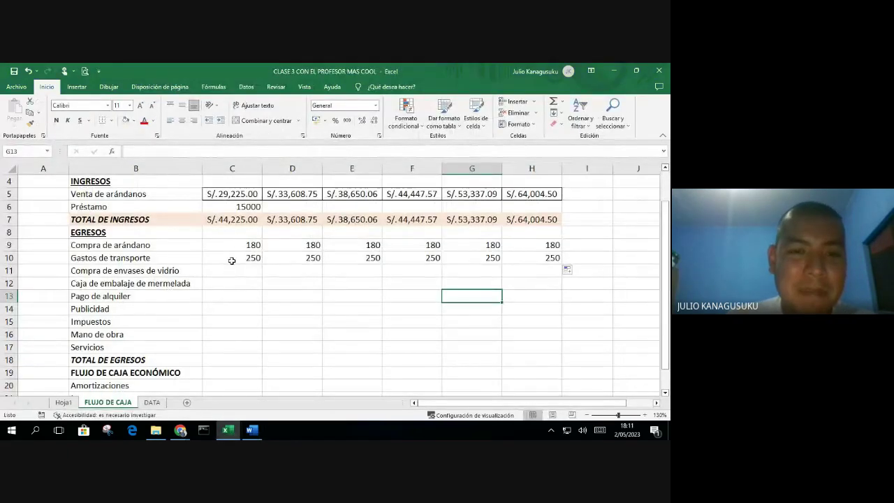
pyautogui.click(252, 430)
pyautogui.scroll(-2, 248, 300)
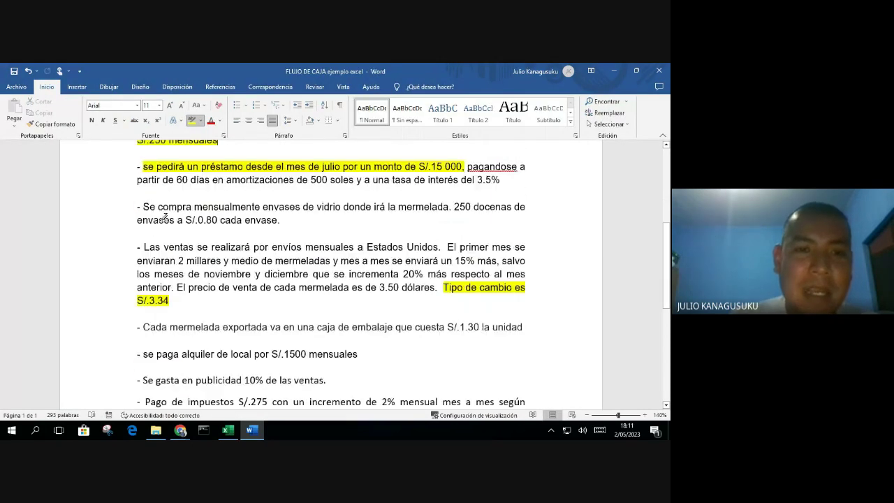
pyautogui.moveTo(144, 207); pyautogui.dragTo(282, 220)
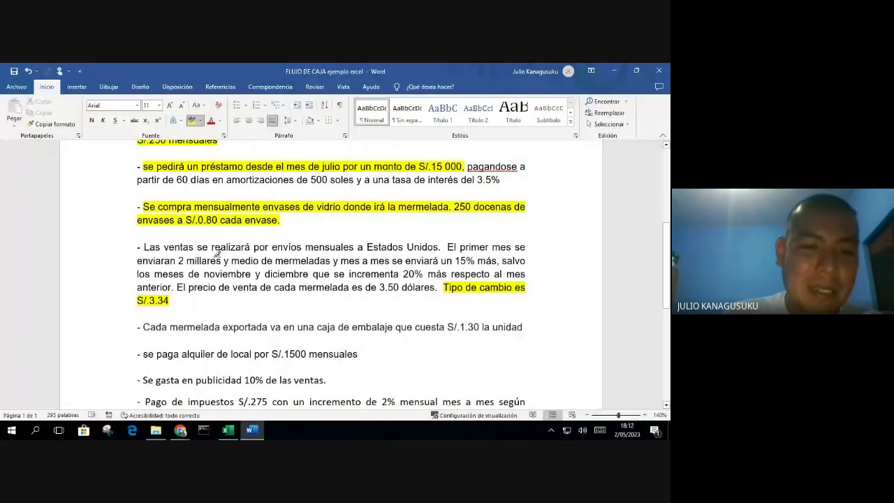
# Enter =250*12*0.8 as July's Compra de envases de vidrio in C11, giving 2400.
pyautogui.hotkey('alt', 'Tab')
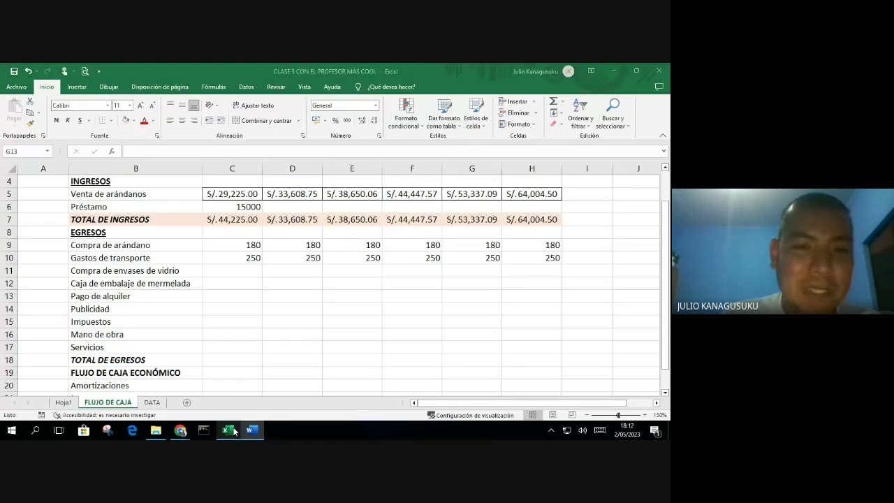
pyautogui.click(245, 267)
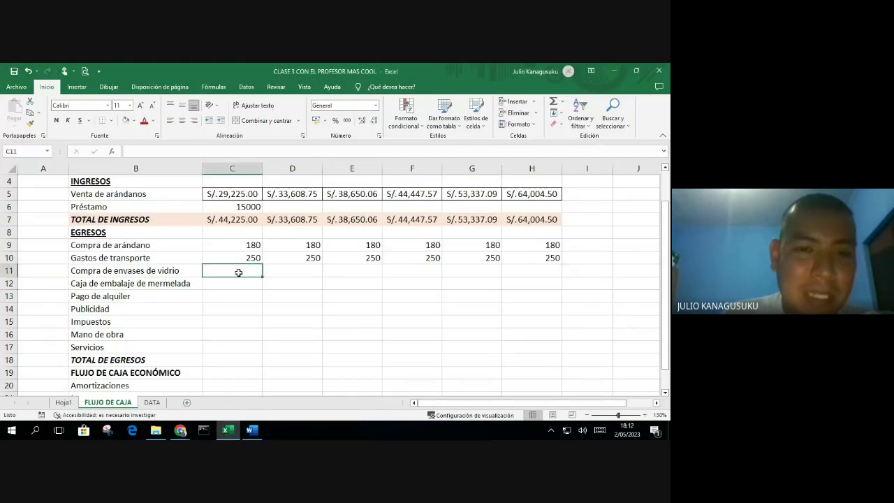
pyautogui.scroll(1, 241, 272)
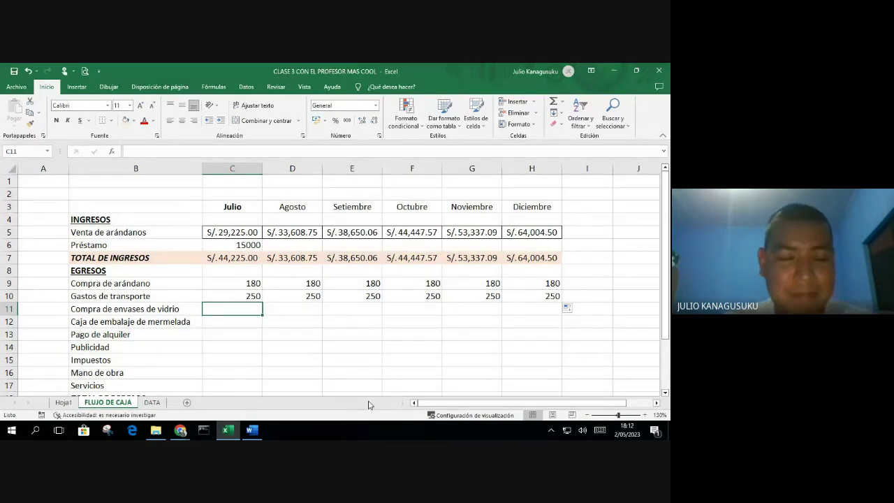
pyautogui.write('=')
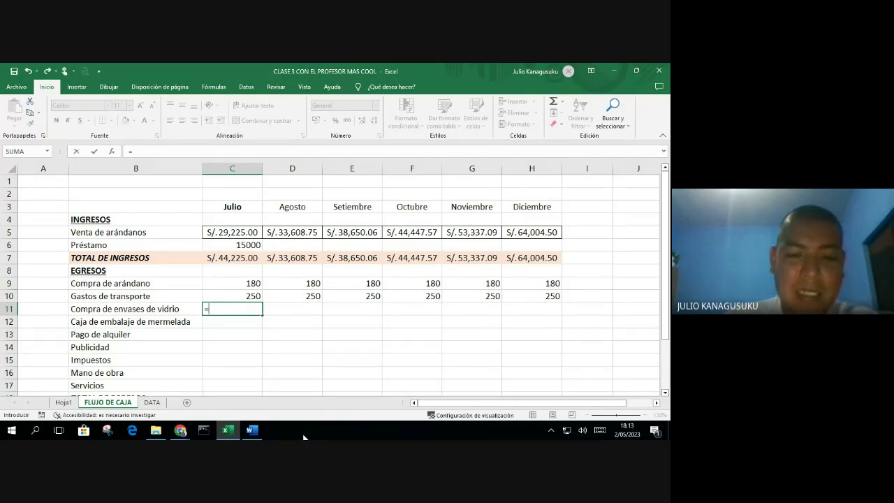
pyautogui.write('25')
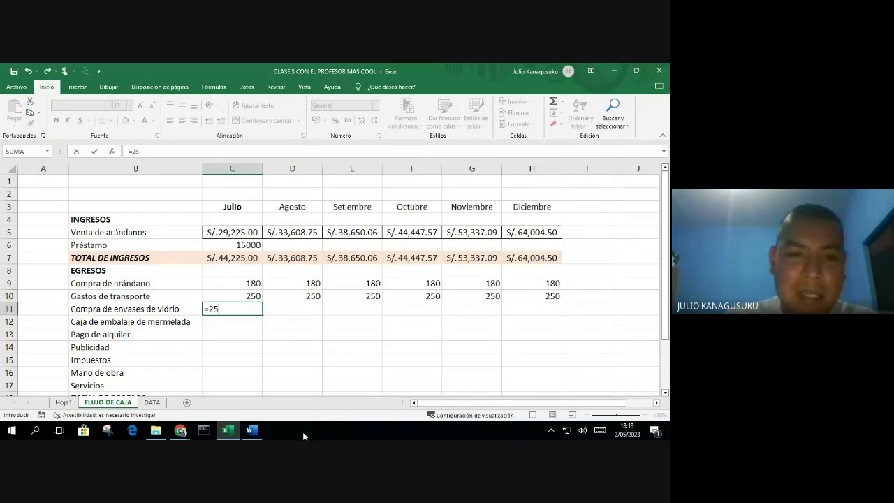
pyautogui.write('0')
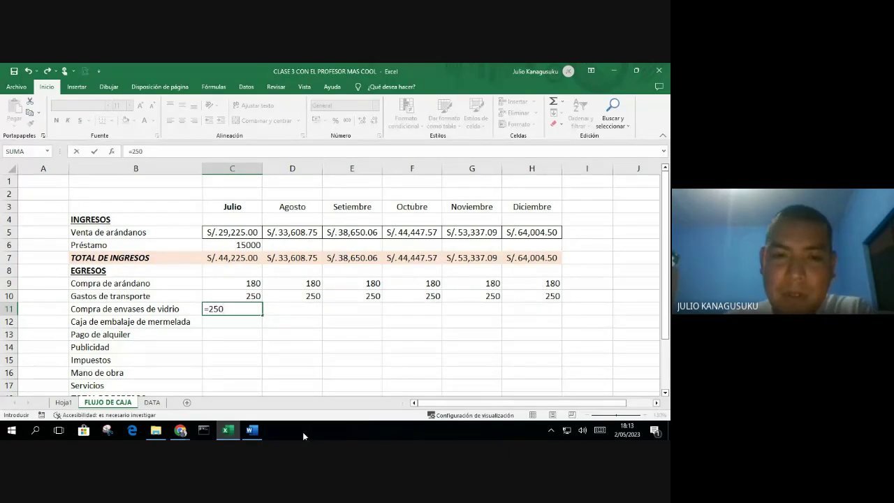
pyautogui.write('*12')
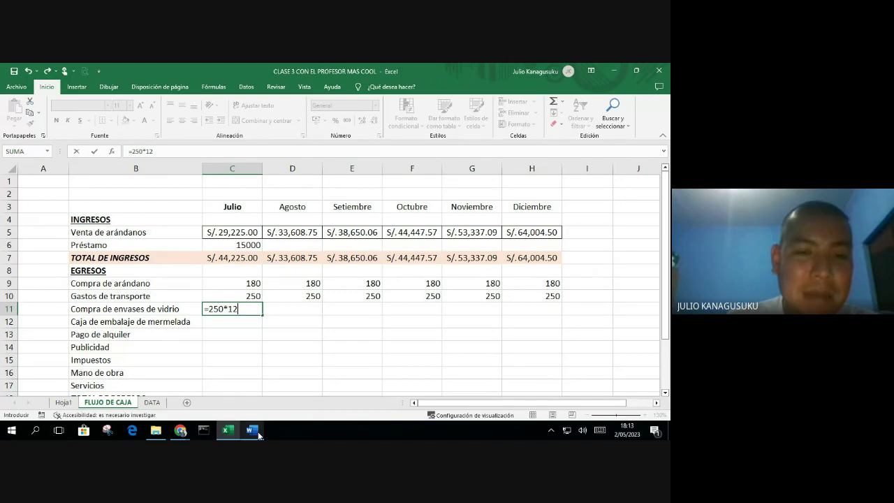
pyautogui.moveTo(258, 435)
pyautogui.click(253, 391)
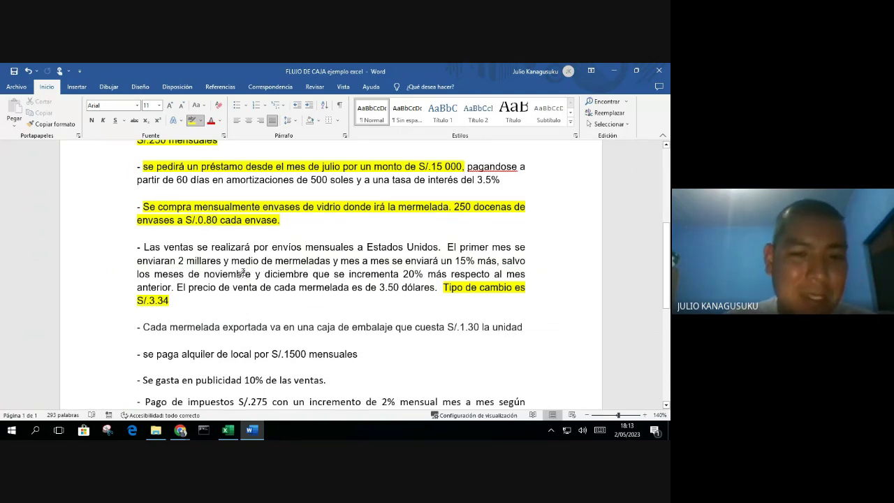
pyautogui.click(227, 430)
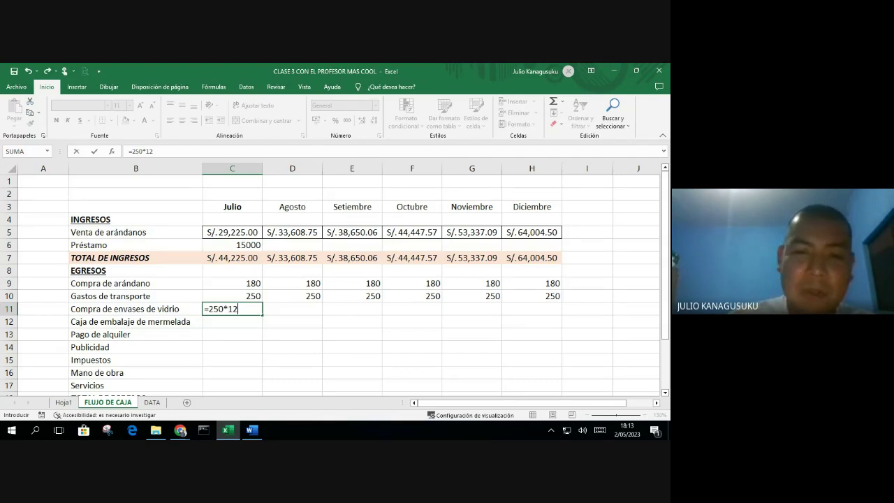
pyautogui.write('*')
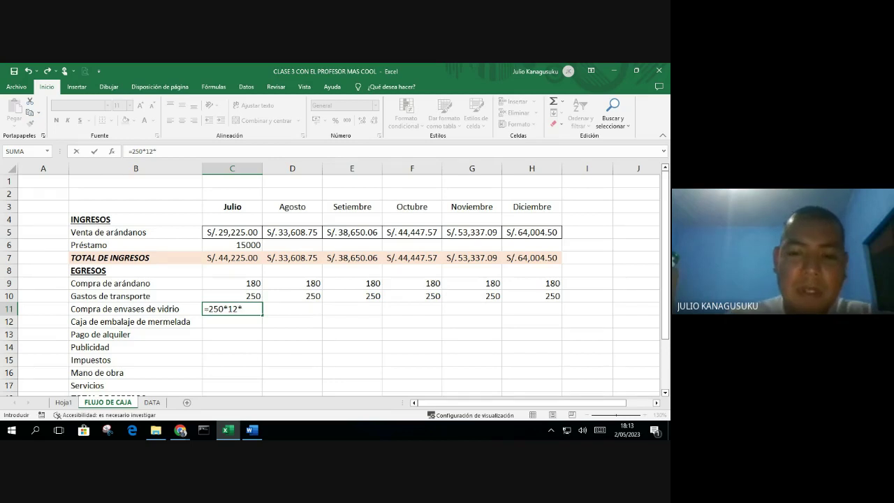
pyautogui.write('0.8')
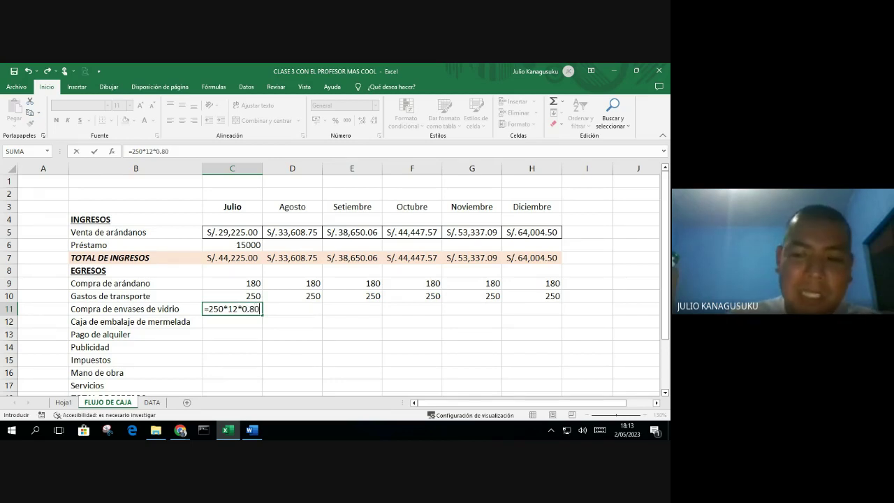
pyautogui.hotkey('ctrl', 'Return')
pyautogui.press('Return')
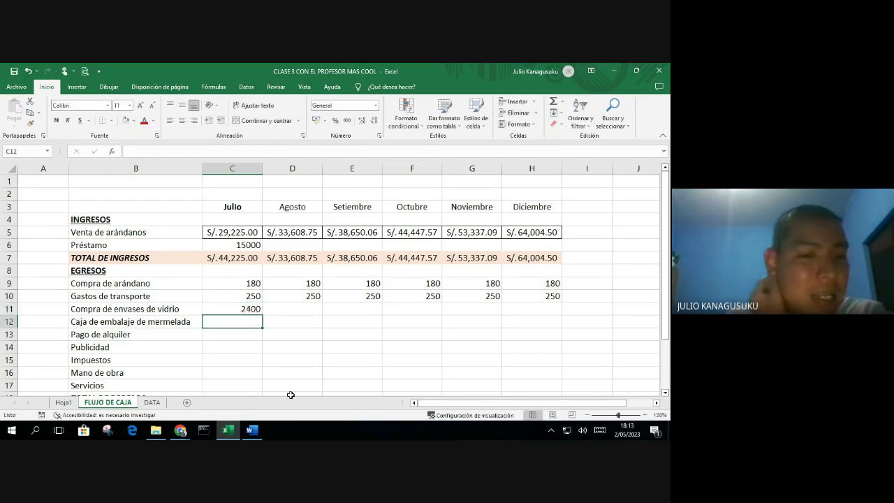
pyautogui.click(257, 309)
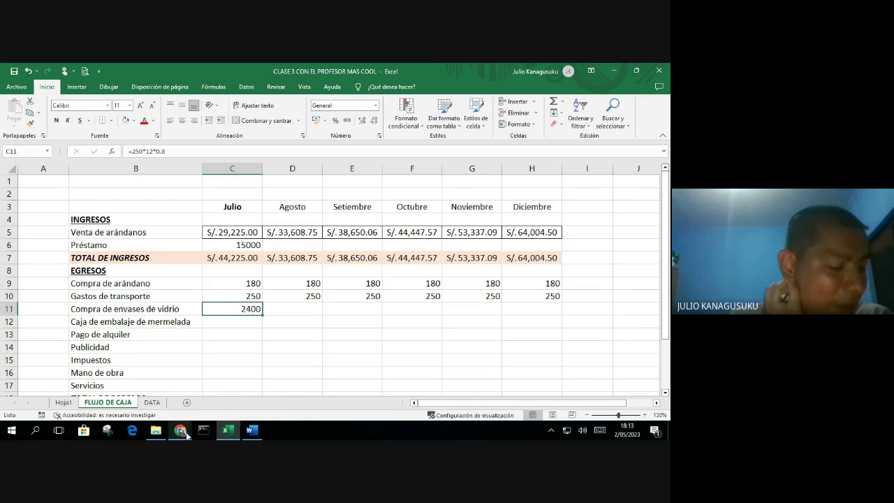
# Switch from FLUJO DE CAJA to the DATA sheet.
pyautogui.moveTo(180, 430)
pyautogui.click(378, 334)
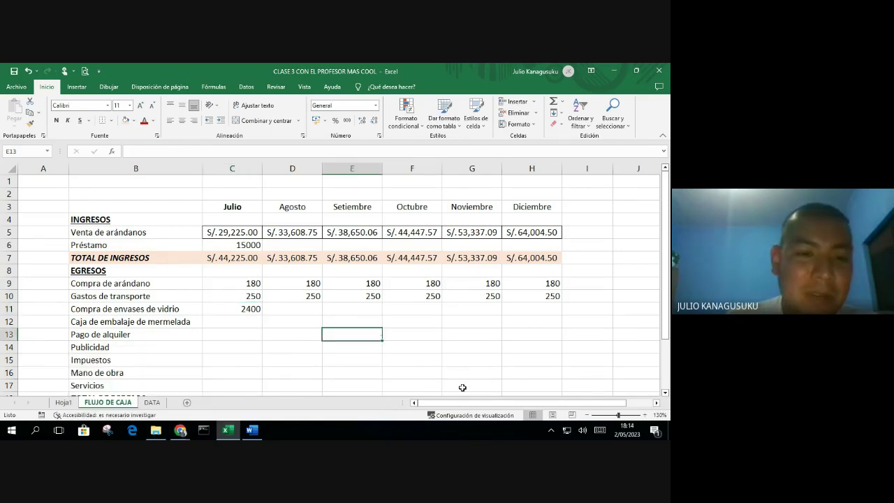
pyautogui.click(151, 402)
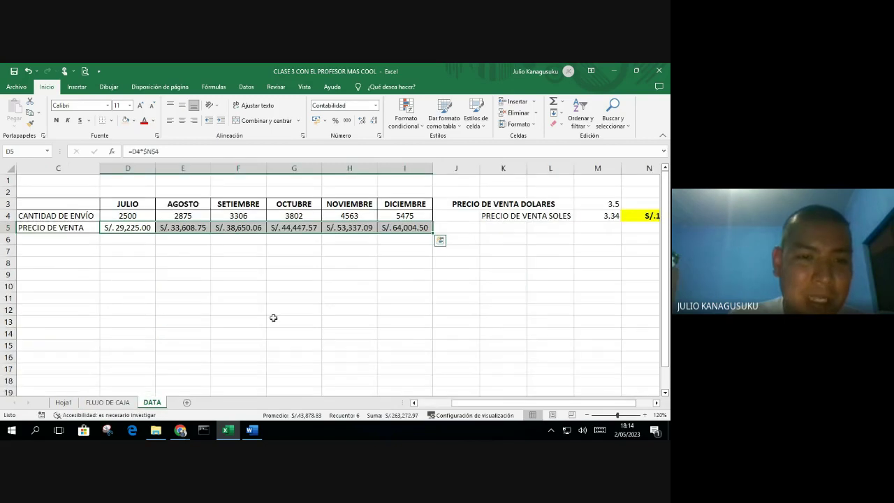
# Label D8 UNIDADES and put =250*12 (3000) in E8.
pyautogui.click(124, 262)
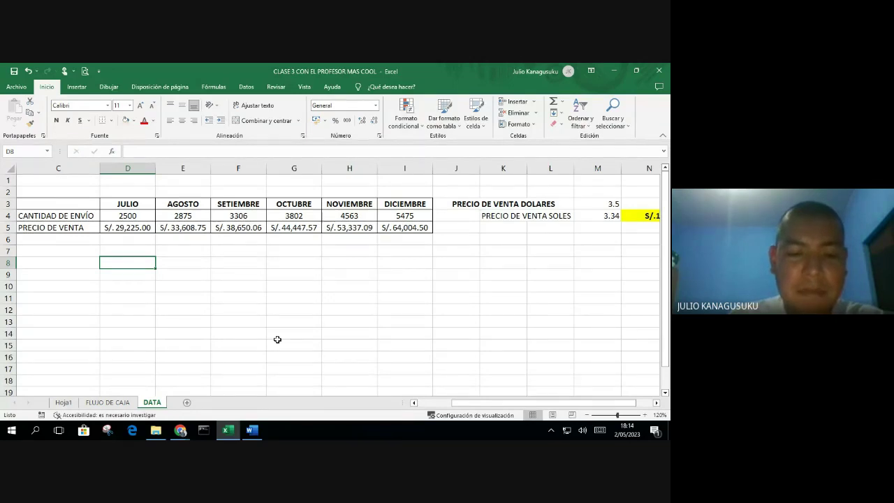
pyautogui.write('U')
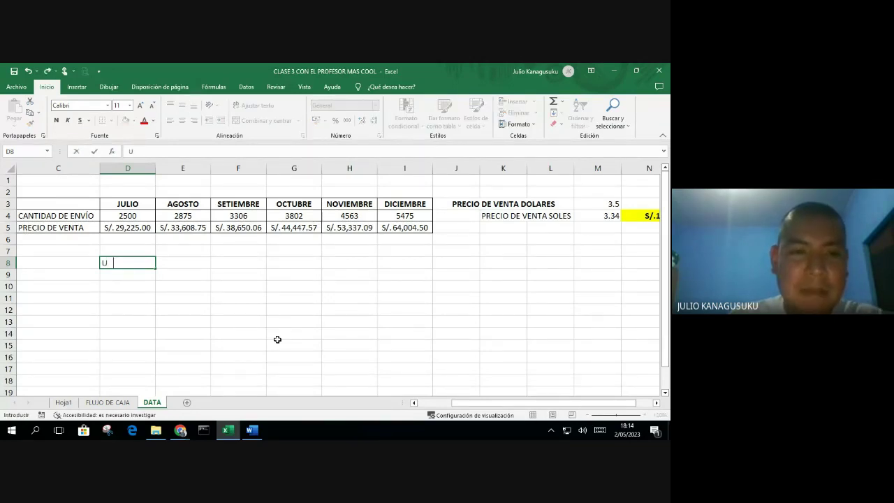
pyautogui.write('NIDADES')
pyautogui.press('Tab')
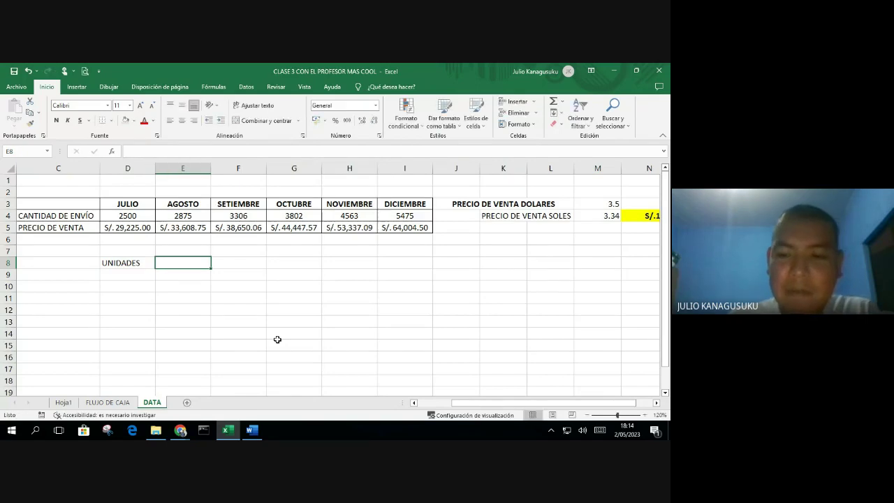
pyautogui.write('=')
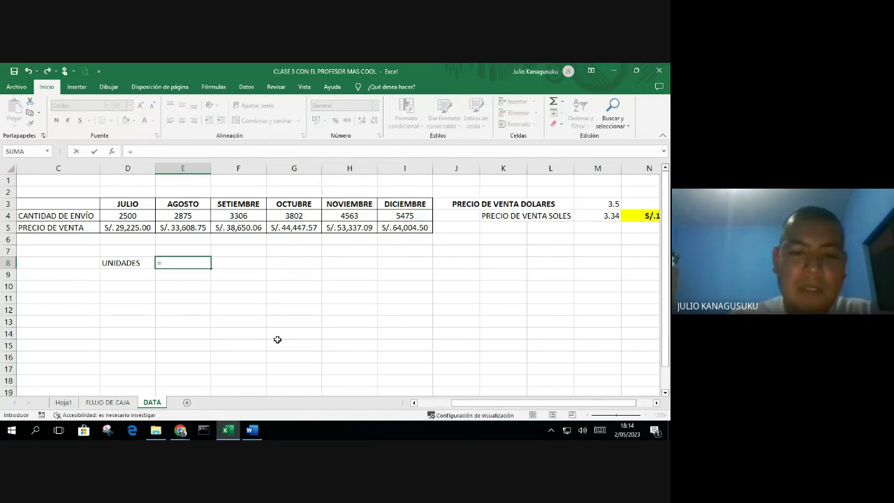
pyautogui.write('250')
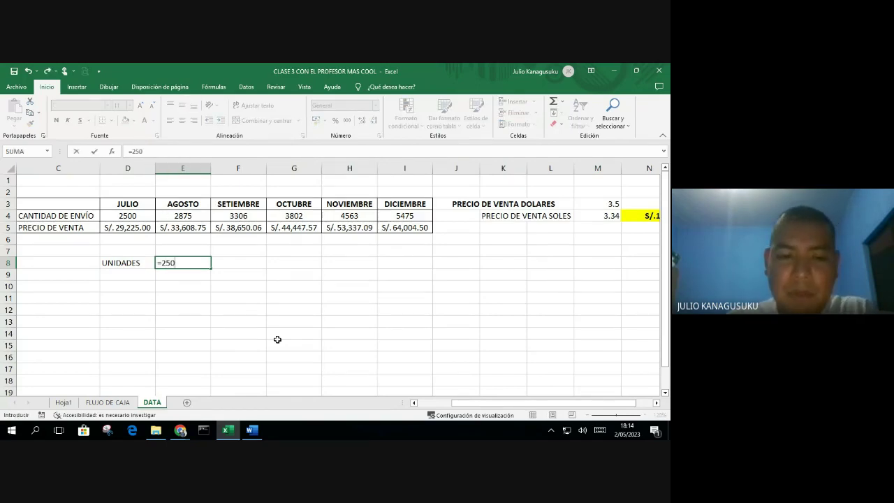
pyautogui.write('*12')
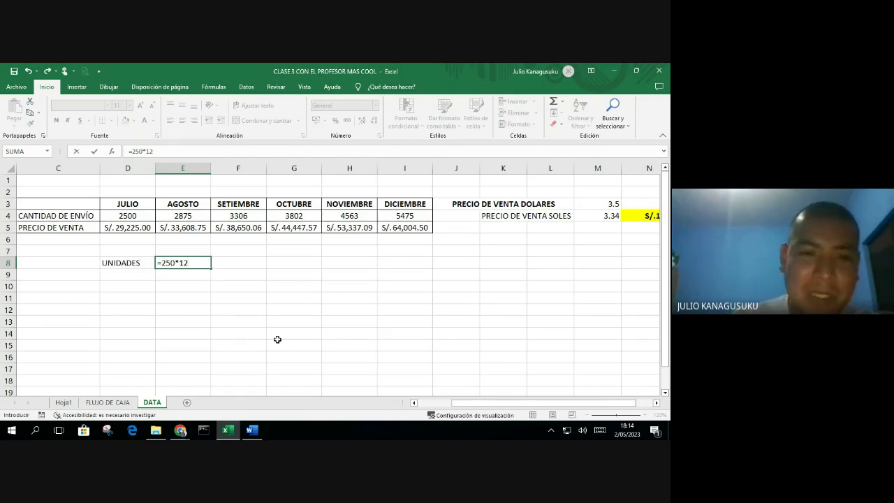
pyautogui.hotkey('ctrl', 'Return')
pyautogui.press('Return')
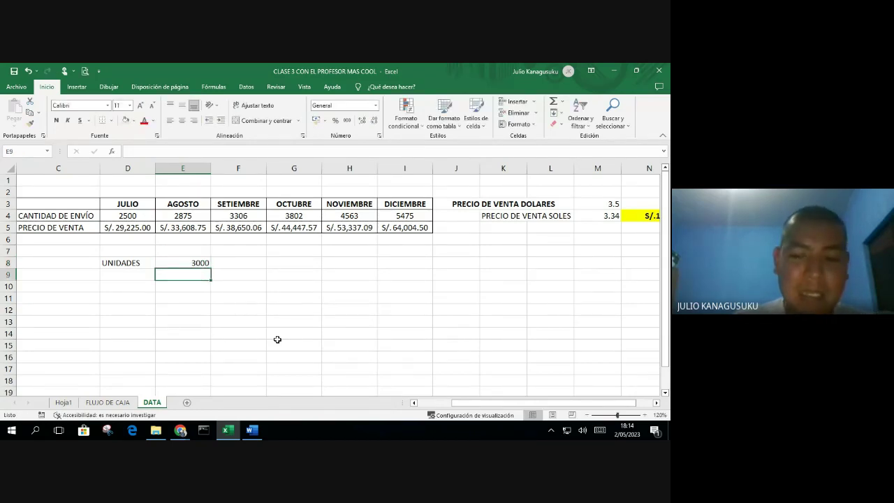
# Label D9 PRECIO C/U and enter the unit price 0.80 in E9.
pyautogui.press('Left')
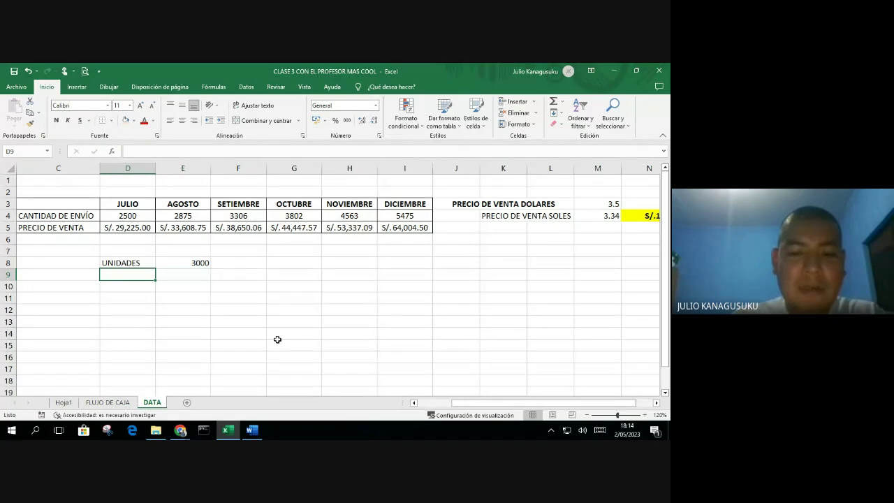
pyautogui.write('PRECIO ')
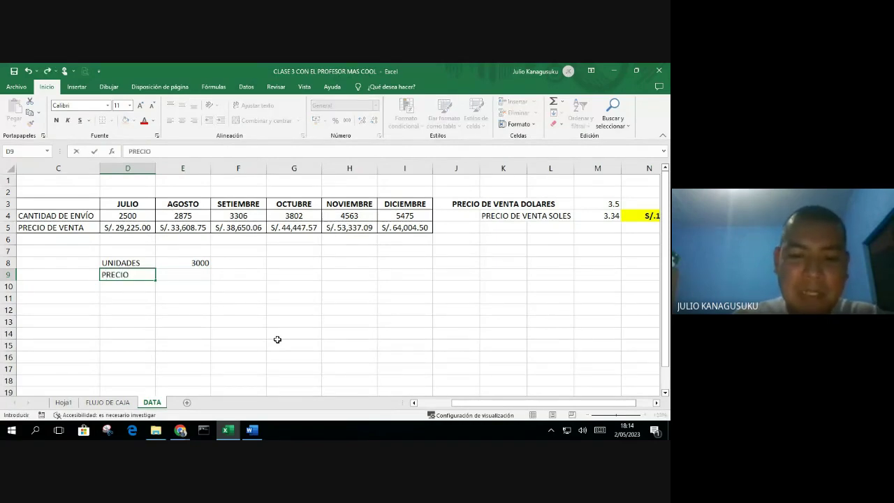
pyautogui.write('C/U')
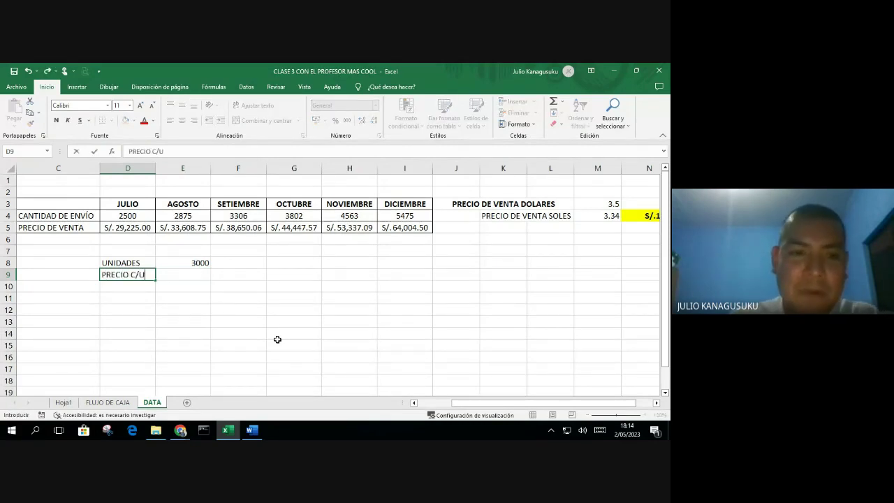
pyautogui.press('Return')
pyautogui.press('Up')
pyautogui.press('Right')
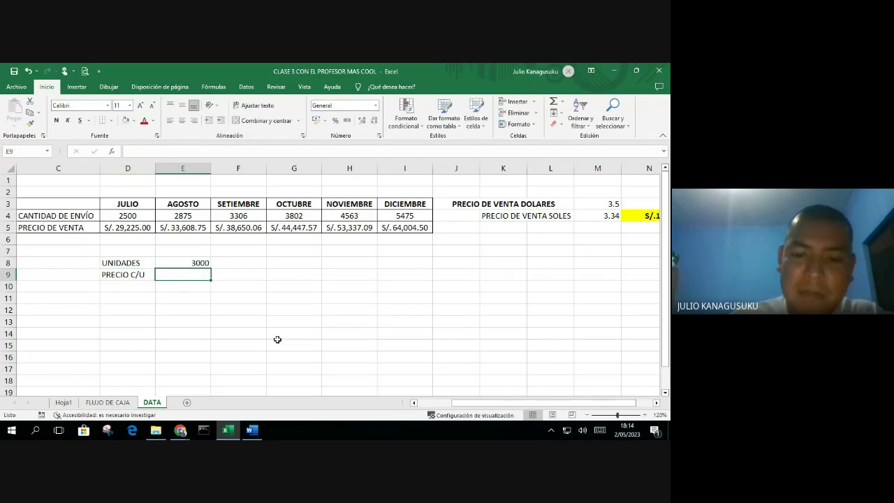
pyautogui.write('0.80')
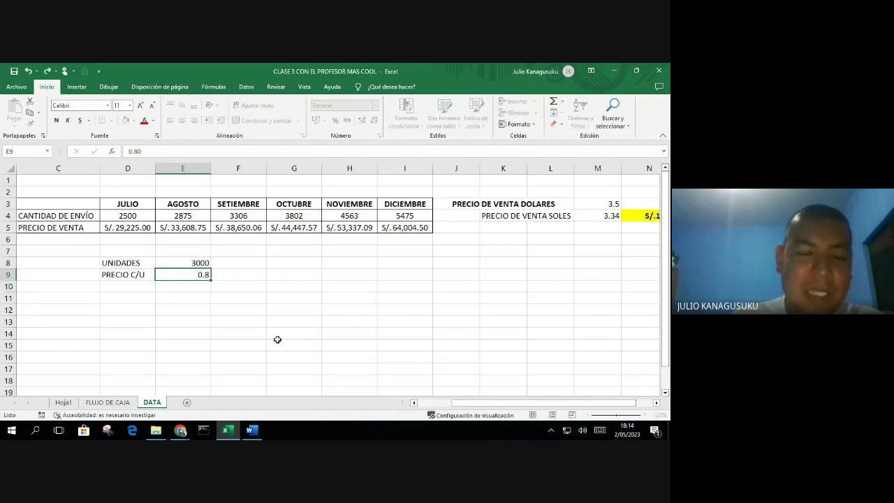
pyautogui.press('Return')
# Label D10 TOTAL and enter =E8*E9 in E10, giving 2400.
pyautogui.press('Left')
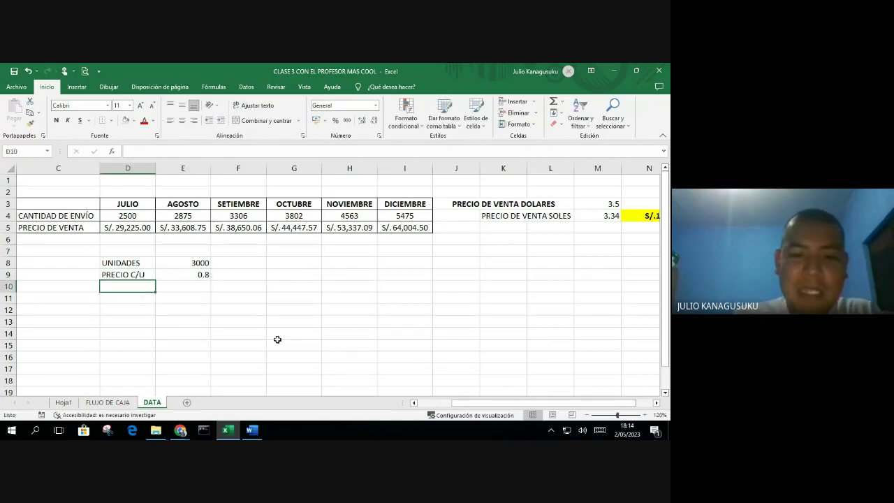
pyautogui.write('TOTAL')
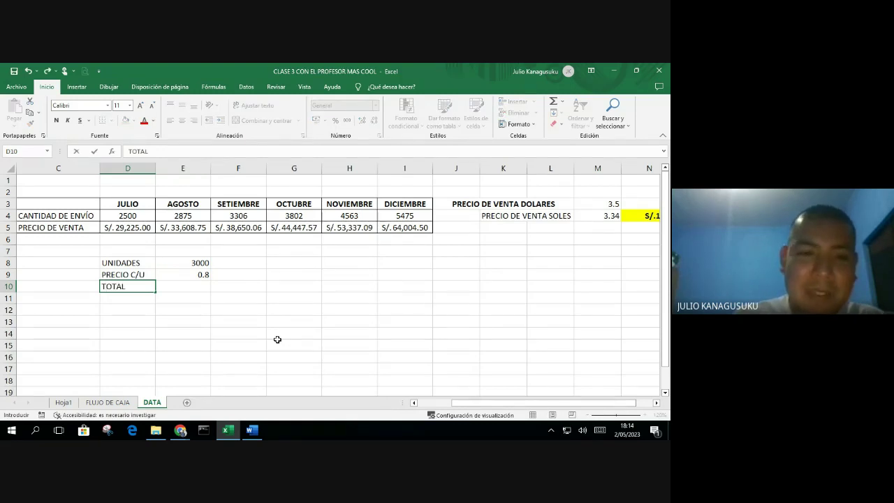
pyautogui.press('Right')
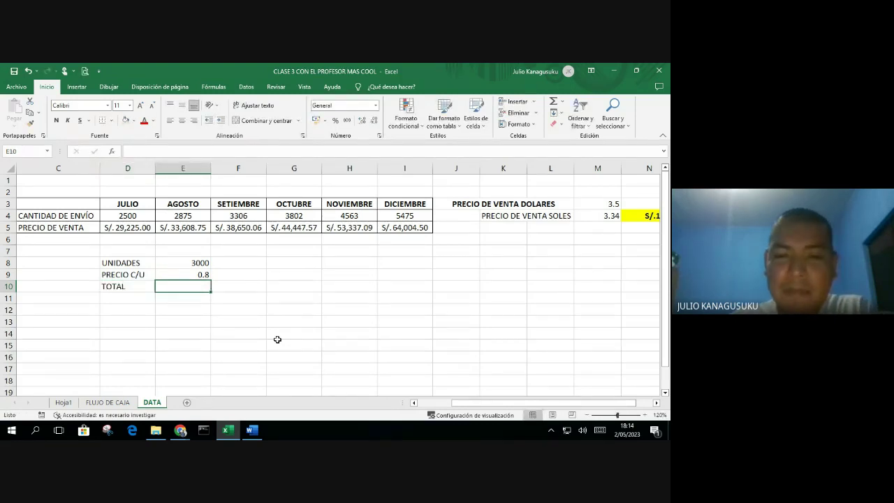
pyautogui.write('=')
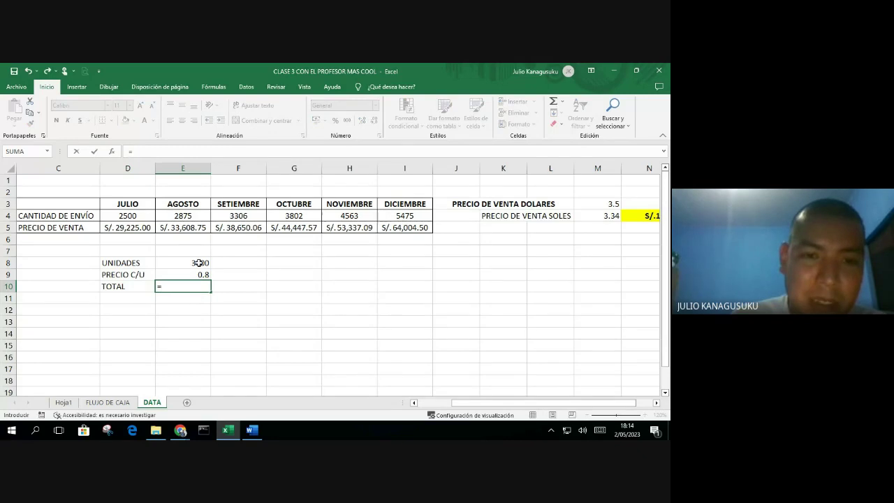
pyautogui.click(200, 263)
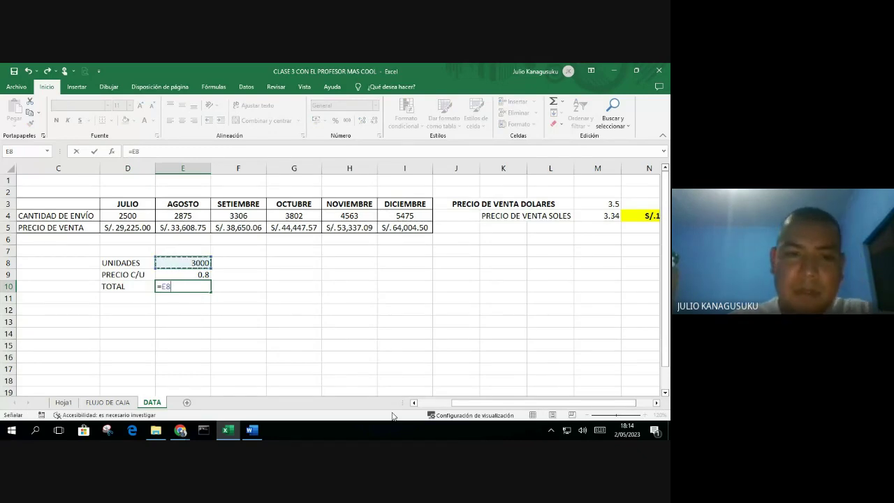
pyautogui.write('*')
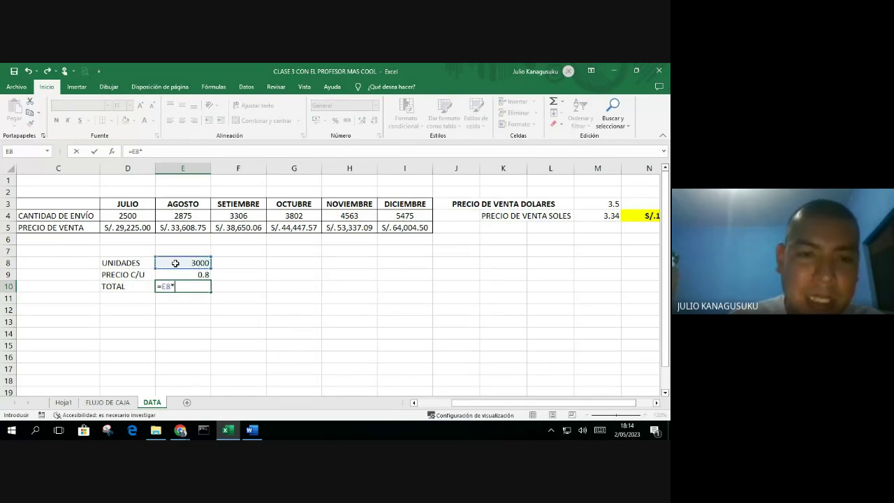
pyautogui.click(189, 275)
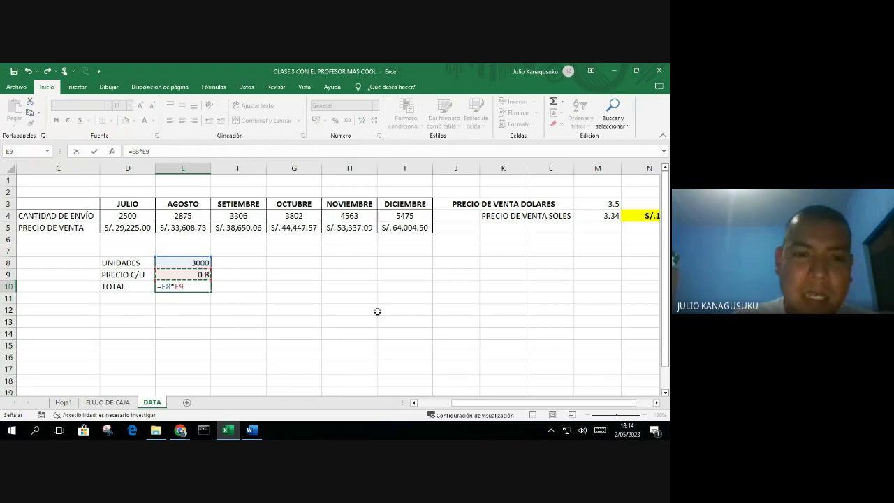
pyautogui.press('Return')
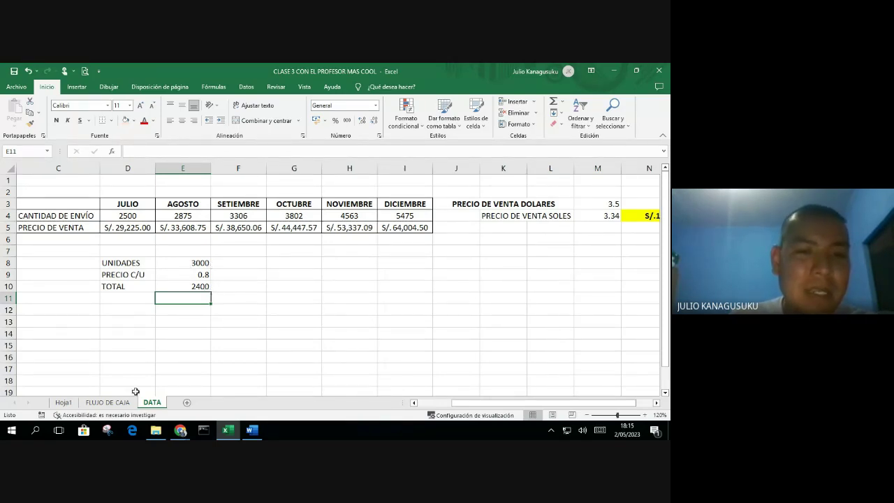
# On FLUJO DE CAJA, fill the 2400 glass-jar cost from Julio through Diciembre.
pyautogui.click(190, 286)
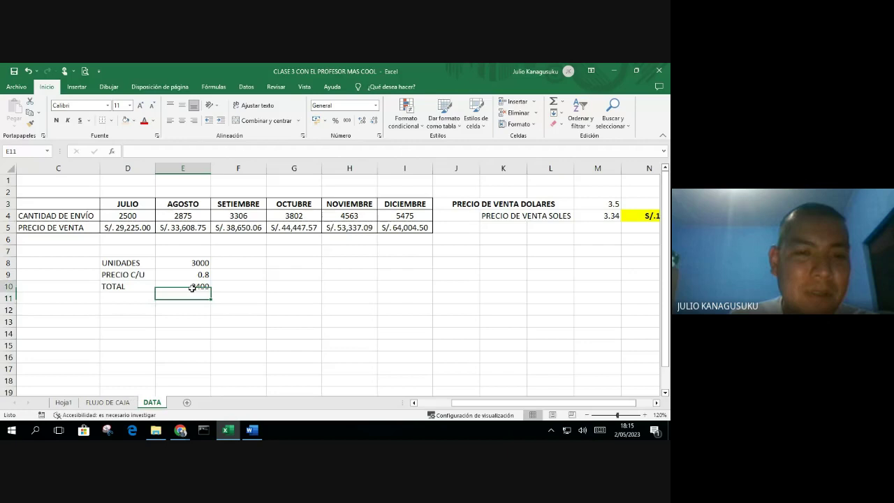
pyautogui.click(123, 404)
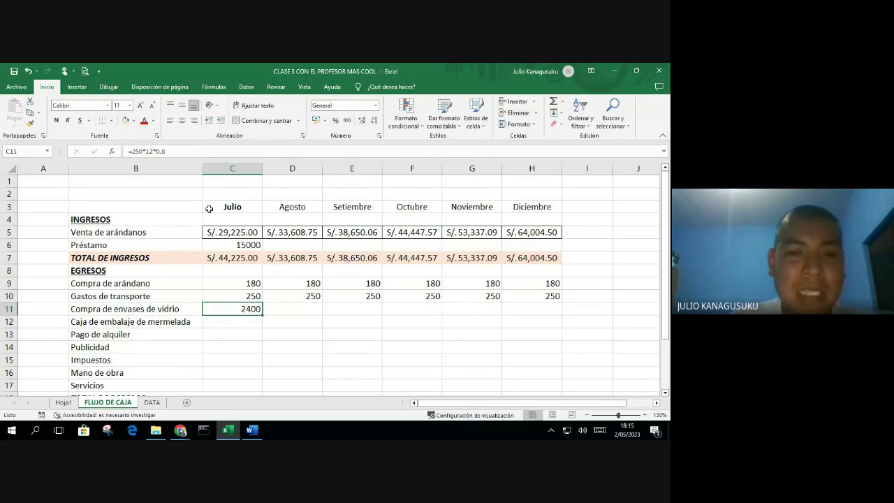
pyautogui.moveTo(264, 314); pyautogui.dragTo(552, 310)
pyautogui.click(340, 345)
# Bring up the Word problem statement.
pyautogui.scroll(-1, 341, 342)
pyautogui.scroll(-2, 338, 343)
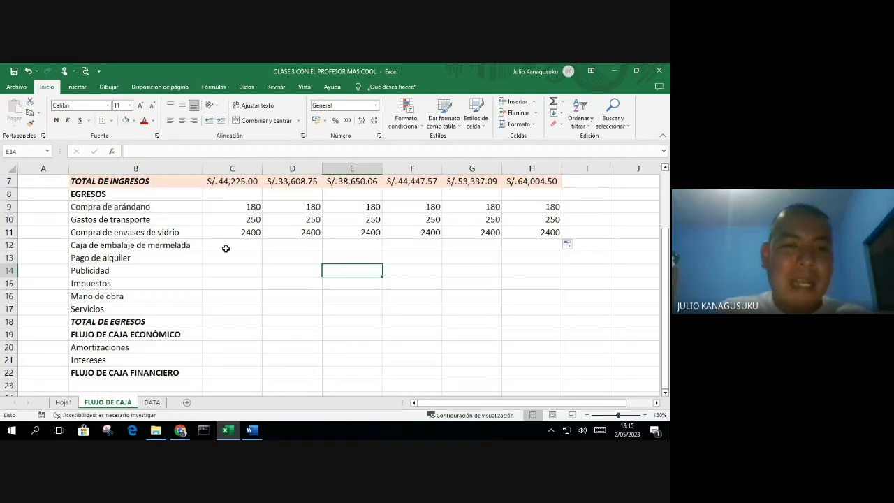
pyautogui.click(252, 429)
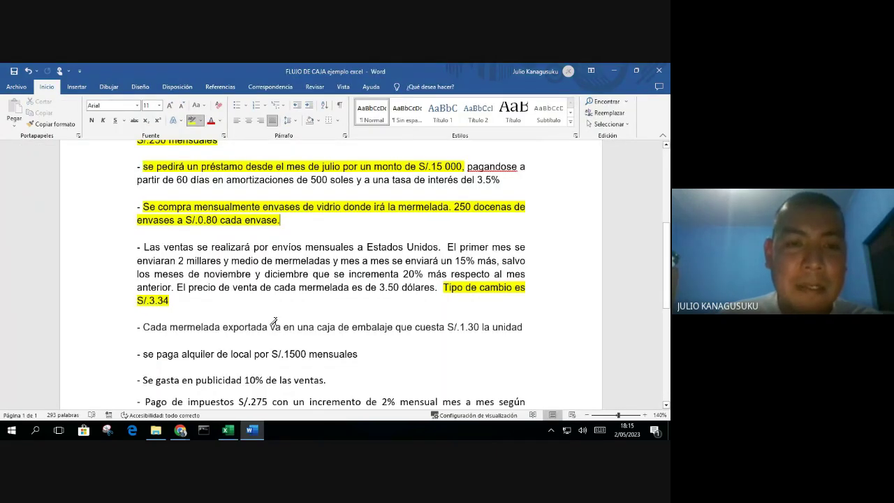
pyautogui.scroll(-1, 274, 320)
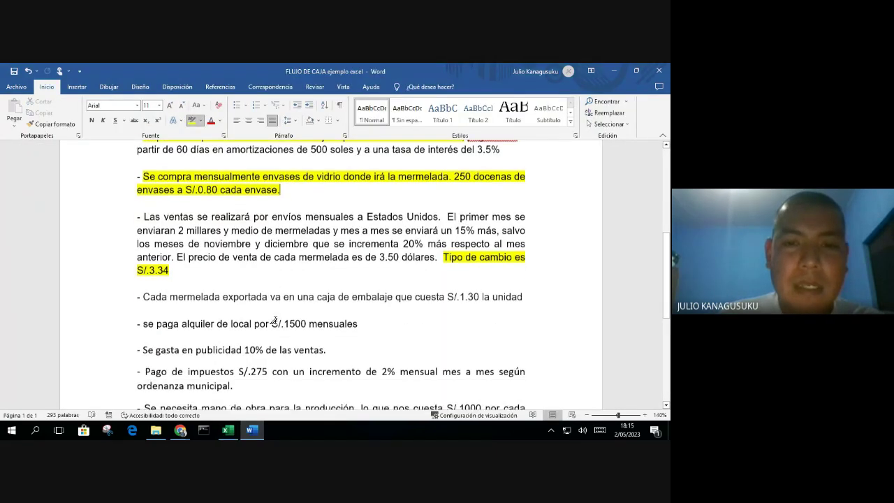
pyautogui.scroll(-1, 274, 321)
pyautogui.scroll(-1, 161, 244)
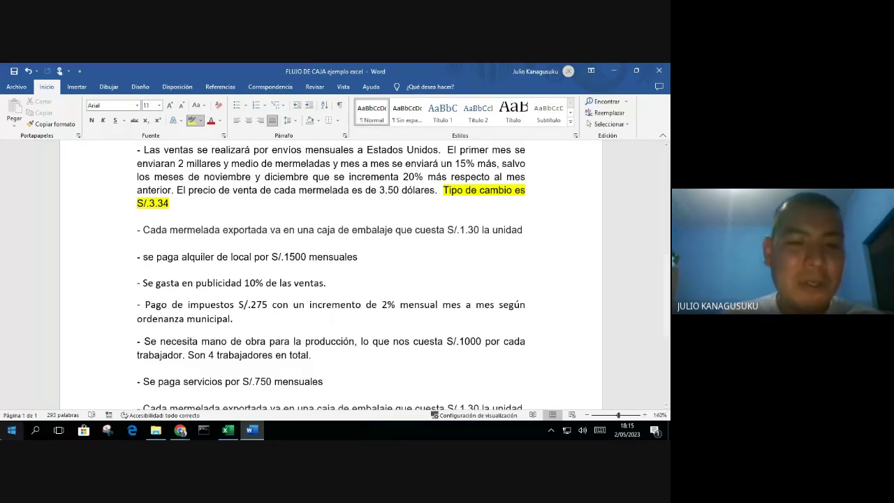
# Return to Excel's DATA sheet and select the month headers and shipment quantities in C3:I4.
pyautogui.click(228, 431)
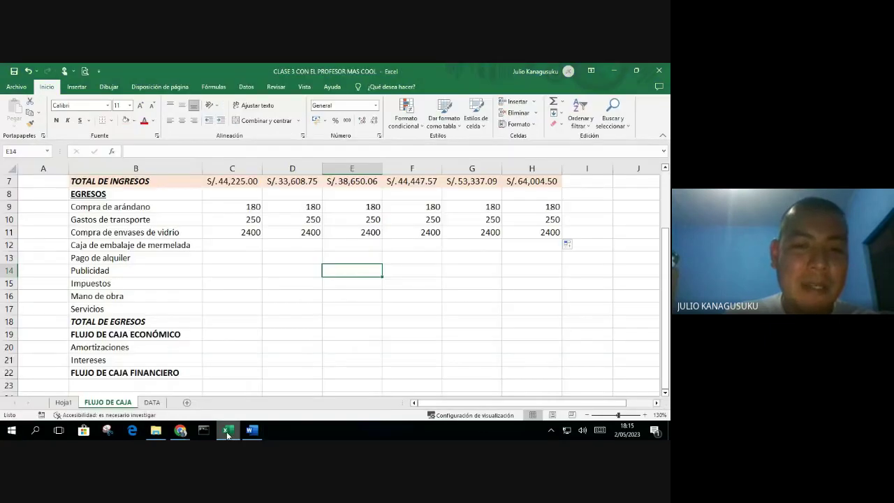
pyautogui.click(152, 402)
pyautogui.click(550, 298)
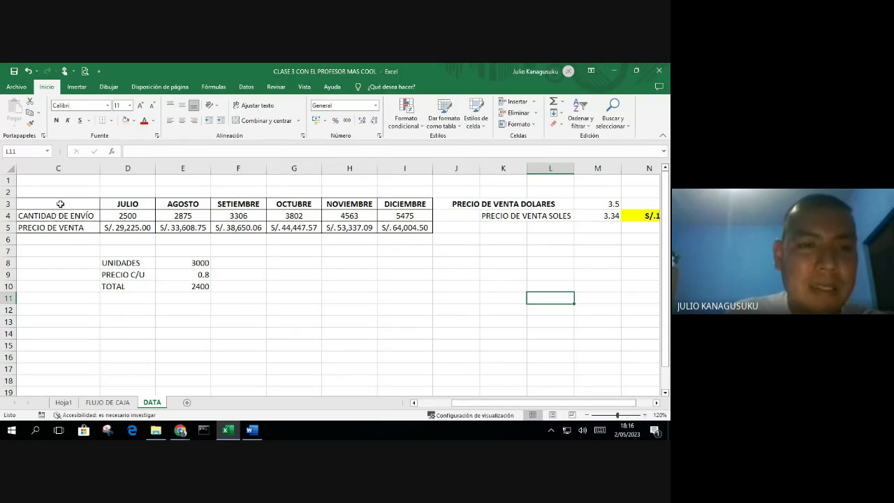
pyautogui.click(65, 204)
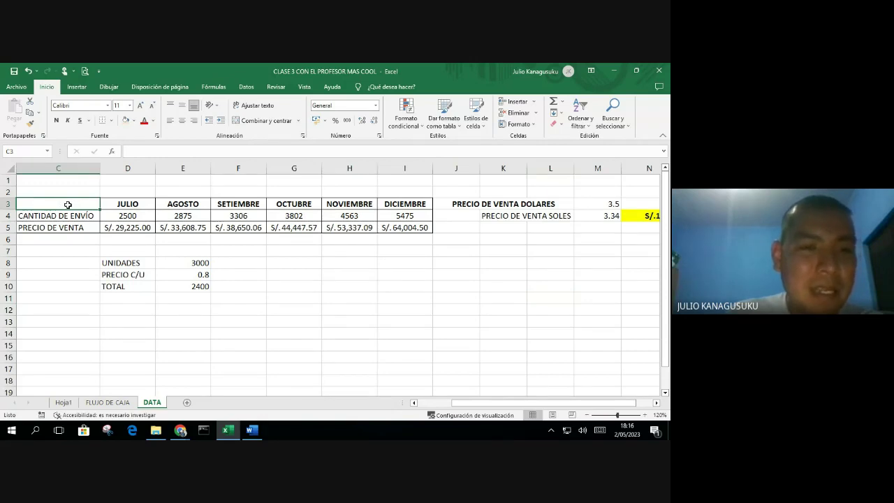
pyautogui.moveTo(70, 206); pyautogui.dragTo(423, 217)
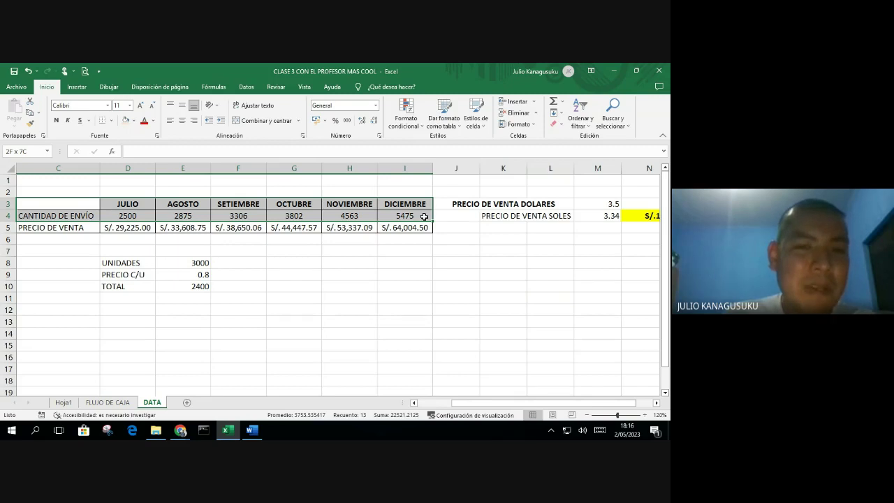
# Copy C3:I4 and paste it at C13 on the DATA sheet.
pyautogui.moveTo(424, 216); pyautogui.dragTo(423, 218)
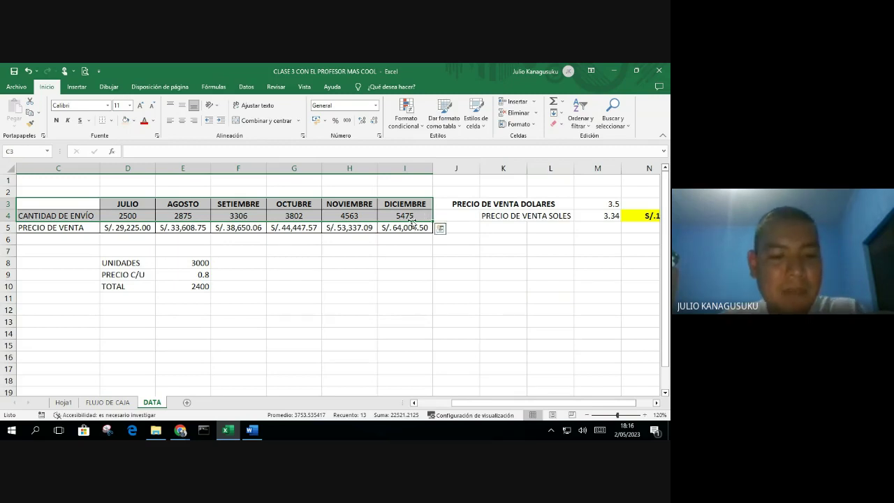
pyautogui.hotkey('ctrl', 'c')
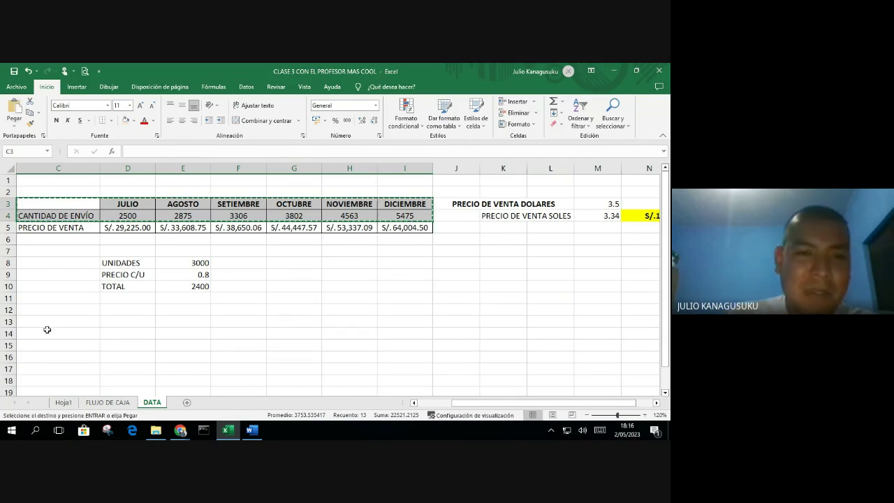
pyautogui.scroll(-2, 47, 329)
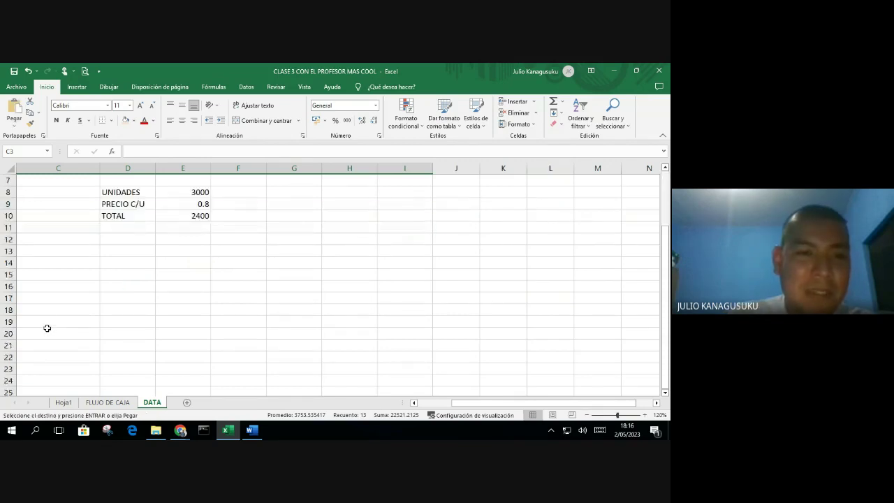
pyautogui.click(54, 255)
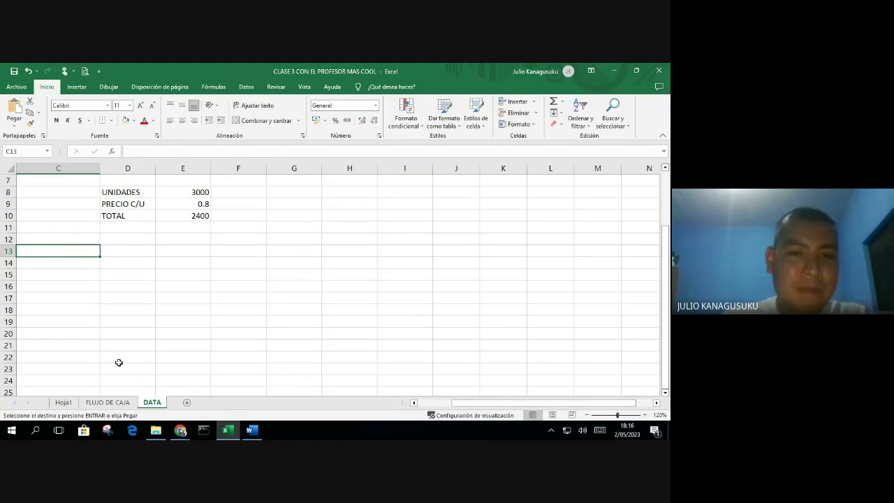
pyautogui.hotkey('ctrl', 'v')
pyautogui.click(263, 337)
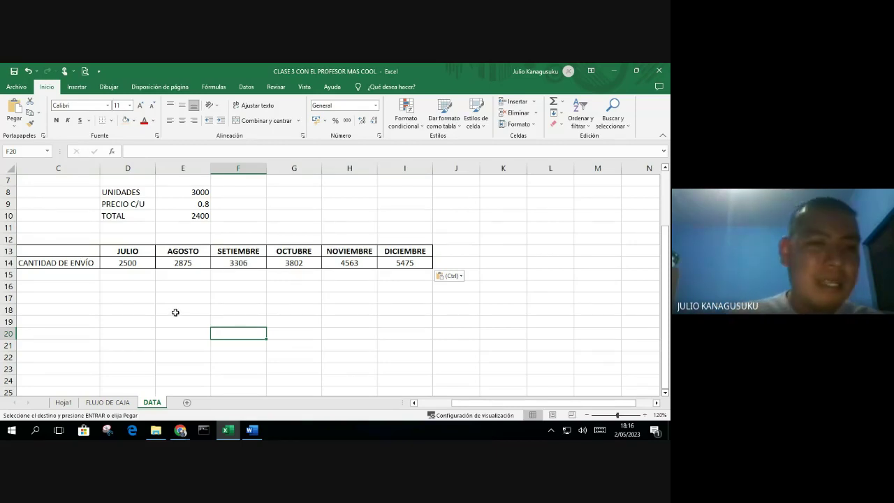
# Select the pasted rows 13–14 for removal.
pyautogui.scroll(1, 148, 303)
pyautogui.scroll(-2, 148, 303)
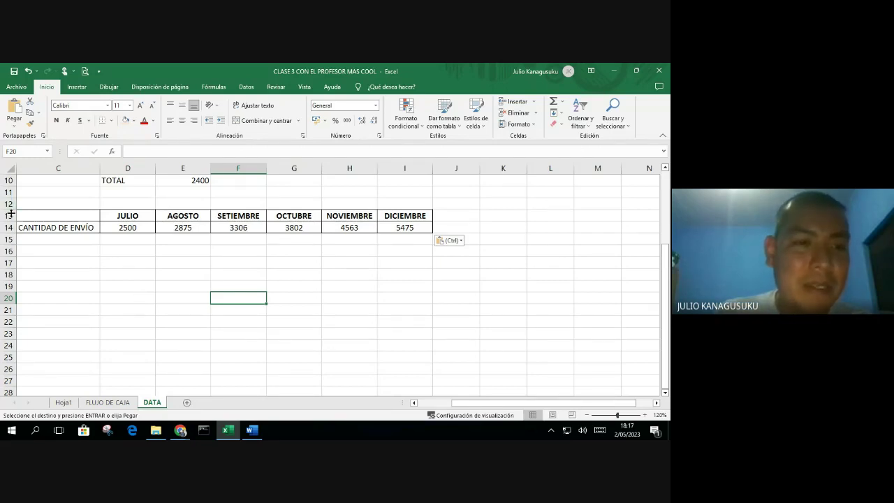
pyautogui.moveTo(8, 215); pyautogui.dragTo(8, 228)
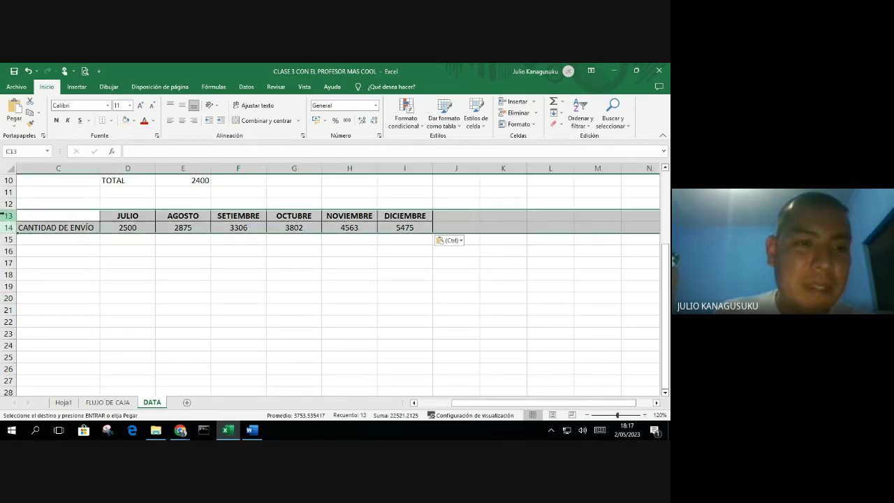
pyautogui.hotkey('ctrl', 'c')
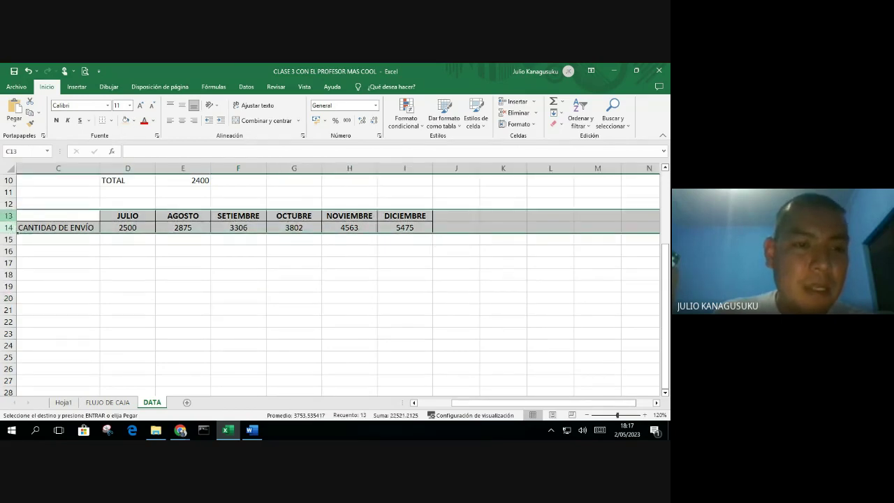
# Remove the rows 13–14 duplicate and the D8:E10 UNIDADES, PRECIO C/U, TOTAL block.
pyautogui.click(128, 309)
pyautogui.scroll(2, 137, 267)
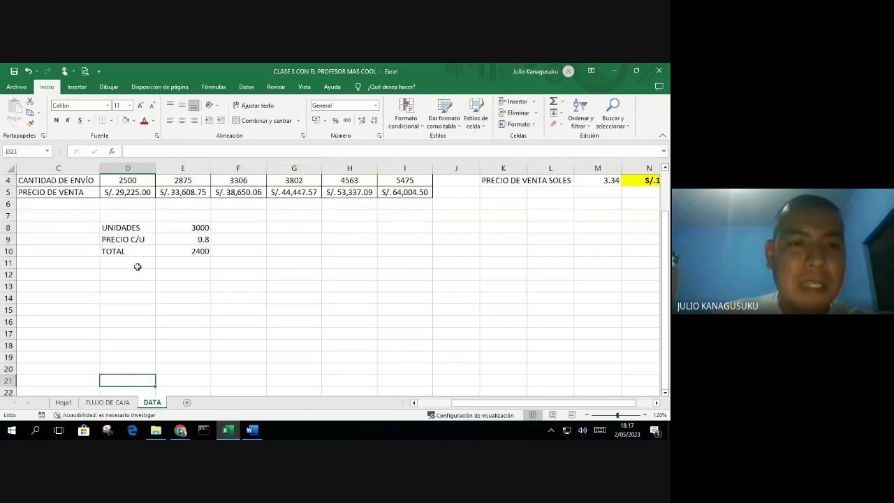
pyautogui.scroll(1, 138, 267)
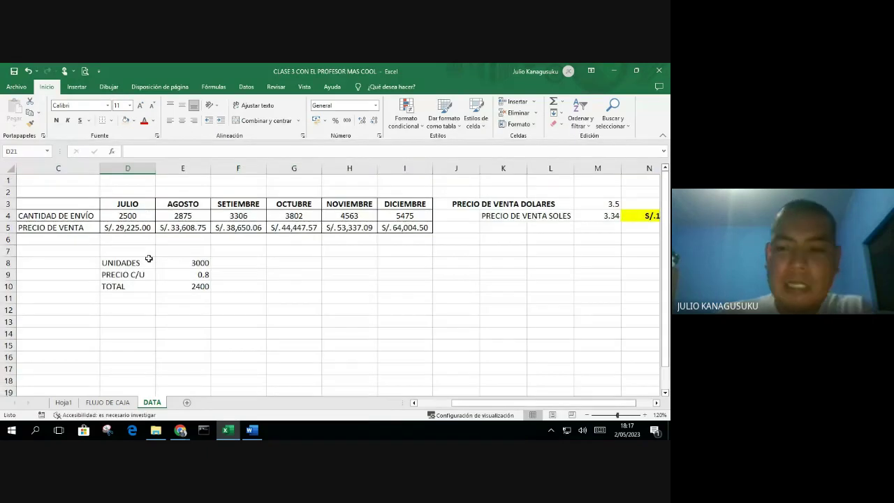
pyautogui.moveTo(143, 263); pyautogui.dragTo(195, 286)
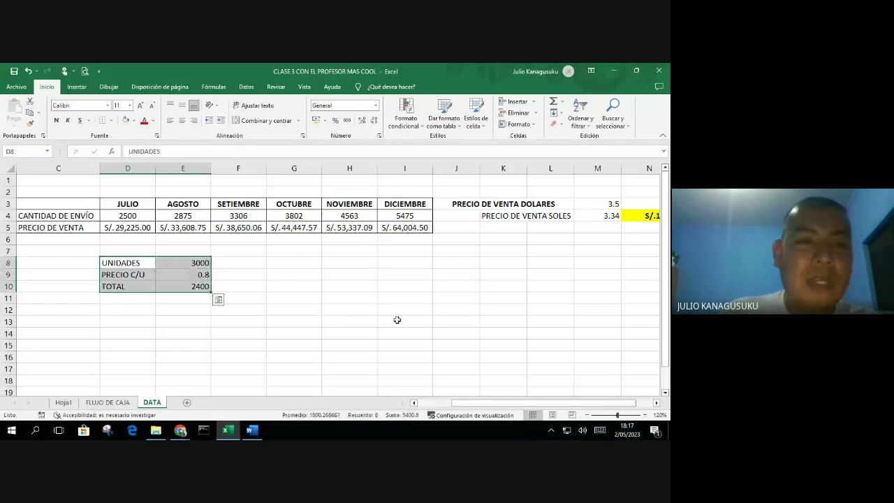
pyautogui.hotkey('ctrl', 'z')
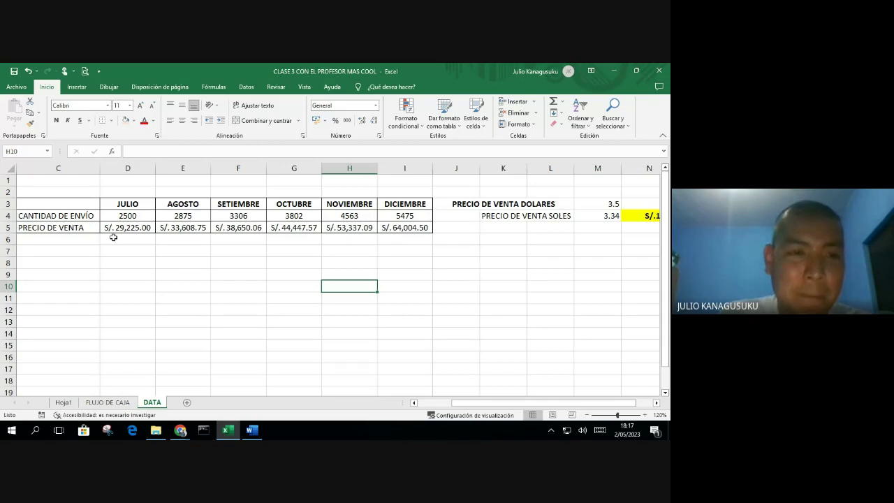
# Copy the month headers and shipment quantities in C3:I4.
pyautogui.click(62, 211)
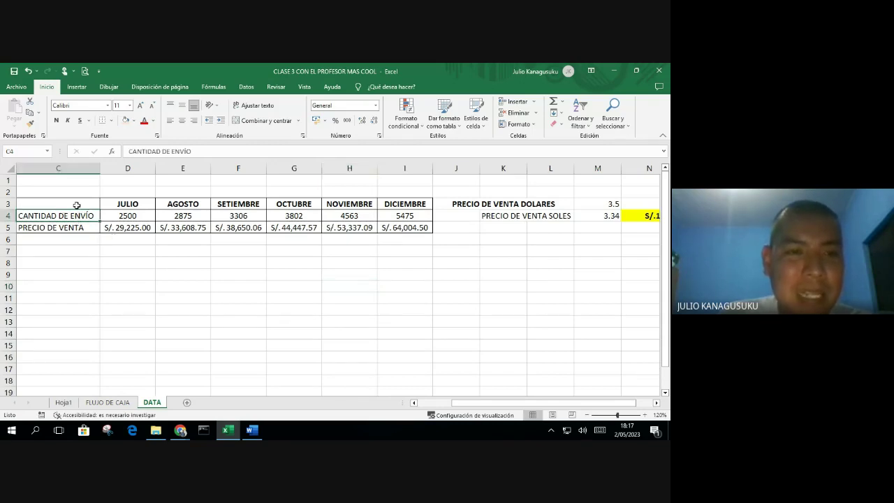
pyautogui.click(73, 203)
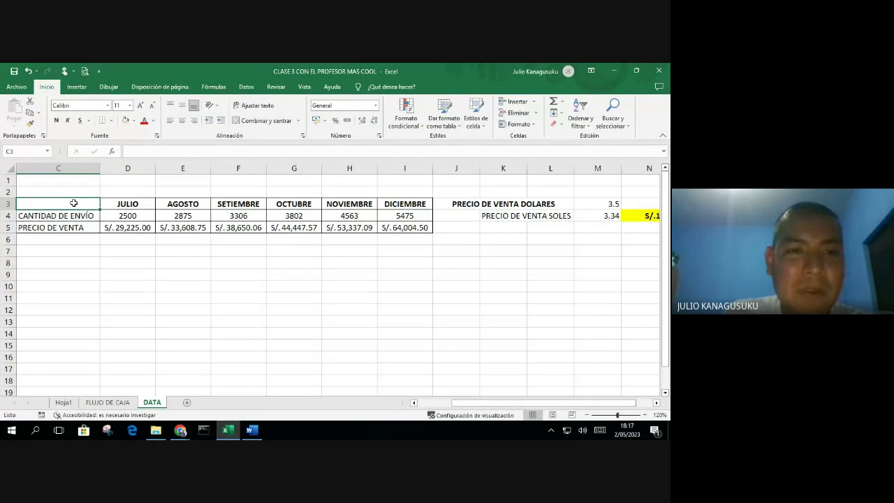
pyautogui.moveTo(74, 203); pyautogui.dragTo(405, 206)
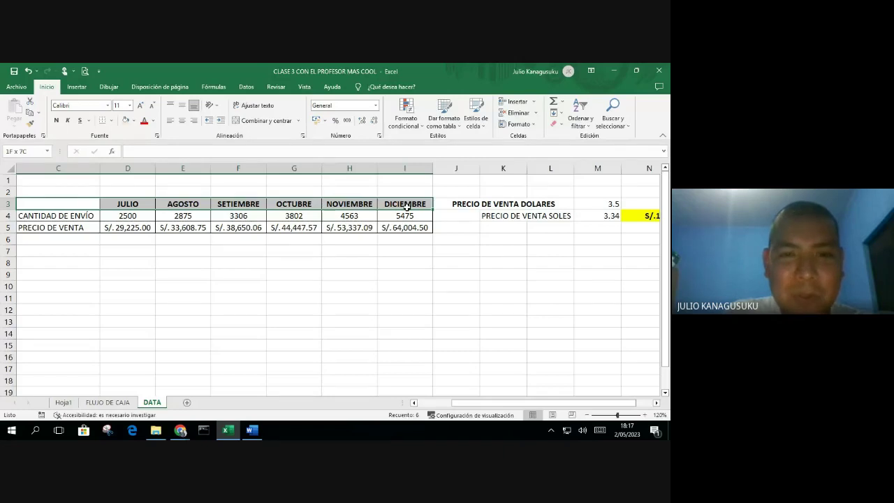
pyautogui.moveTo(406, 206); pyautogui.dragTo(409, 216)
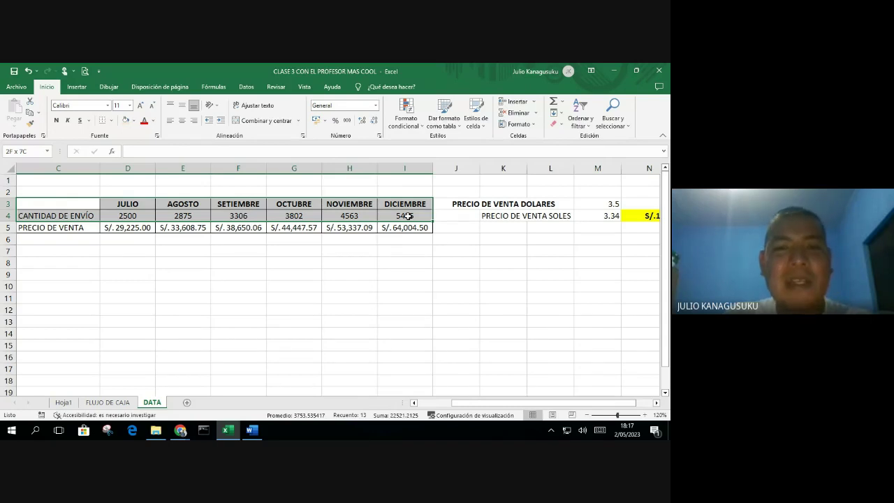
pyautogui.moveTo(408, 216); pyautogui.dragTo(409, 218)
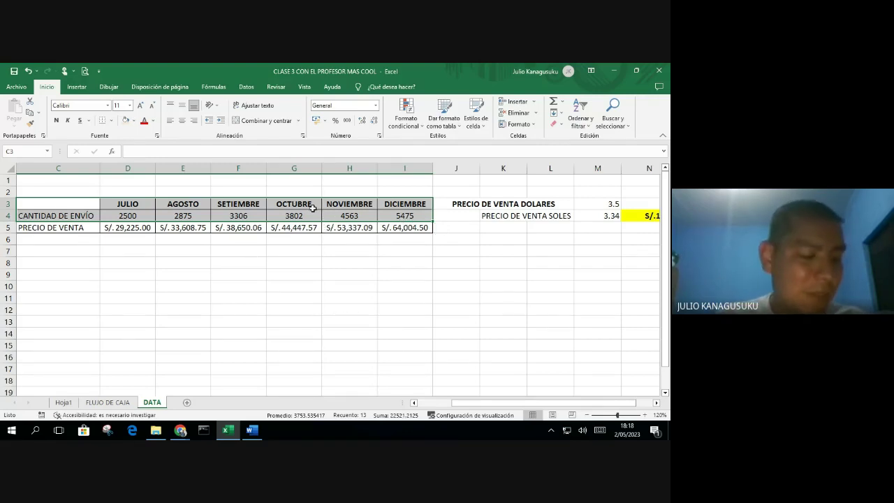
pyautogui.hotkey('ctrl', 'c')
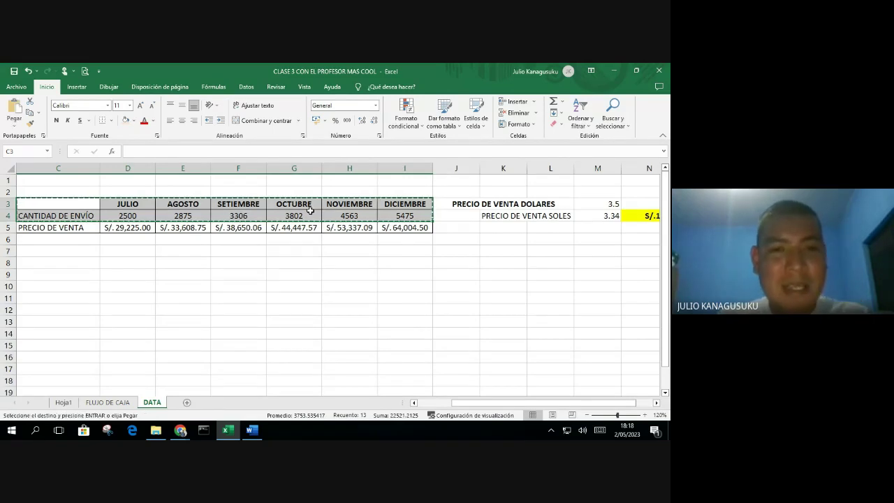
# Paste the copied table at C9 and start the 'CAJAS DE EMBALAJE' label in C11.
pyautogui.click(49, 274)
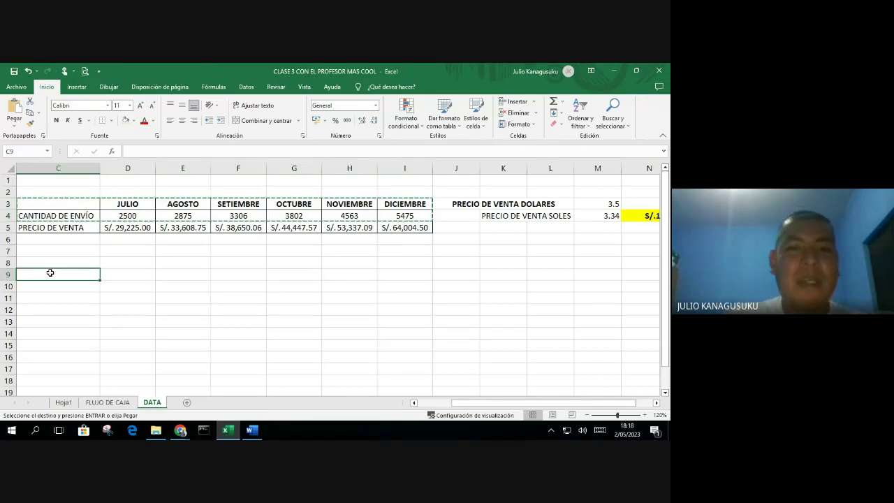
pyautogui.hotkey('ctrl', 'v')
pyautogui.click(405, 322)
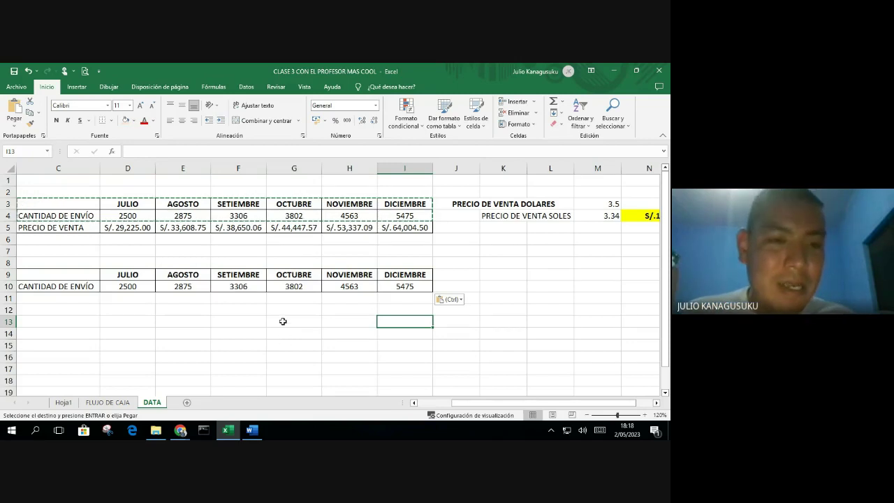
pyautogui.click(59, 298)
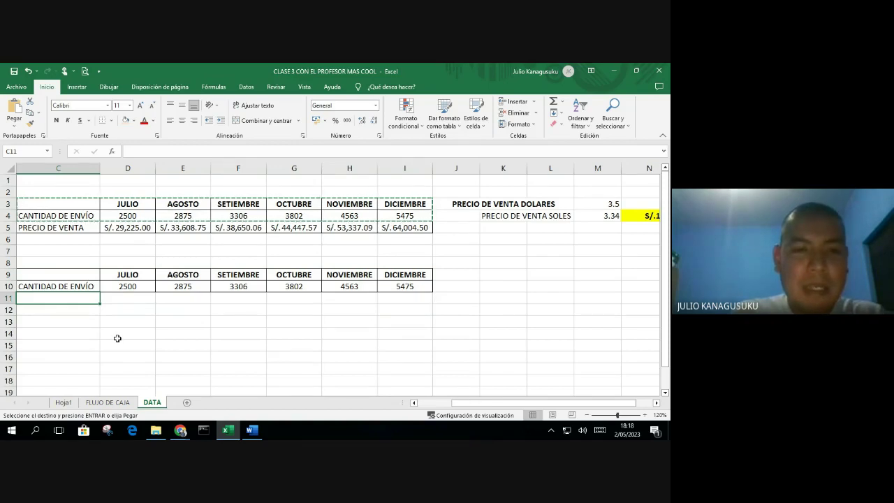
pyautogui.write('CAJAS DE E')
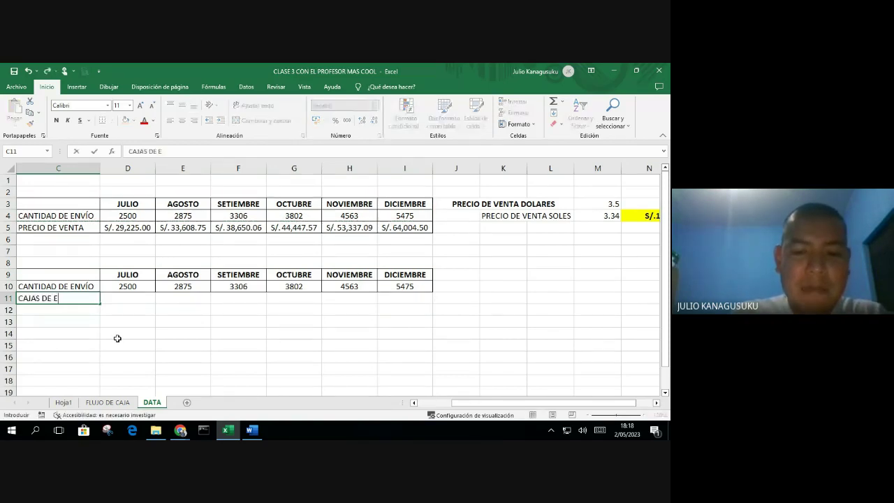
pyautogui.write('MBAL')
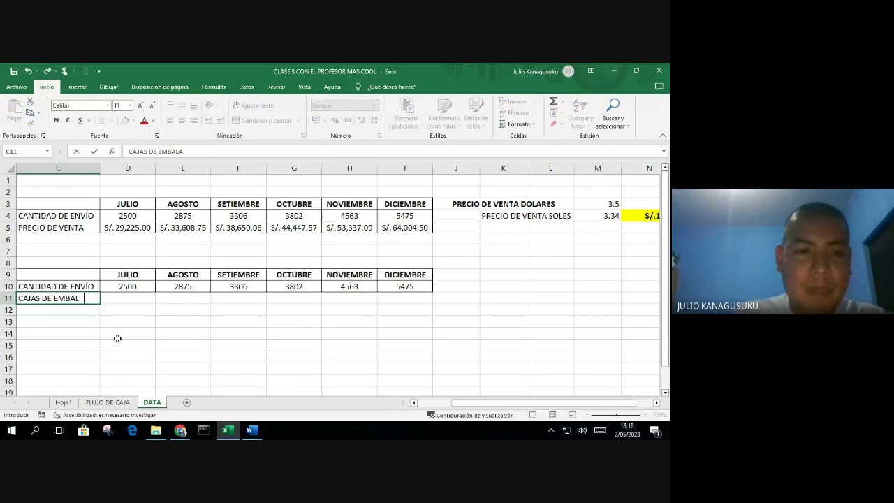
pyautogui.write('AJE')
# Confirm the 'CAJAS DE EMBALAJE' label in C11 and move to July's cell D11.
pyautogui.press('Return')
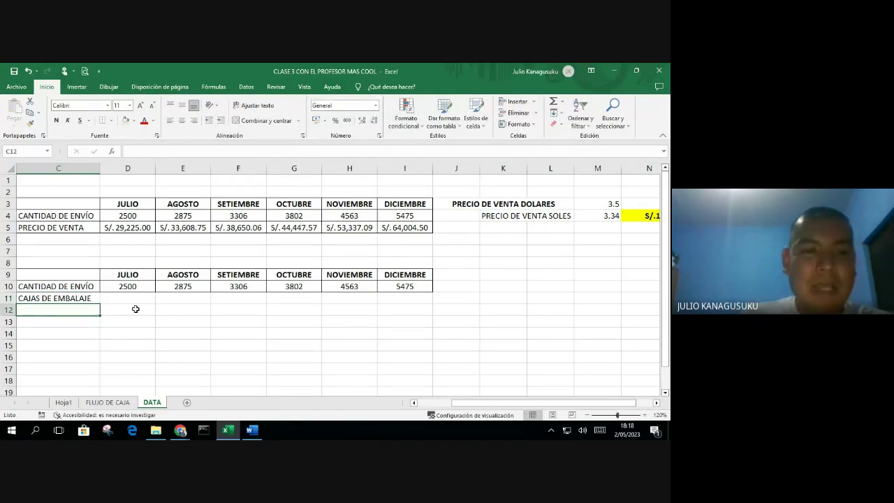
pyautogui.click(140, 299)
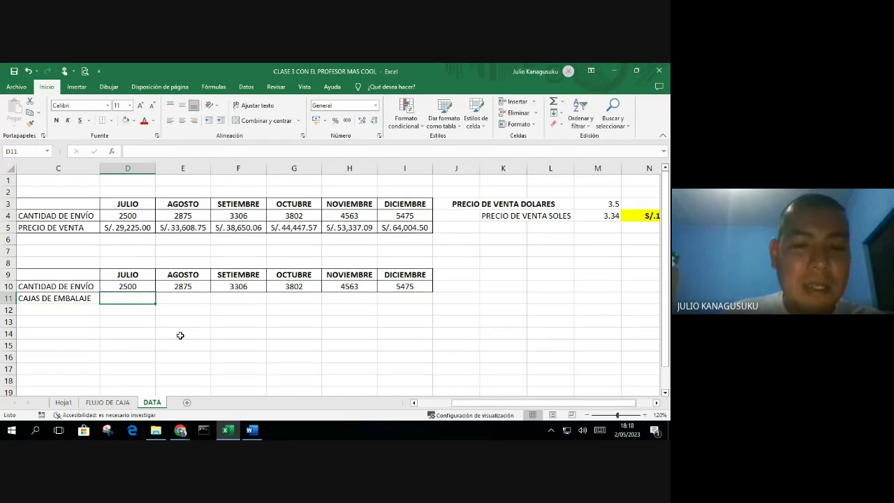
# In Word, highlight in yellow the line saying each jam ships in an S/.1.30 packing box.
pyautogui.click(252, 431)
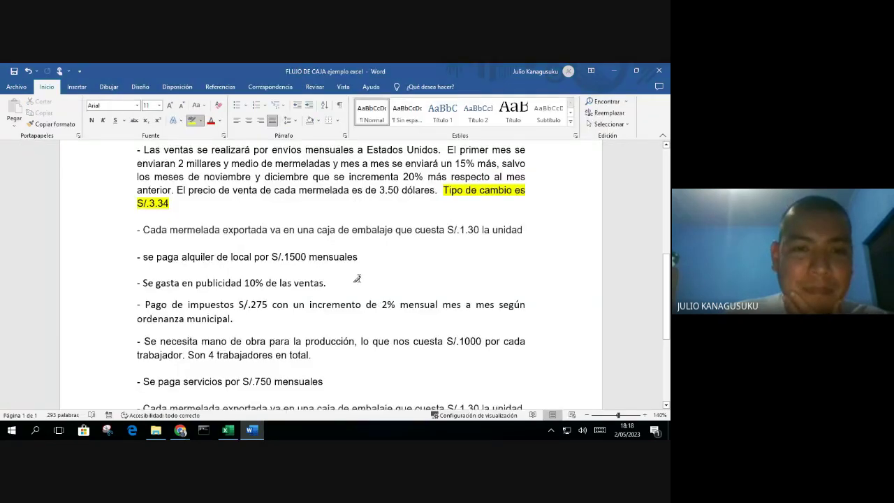
pyautogui.click(143, 240)
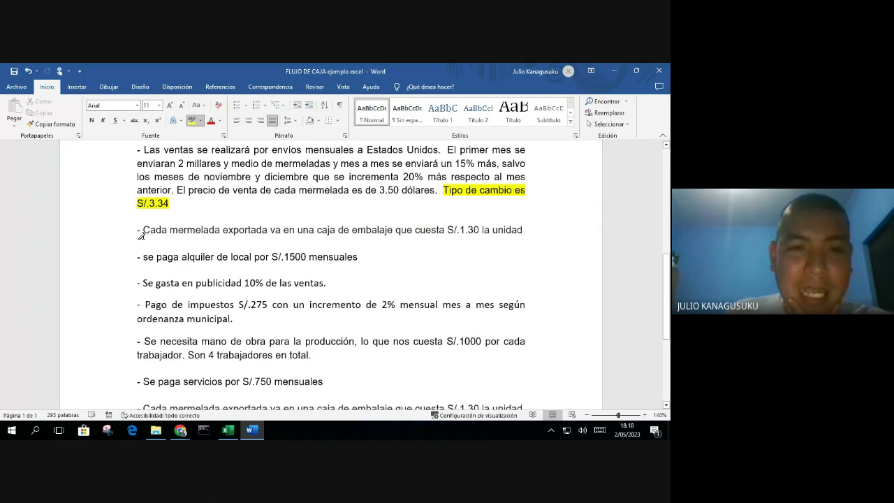
pyautogui.moveTo(139, 241)
pyautogui.mouseDown()
pyautogui.moveTo(185, 220)
pyautogui.moveTo(288, 230)
pyautogui.mouseUp()
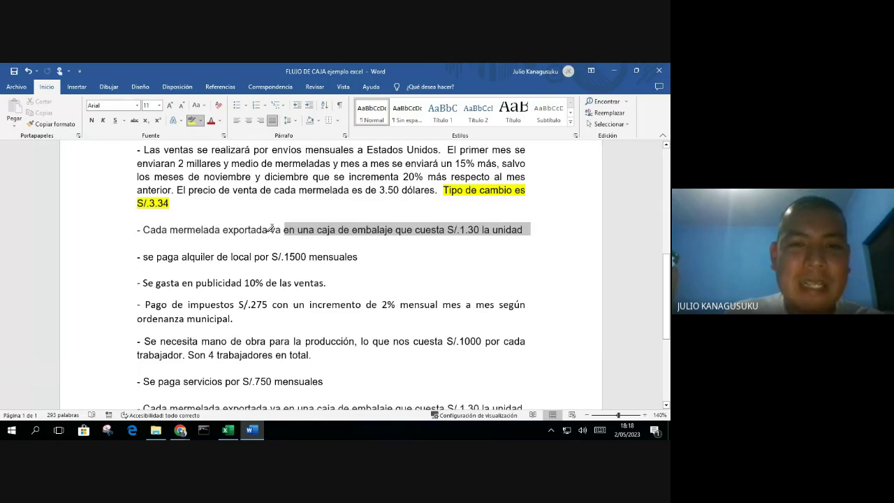
pyautogui.moveTo(272, 229); pyautogui.dragTo(143, 230)
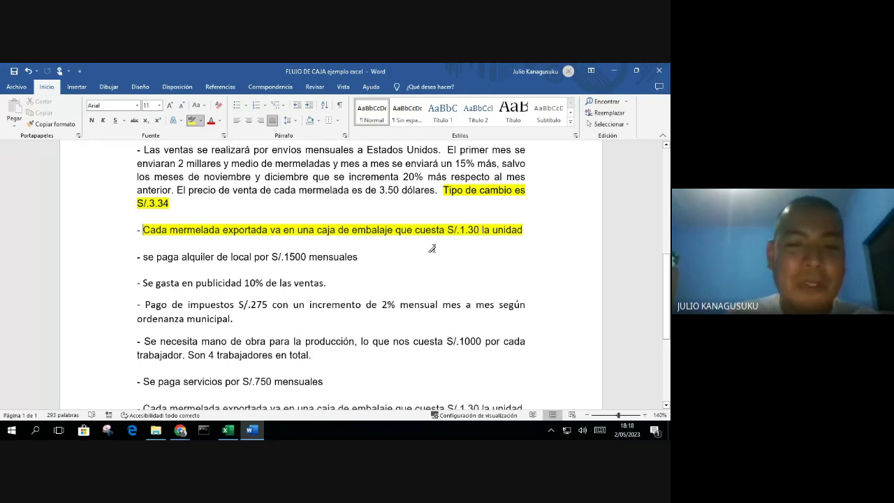
pyautogui.click(226, 432)
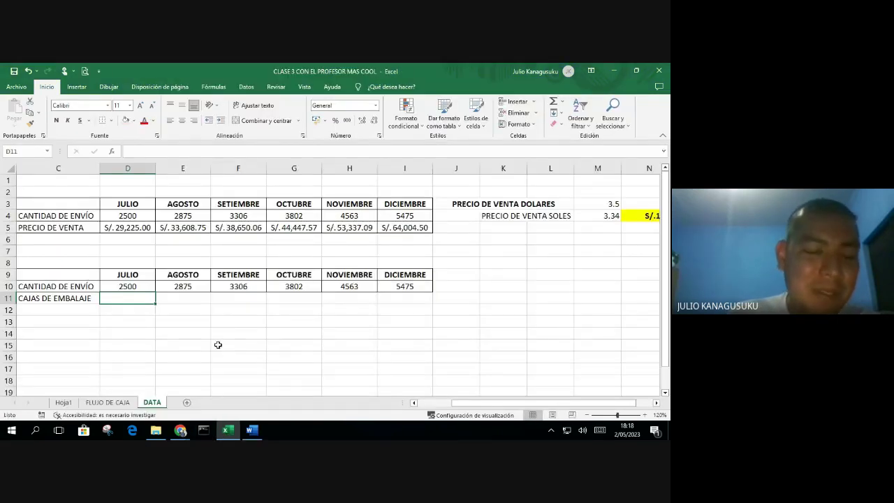
# Enter =D10*1.30 in D11 so July's packing-box cost shows 3250.
pyautogui.click(140, 287)
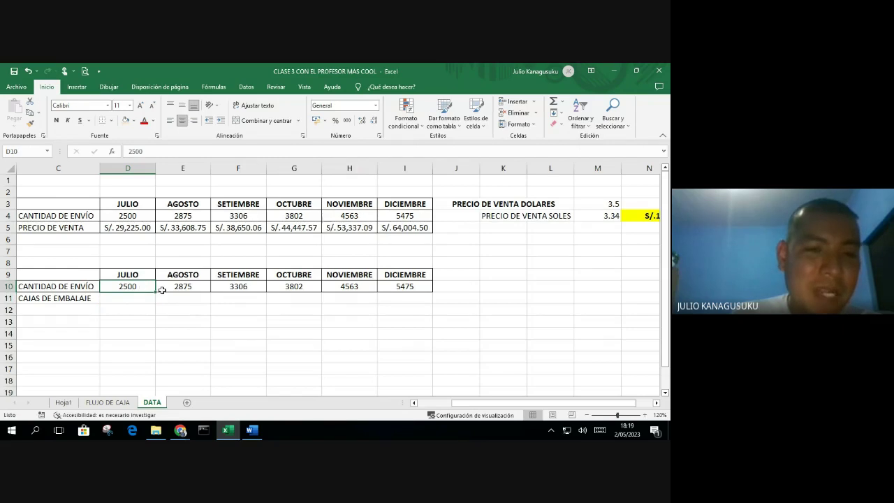
pyautogui.click(185, 287)
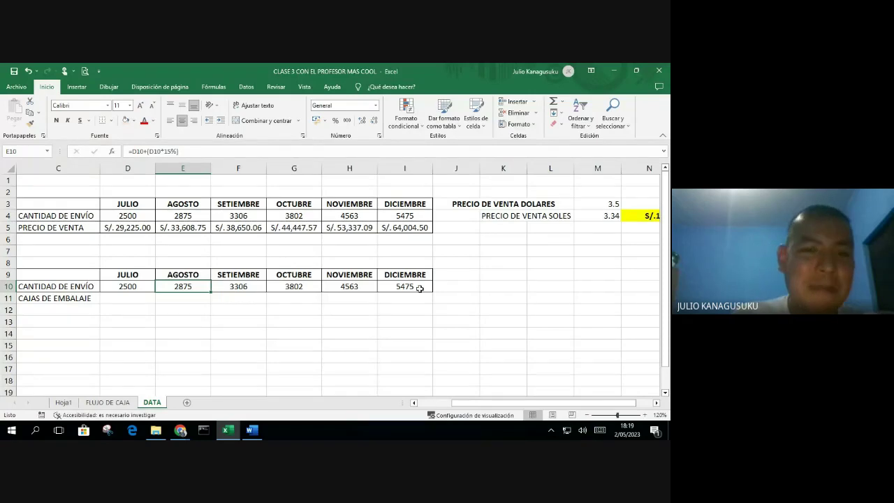
pyautogui.click(132, 294)
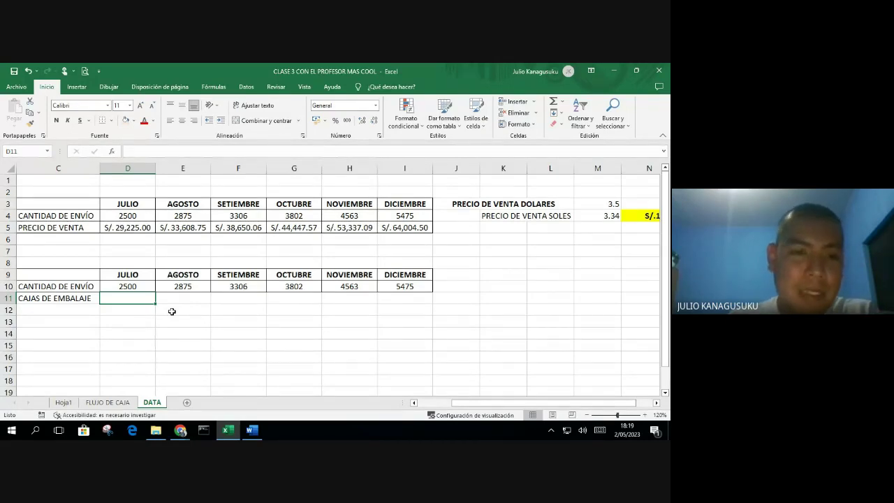
pyautogui.write('=')
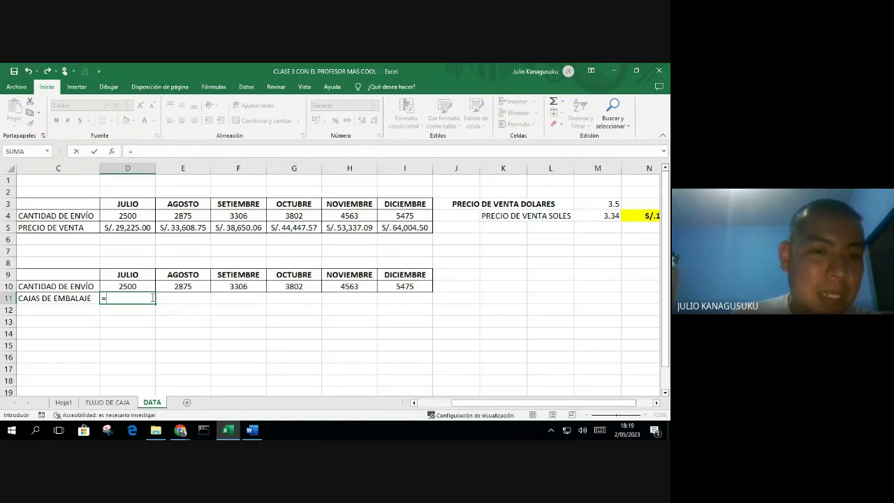
pyautogui.click(132, 287)
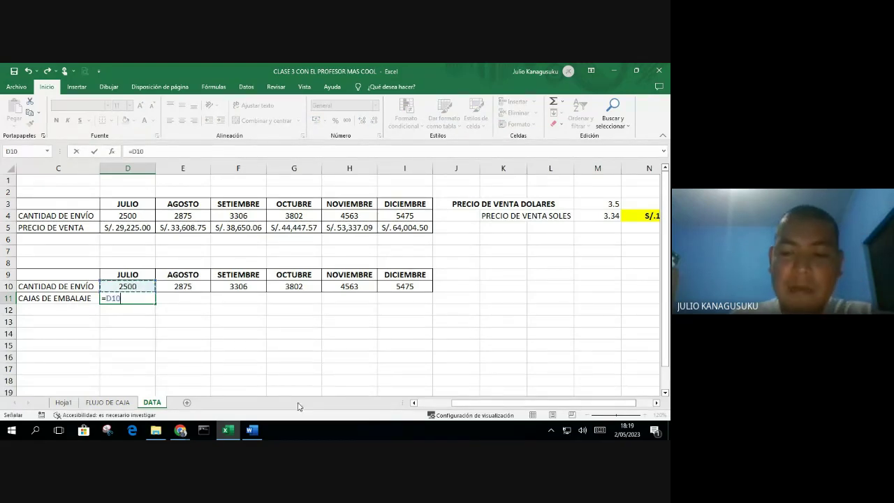
pyautogui.write('*1.3')
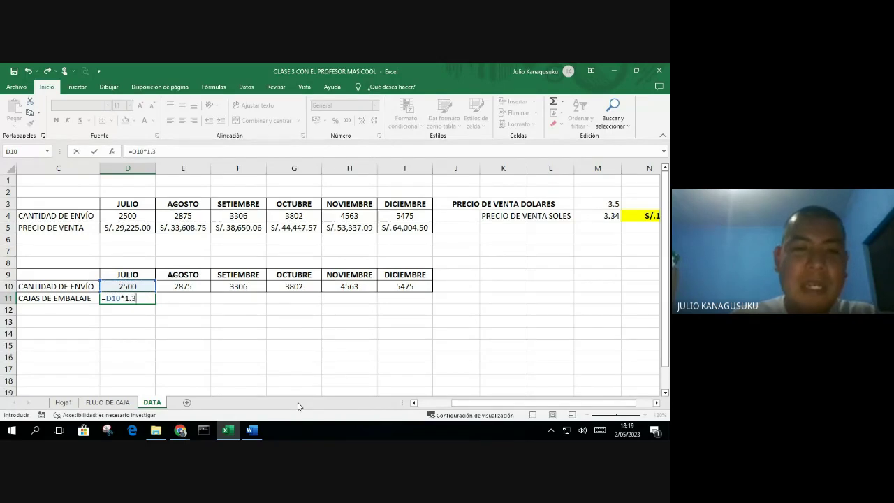
pyautogui.write('0')
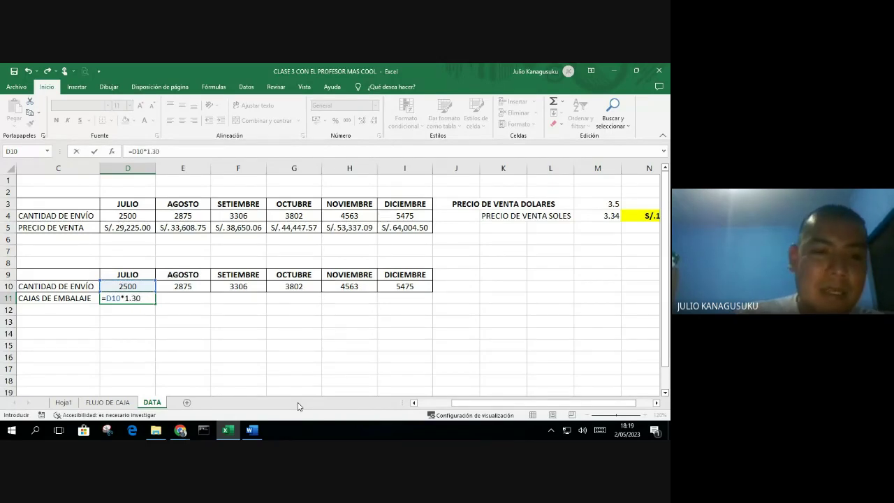
pyautogui.press('Return')
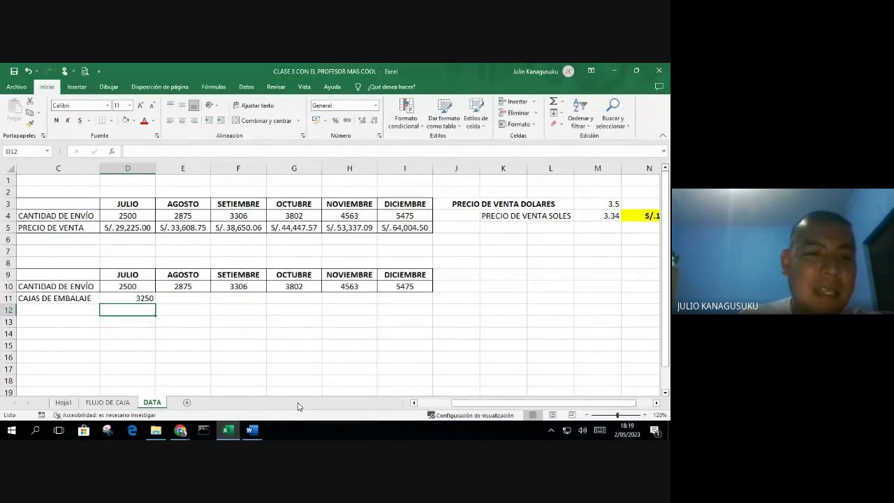
pyautogui.click(142, 299)
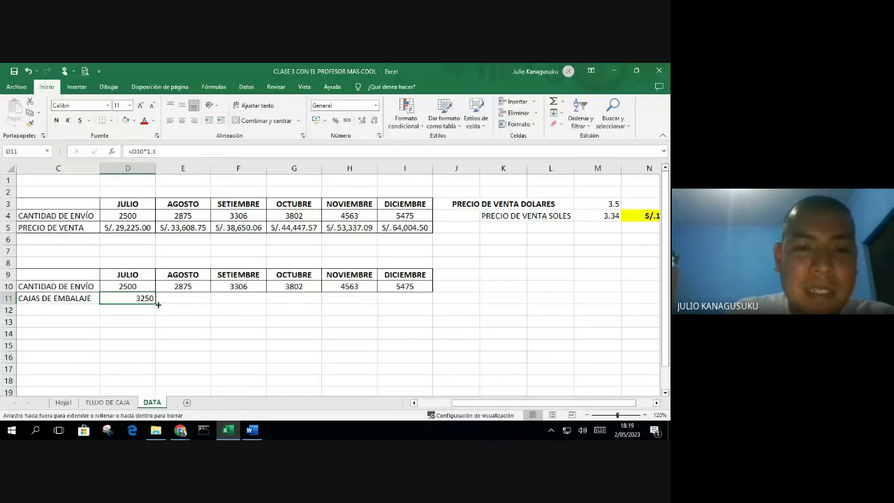
# Fill D11's formula across to I11 and centre the CAJAS DE EMBALAJE values.
pyautogui.moveTo(157, 304); pyautogui.dragTo(387, 316)
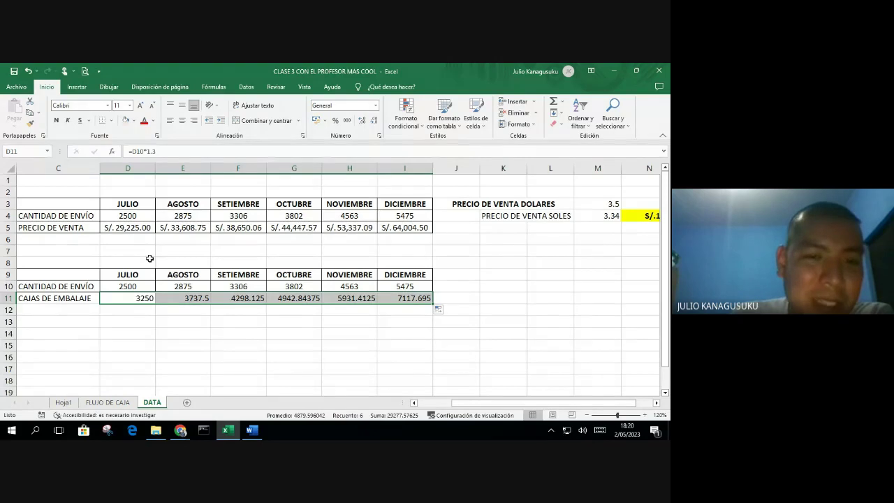
pyautogui.click(182, 120)
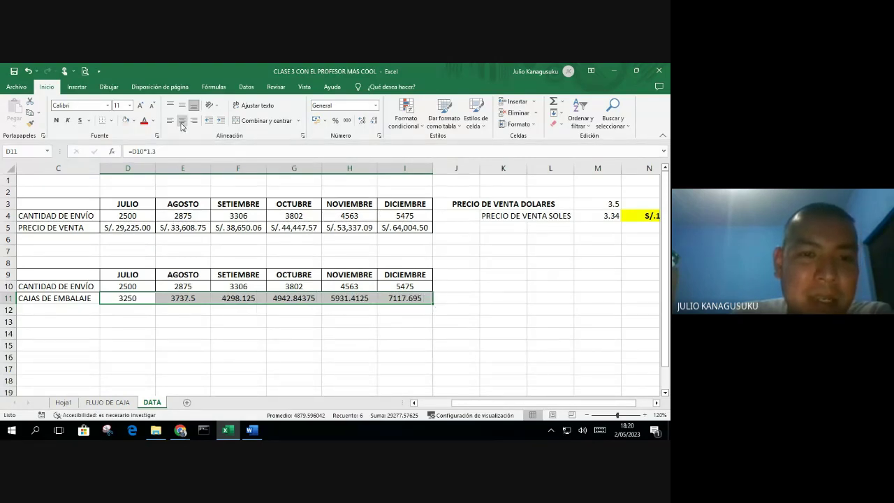
pyautogui.click(313, 359)
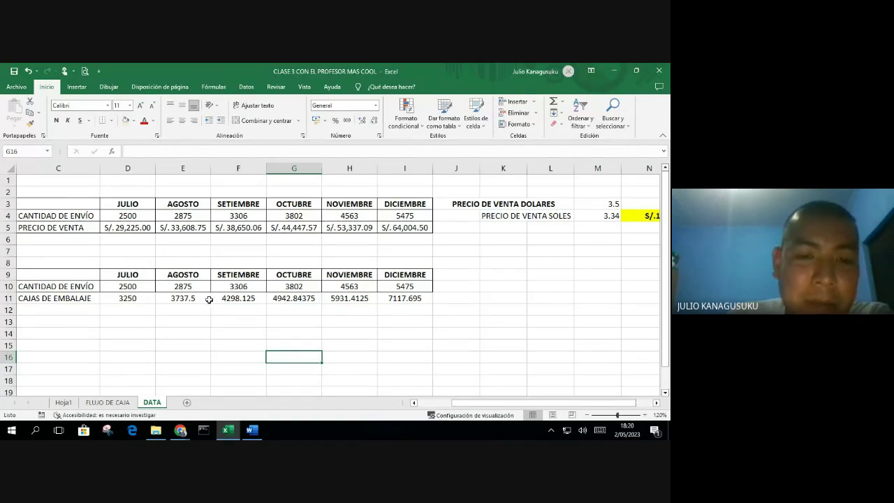
# Format the August–December packing-box costs with two decimals, e.g. 3737.50 and 7117.70.
pyautogui.click(236, 299)
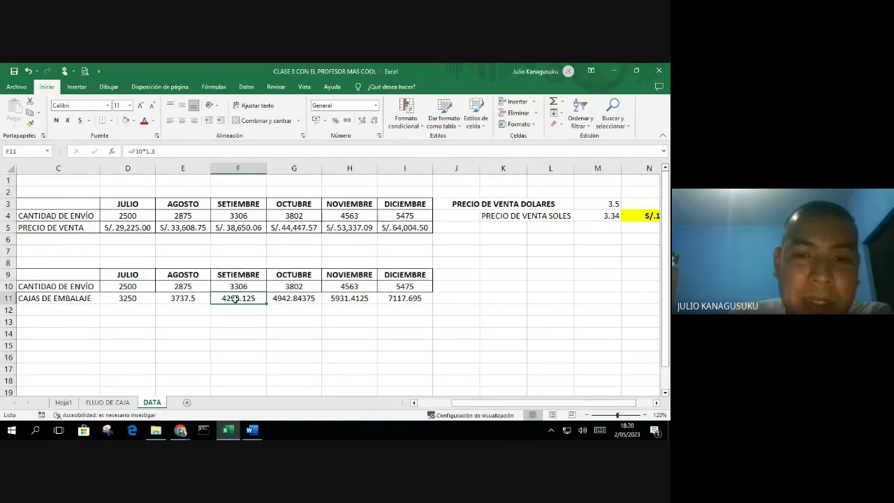
pyautogui.moveTo(235, 299); pyautogui.dragTo(405, 299)
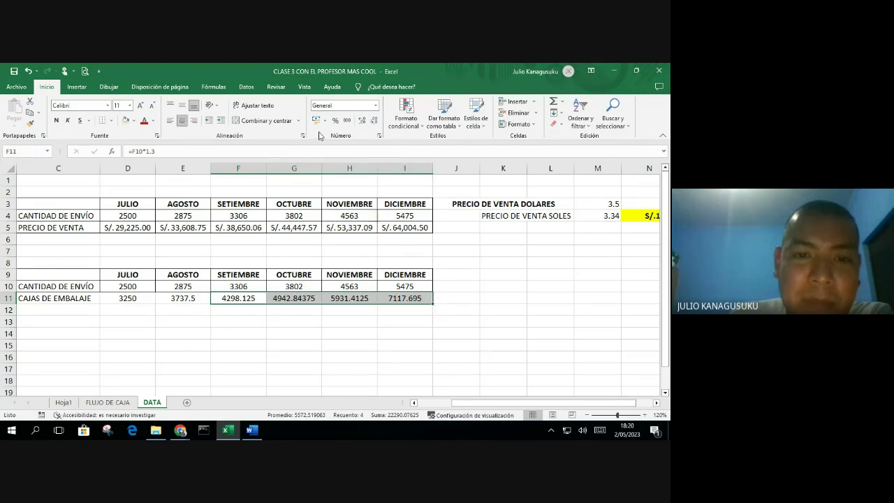
pyautogui.click(374, 121)
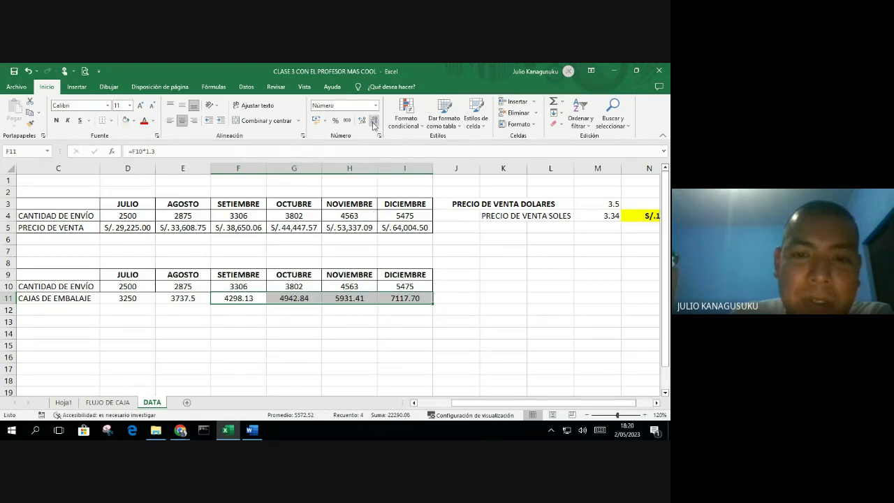
pyautogui.click(374, 123)
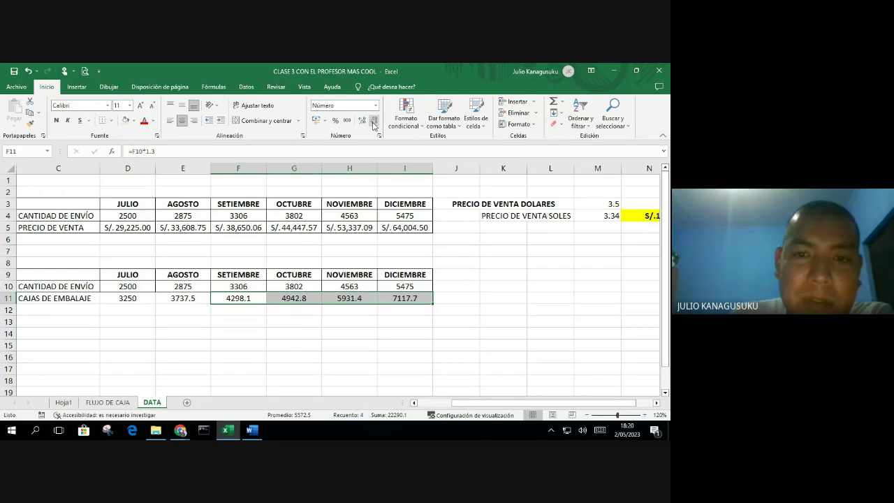
pyautogui.click(362, 121)
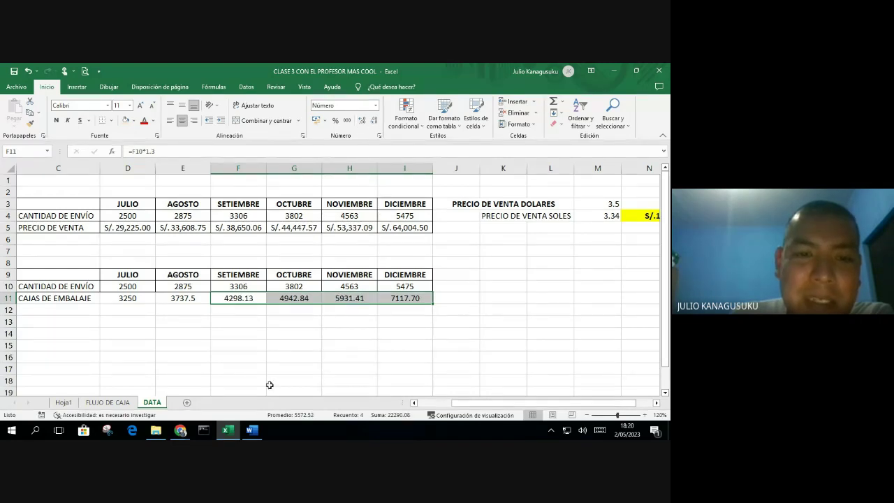
pyautogui.press('Left')
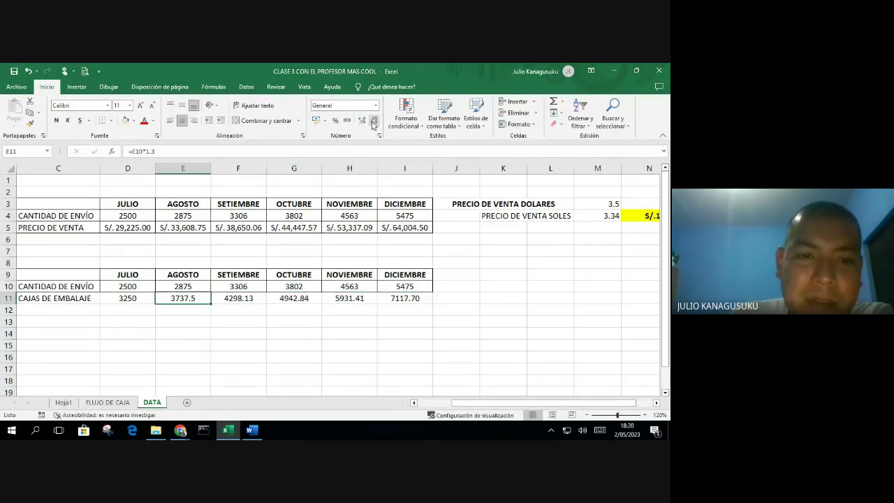
pyautogui.click(373, 120)
pyautogui.click(362, 121)
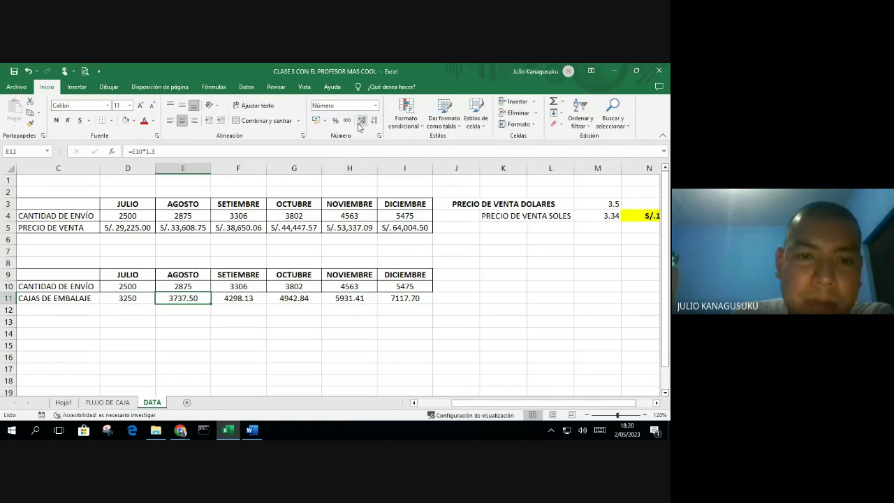
pyautogui.click(259, 343)
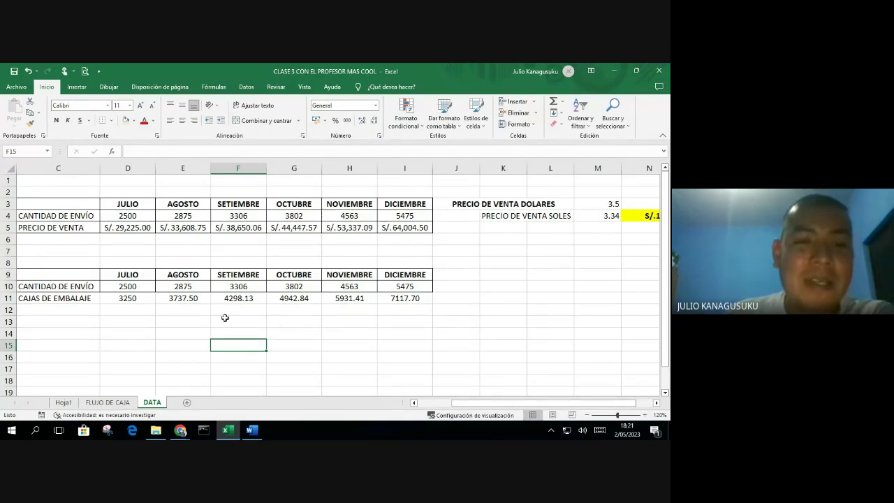
# Undo the decimal formatting three times so costs show unrounded values like 4298.125.
pyautogui.click(226, 320)
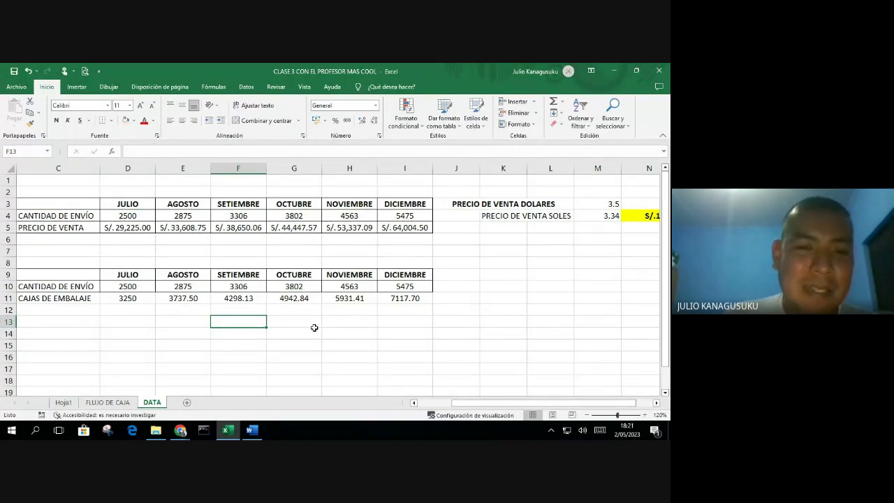
pyautogui.hotkey('ctrl', 'z')
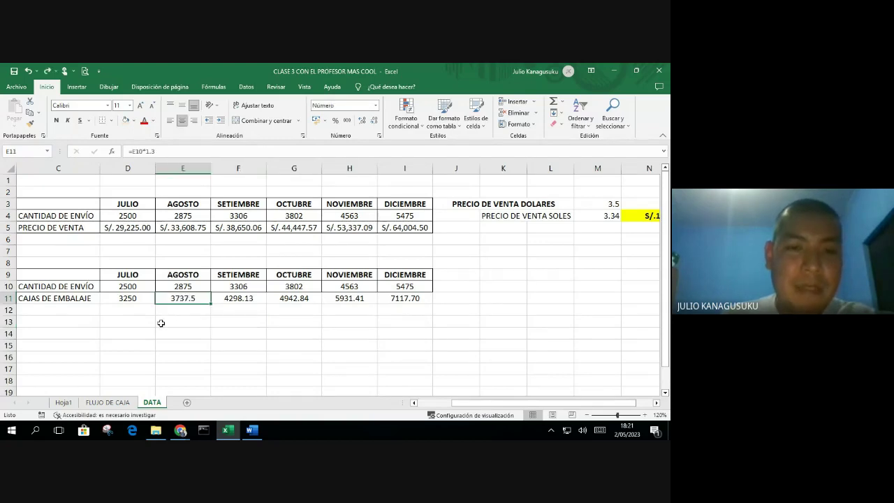
pyautogui.hotkey('ctrl', 'z')
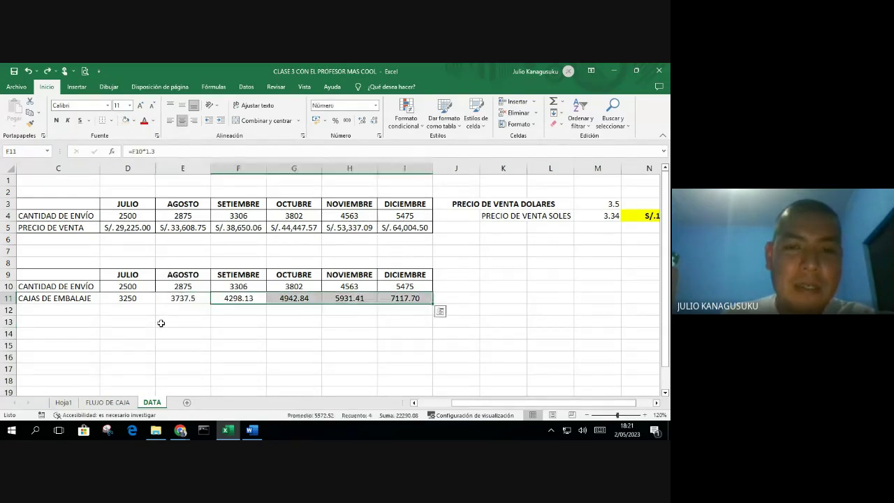
pyautogui.hotkey('ctrl', 'z')
pyautogui.click(225, 343)
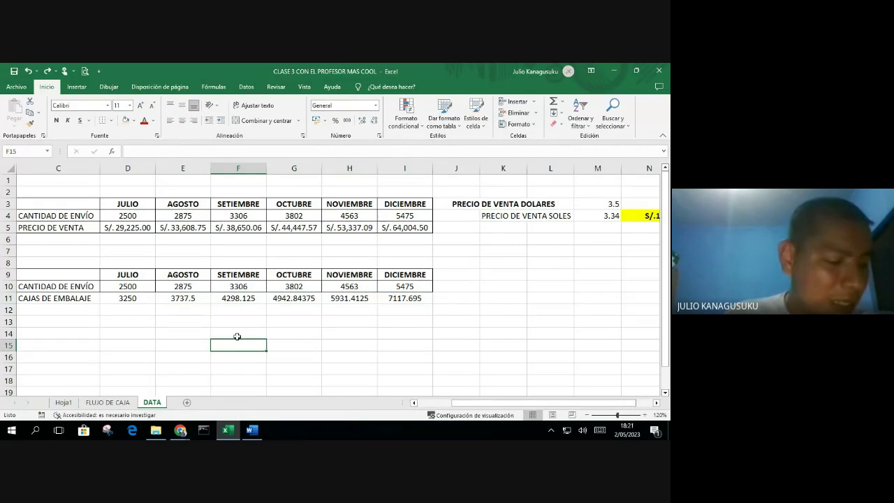
pyautogui.click(304, 300)
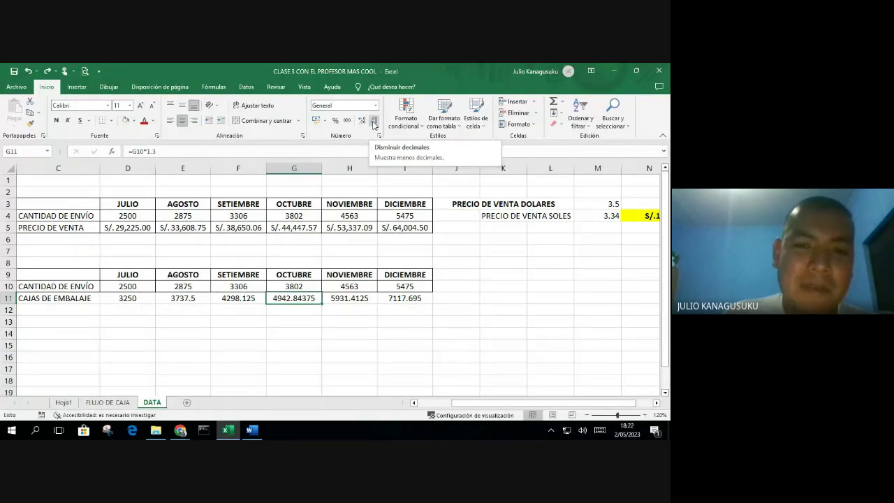
# Trim the October and November packing-box costs to two decimals.
pyautogui.click(374, 122)
pyautogui.click(373, 122)
pyautogui.click(373, 122)
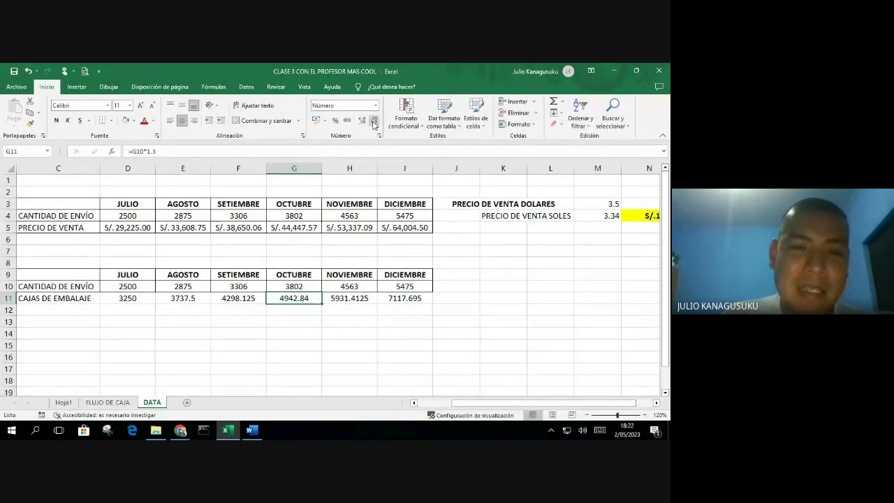
pyautogui.click(278, 356)
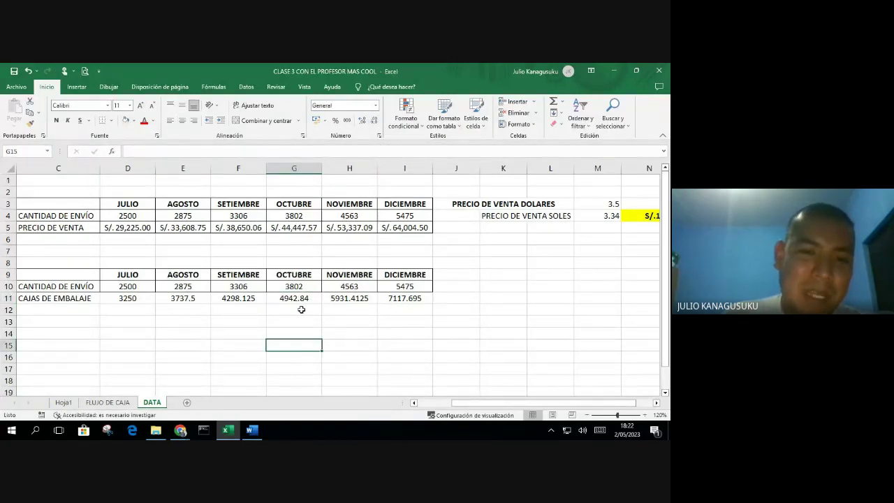
pyautogui.click(309, 301)
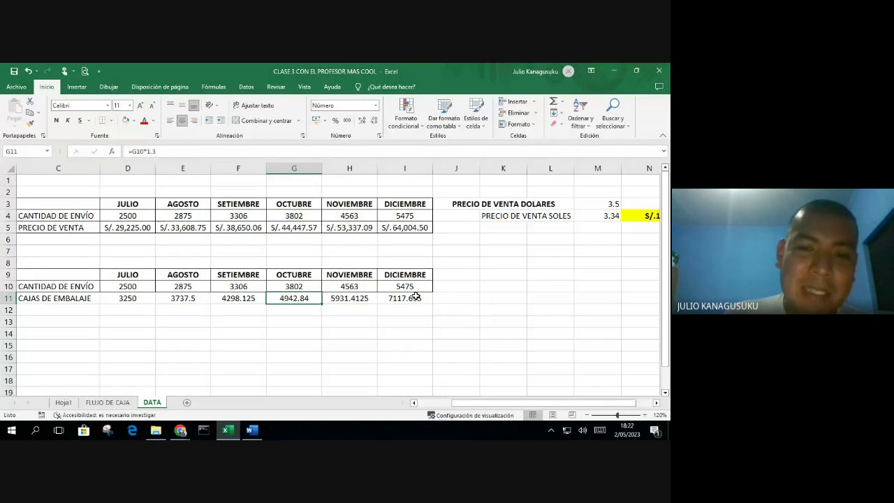
pyautogui.click(348, 297)
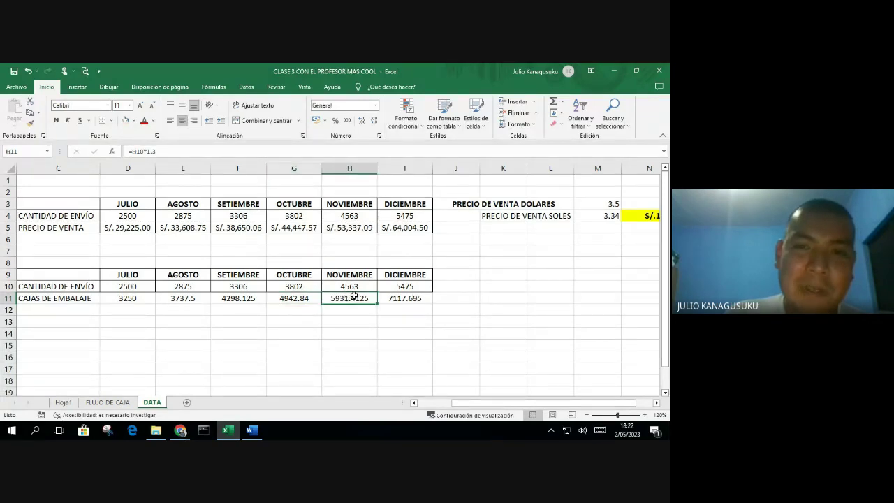
pyautogui.click(375, 121)
pyautogui.click(375, 121)
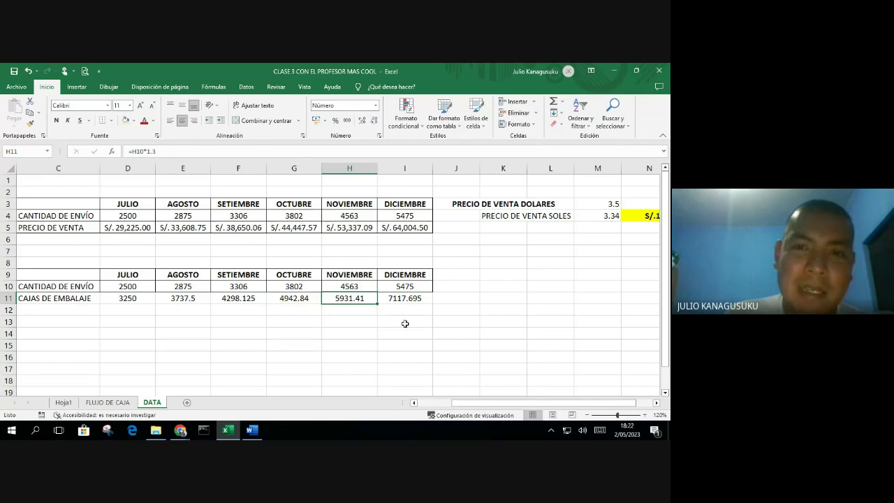
# Give the December, September and August packing-box costs two decimals too.
pyautogui.click(404, 298)
pyautogui.click(375, 122)
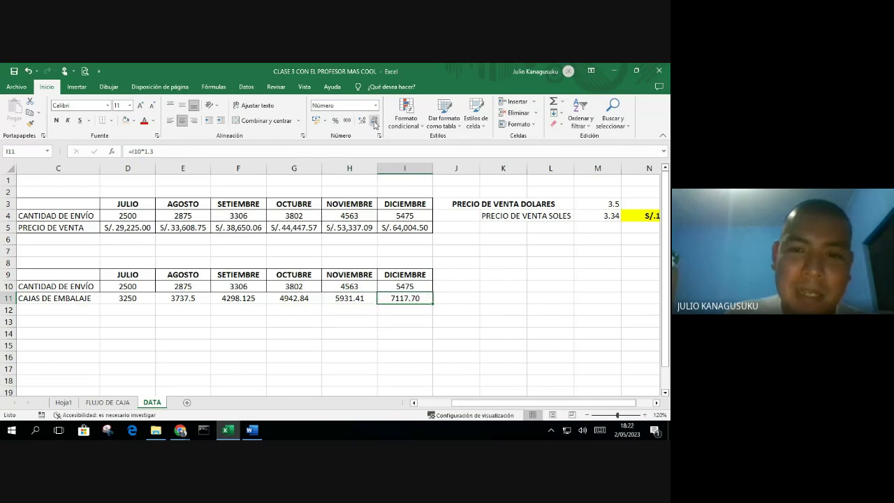
pyautogui.click(238, 298)
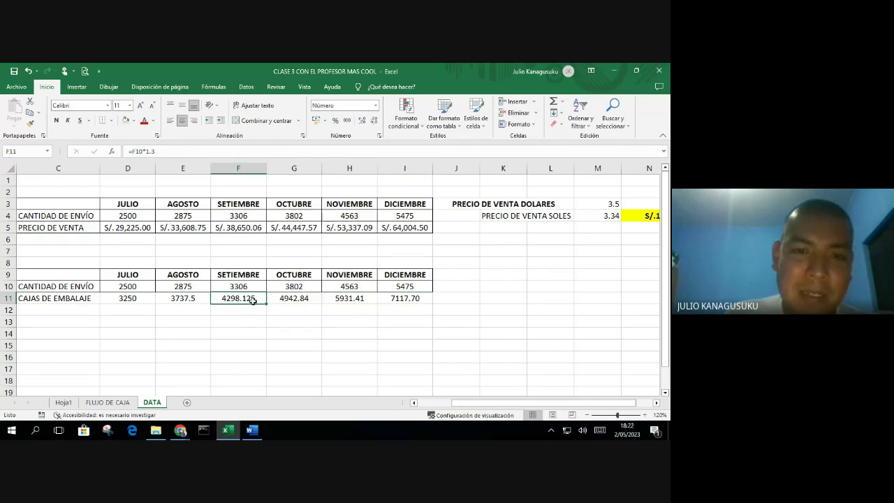
pyautogui.click(375, 122)
pyautogui.click(343, 320)
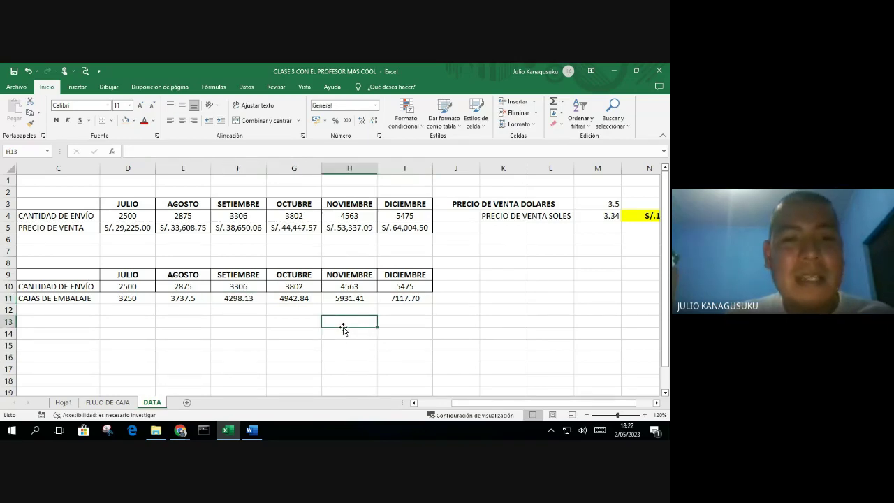
pyautogui.click(198, 299)
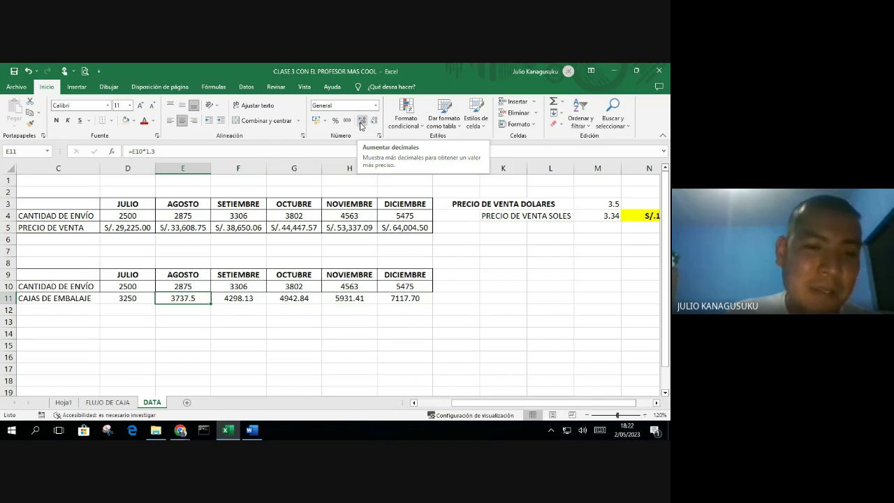
pyautogui.click(361, 123)
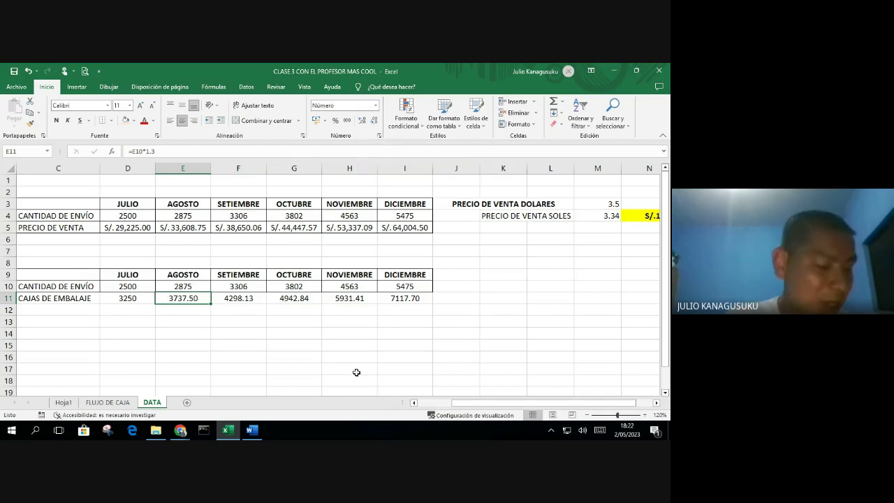
pyautogui.click(338, 338)
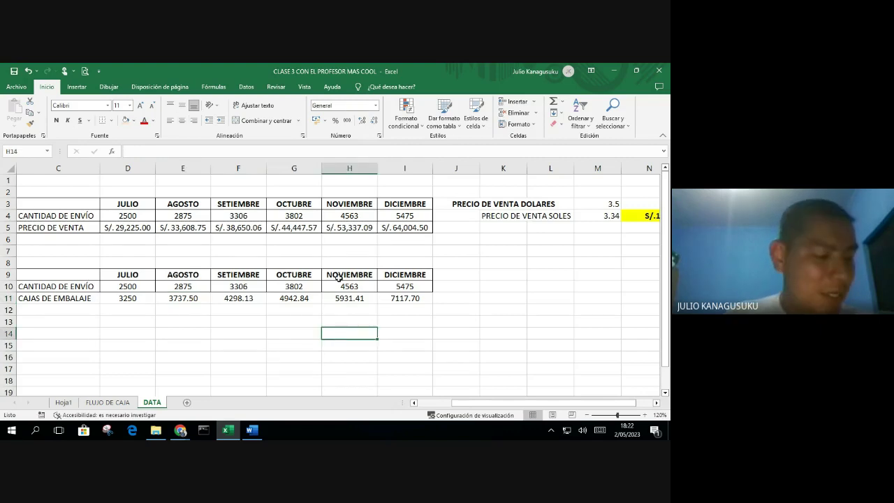
# Copy the July–December packing-box costs in D11:I11.
pyautogui.click(130, 300)
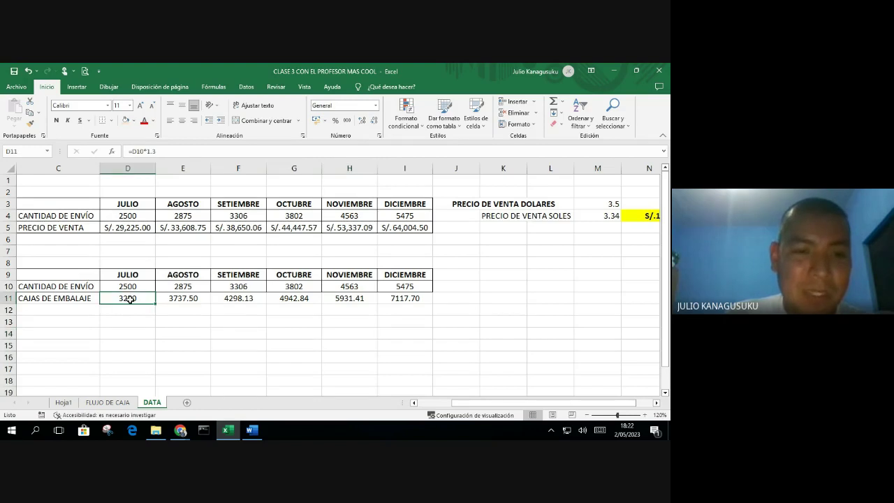
pyautogui.moveTo(149, 297); pyautogui.dragTo(405, 299)
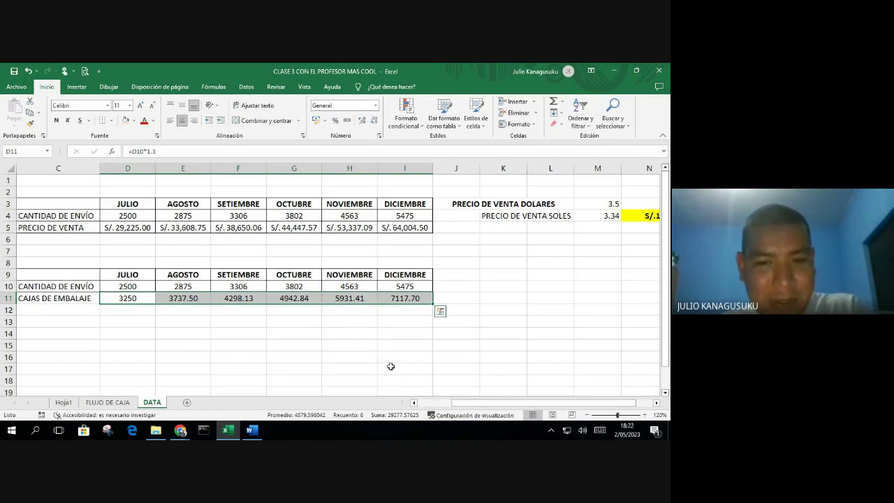
pyautogui.hotkey('ctrl', 'c')
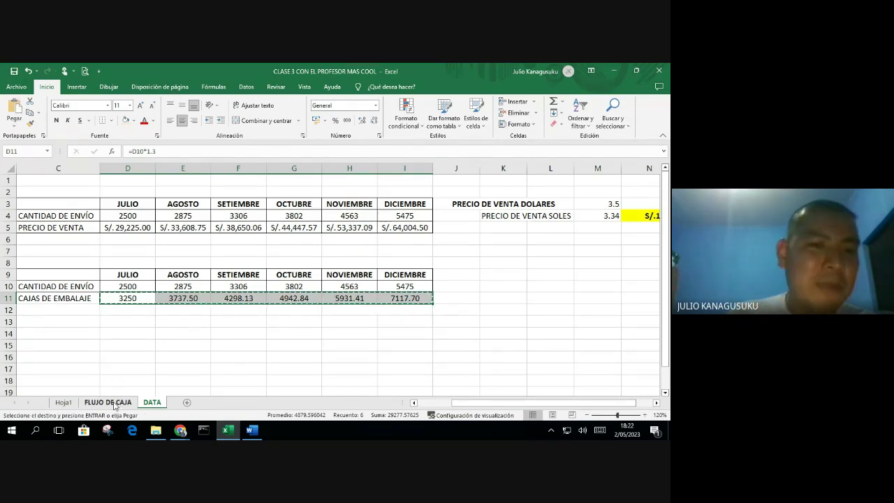
# Paste the copied costs as values into FLUJO DE CAJA's Caja de embalaje de mermelada row.
pyautogui.click(107, 402)
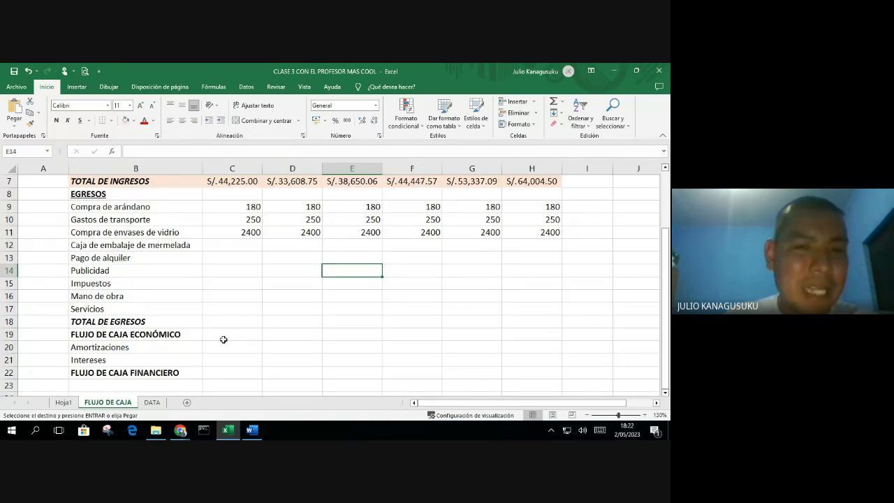
pyautogui.scroll(1, 224, 339)
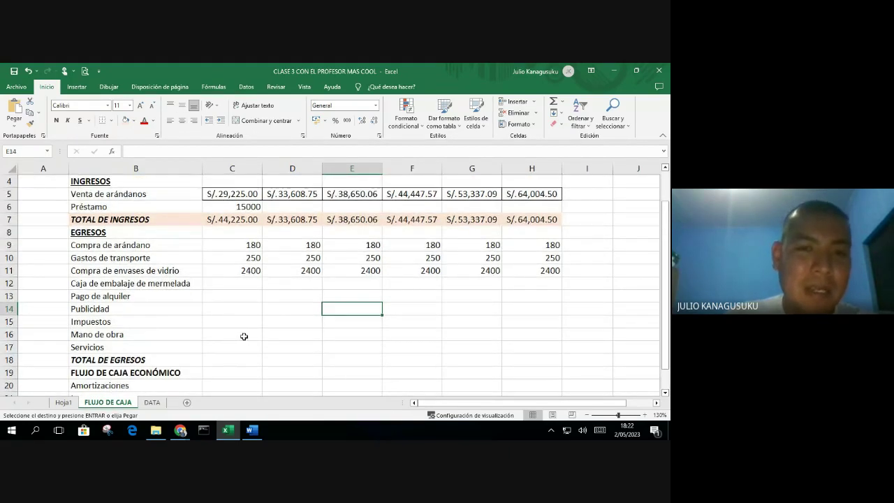
pyautogui.click(238, 285)
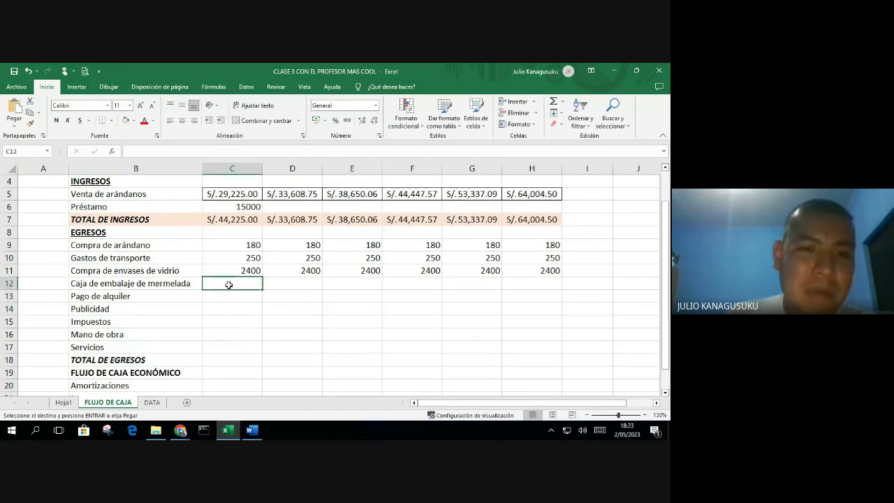
pyautogui.scroll(1, 232, 285)
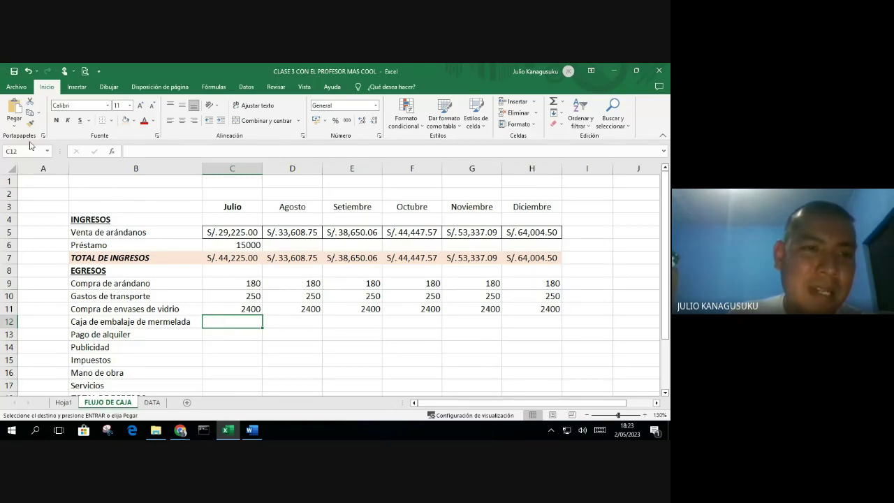
pyautogui.click(14, 123)
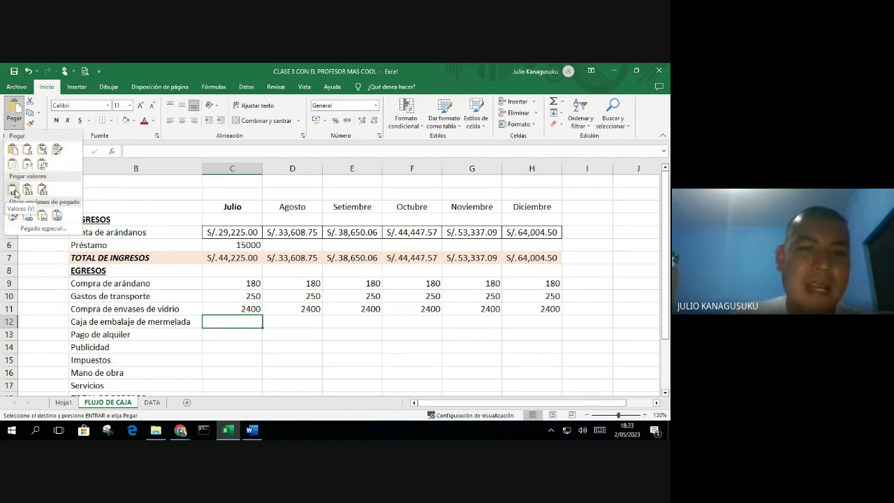
pyautogui.click(14, 190)
pyautogui.click(517, 370)
# Show the pasted August–December packing-box costs with two decimals, up to 7117.70.
pyautogui.scroll(-1, 485, 351)
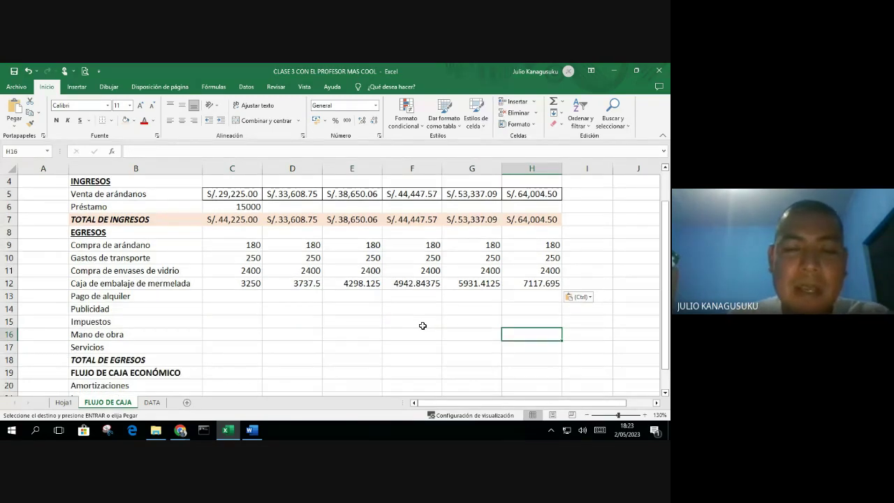
pyautogui.scroll(-1, 423, 325)
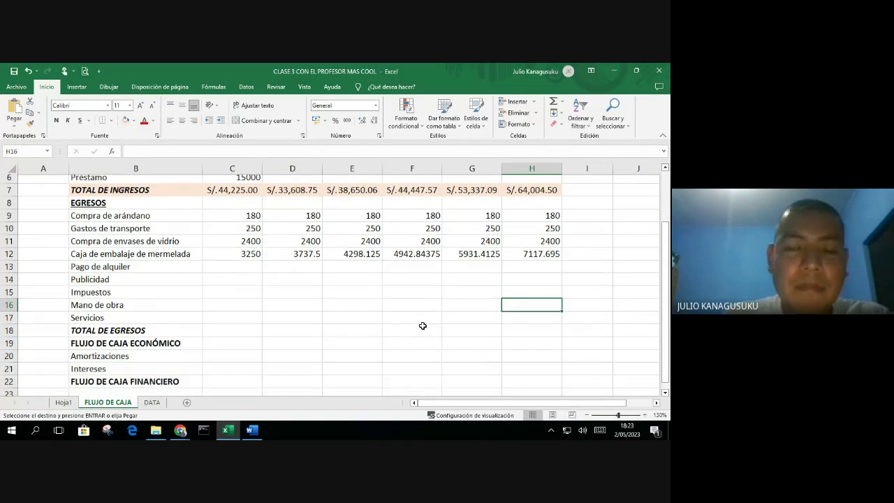
pyautogui.scroll(1, 423, 325)
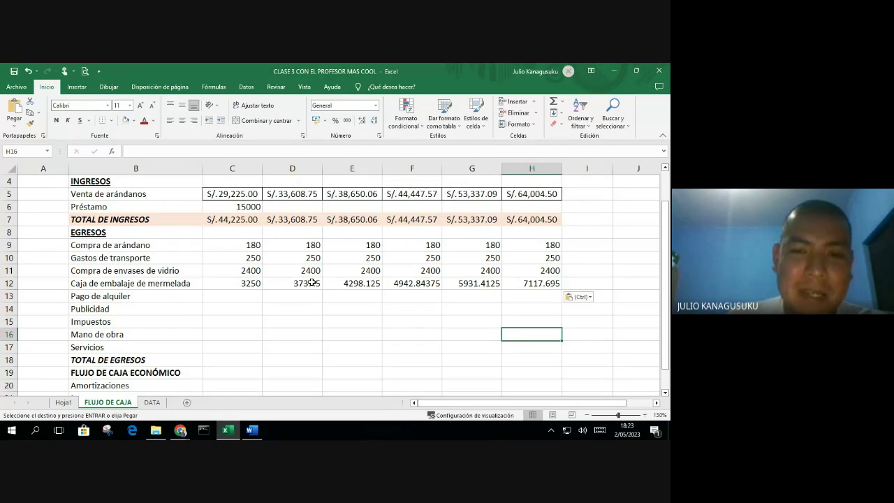
pyautogui.moveTo(300, 283); pyautogui.dragTo(552, 283)
pyautogui.click(374, 123)
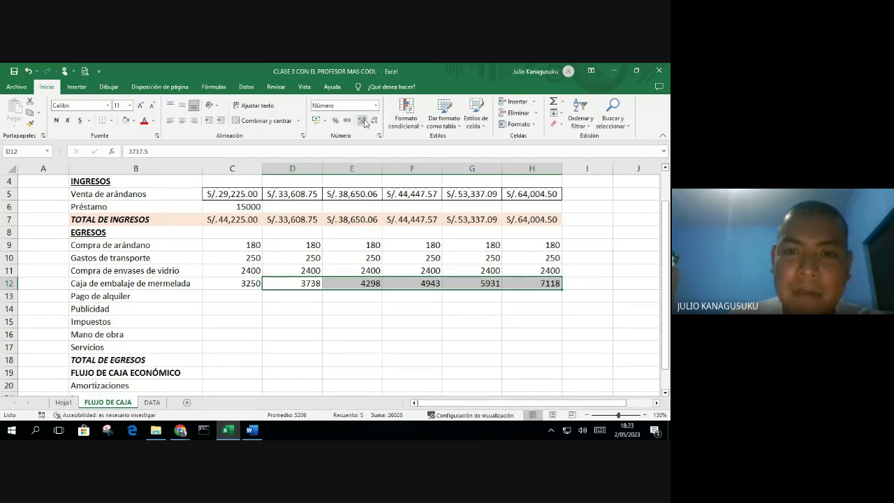
pyautogui.click(363, 122)
pyautogui.click(364, 123)
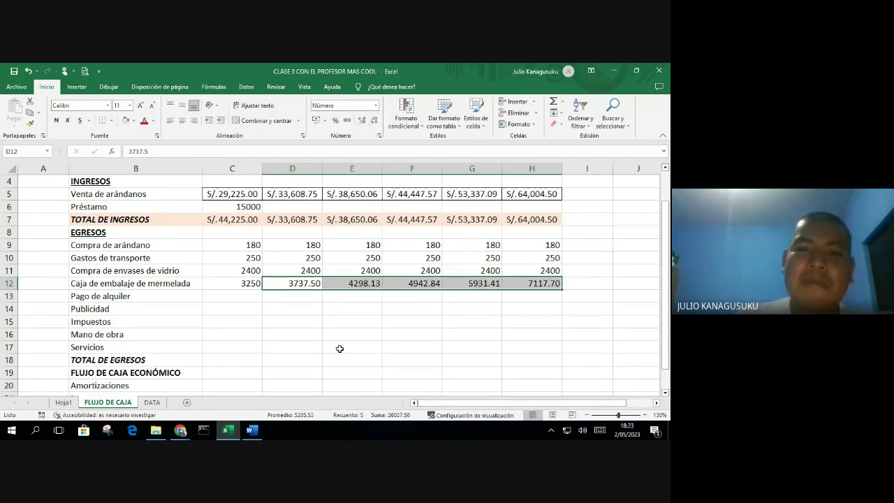
pyautogui.click(324, 349)
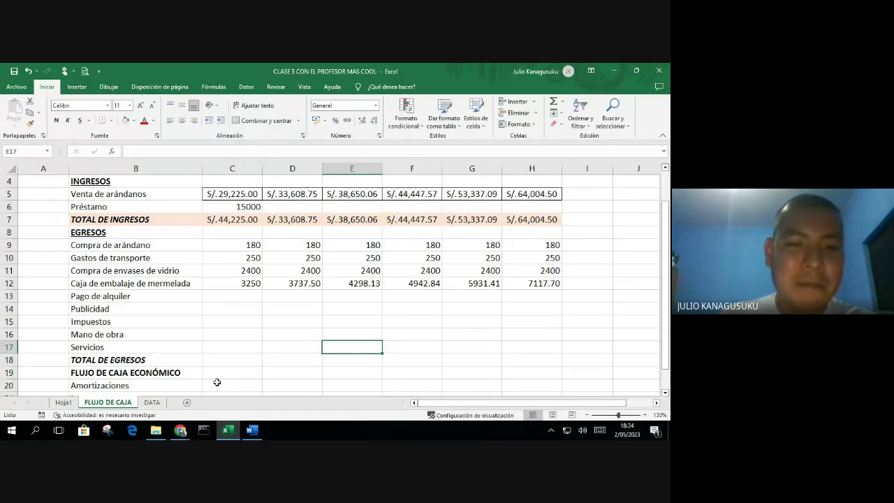
# Enter 1500 rent in C13 and fill it across to H13.
pyautogui.hotkey('alt', 'Tab')
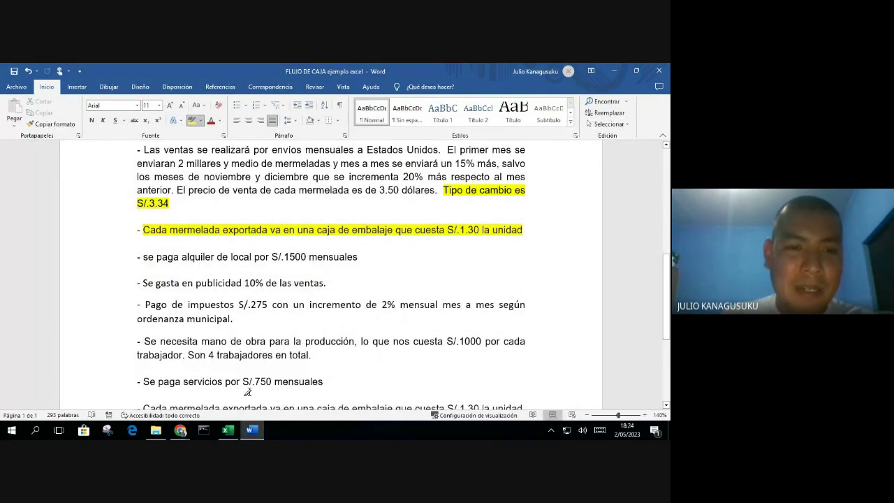
pyautogui.click(227, 430)
pyautogui.click(237, 297)
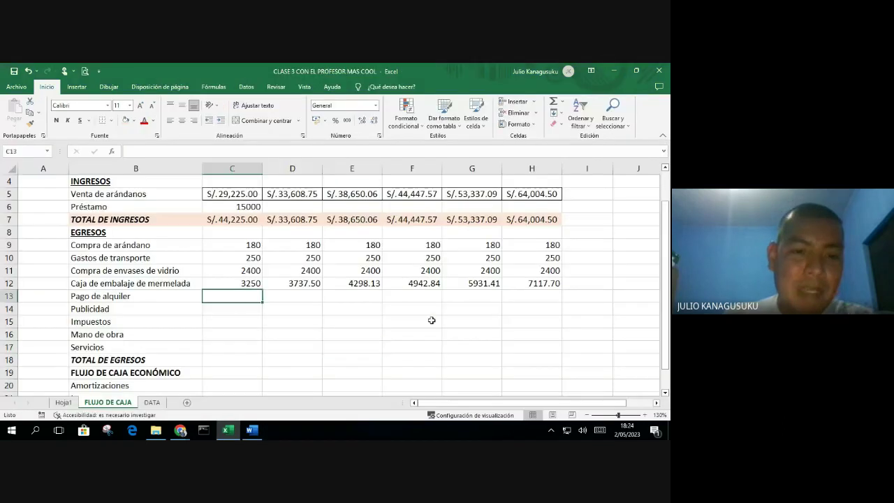
pyautogui.write('1500')
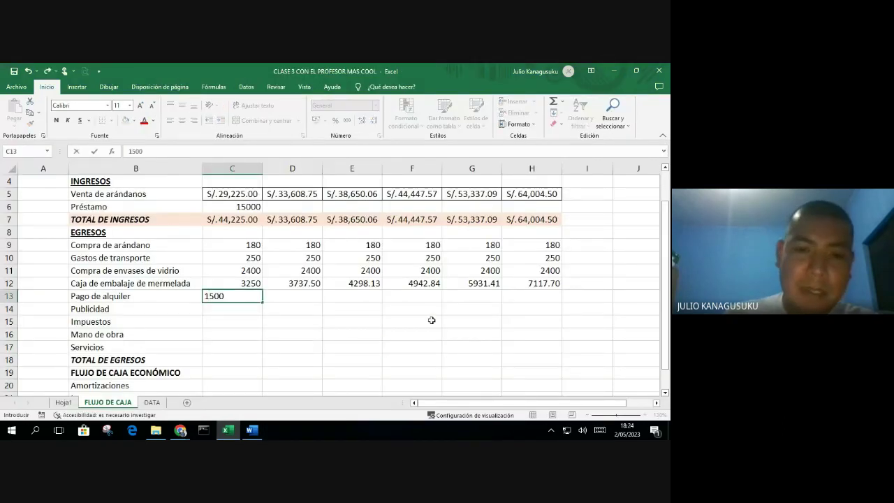
pyautogui.press('Return')
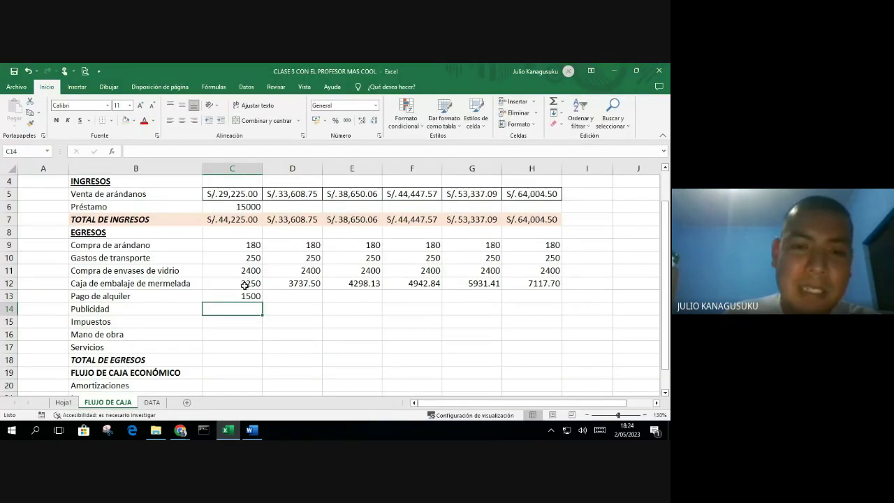
pyautogui.click(250, 295)
pyautogui.moveTo(264, 301)
pyautogui.mouseDown()
pyautogui.moveTo(463, 318)
pyautogui.moveTo(535, 311)
pyautogui.mouseUp()
pyautogui.click(425, 322)
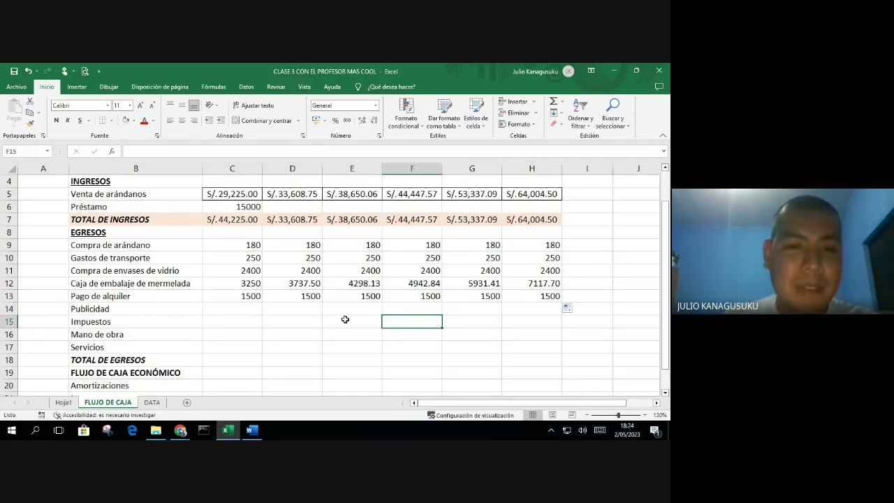
# Mark the monthly rent line in the Word statement as done.
pyautogui.scroll(-1, 345, 319)
pyautogui.scroll(1, 345, 319)
pyautogui.scroll(1, 345, 319)
pyautogui.scroll(-1, 344, 318)
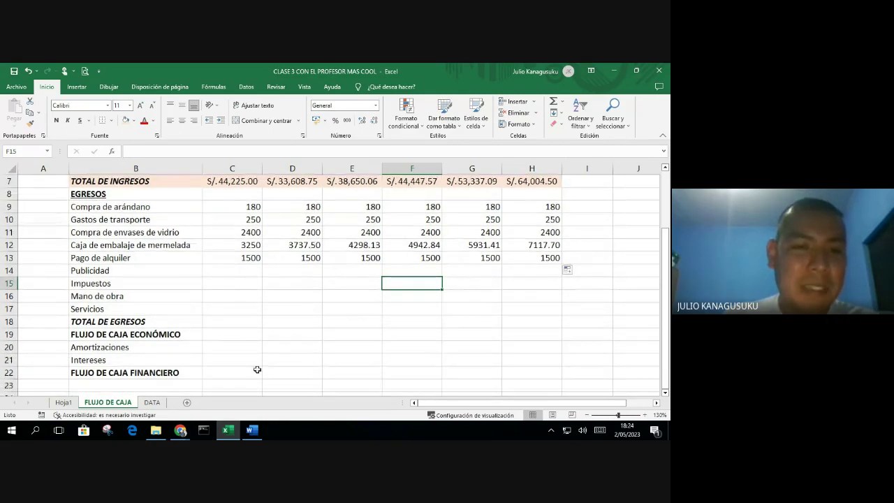
pyautogui.click(253, 436)
pyautogui.moveTo(358, 256); pyautogui.dragTo(142, 256)
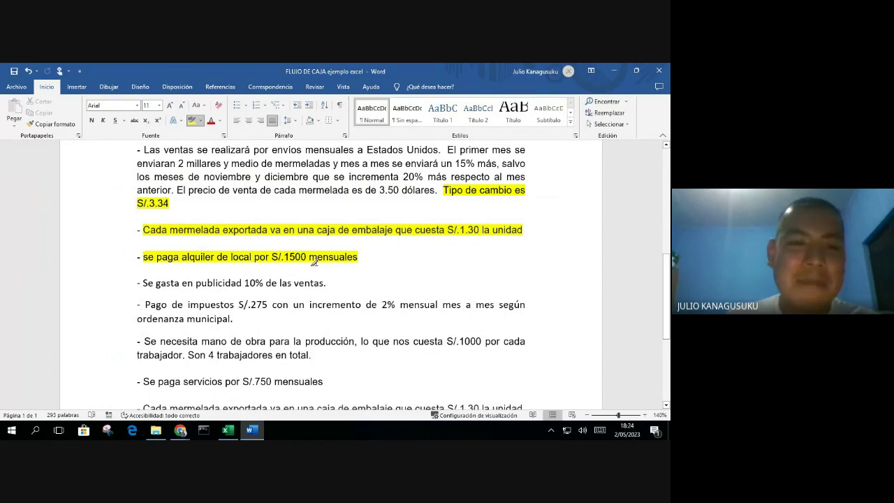
pyautogui.click(617, 71)
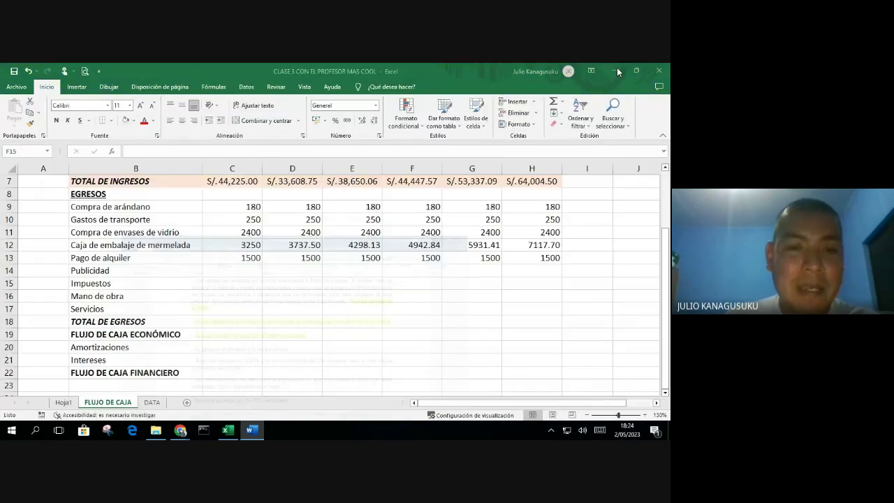
pyautogui.scroll(2, 279, 327)
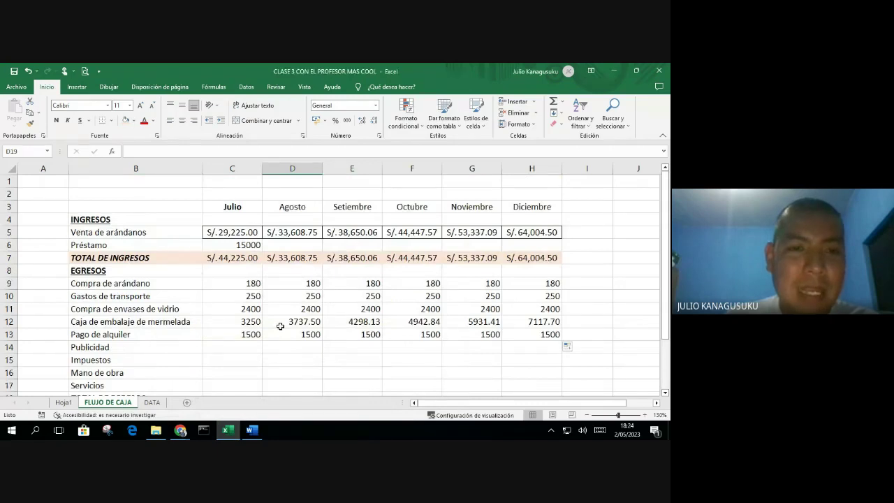
# Enter =C5*10% in C14 so July's Publicidad shows S/. 2,922.50.
pyautogui.click(242, 231)
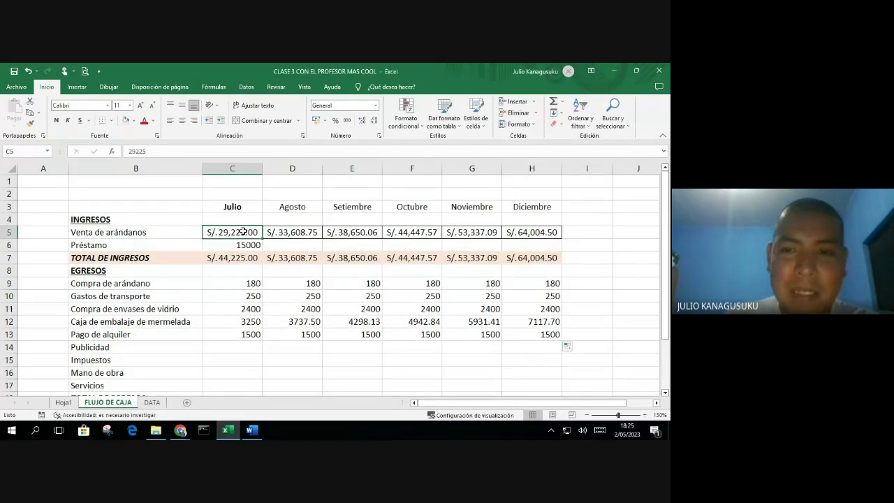
pyautogui.hotkey('ctrl', 'shift', 'Right')
pyautogui.scroll(-1, 346, 244)
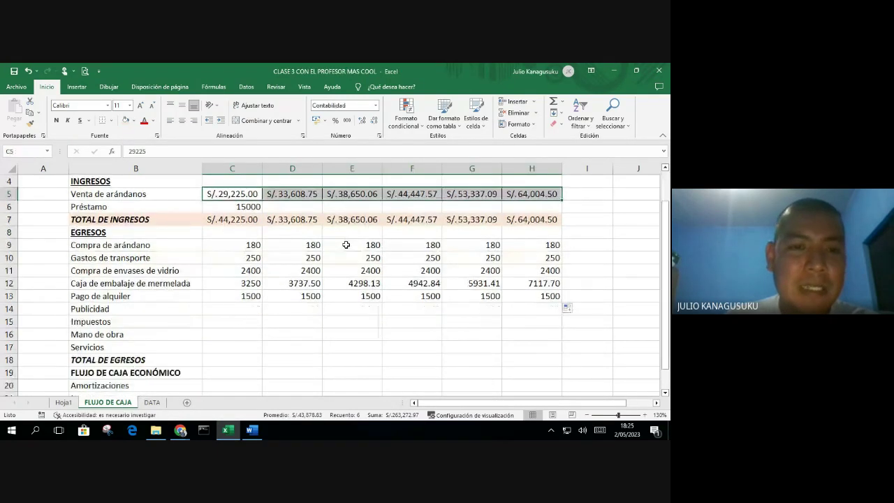
pyautogui.click(240, 309)
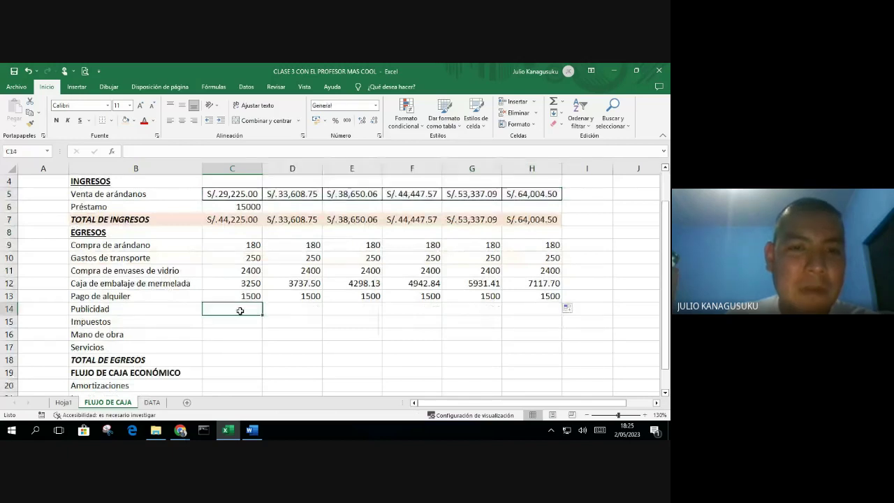
pyautogui.scroll(1, 259, 311)
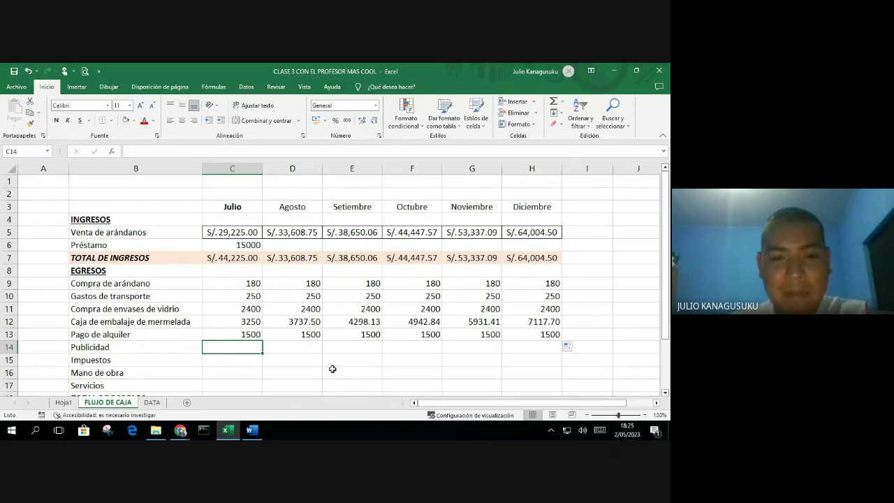
pyautogui.write('=')
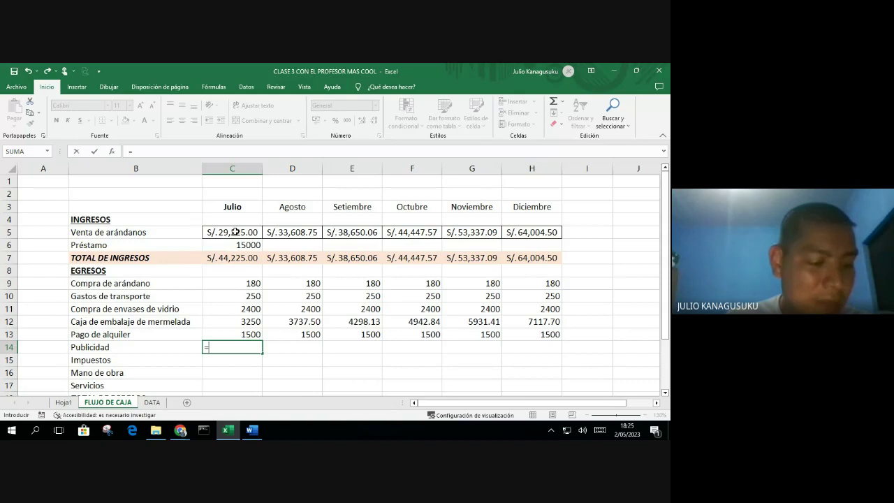
pyautogui.click(235, 232)
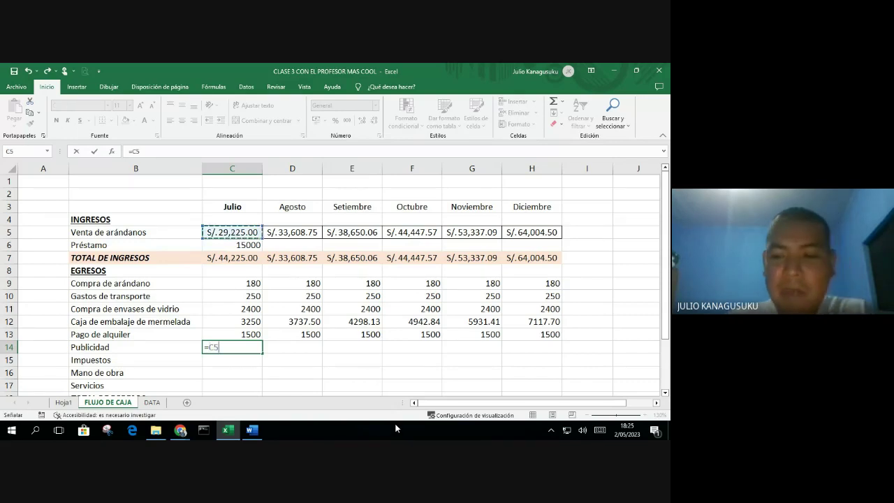
pyautogui.write('*')
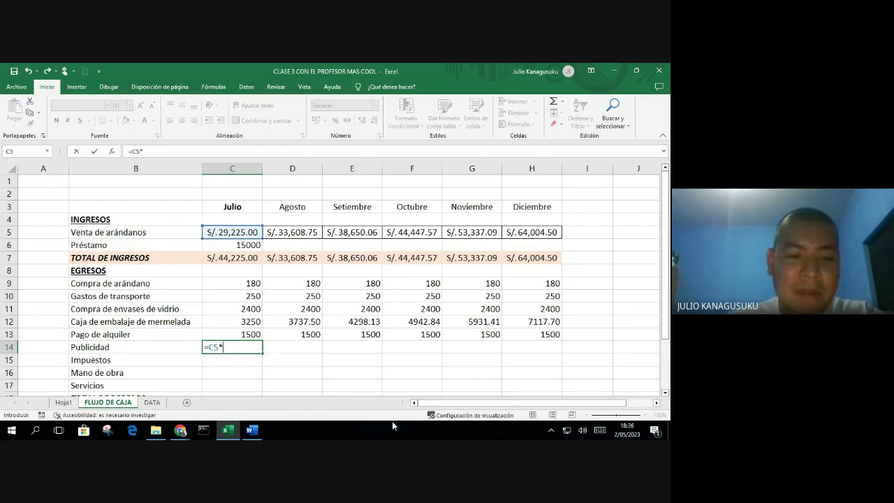
pyautogui.write('10')
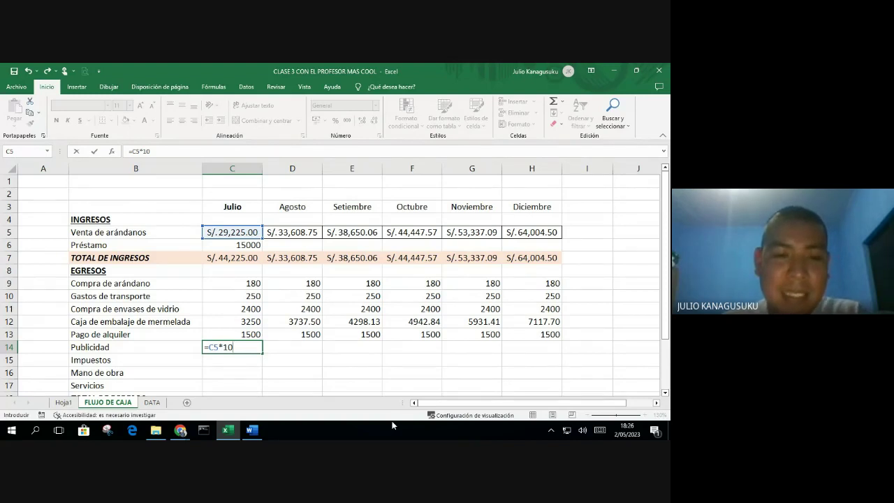
pyautogui.write('%')
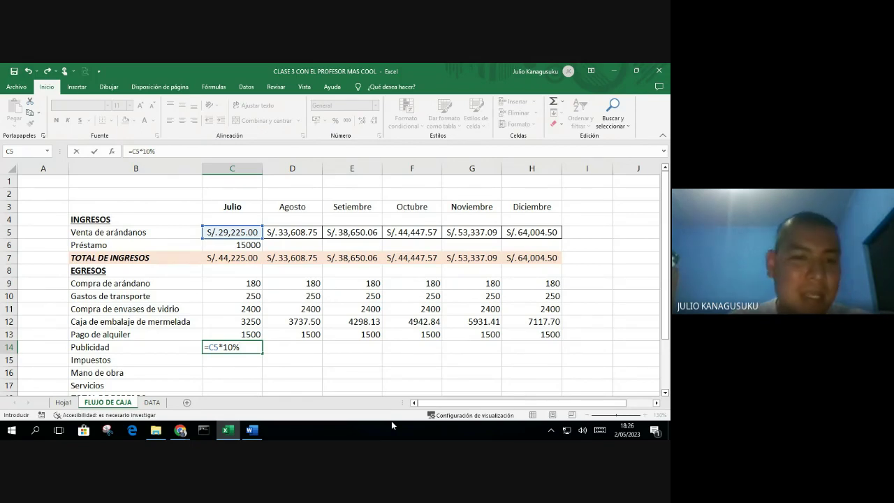
pyautogui.press('Return')
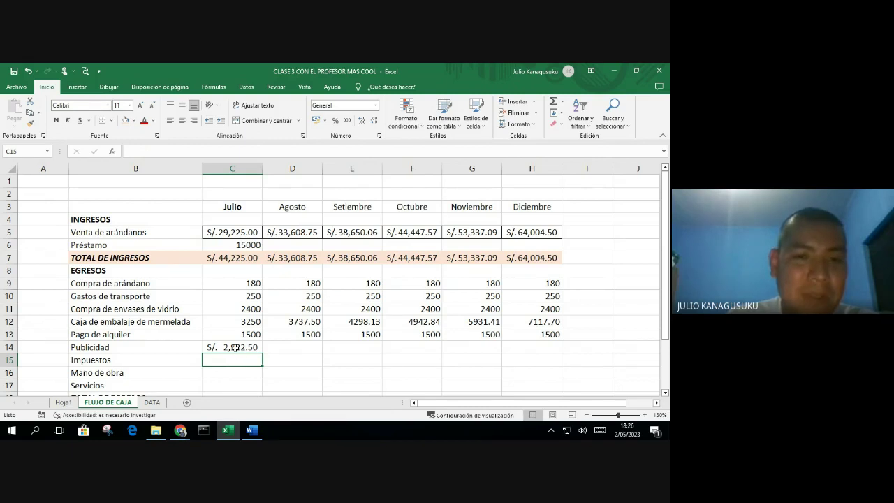
# Copy the July advertising formula across the Publicidad row to H14.
pyautogui.click(234, 347)
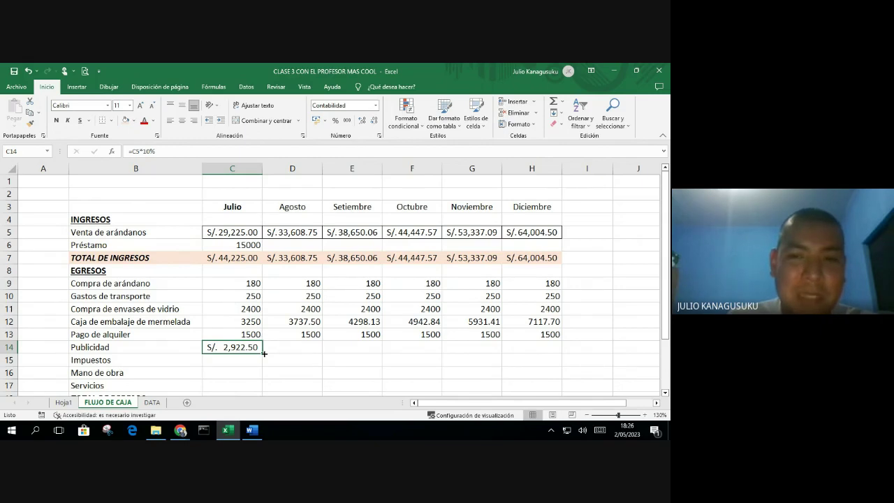
pyautogui.moveTo(264, 354); pyautogui.dragTo(310, 356)
pyautogui.moveTo(324, 431); pyautogui.dragTo(445, 296)
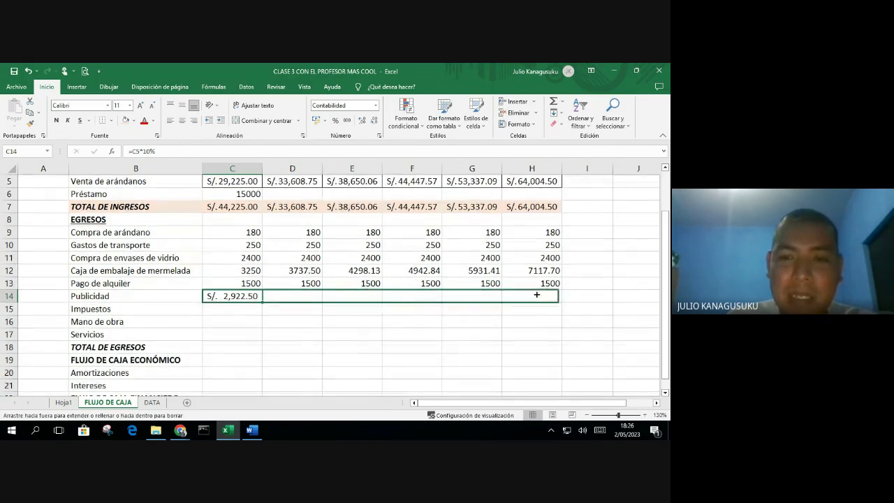
pyautogui.moveTo(445, 295); pyautogui.dragTo(539, 295)
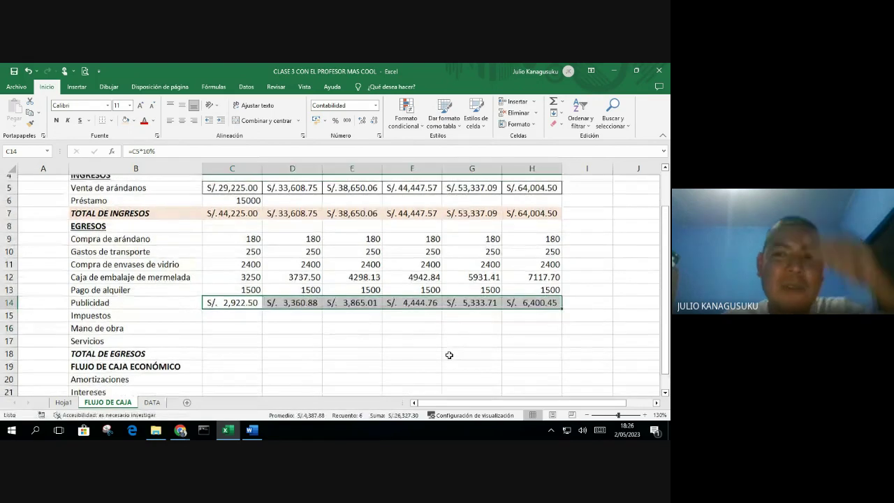
pyautogui.scroll(1, 449, 355)
pyautogui.click(587, 296)
pyautogui.click(318, 384)
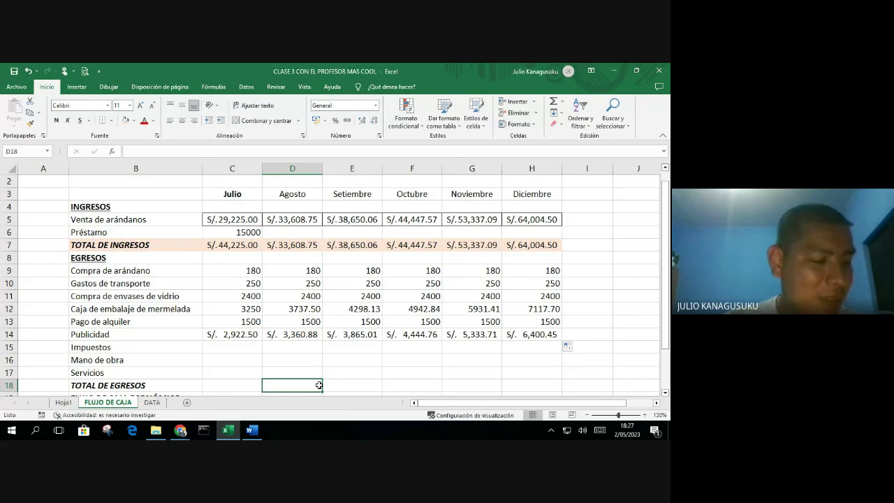
# Clear the advertising amounts from C14:H14, leaving July's Publicidad cell selected.
pyautogui.click(243, 336)
pyautogui.moveTo(255, 334); pyautogui.dragTo(549, 334)
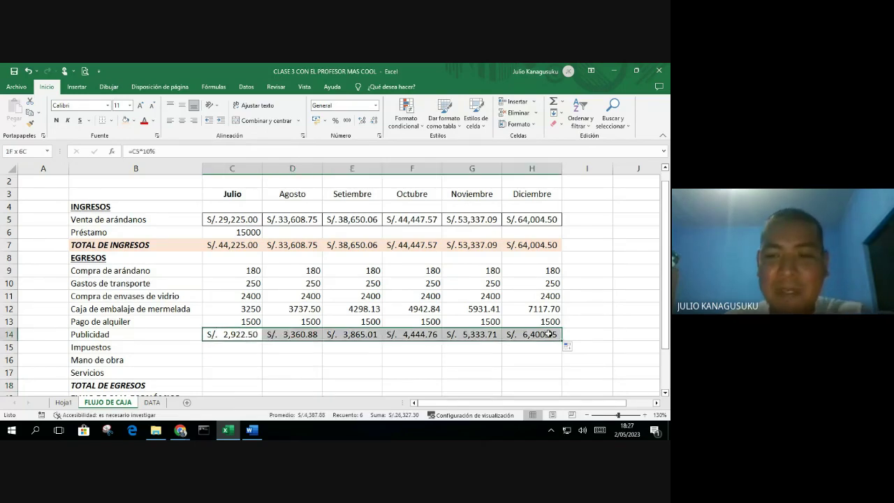
pyautogui.press('Delete')
pyautogui.moveTo(287, 360); pyautogui.dragTo(440, 359)
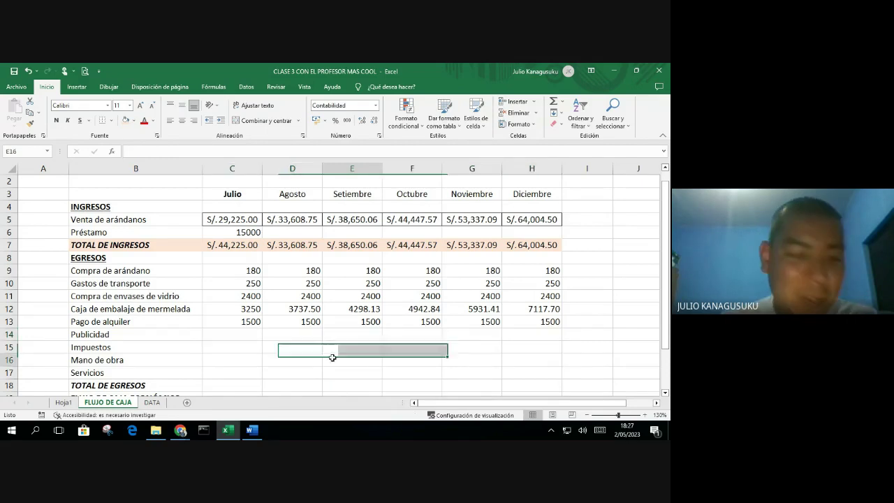
pyautogui.click(327, 359)
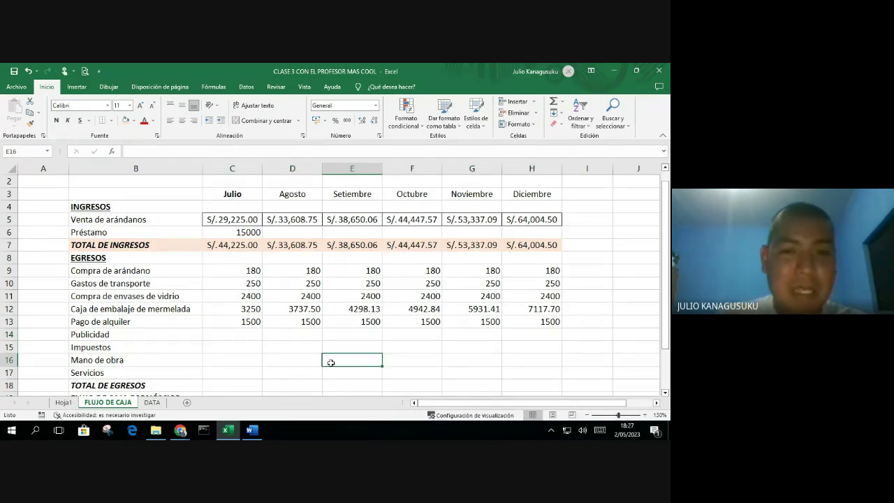
pyautogui.click(234, 334)
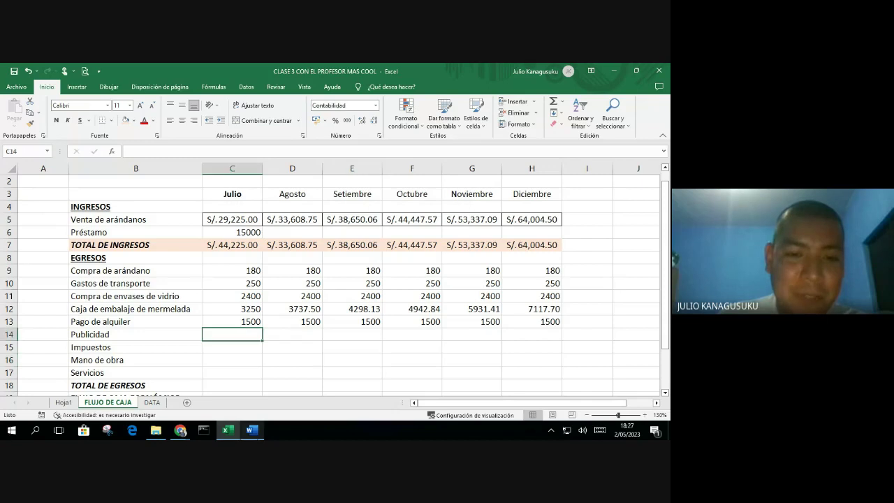
# Highlight the 'publicidad 10% of sales' line yellow in the Word statement.
pyautogui.click(258, 430)
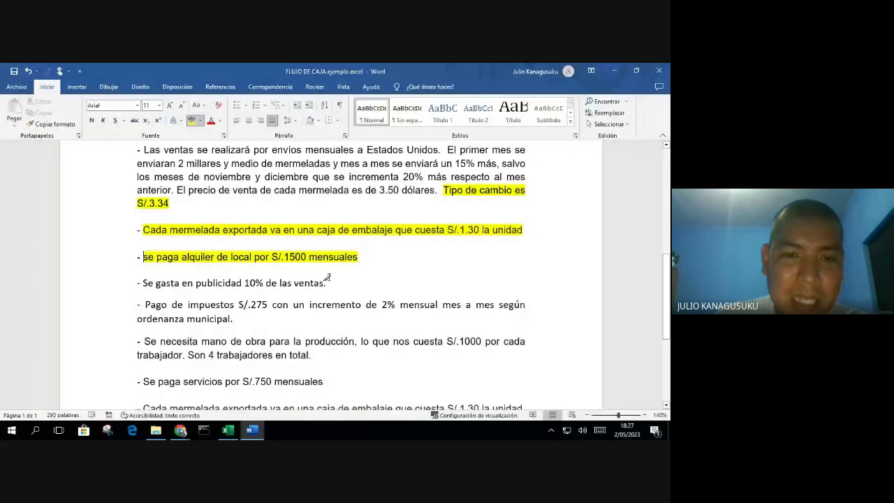
pyautogui.moveTo(327, 282); pyautogui.dragTo(137, 283)
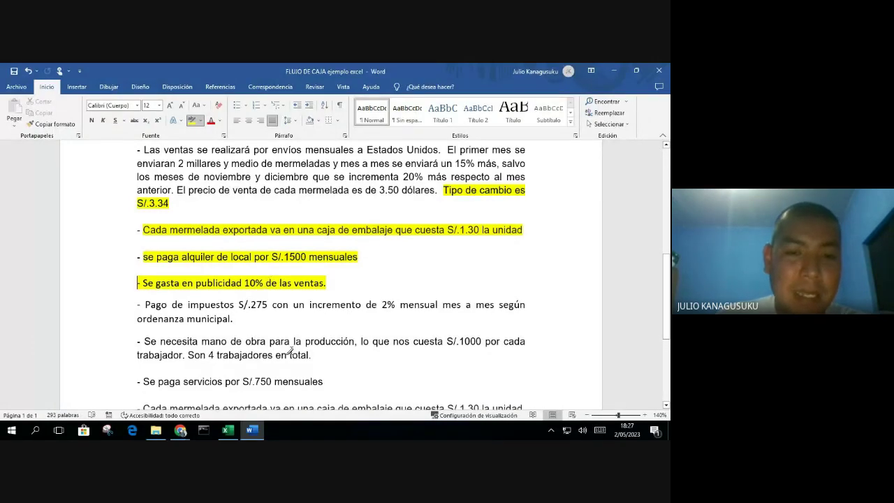
pyautogui.click(228, 431)
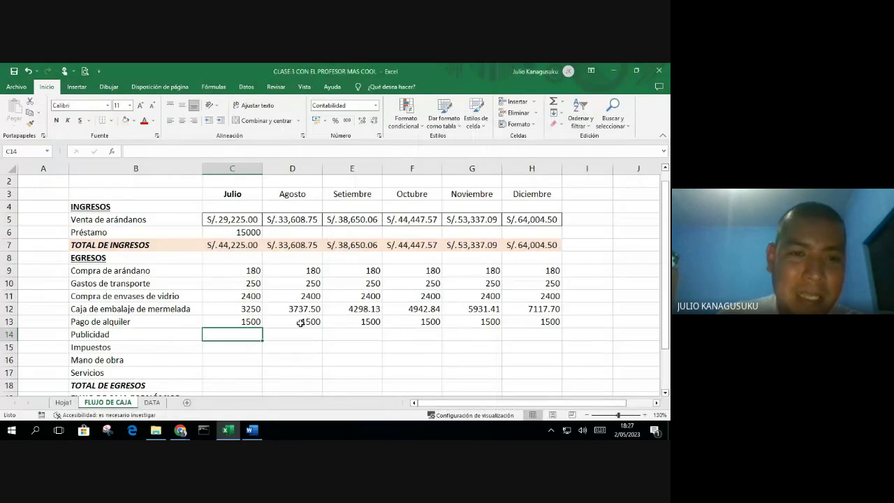
# Review the July and August sales in row 5, ending on Publicidad cell C14.
pyautogui.click(174, 219)
pyautogui.moveTo(210, 220); pyautogui.dragTo(545, 219)
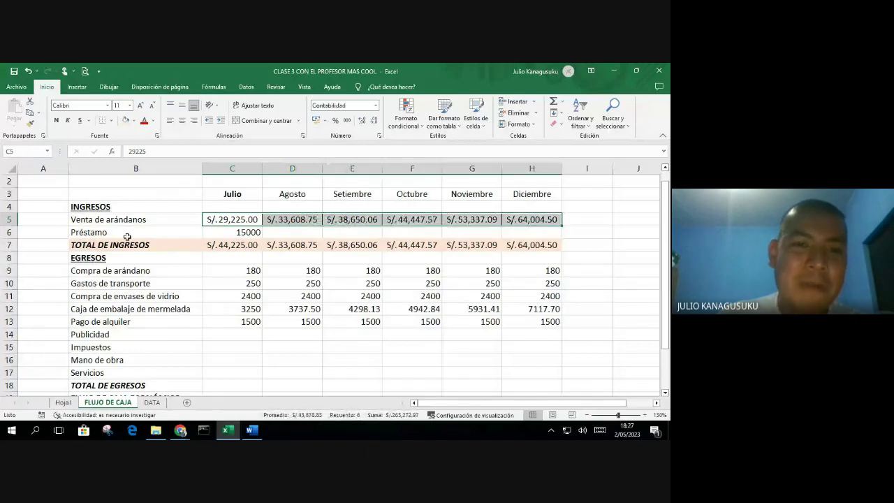
pyautogui.click(255, 220)
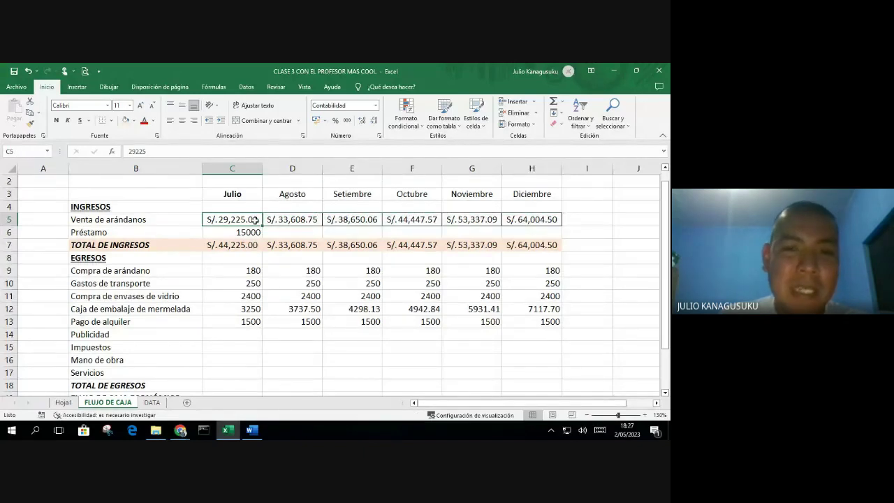
pyautogui.click(314, 221)
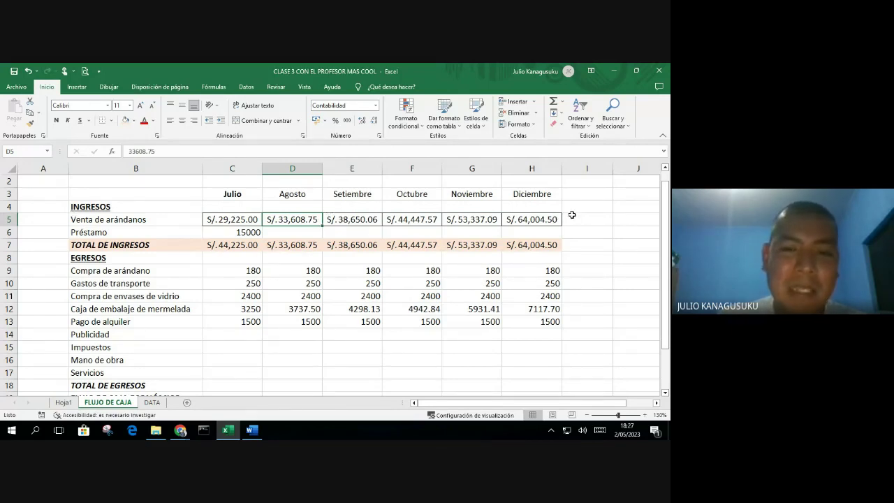
pyautogui.click(230, 335)
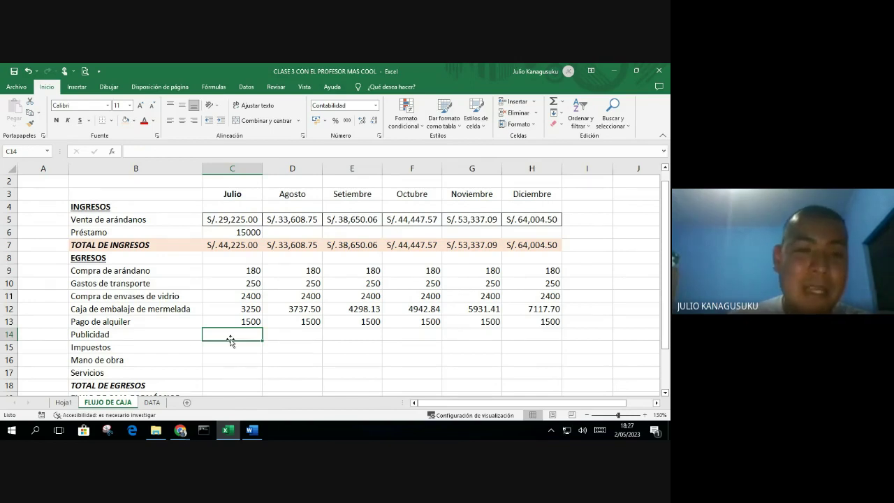
pyautogui.click(252, 222)
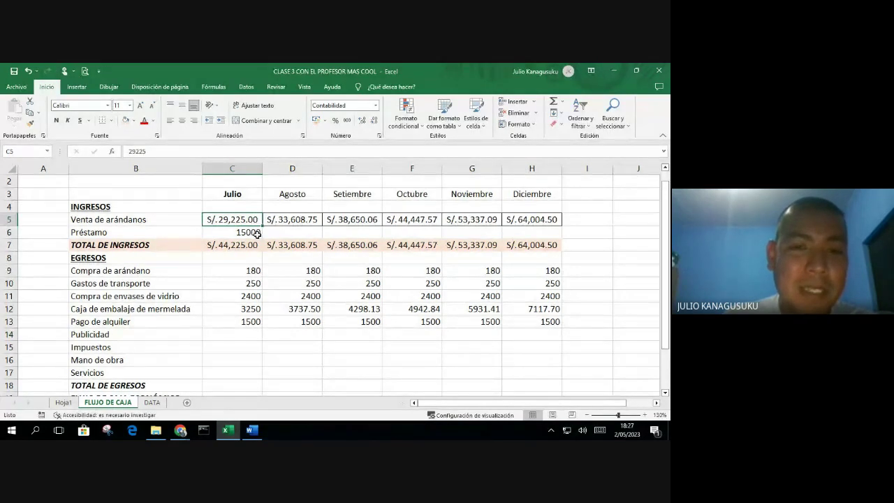
pyautogui.click(235, 336)
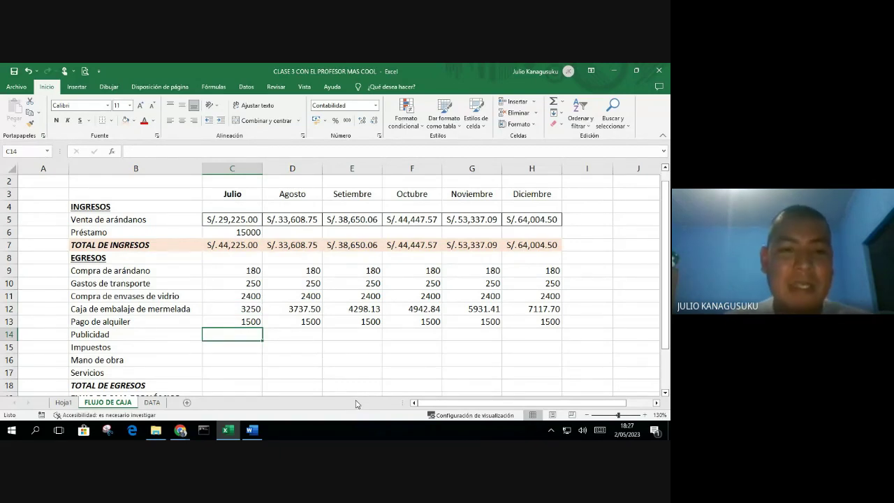
# Enter =C5*10% in C14 and drag it toward H14, S/. 2,922.50 through S/. 6,400.45.
pyautogui.write('=')
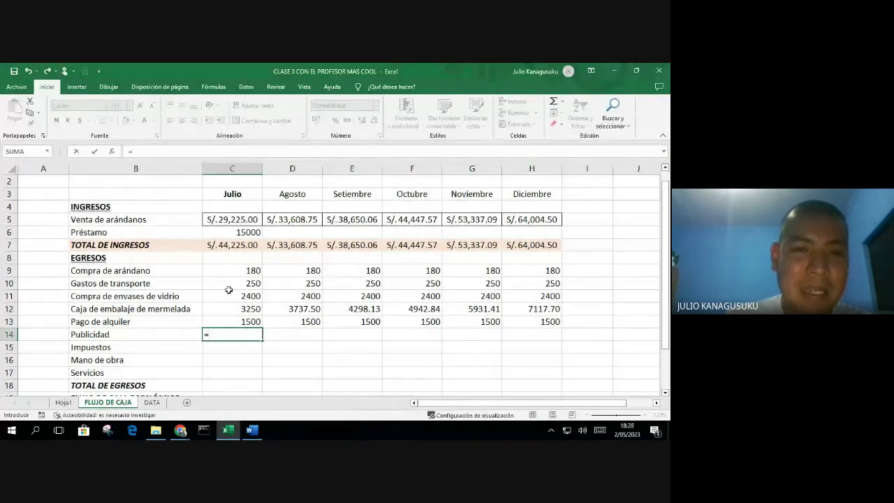
pyautogui.click(235, 219)
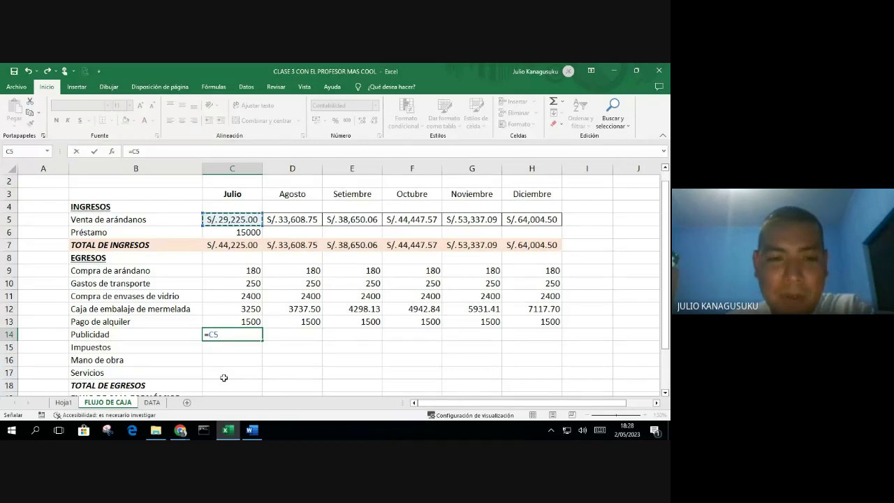
pyautogui.write('*')
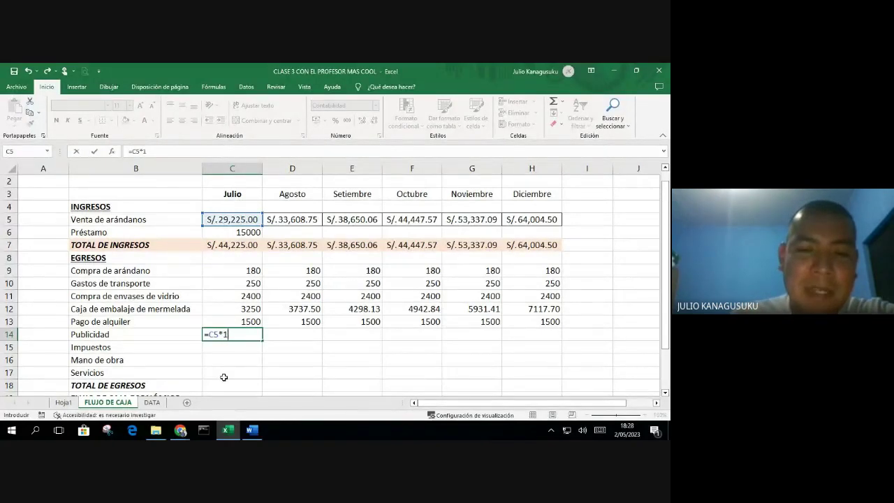
pyautogui.write('0')
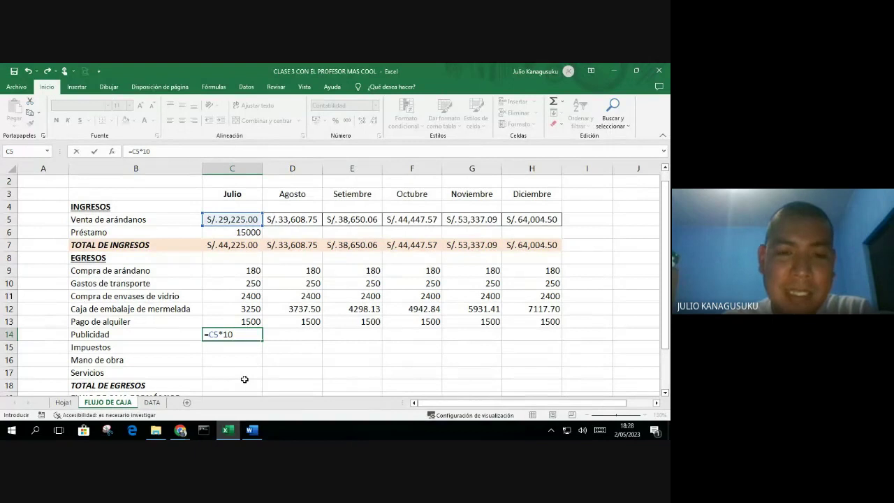
pyautogui.write('%')
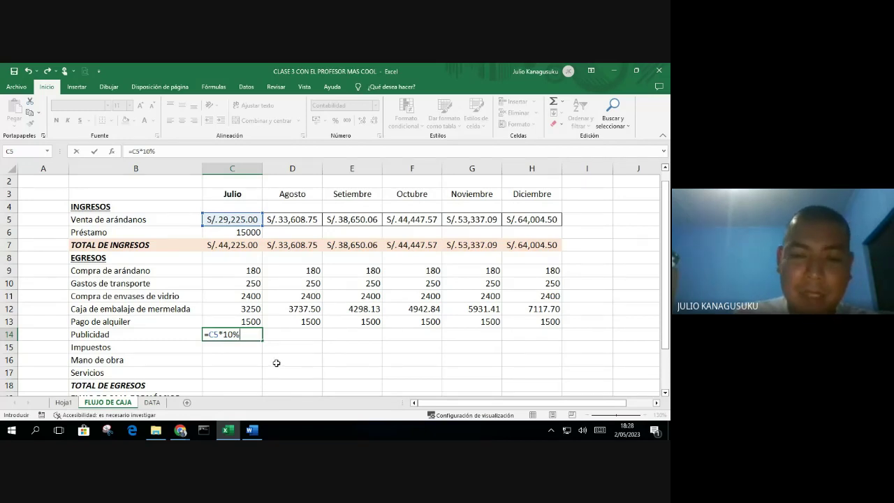
pyautogui.press('Return')
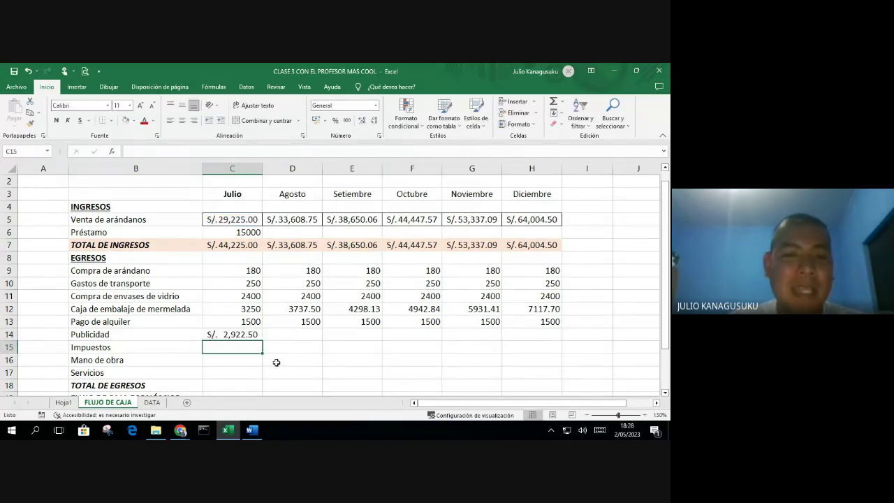
pyautogui.click(240, 334)
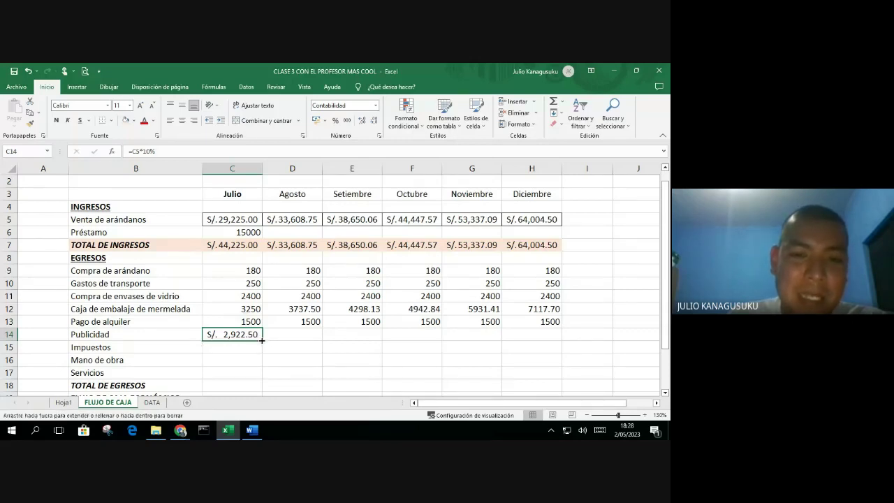
pyautogui.moveTo(271, 341); pyautogui.dragTo(531, 336)
# Finish filling the Publicidad formula through December in H14.
pyautogui.click(405, 363)
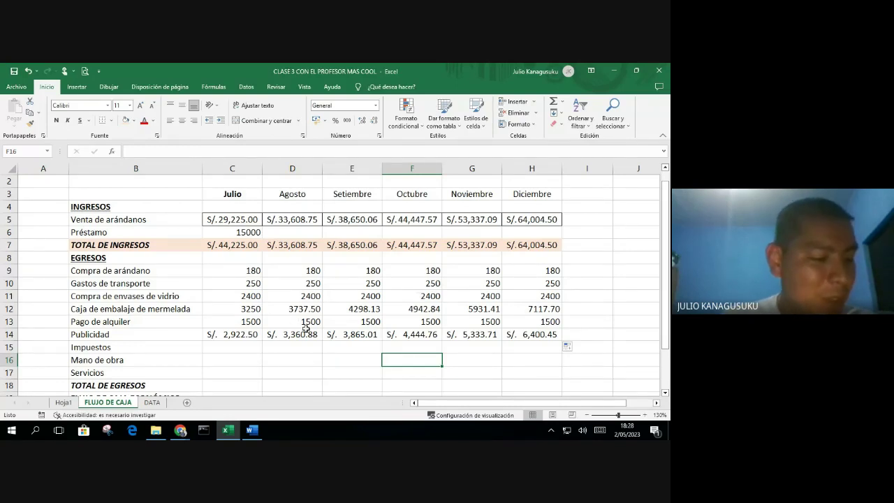
pyautogui.click(301, 370)
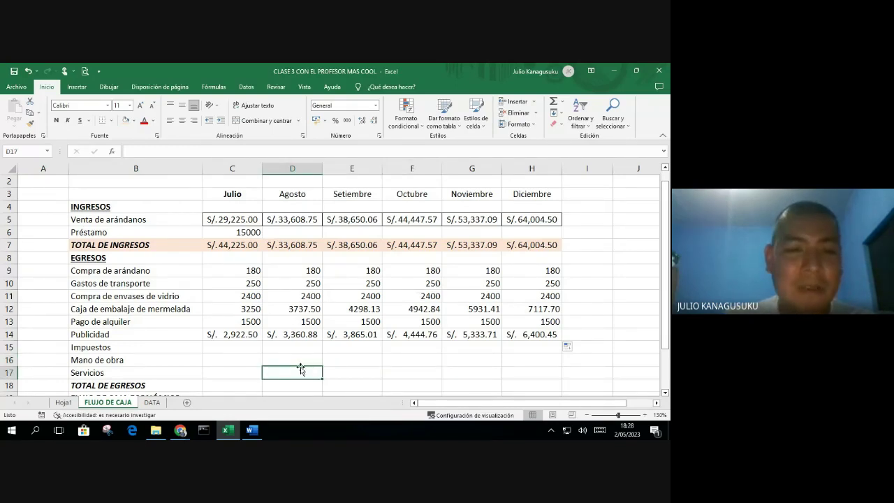
pyautogui.scroll(-1, 299, 364)
pyautogui.scroll(1, 299, 365)
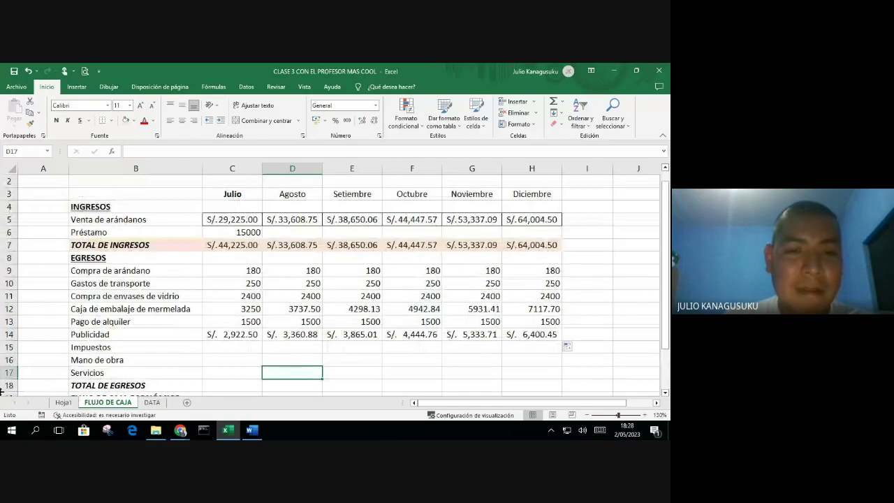
pyautogui.scroll(-1, 202, 305)
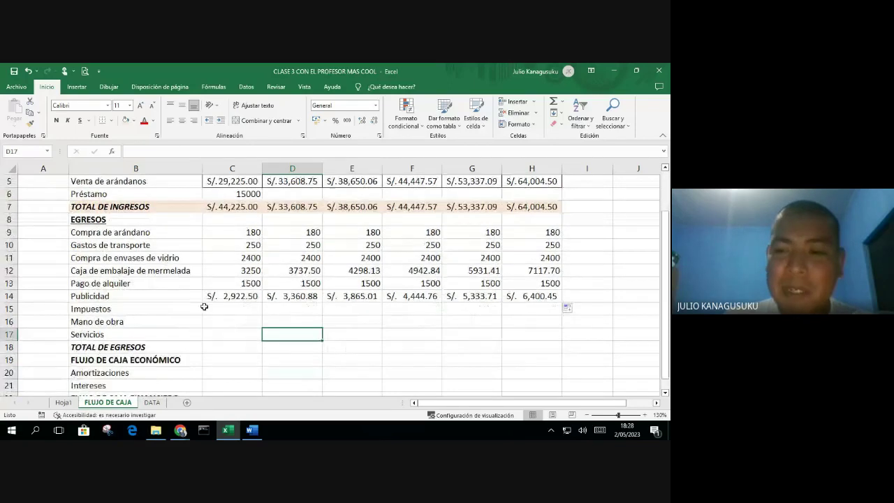
# Look up the S/.275 tax with 2% monthly growth in the Word statement.
pyautogui.click(252, 430)
pyautogui.scroll(-1, 361, 297)
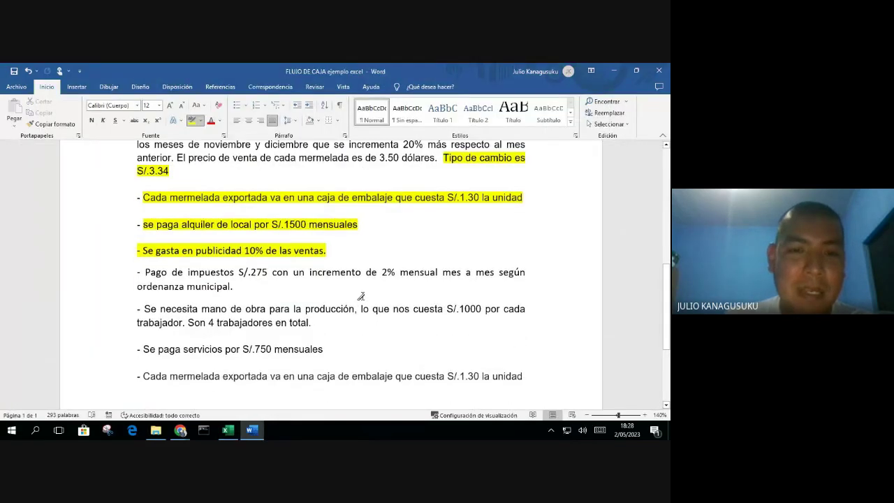
pyautogui.scroll(-1, 205, 267)
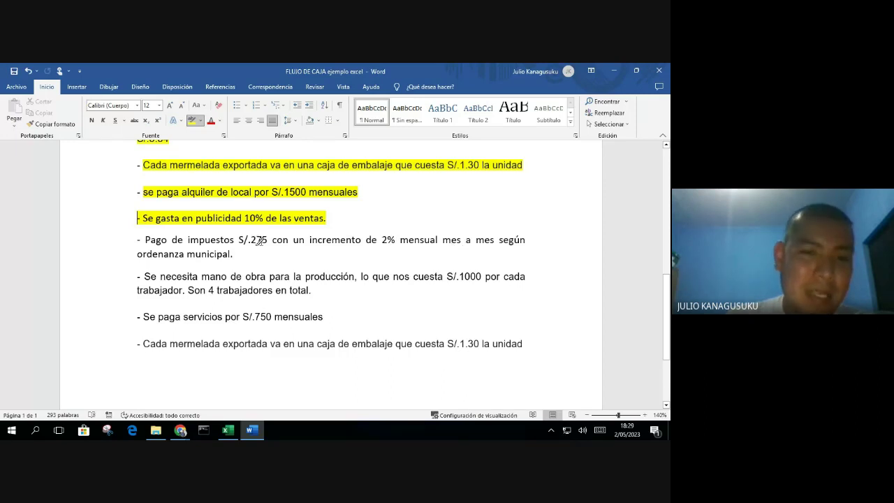
pyautogui.click(224, 429)
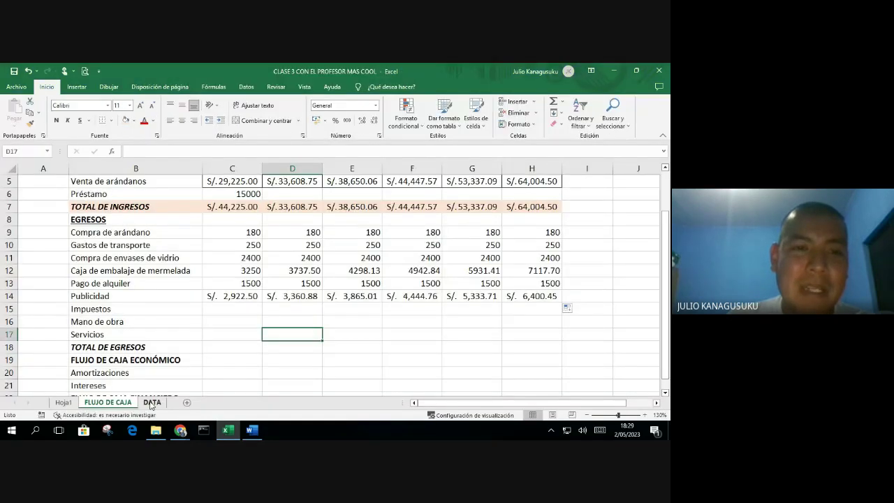
# Check the DATA sheet, then return to the FLUJO DE CAJA sheet.
pyautogui.click(150, 403)
pyautogui.click(144, 218)
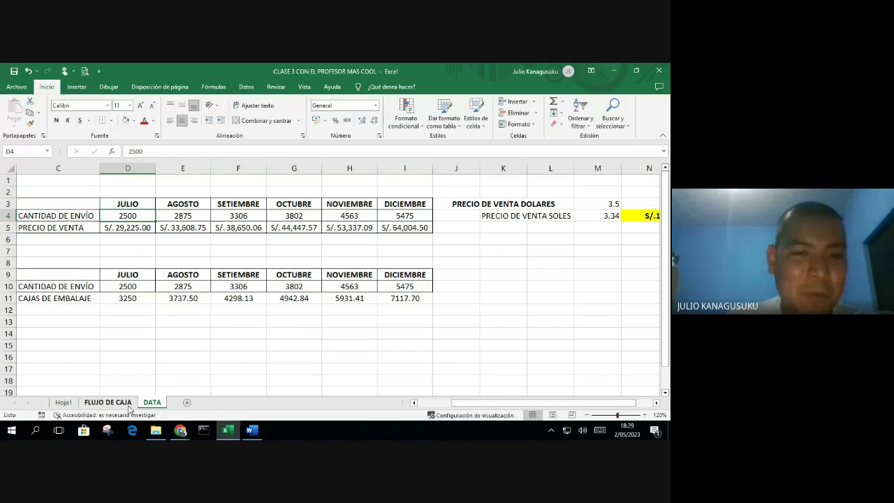
pyautogui.click(128, 407)
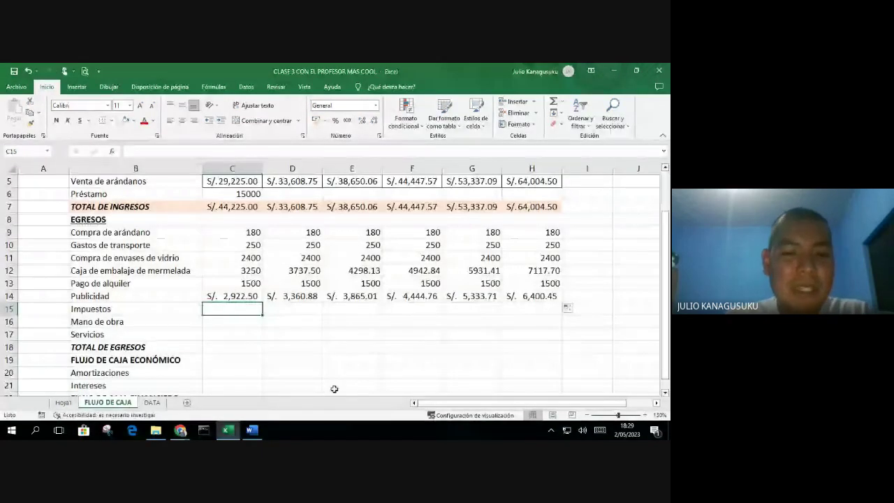
# Enter 275 as July's Impuestos in C15 and move to August's cell D15.
pyautogui.write('27')
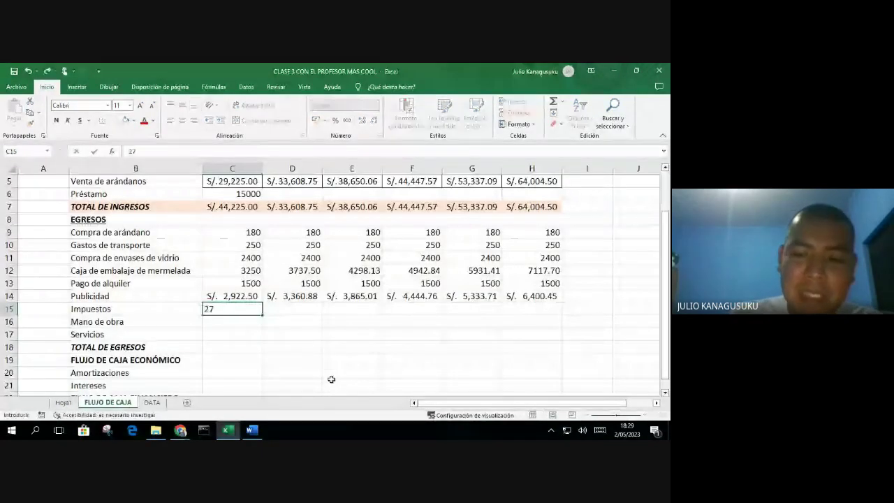
pyautogui.write('5')
pyautogui.press('Return')
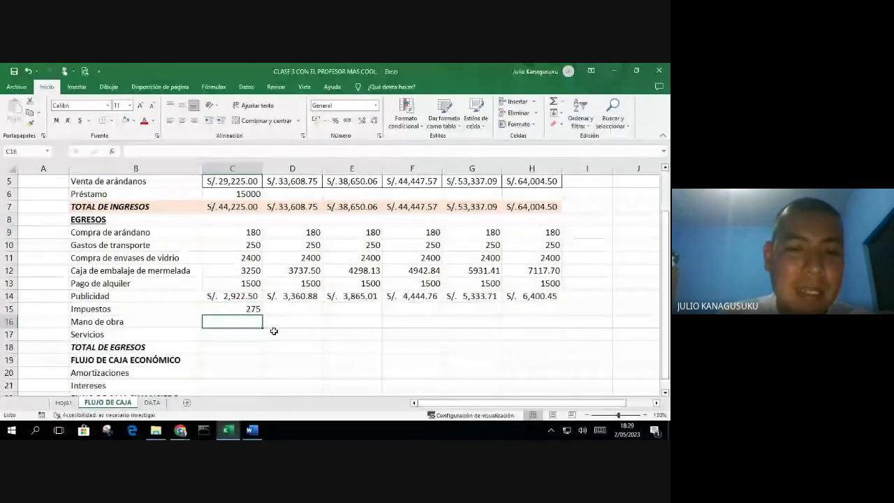
pyautogui.click(313, 308)
pyautogui.scroll(1, 310, 330)
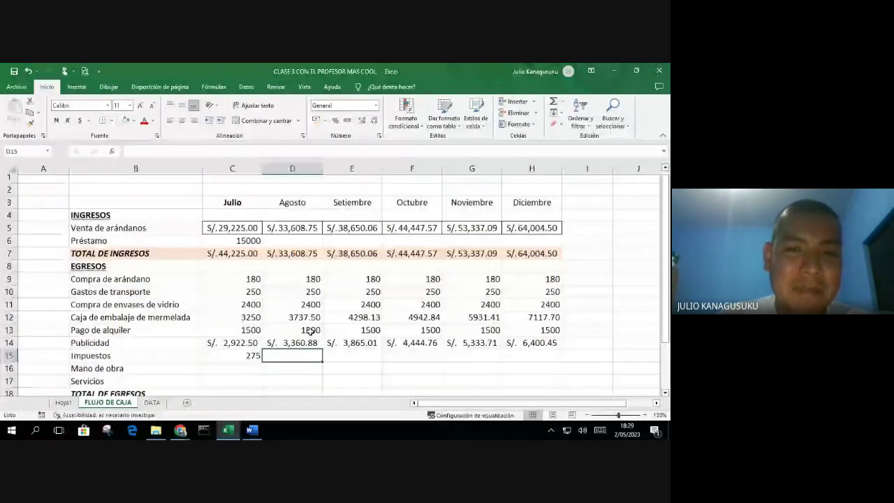
pyautogui.scroll(-1, 318, 331)
pyautogui.scroll(1, 326, 332)
pyautogui.scroll(-1, 325, 332)
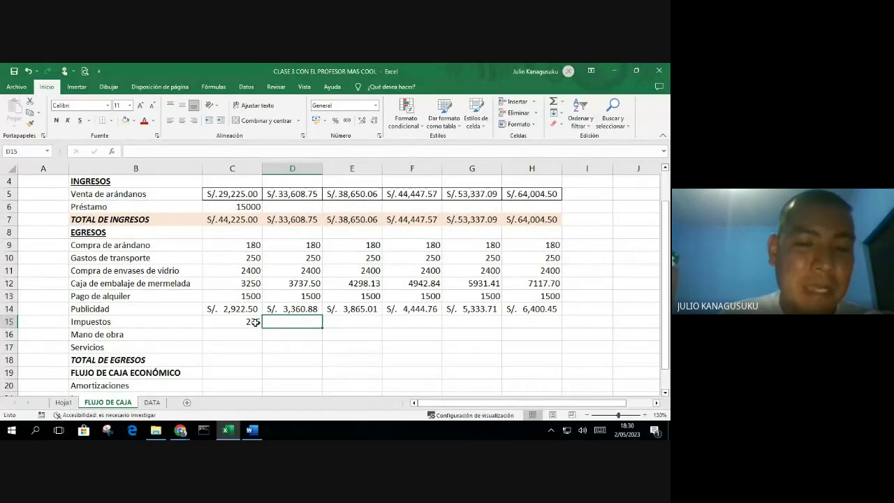
pyautogui.click(257, 322)
pyautogui.click(320, 324)
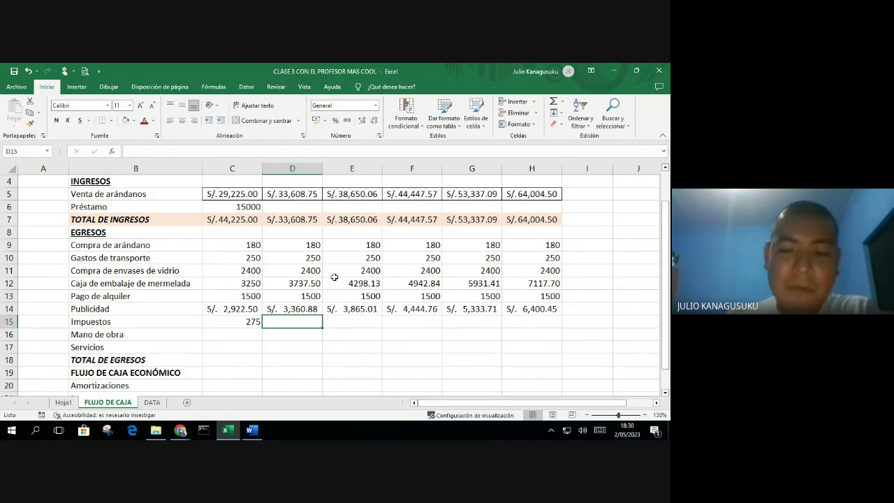
# Enter =C15+(C15*2%) in D15 so August's Impuestos shows 280.5.
pyautogui.write('=')
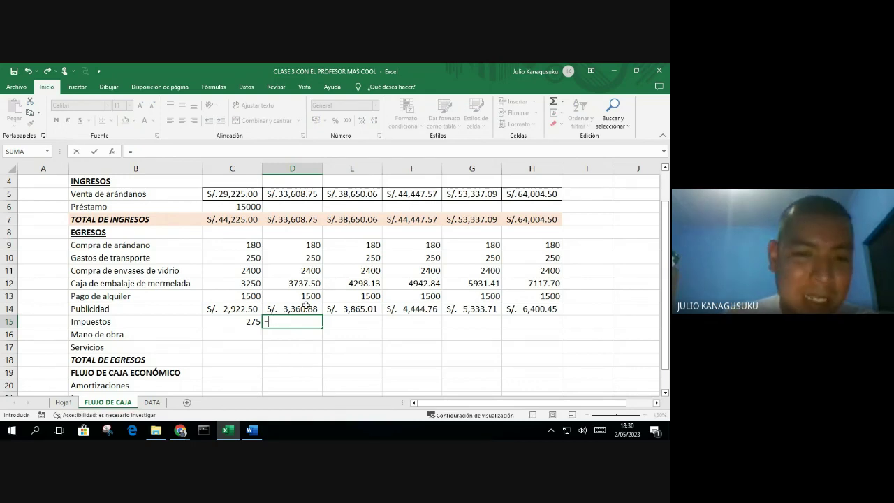
pyautogui.click(246, 323)
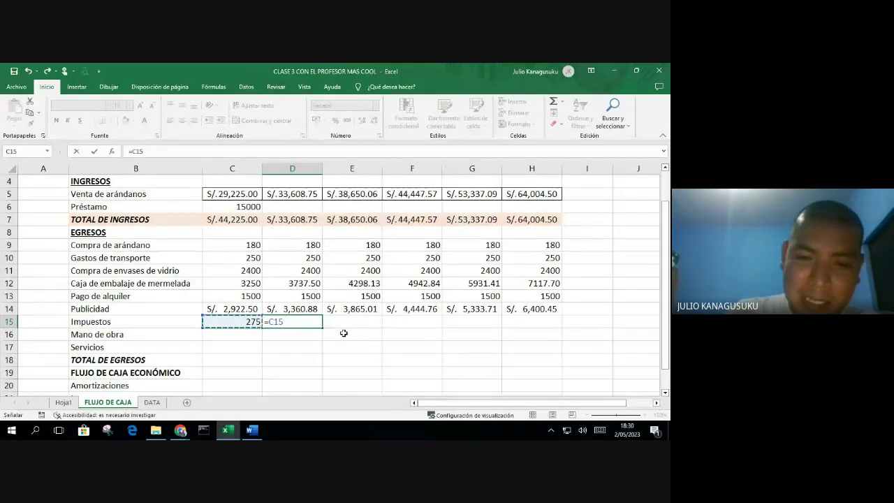
pyautogui.write('+')
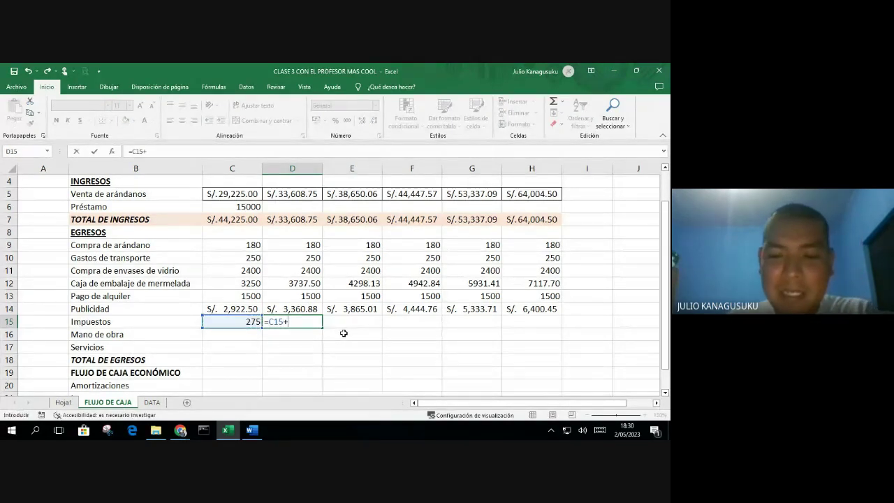
pyautogui.write('(')
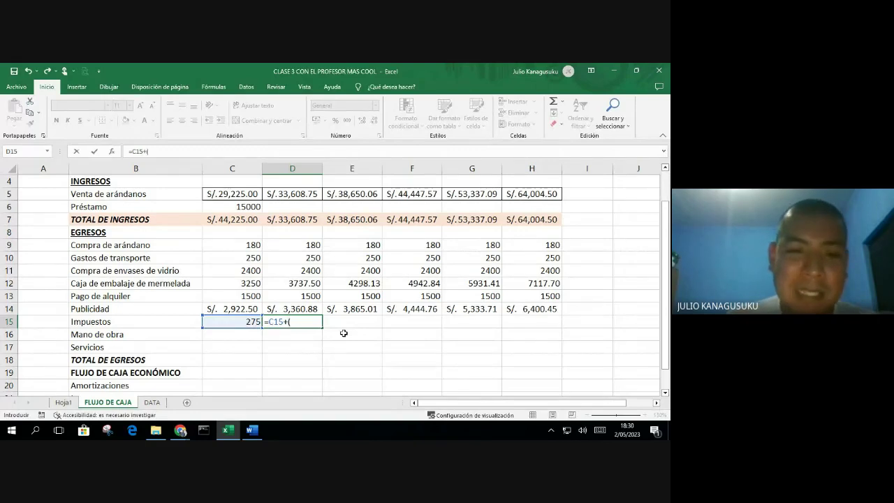
pyautogui.click(241, 323)
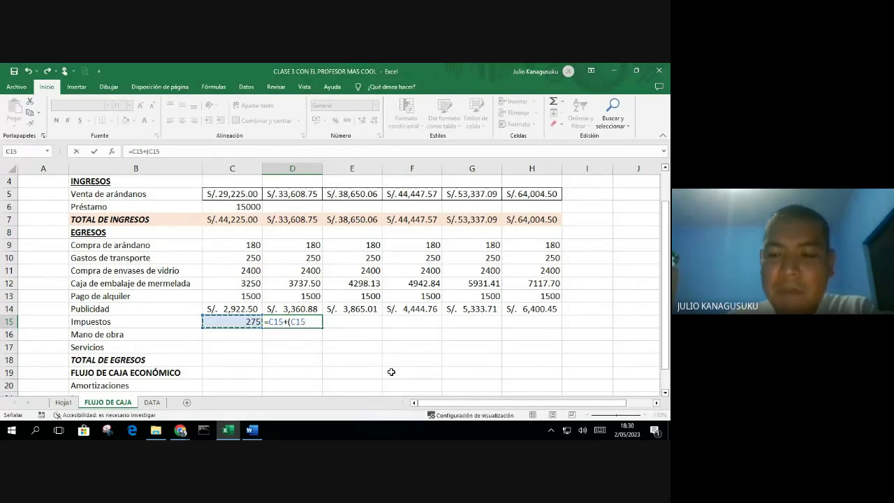
pyautogui.write('*')
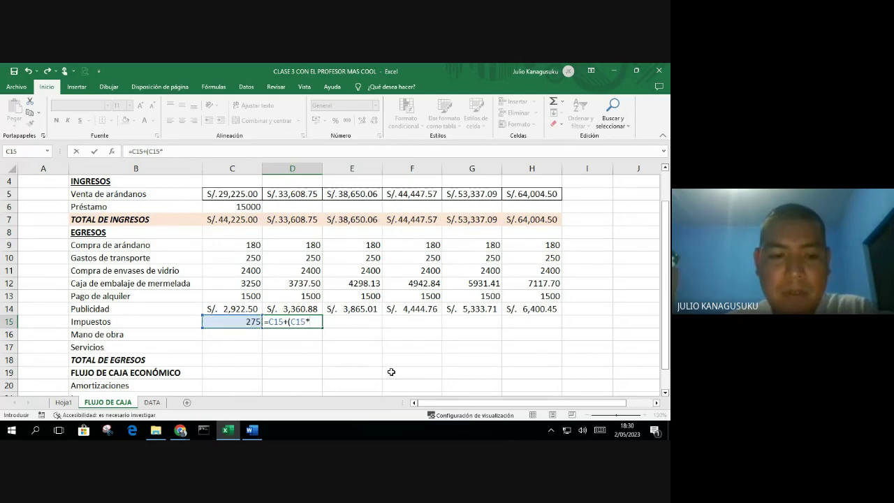
pyautogui.write('2%')
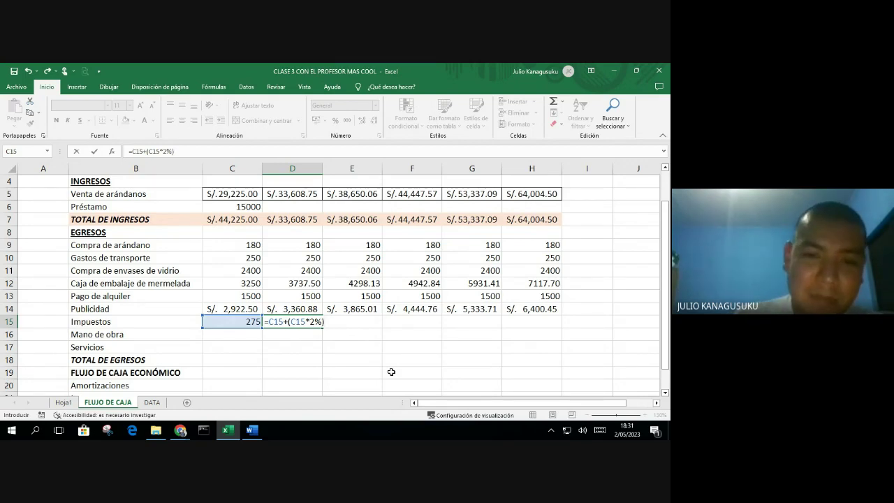
pyautogui.press('Return')
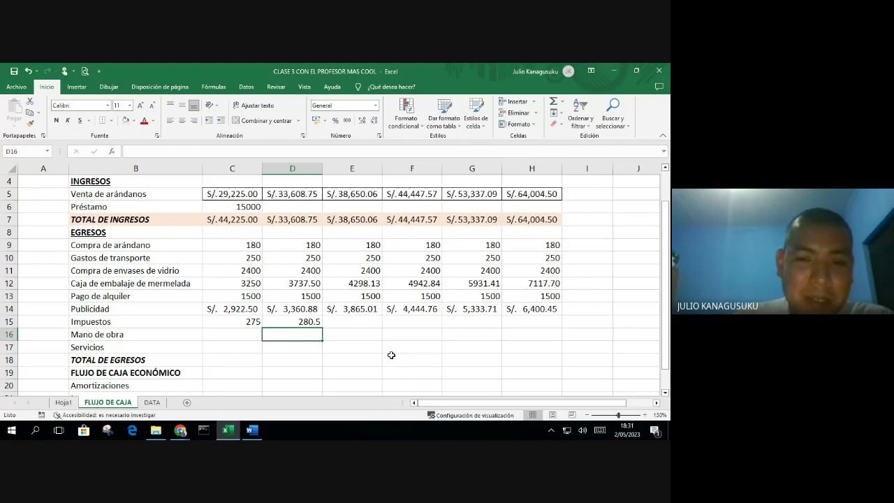
pyautogui.click(316, 321)
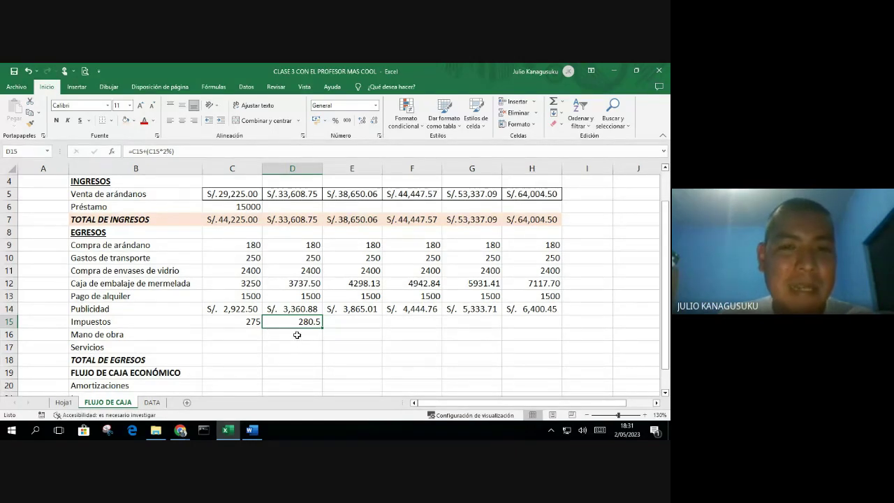
pyautogui.scroll(1, 297, 335)
pyautogui.scroll(-1, 296, 334)
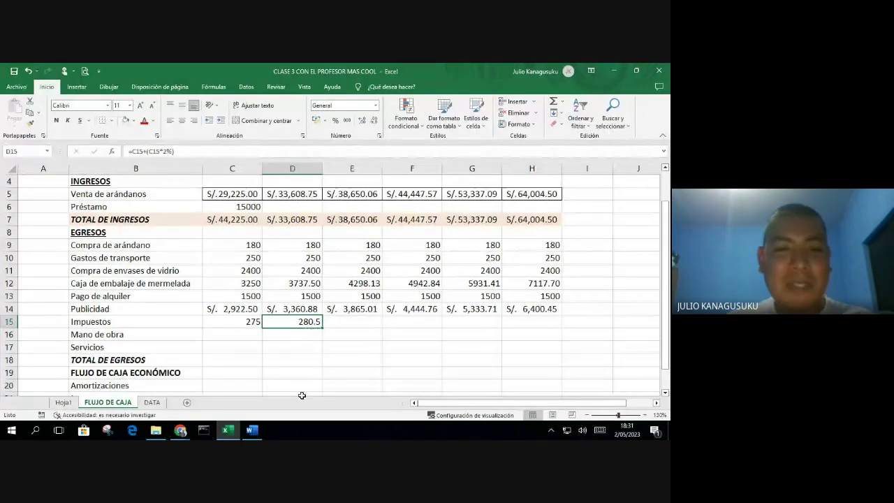
# Copy D15's 2% growth tax formula across the Impuestos row to H15.
pyautogui.click(253, 322)
pyautogui.scroll(1, 266, 336)
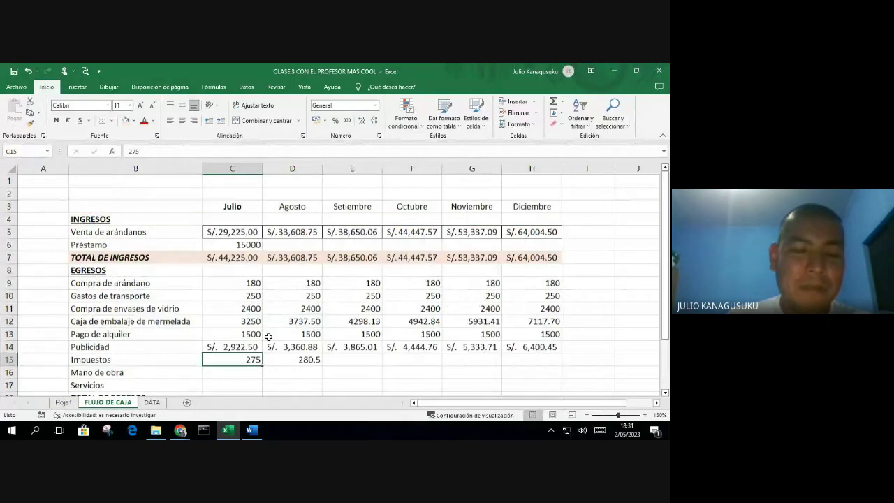
pyautogui.scroll(-1, 268, 338)
pyautogui.scroll(1, 276, 345)
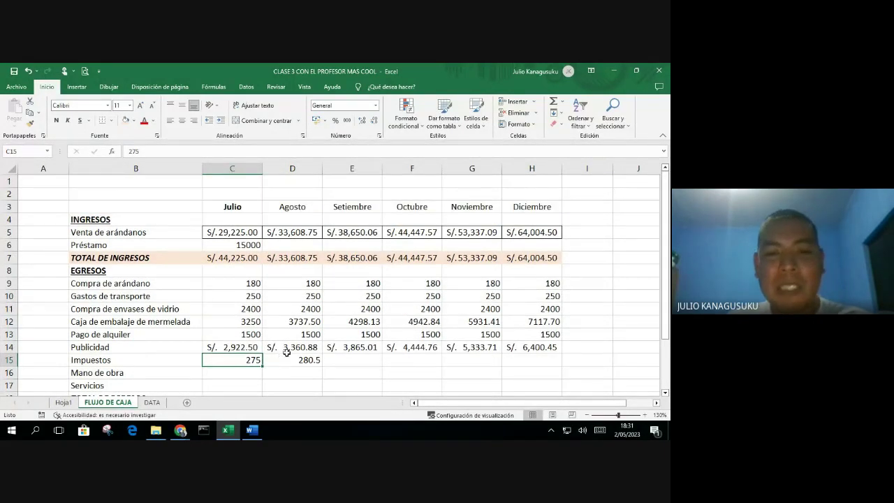
pyautogui.click(301, 361)
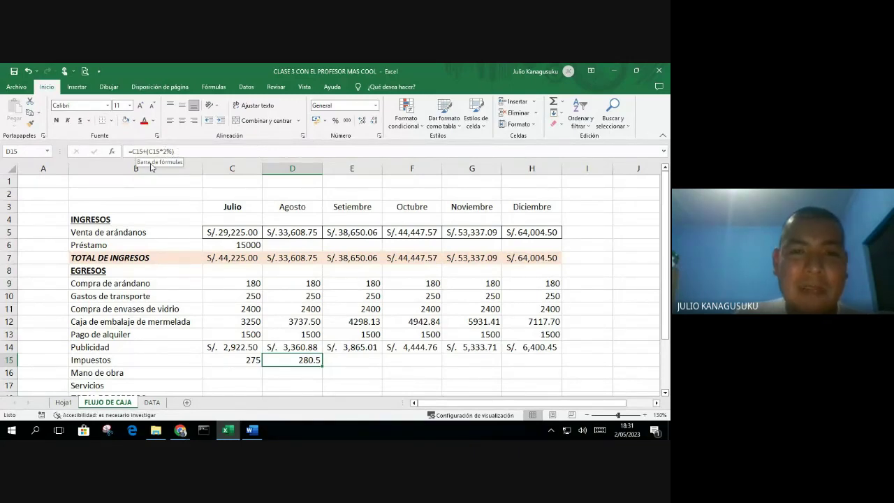
pyautogui.scroll(-1, 289, 323)
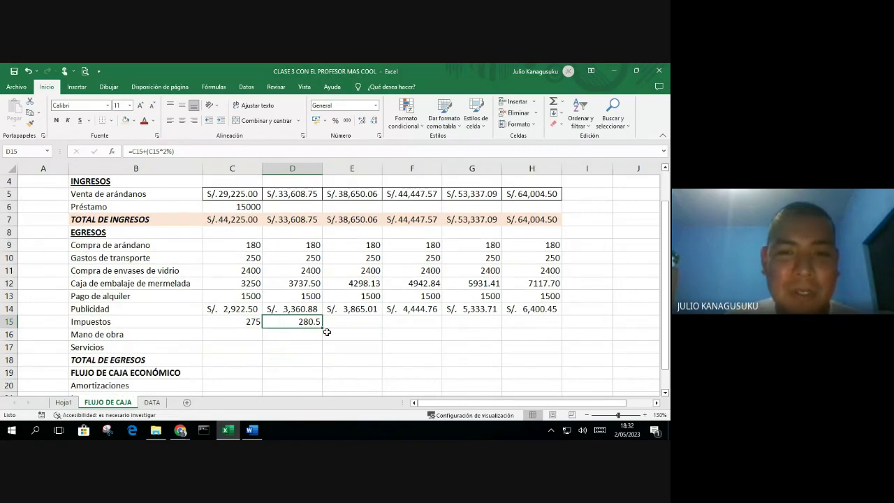
pyautogui.scroll(1, 327, 332)
pyautogui.scroll(-1, 327, 332)
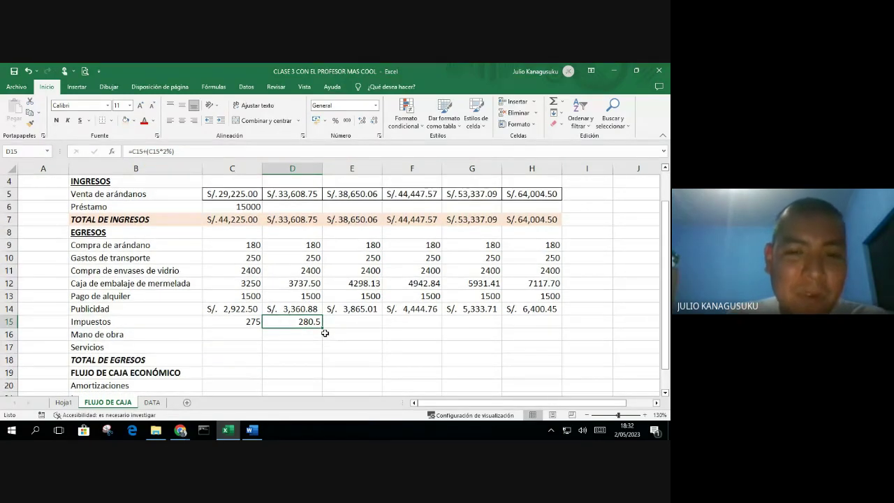
pyautogui.scroll(1, 331, 324)
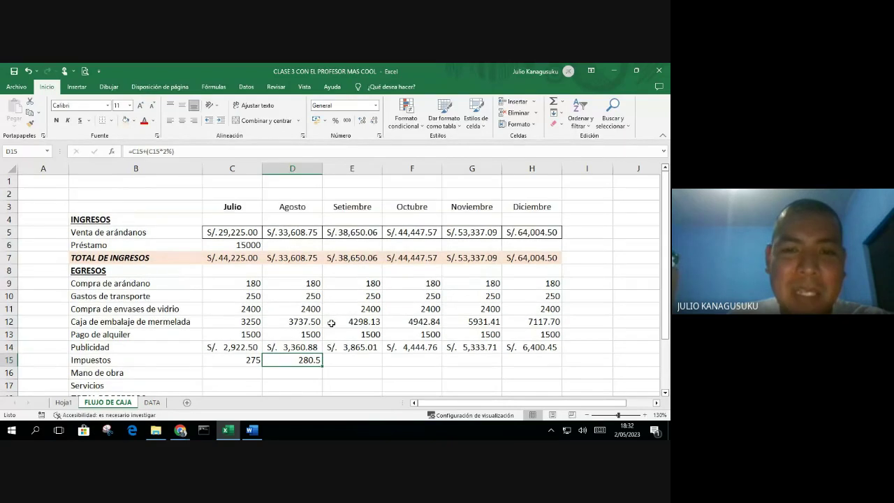
pyautogui.scroll(-1, 331, 317)
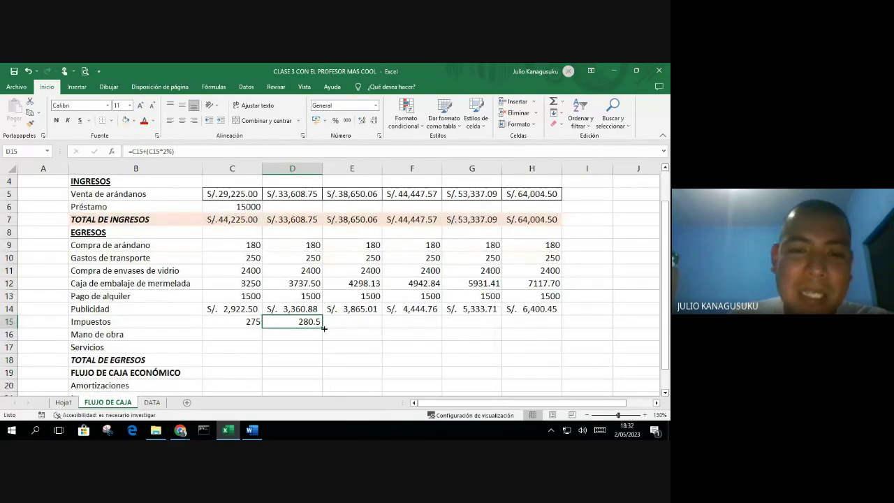
pyautogui.moveTo(323, 327); pyautogui.dragTo(544, 322)
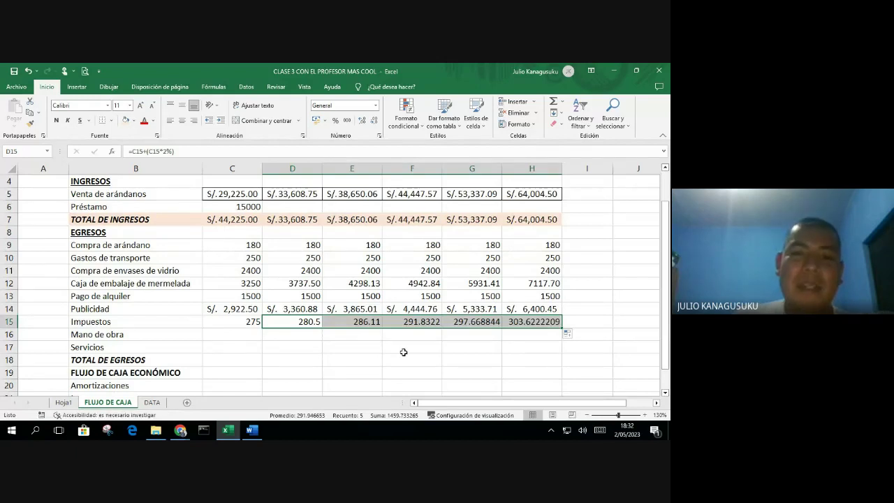
pyautogui.click(403, 349)
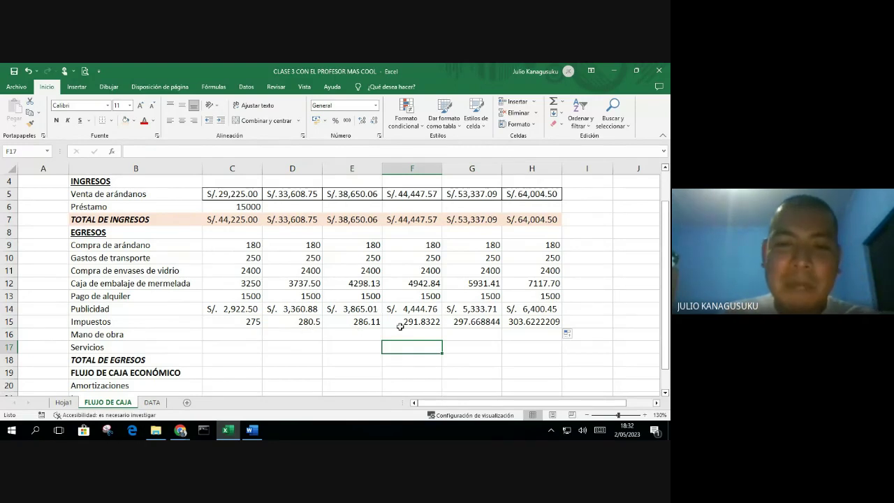
# Format E15:H15 to two decimals, showing 286.11, 291.83, 297.67 and 303.62.
pyautogui.moveTo(373, 323); pyautogui.dragTo(516, 321)
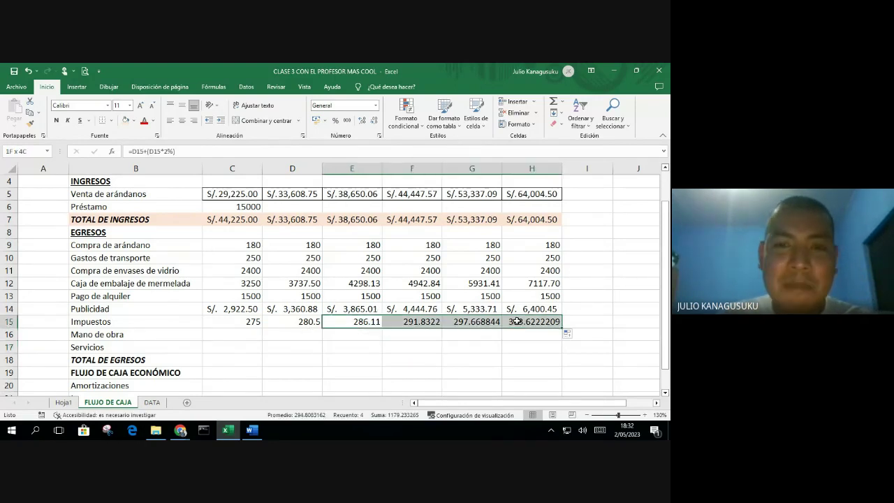
pyautogui.click(375, 122)
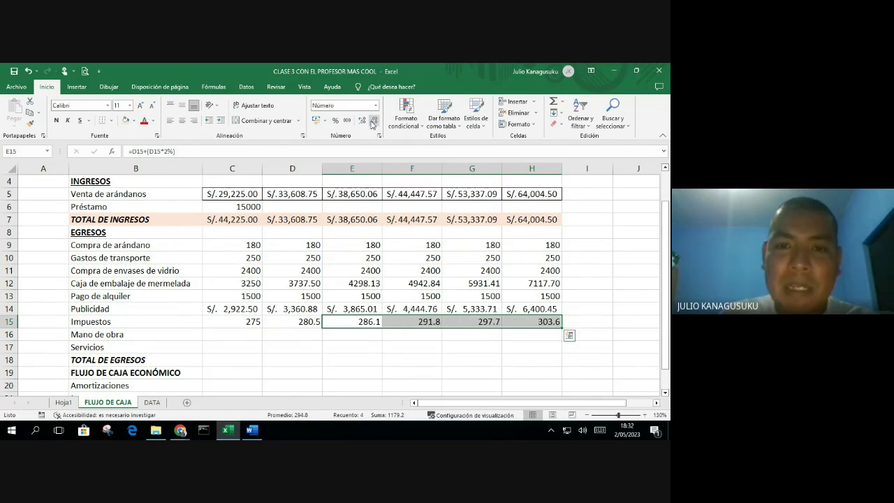
pyautogui.click(361, 120)
# Highlight the 'Pago de impuestos' S/.275 with 2% monthly increase line in yellow in Word.
pyautogui.click(351, 360)
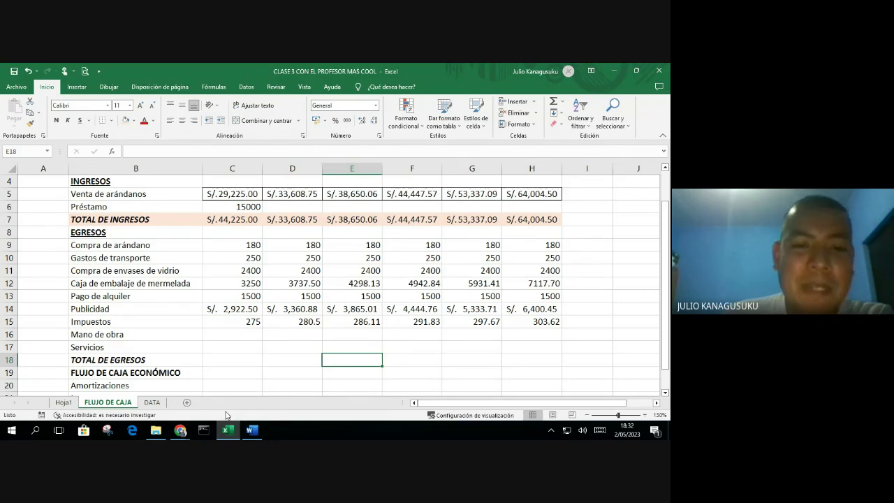
pyautogui.click(252, 431)
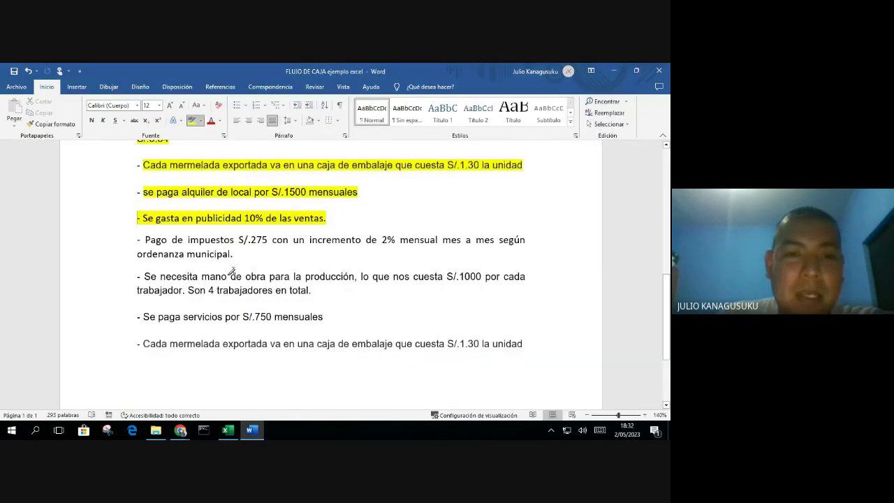
pyautogui.moveTo(246, 256); pyautogui.dragTo(100, 245)
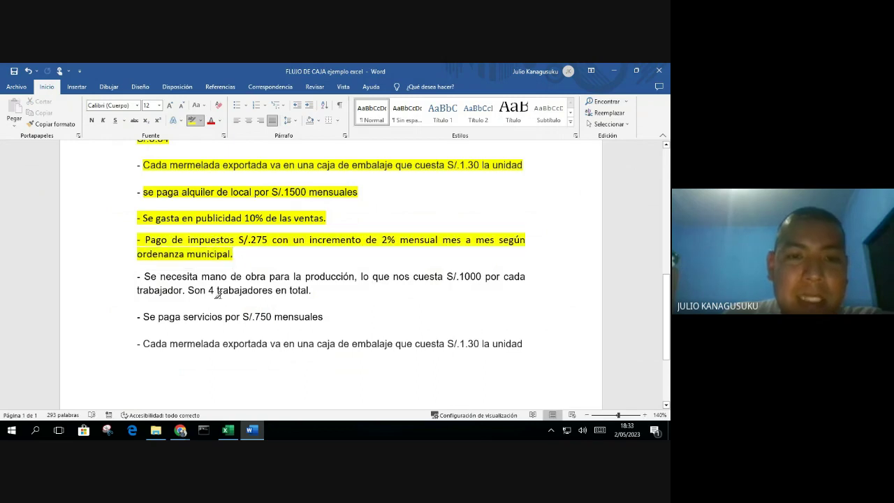
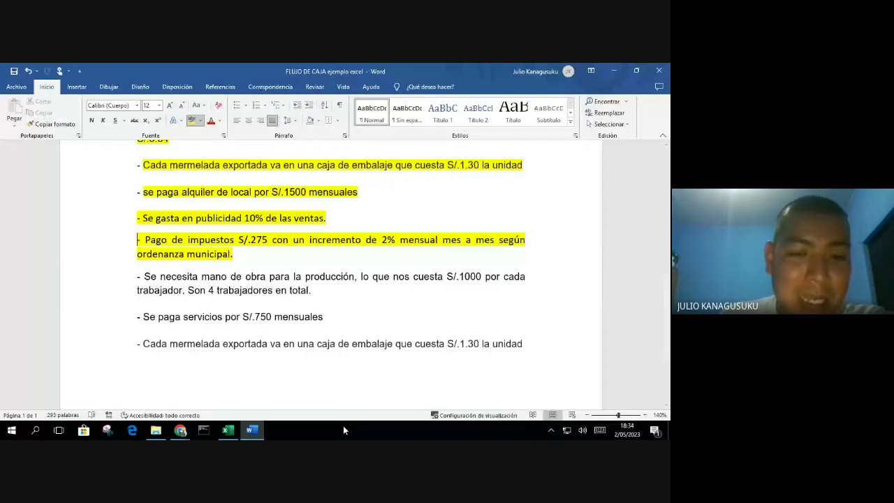
# Switch from the Word cost notes back to the cash-flow workbook in Excel.
pyautogui.click(227, 430)
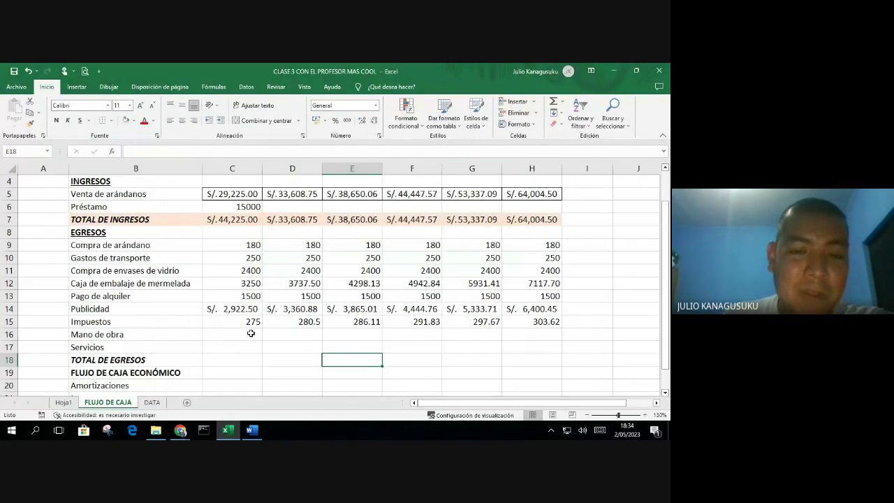
# Enter =4*1000 in C16 and fill 4000 across the Mano de obra row to H16.
pyautogui.click(250, 334)
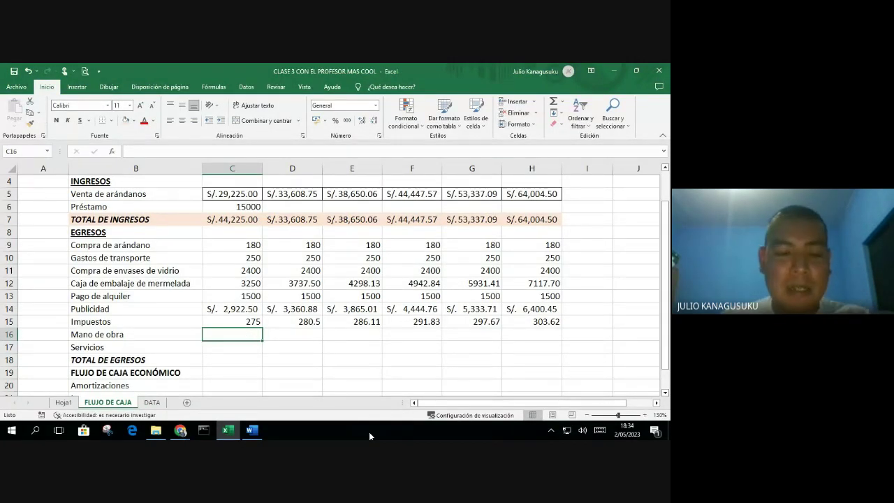
pyautogui.write('=4')
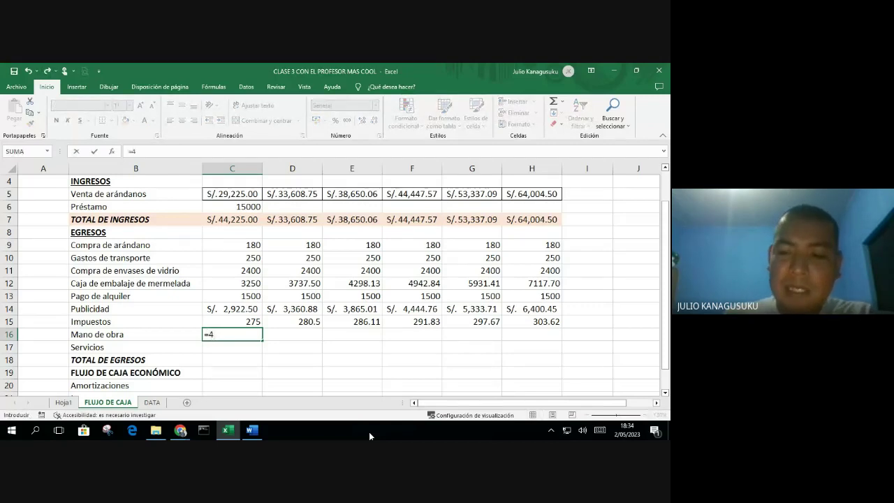
pyautogui.write('*10')
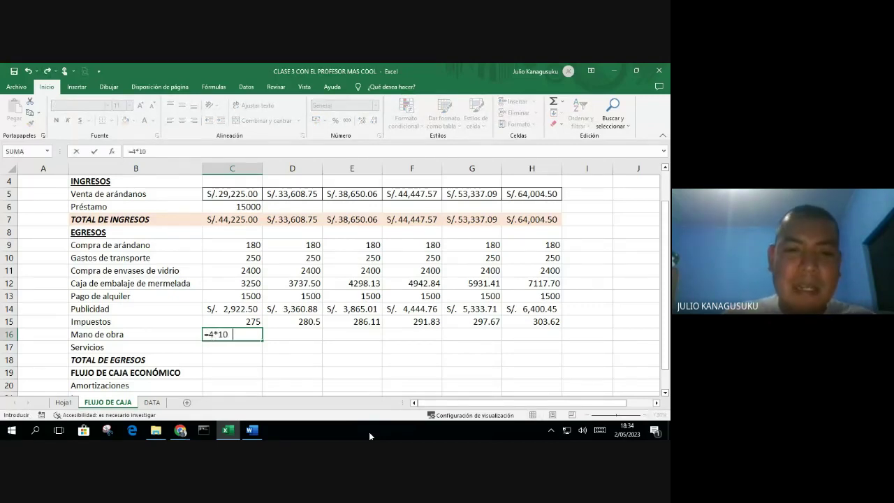
pyautogui.write('00')
pyautogui.press('Return')
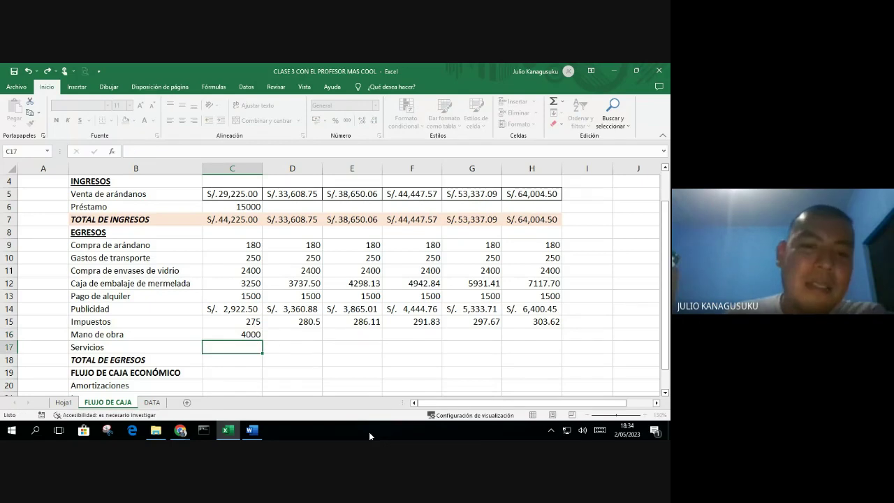
pyautogui.click(254, 334)
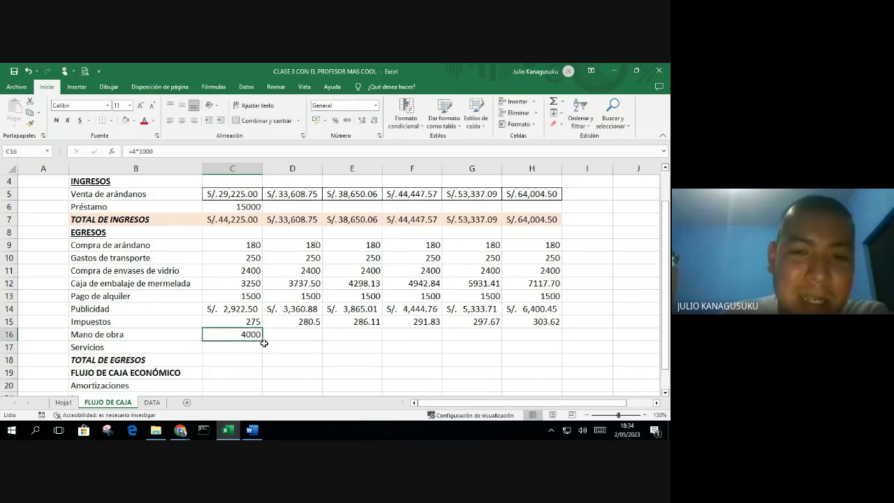
pyautogui.moveTo(262, 340); pyautogui.dragTo(559, 339)
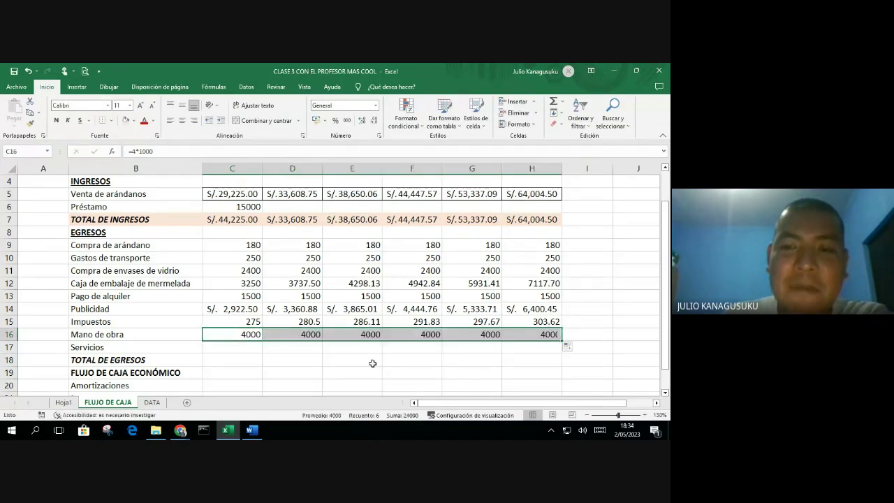
pyautogui.click(373, 363)
pyautogui.scroll(-1, 373, 363)
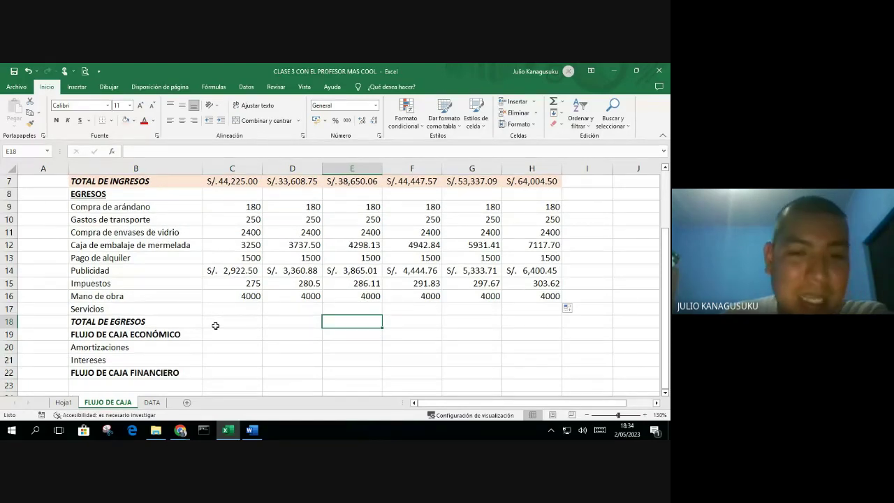
# Check the Word cost notes, then fill the Servicios row C17:H17 with 750.
pyautogui.click(252, 429)
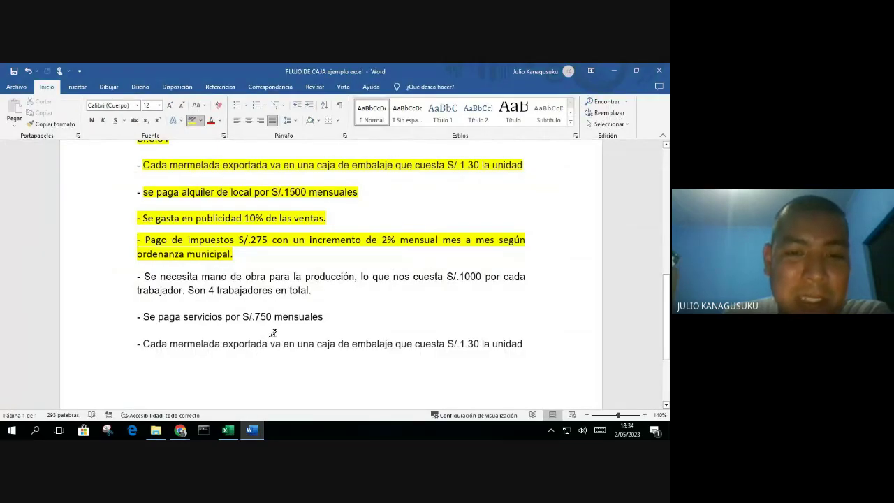
pyautogui.click(231, 432)
pyautogui.click(238, 308)
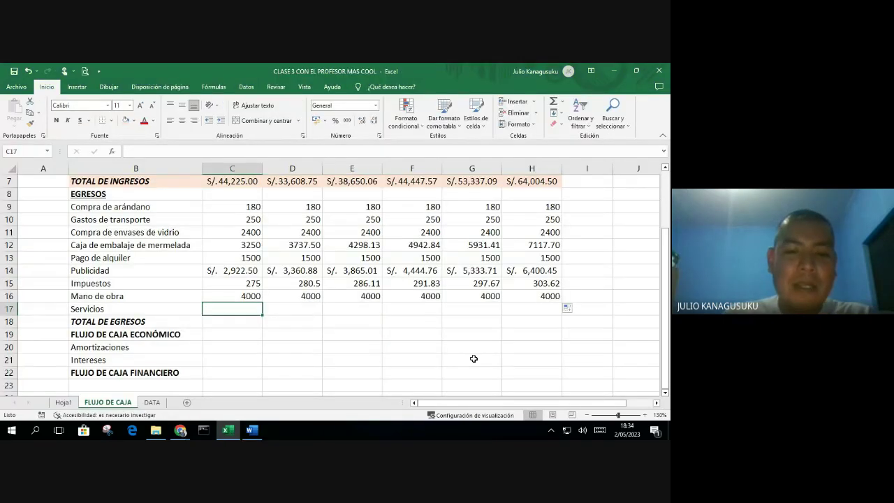
pyautogui.write('750')
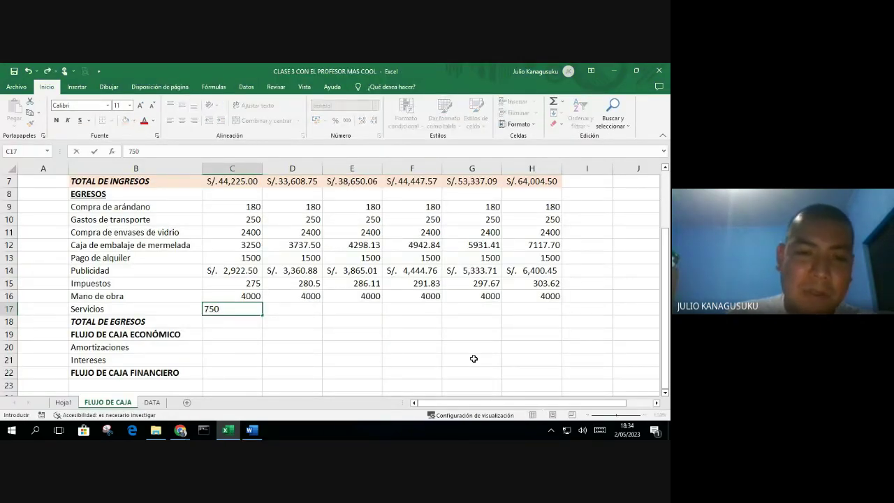
pyautogui.press('Return')
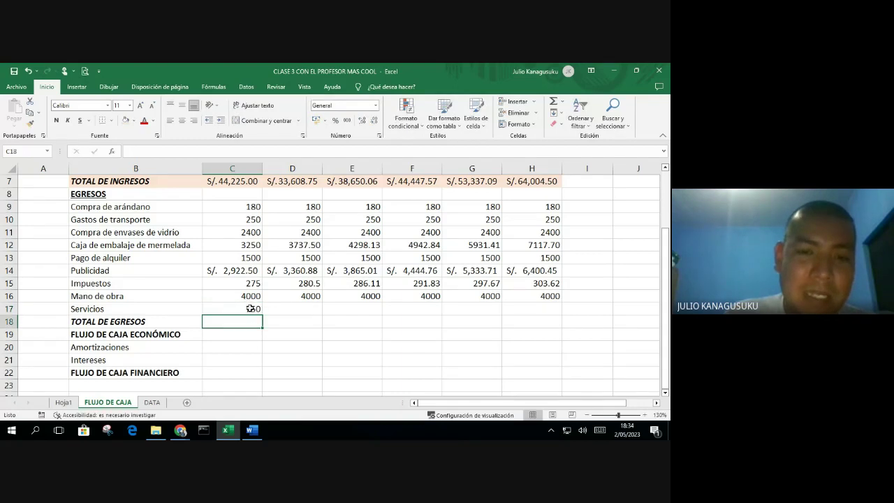
pyautogui.click(250, 308)
pyautogui.moveTo(262, 314); pyautogui.dragTo(558, 349)
pyautogui.click(482, 342)
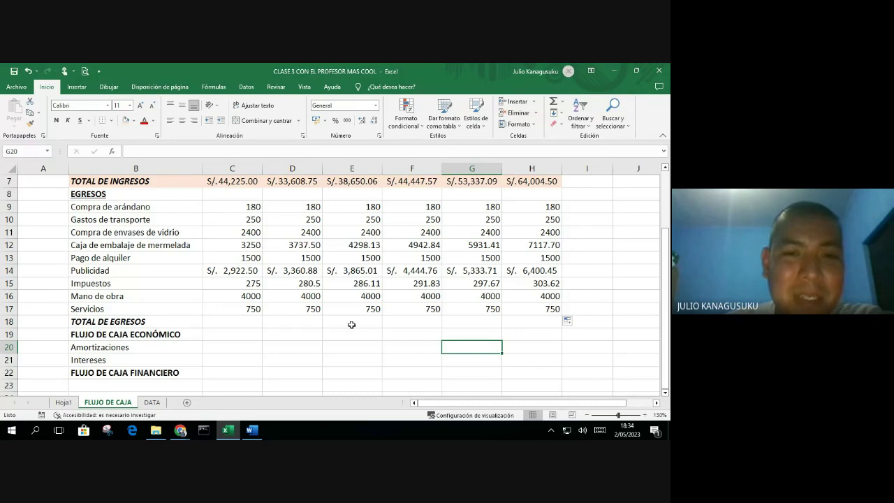
pyautogui.scroll(1, 352, 324)
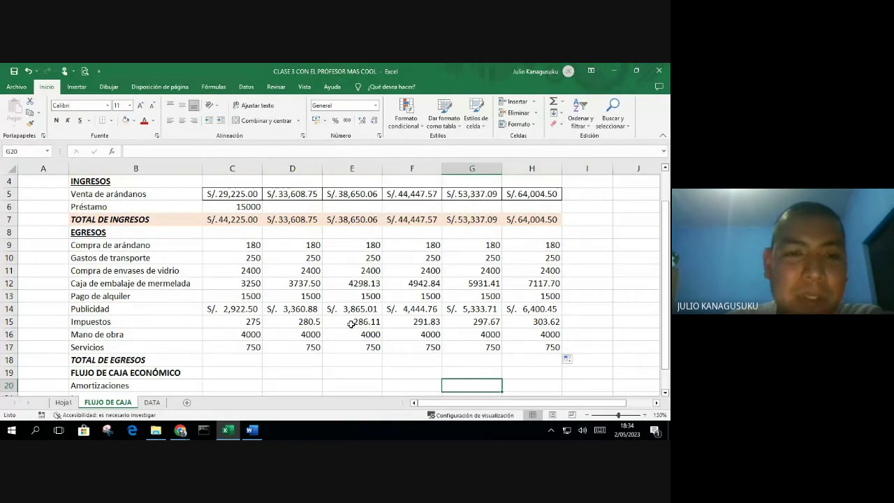
pyautogui.scroll(-1, 351, 324)
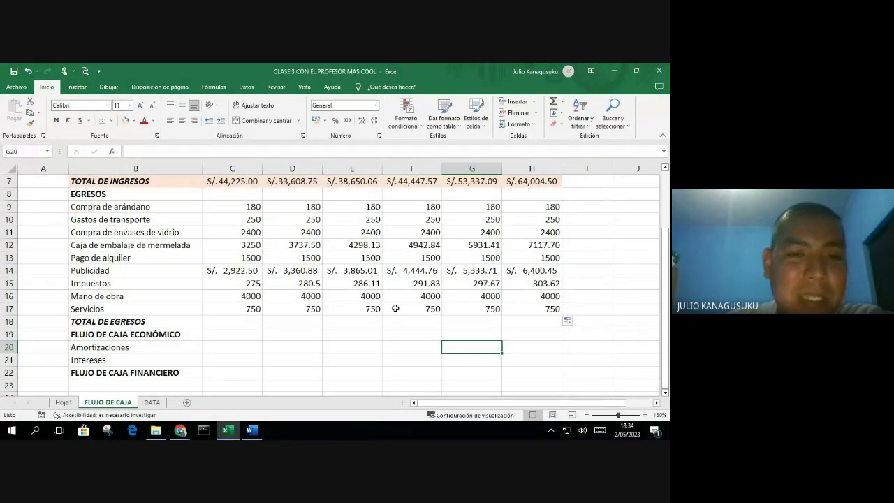
# Move to the TOTAL DE EGRESOS row, ending on cell H18.
pyautogui.click(183, 320)
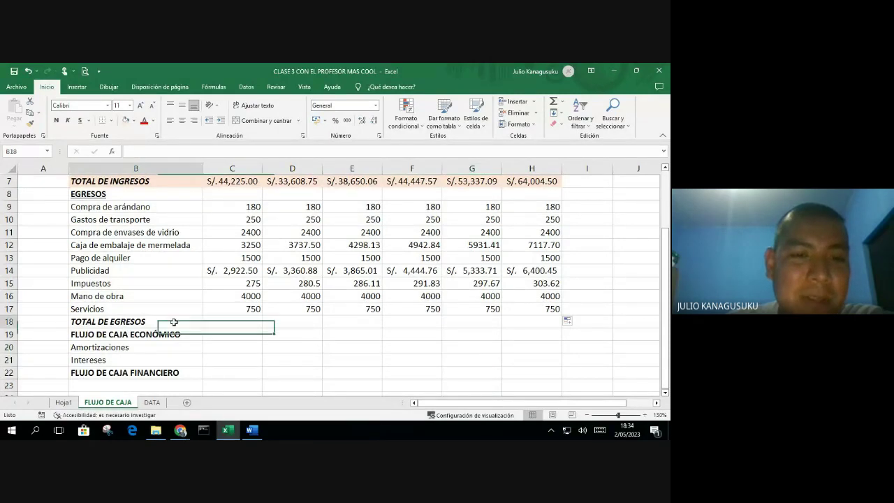
pyautogui.click(227, 325)
pyautogui.press('Right')
pyautogui.press('Right')
pyautogui.press('Right')
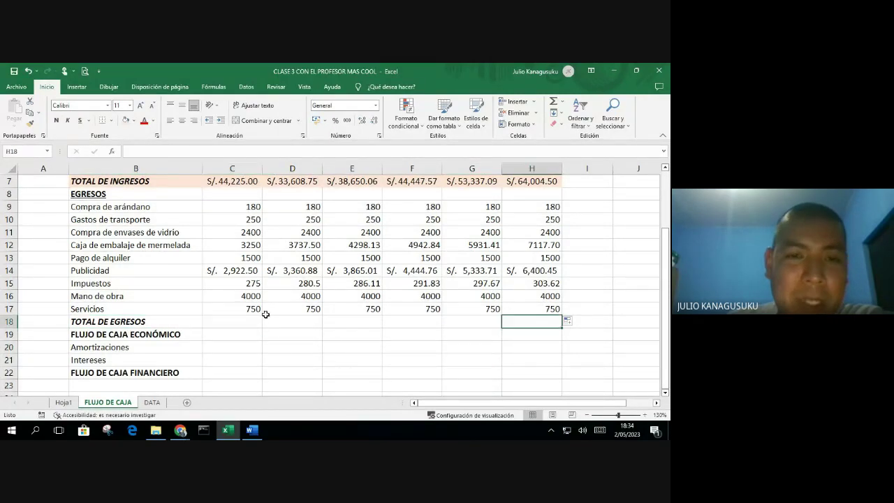
pyautogui.scroll(1, 272, 313)
pyautogui.scroll(-1, 289, 309)
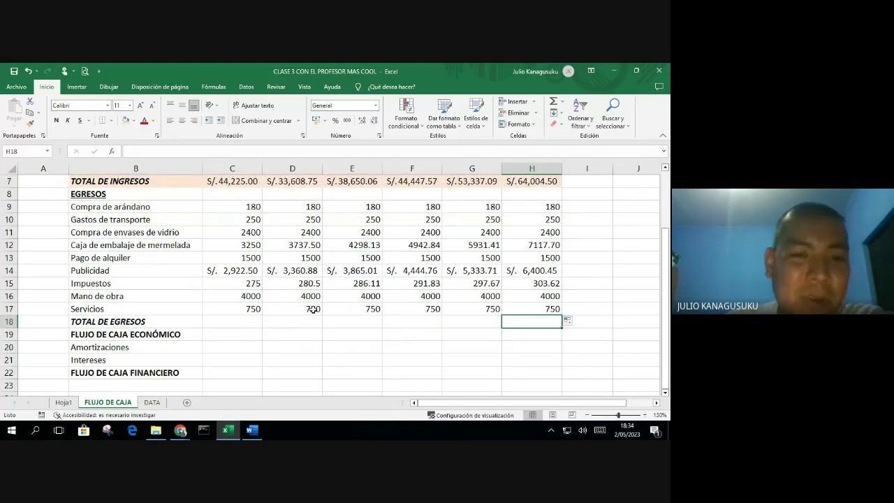
# Sum July's expenses in C18 with AutoSum (=SUMA(C9:C17)).
pyautogui.click(236, 323)
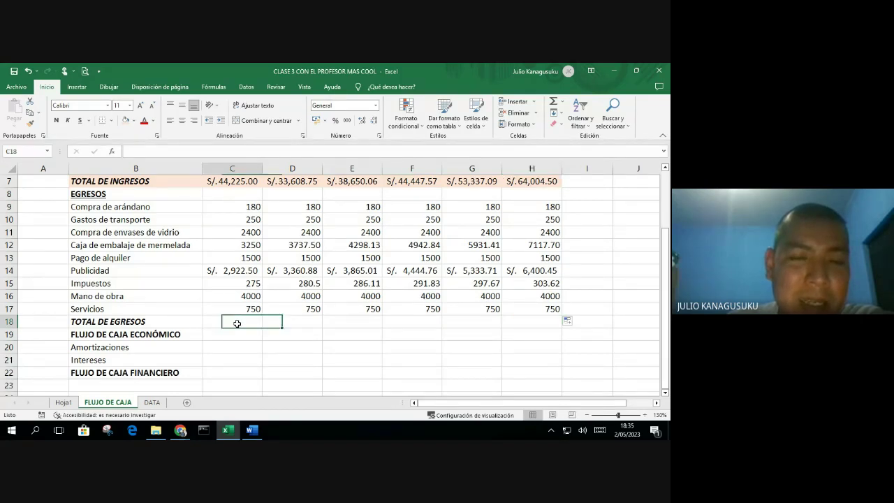
pyautogui.scroll(2, 238, 321)
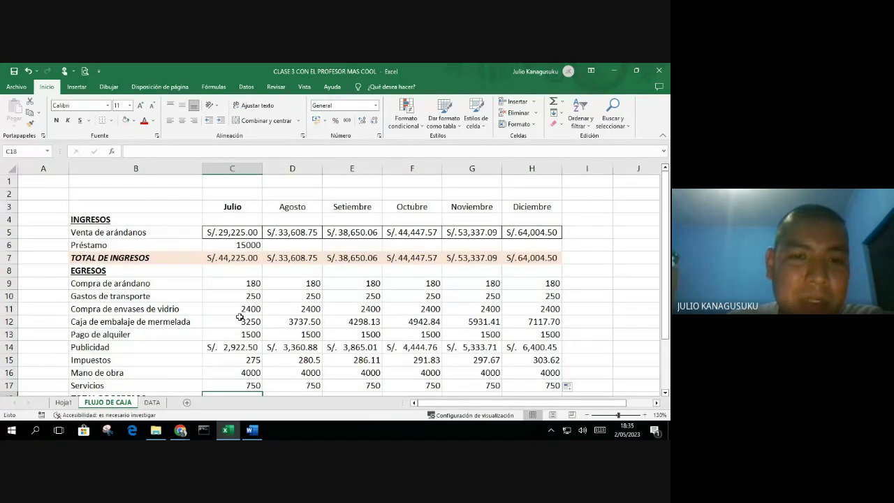
pyautogui.scroll(-2, 239, 317)
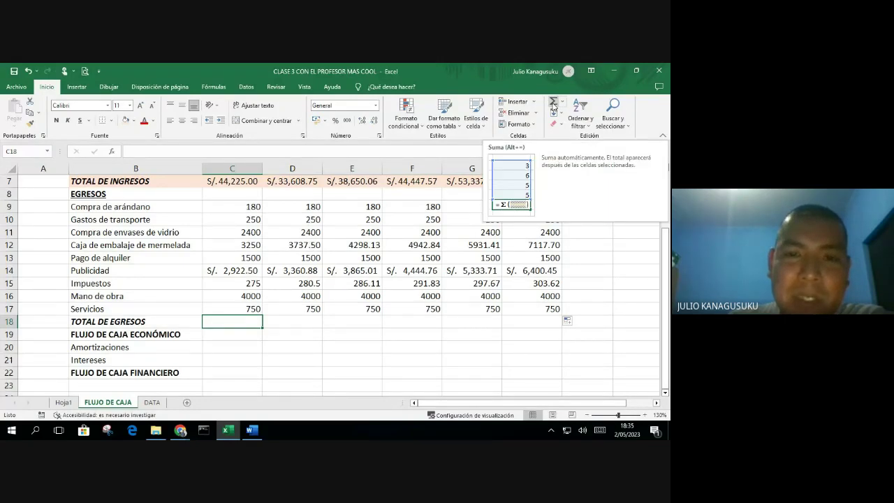
pyautogui.click(554, 104)
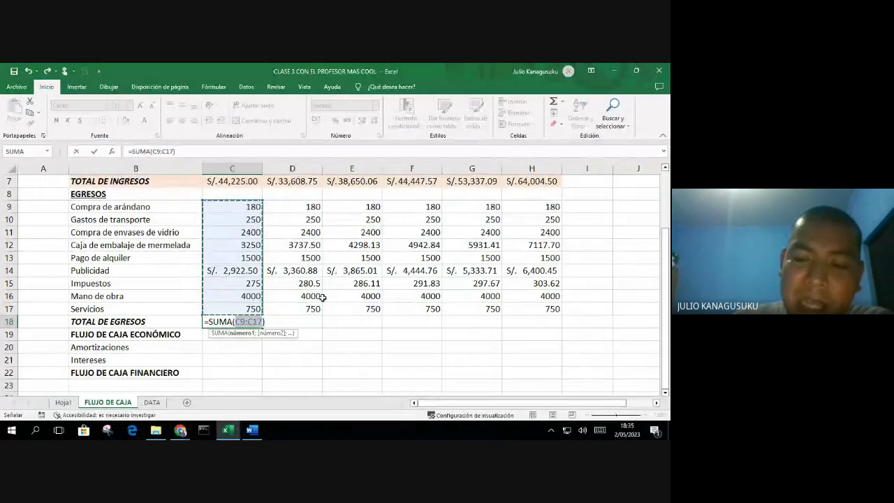
pyautogui.hotkey('ctrl', 'Return')
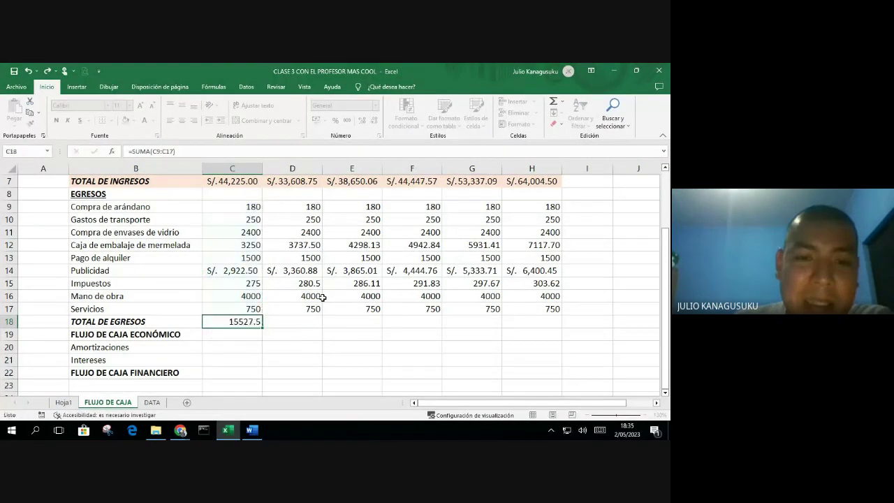
pyautogui.press('Return')
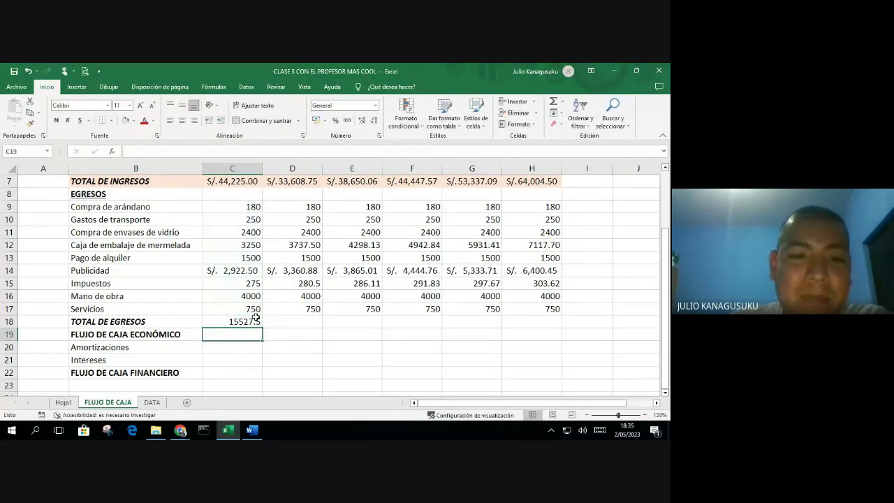
# Copy the July total across D18:H18 and reduce those totals to two decimals.
pyautogui.click(249, 322)
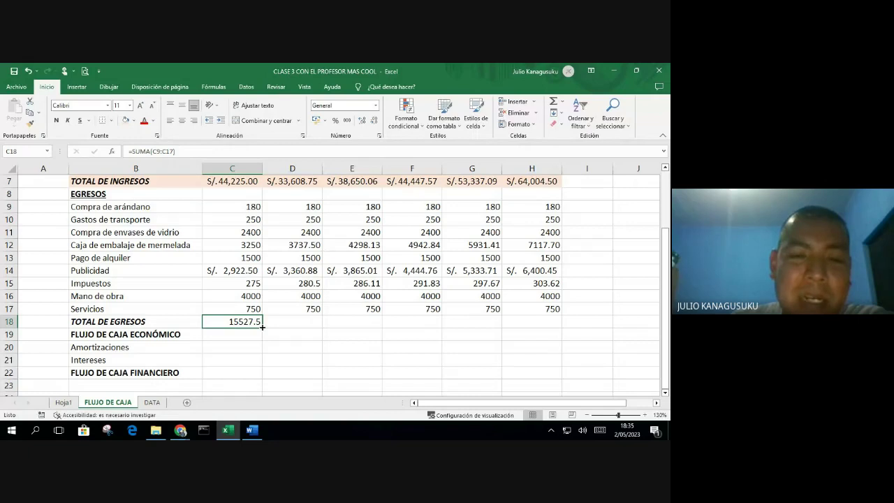
pyautogui.moveTo(262, 326); pyautogui.dragTo(551, 333)
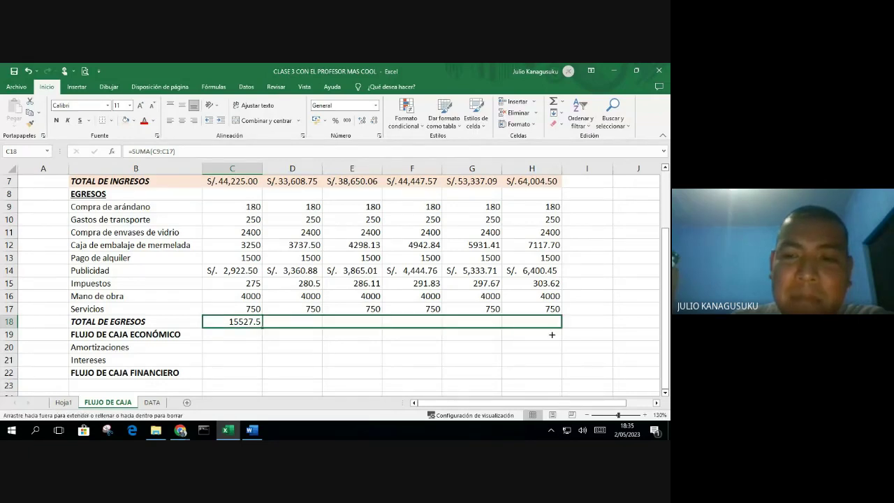
pyautogui.click(391, 349)
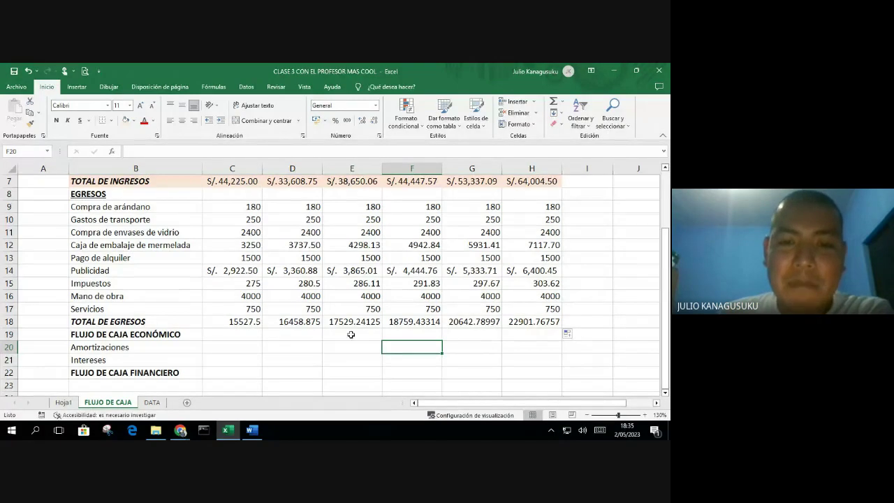
pyautogui.moveTo(297, 323); pyautogui.dragTo(559, 321)
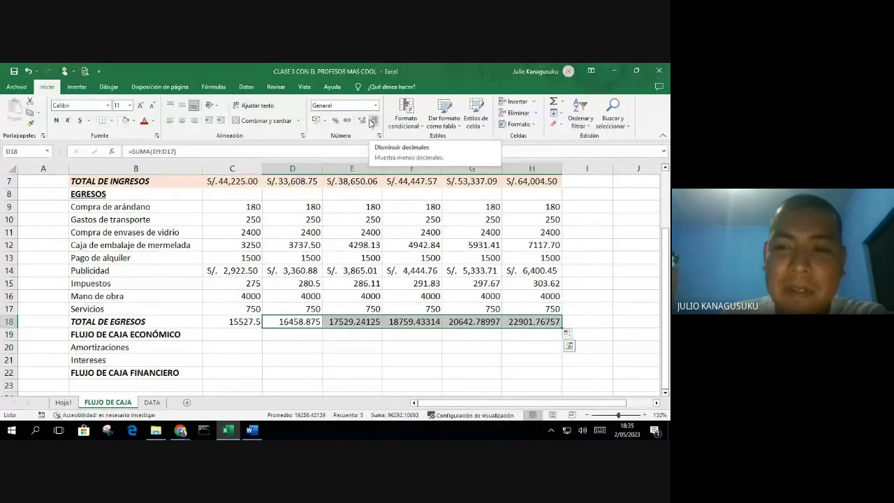
pyautogui.click(371, 123)
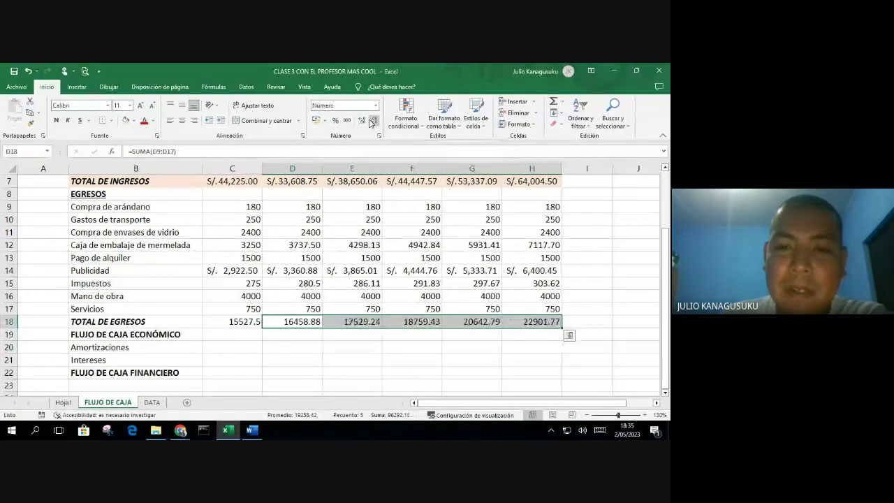
pyautogui.click(332, 349)
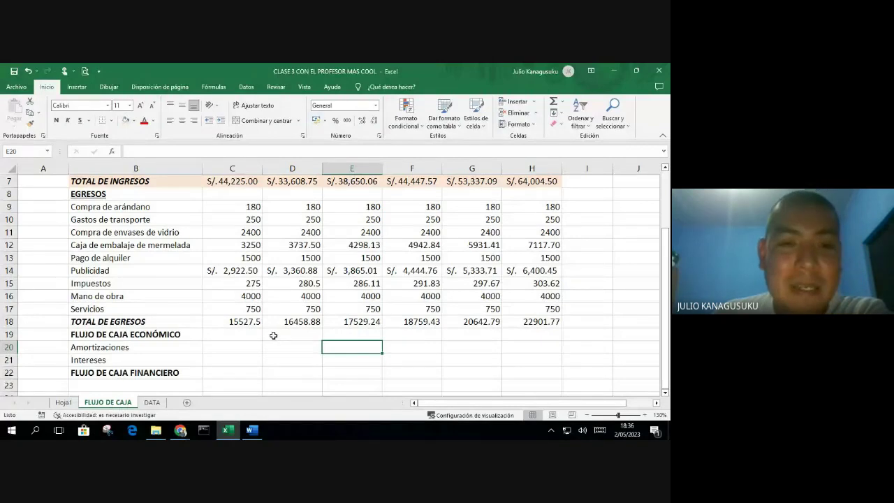
# Apply a light green theme fill to B18:H18, the TOTAL DE EGRESOS row.
pyautogui.click(271, 336)
pyautogui.scroll(1, 202, 334)
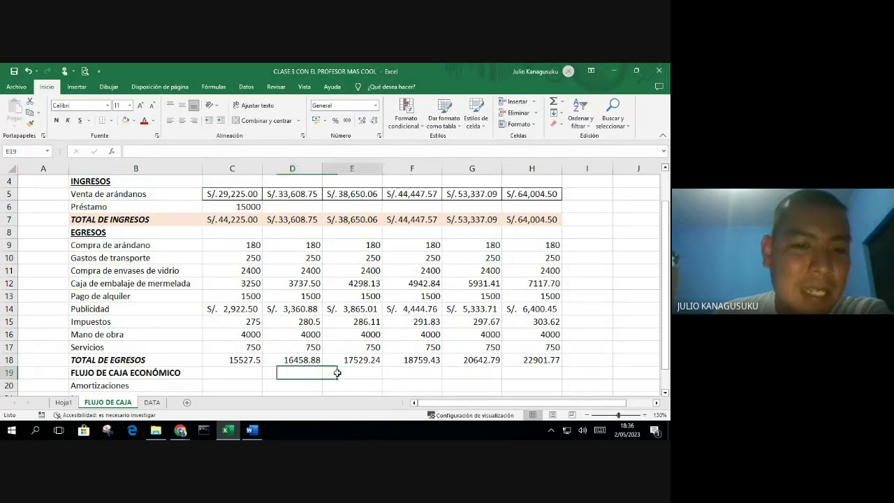
pyautogui.click(127, 359)
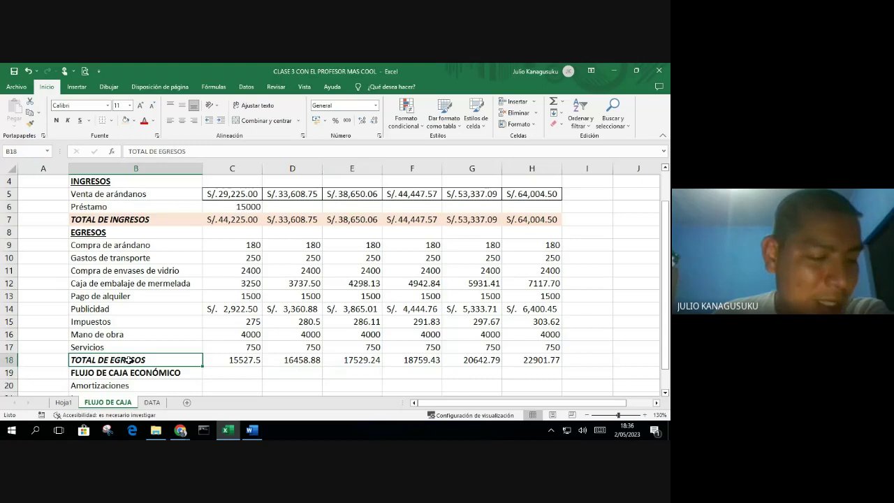
pyautogui.moveTo(182, 360); pyautogui.dragTo(538, 369)
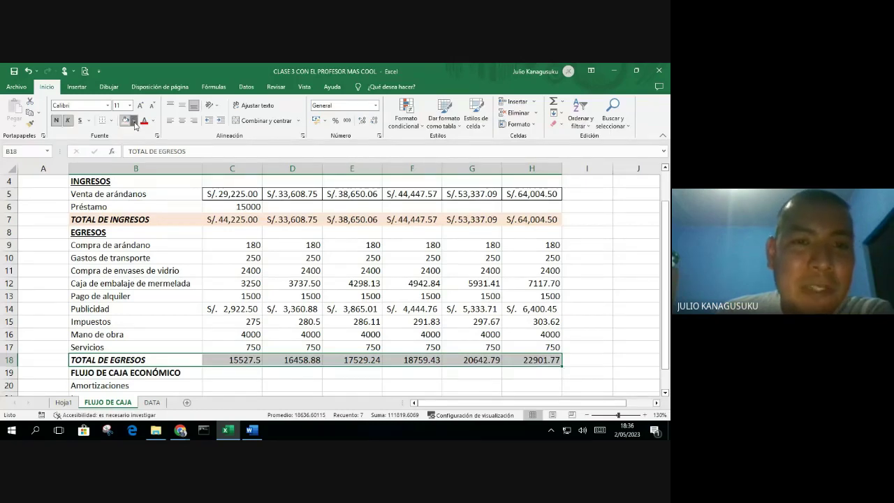
pyautogui.click(135, 123)
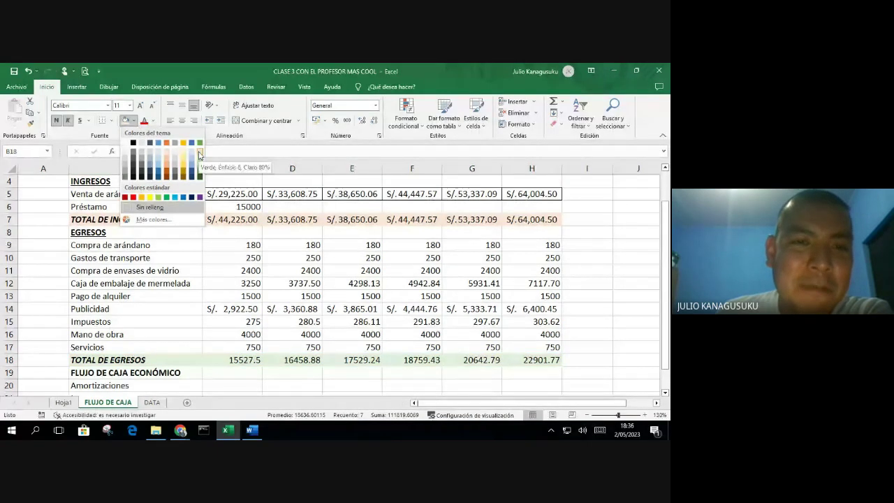
pyautogui.click(200, 153)
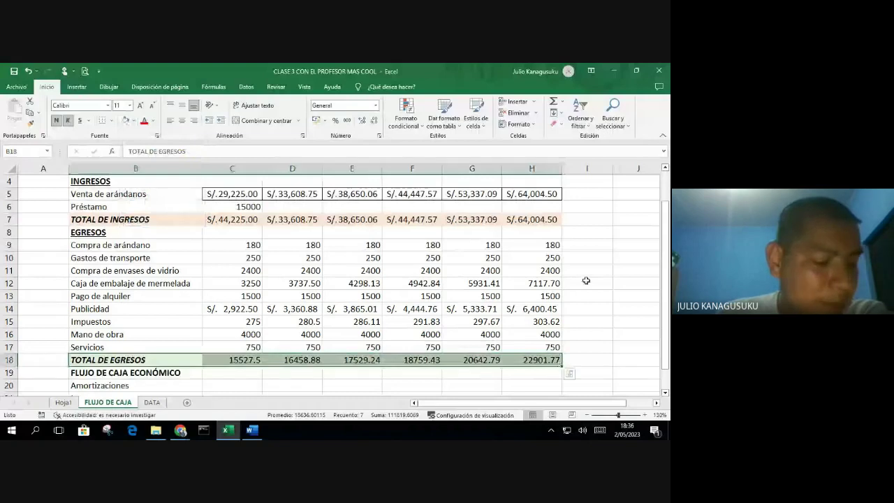
pyautogui.click(586, 280)
pyautogui.scroll(-1, 584, 277)
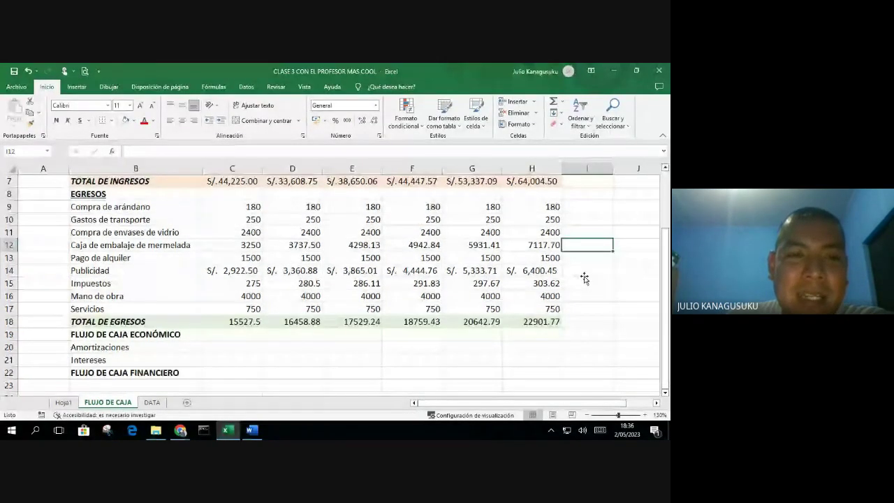
pyautogui.scroll(1, 585, 278)
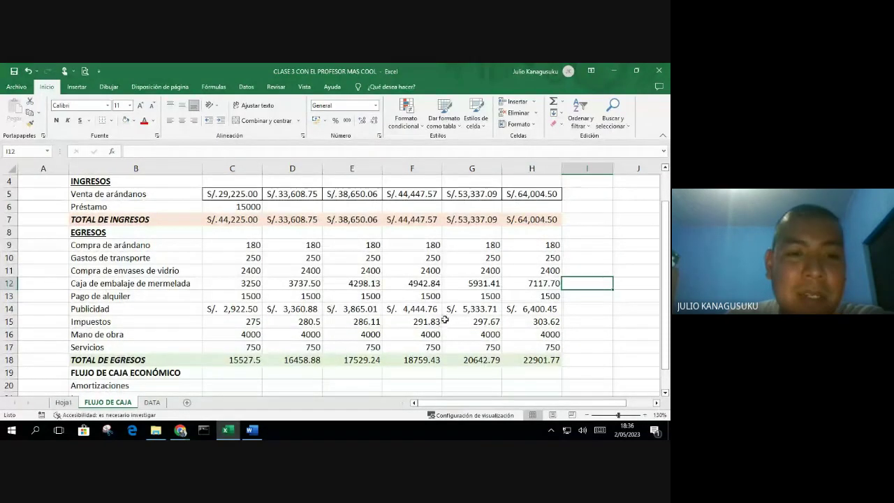
pyautogui.scroll(-1, 447, 317)
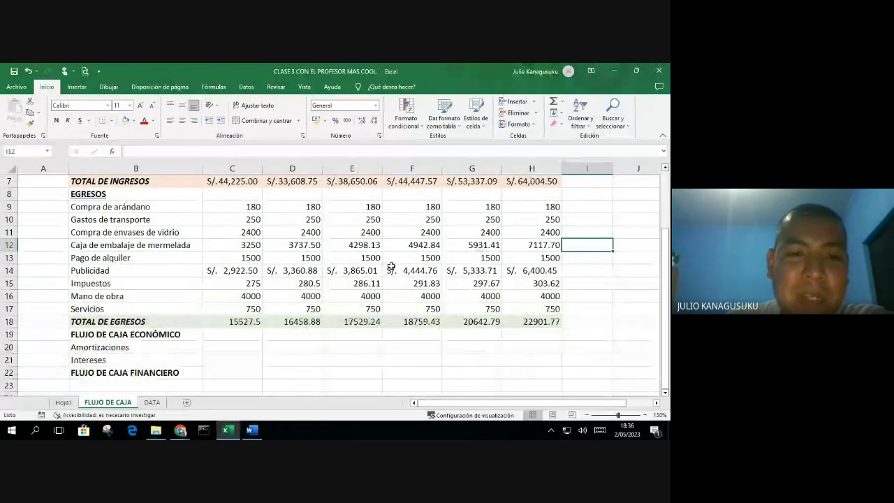
pyautogui.scroll(-1, 261, 326)
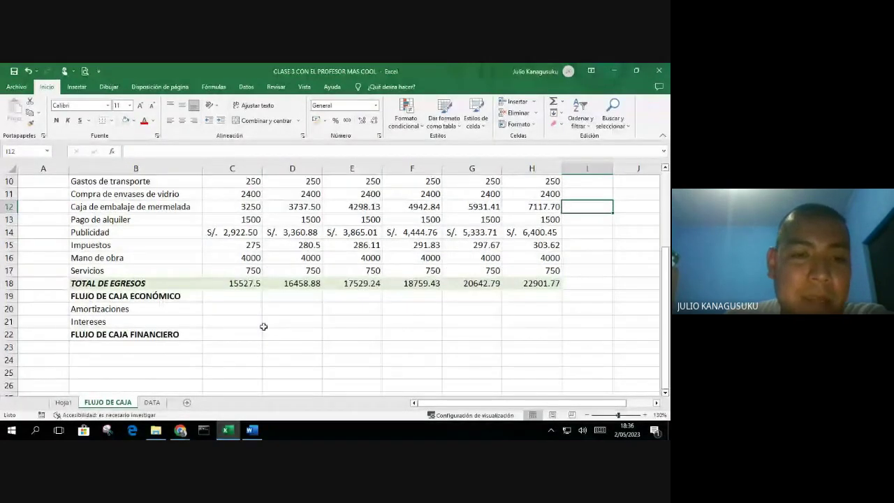
pyautogui.click(237, 298)
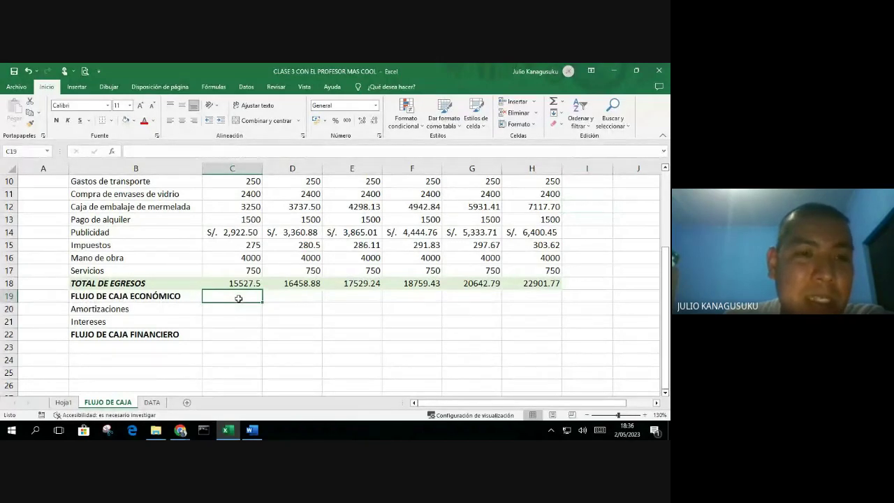
pyautogui.scroll(1, 239, 298)
pyautogui.scroll(-1, 238, 298)
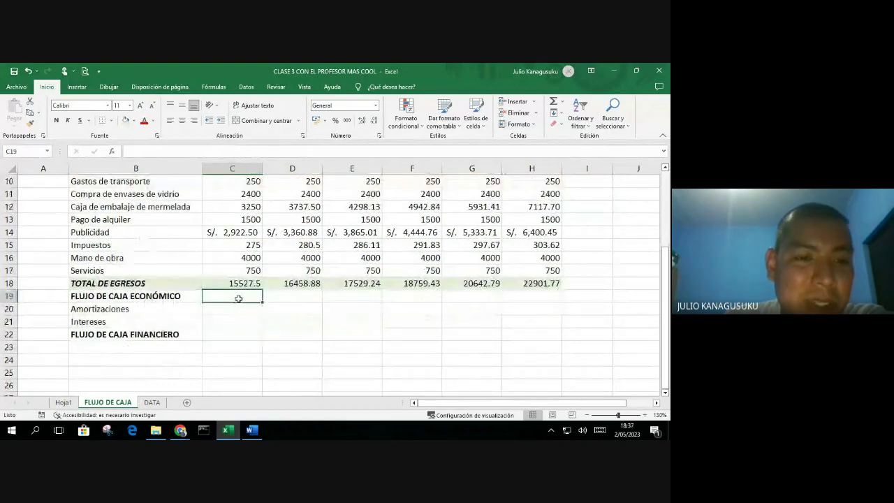
pyautogui.scroll(1, 238, 298)
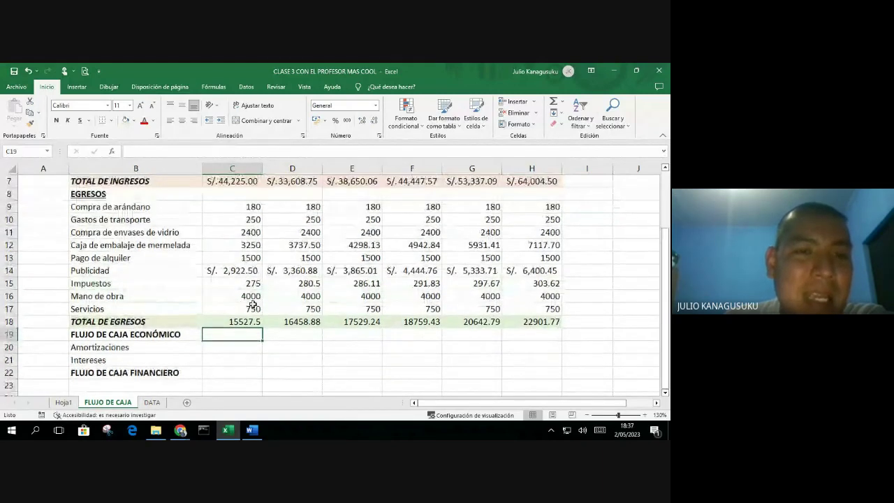
pyautogui.scroll(1, 252, 305)
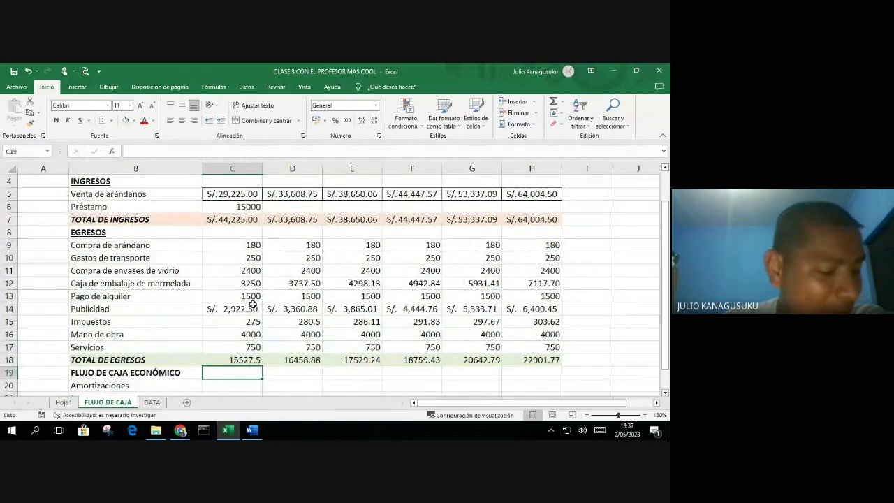
pyautogui.scroll(-1, 253, 304)
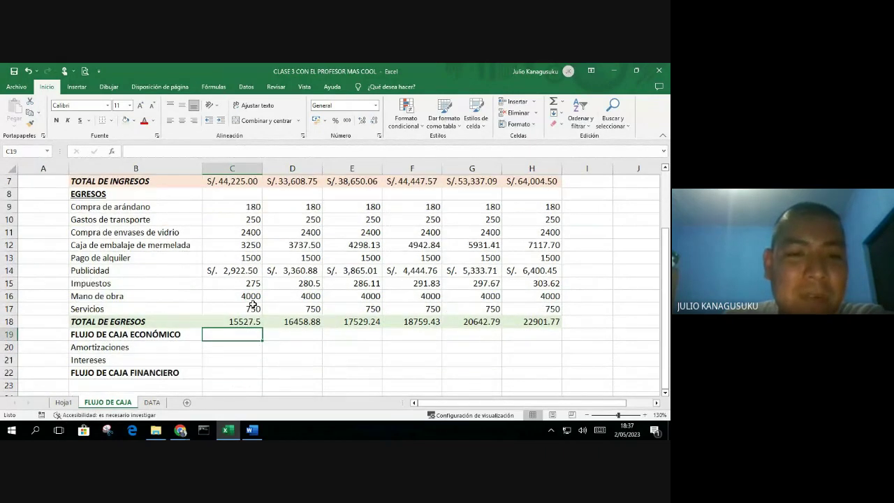
pyautogui.scroll(1, 252, 304)
pyautogui.scroll(1, 252, 305)
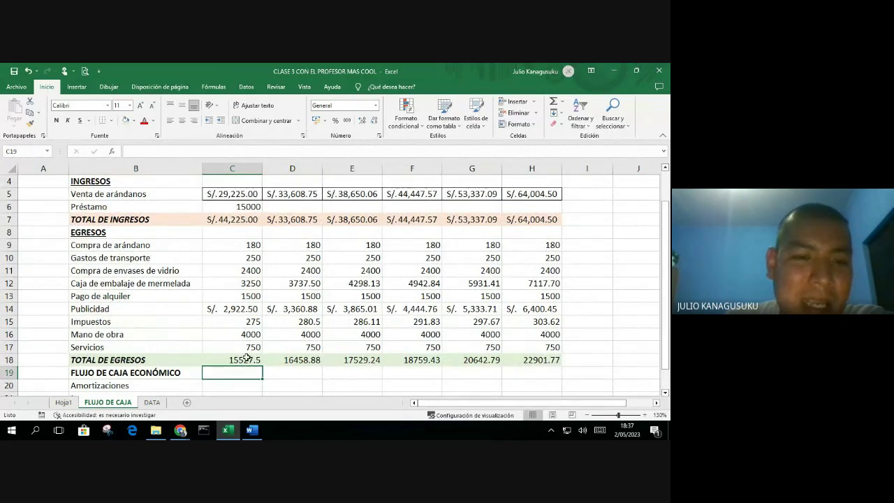
pyautogui.scroll(-1, 245, 348)
pyautogui.scroll(-1, 245, 348)
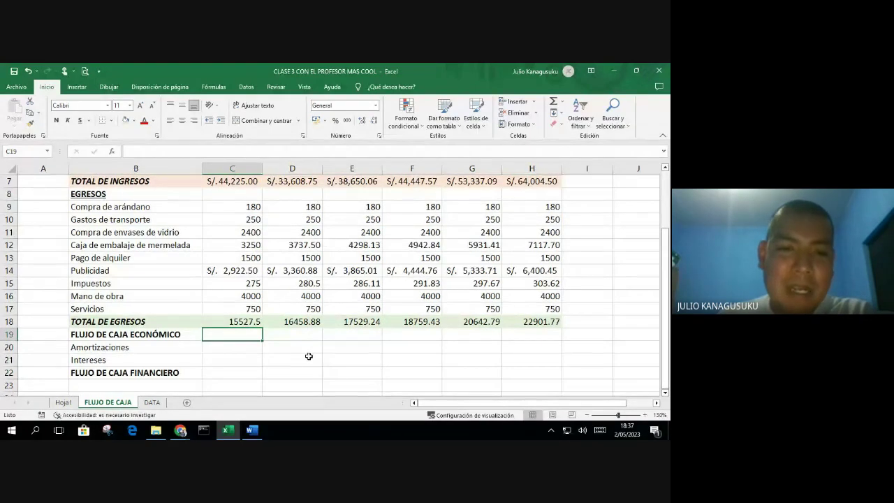
# Enter =C7-C18 in C19 and copy the formula across to H19.
pyautogui.write('=')
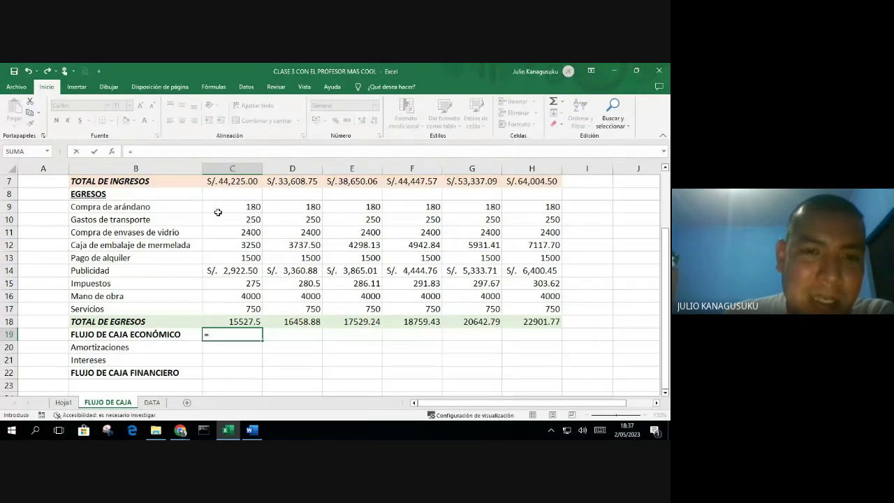
pyautogui.click(225, 186)
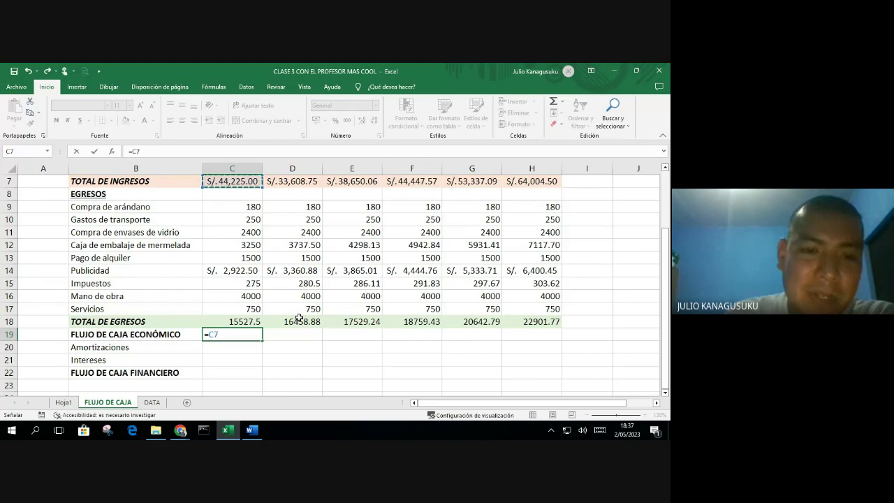
pyautogui.write('-')
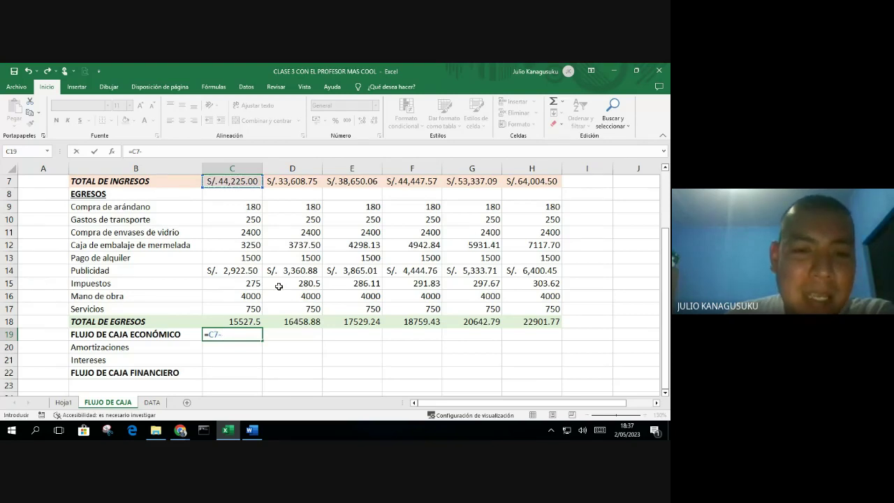
pyautogui.click(236, 322)
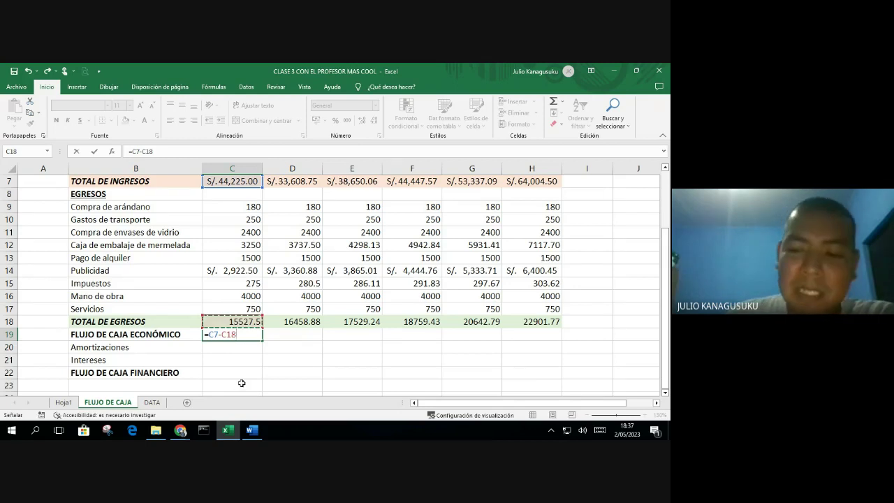
pyautogui.press('Return')
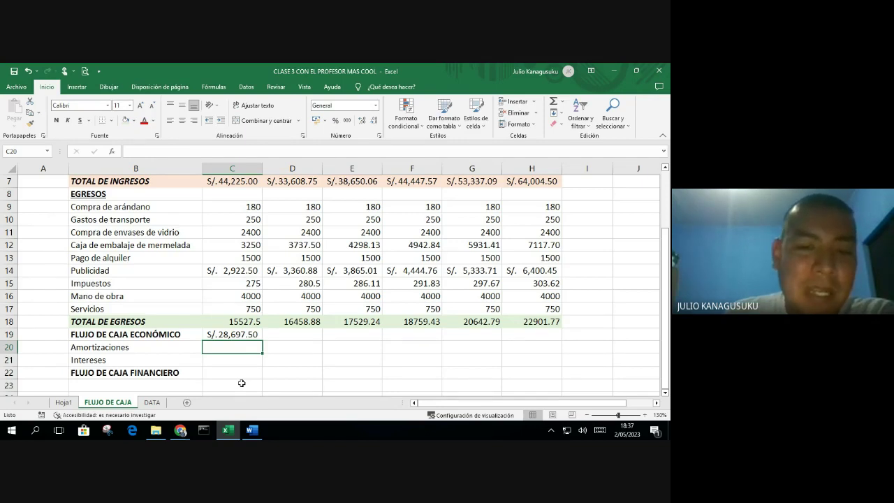
pyautogui.press('Up')
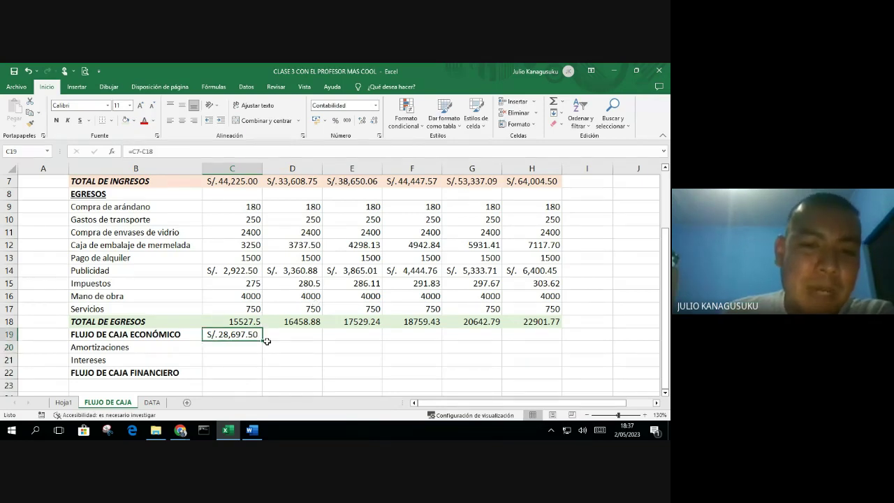
pyautogui.moveTo(265, 341); pyautogui.dragTo(556, 343)
pyautogui.click(463, 356)
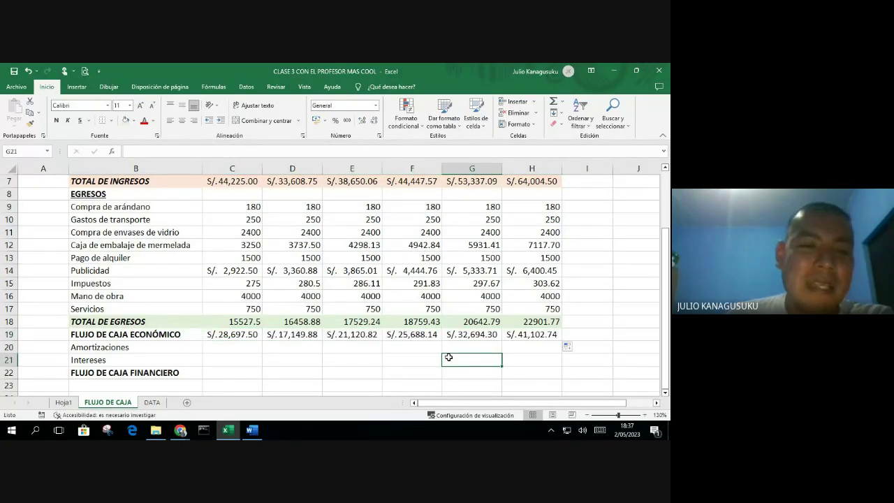
pyautogui.scroll(-1, 448, 357)
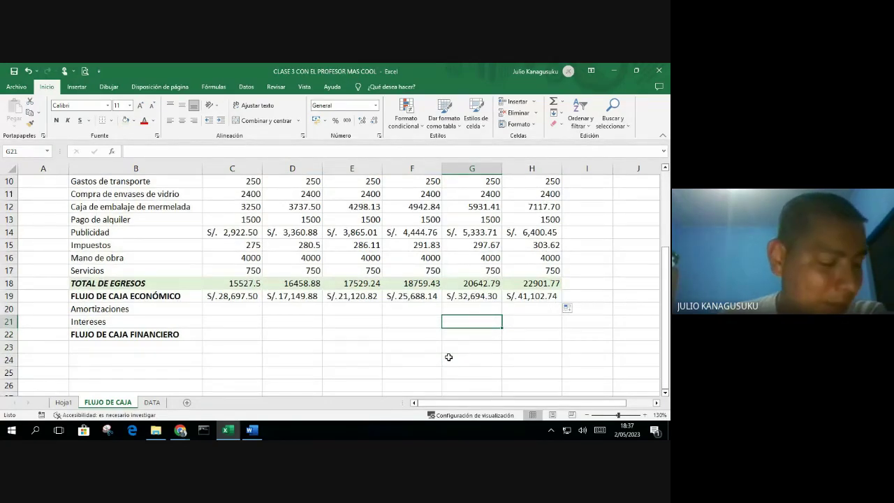
pyautogui.scroll(1, 449, 357)
pyautogui.scroll(1, 449, 356)
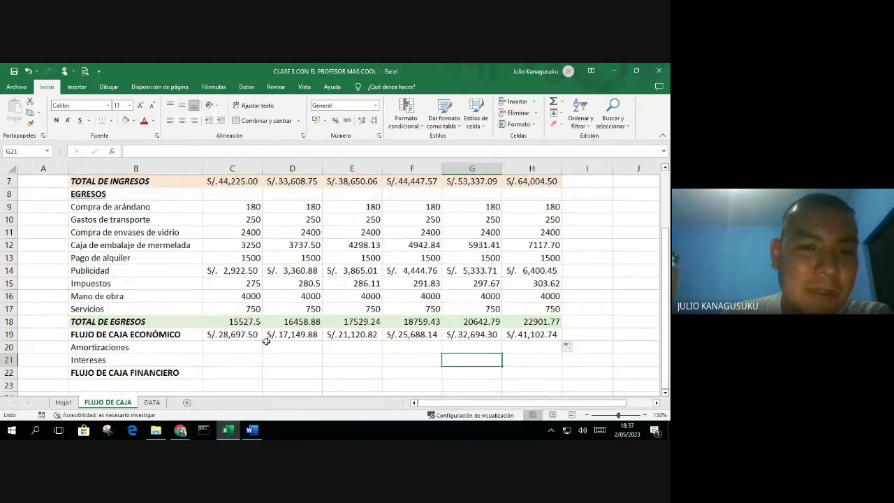
pyautogui.scroll(1, 266, 341)
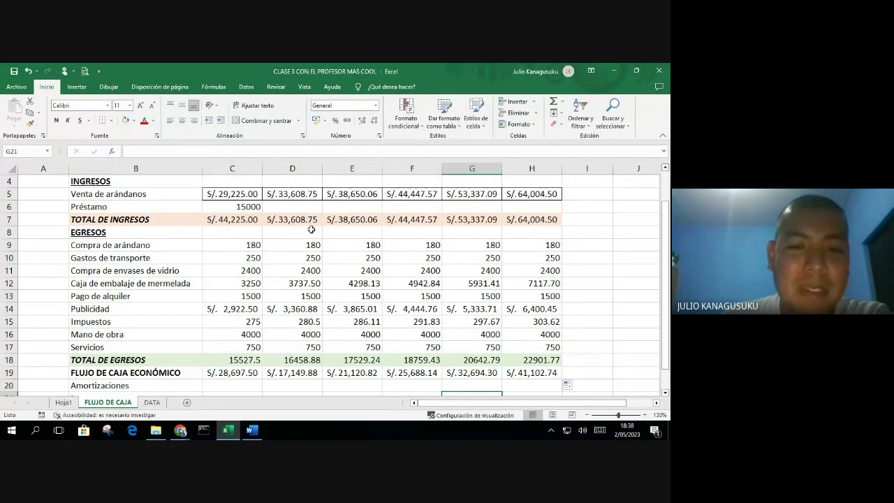
pyautogui.scroll(-1, 311, 229)
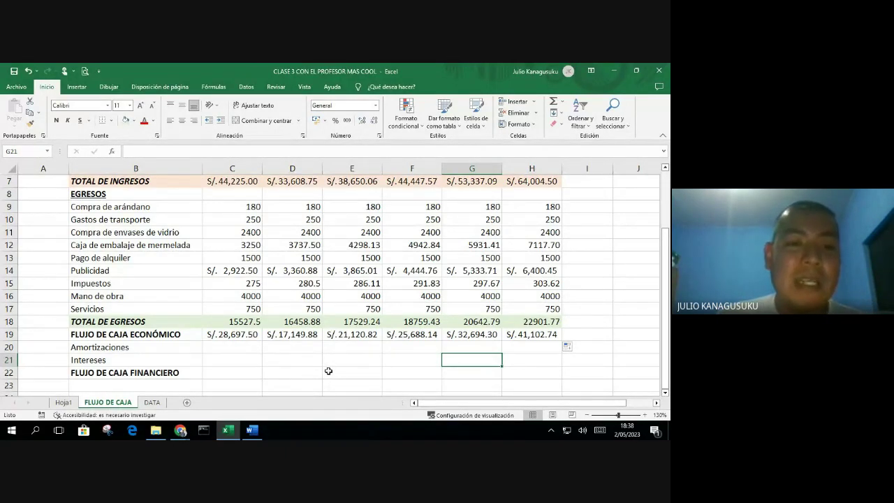
pyautogui.scroll(-1, 328, 370)
# Shade B19:H19, the FLUJO DE CAJA ECONÓMICO row, with light bluish-grey.
pyautogui.click(135, 295)
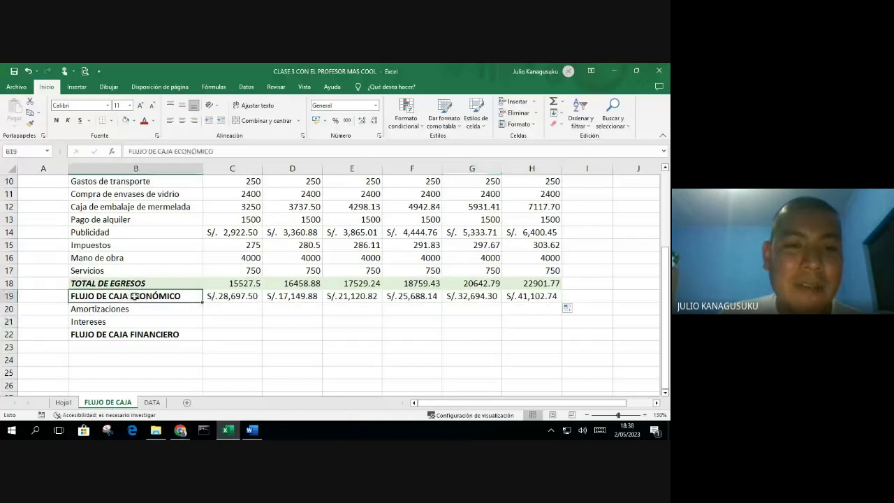
pyautogui.moveTo(134, 296)
pyautogui.mouseDown()
pyautogui.moveTo(435, 307)
pyautogui.moveTo(531, 296)
pyautogui.mouseUp()
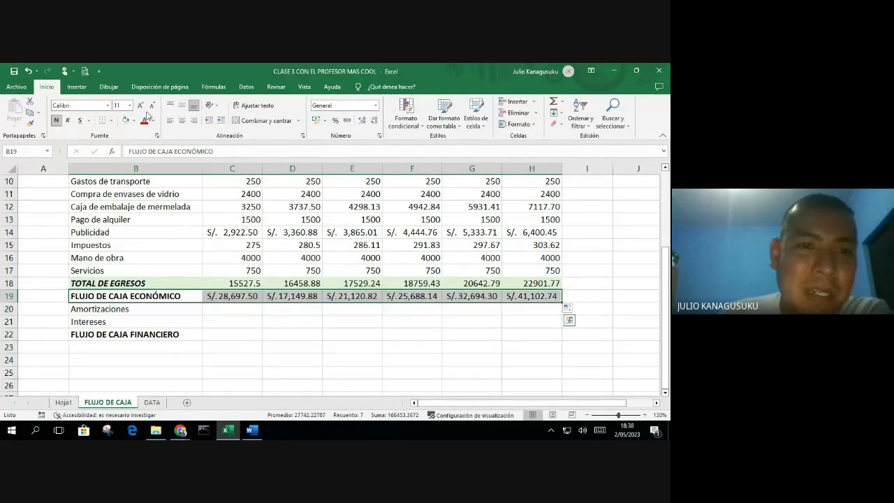
pyautogui.click(133, 120)
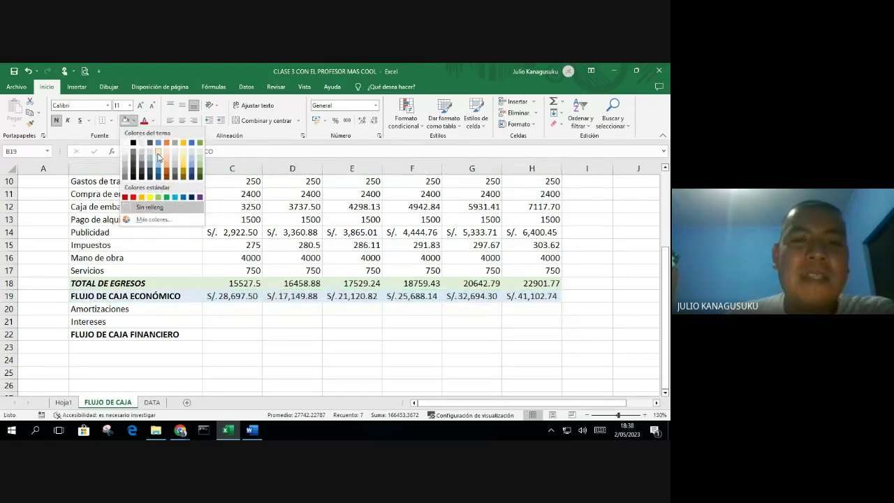
pyautogui.click(159, 156)
pyautogui.click(459, 320)
pyautogui.scroll(1, 459, 320)
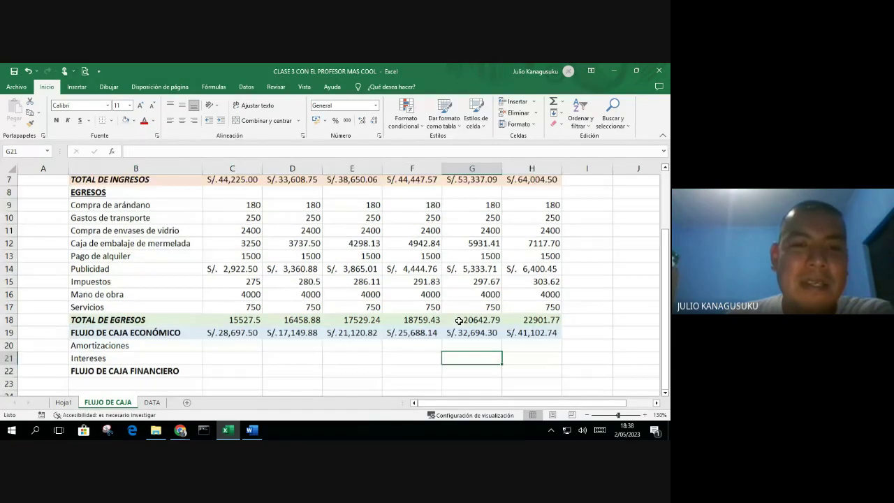
pyautogui.scroll(1, 489, 314)
pyautogui.scroll(-2, 534, 309)
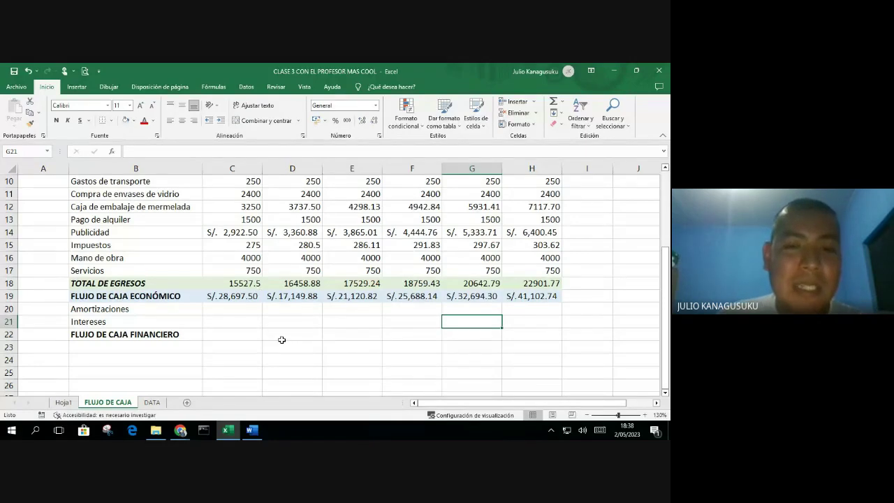
pyautogui.click(252, 431)
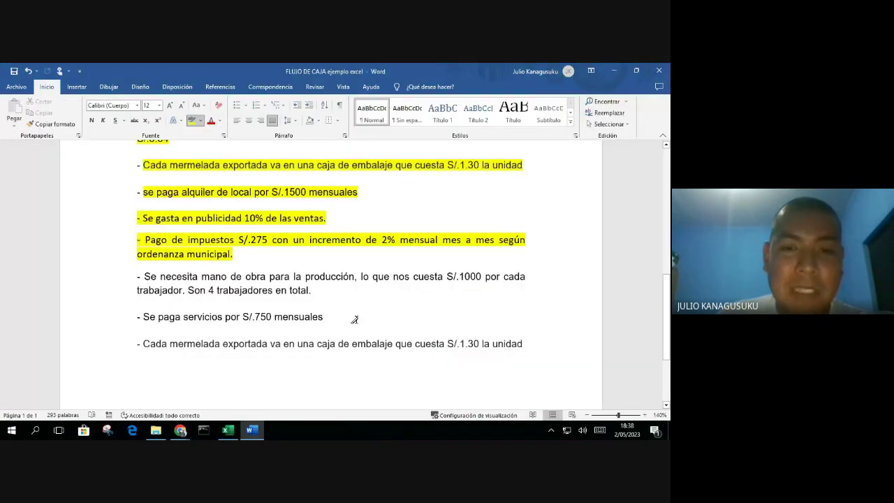
pyautogui.scroll(3, 355, 320)
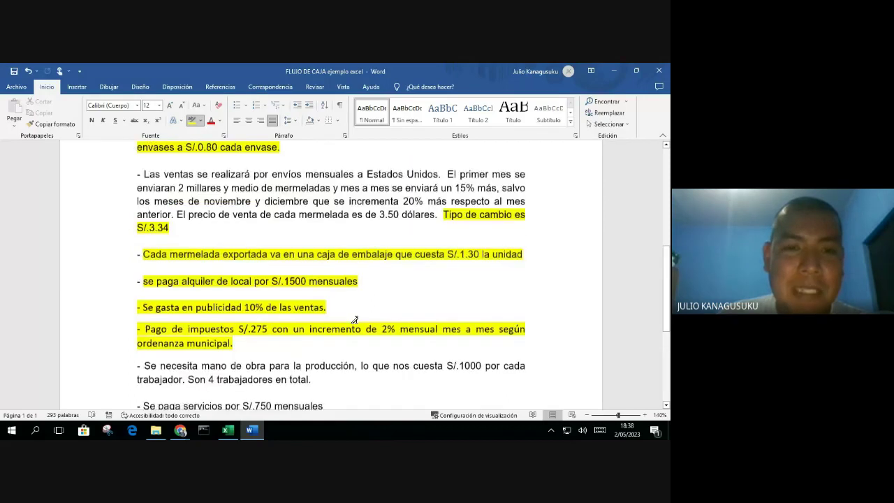
pyautogui.scroll(5, 355, 319)
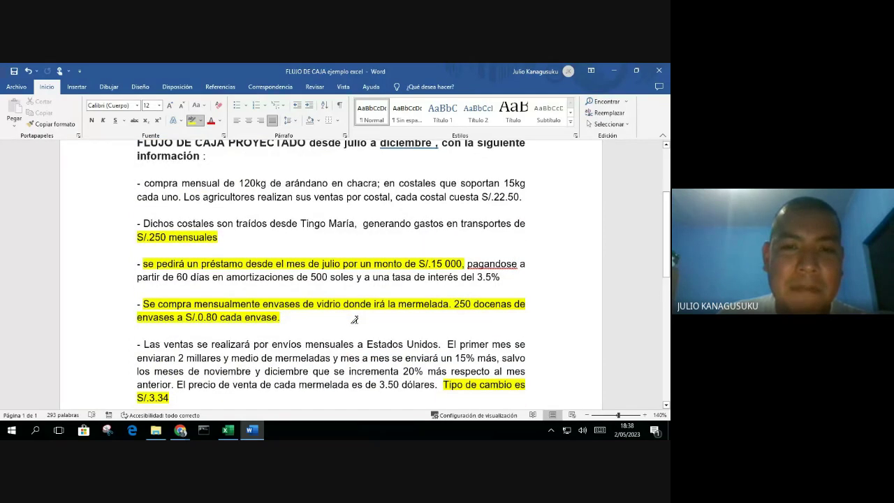
pyautogui.scroll(1, 355, 319)
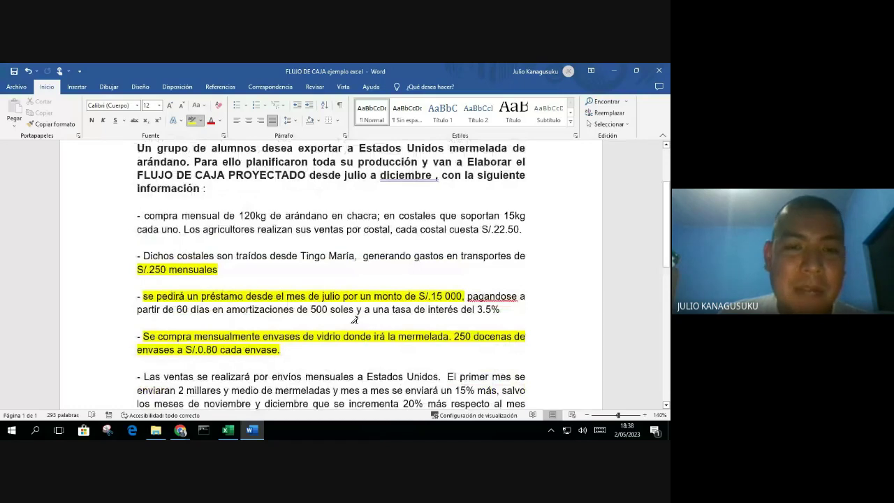
pyautogui.scroll(-1, 355, 319)
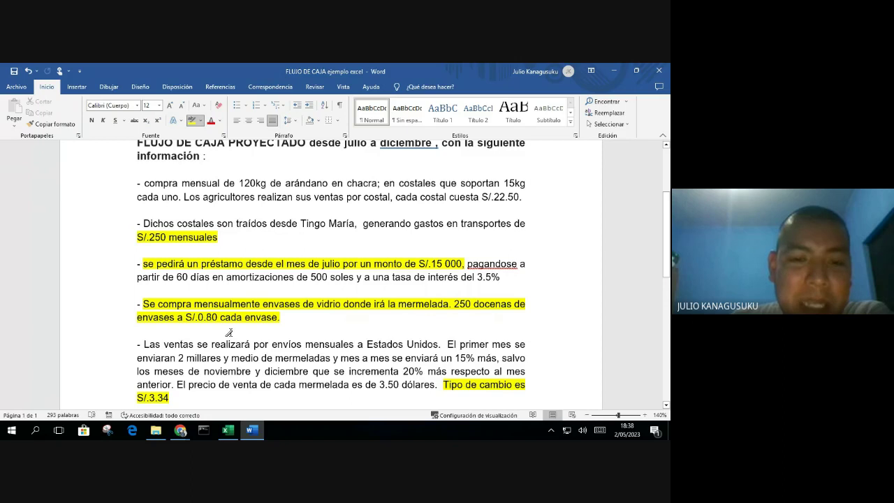
pyautogui.click(233, 434)
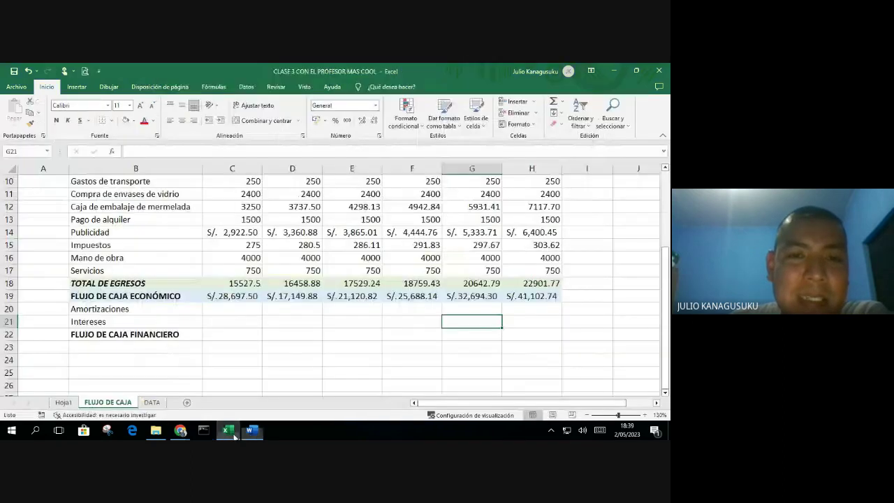
pyautogui.scroll(3, 240, 259)
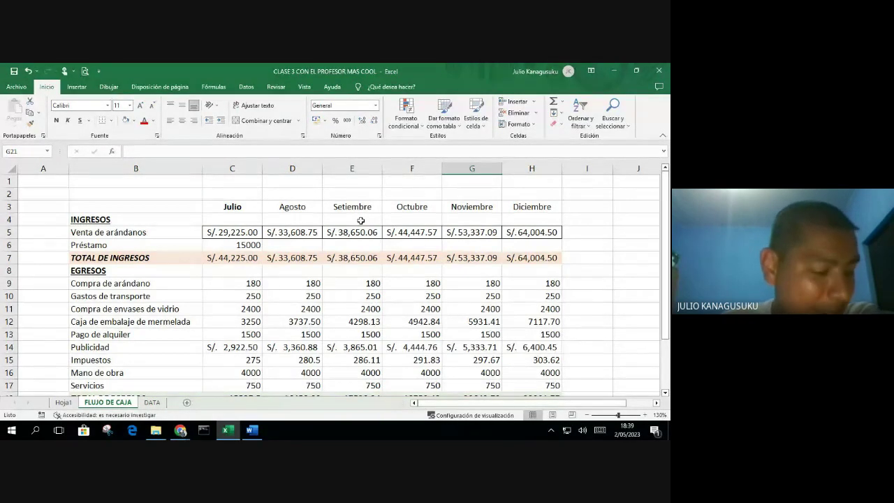
pyautogui.scroll(-1, 358, 222)
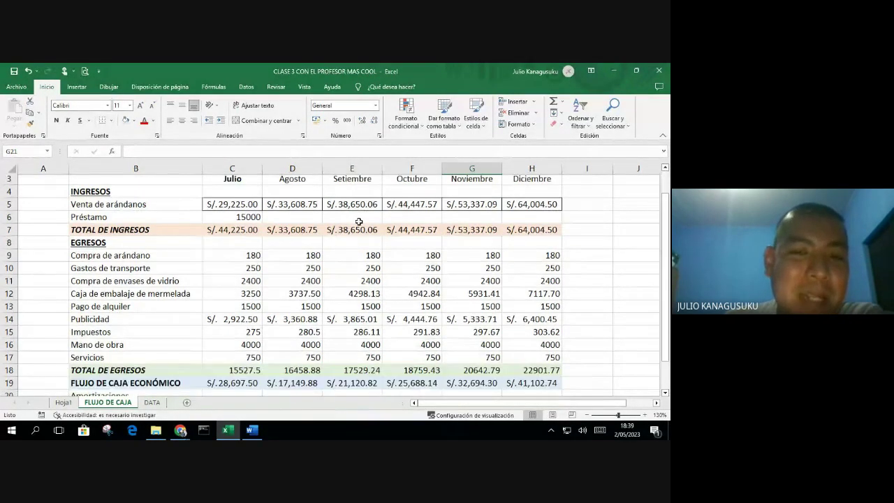
pyautogui.scroll(-3, 358, 221)
# Enter 500 in E20 and copy it through H20, then bring up the Word loan brief.
pyautogui.click(350, 269)
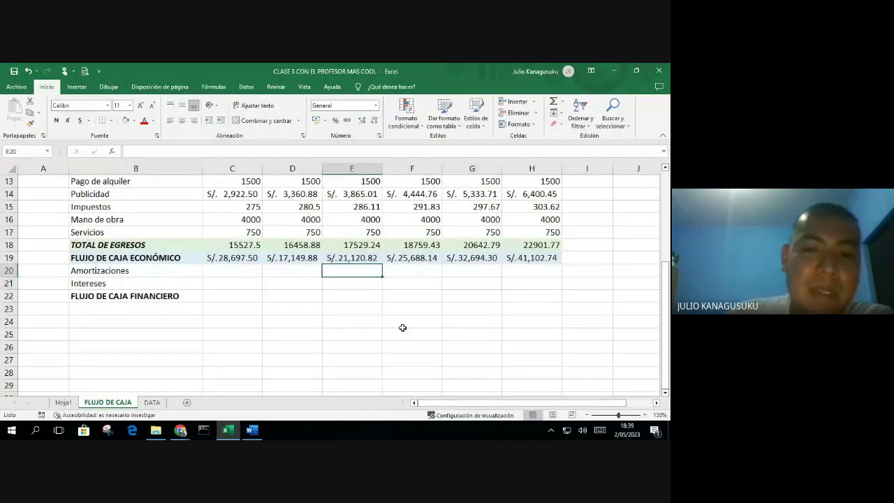
pyautogui.write('500')
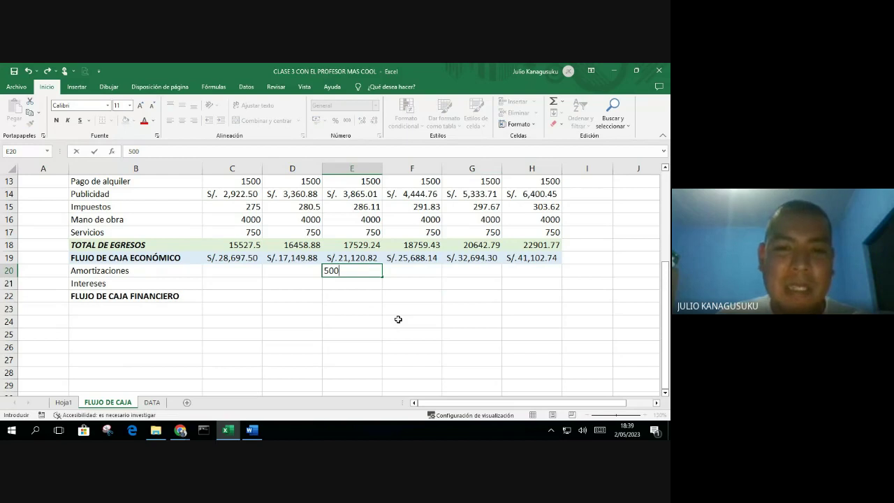
pyautogui.press('Tab')
pyautogui.press('Left')
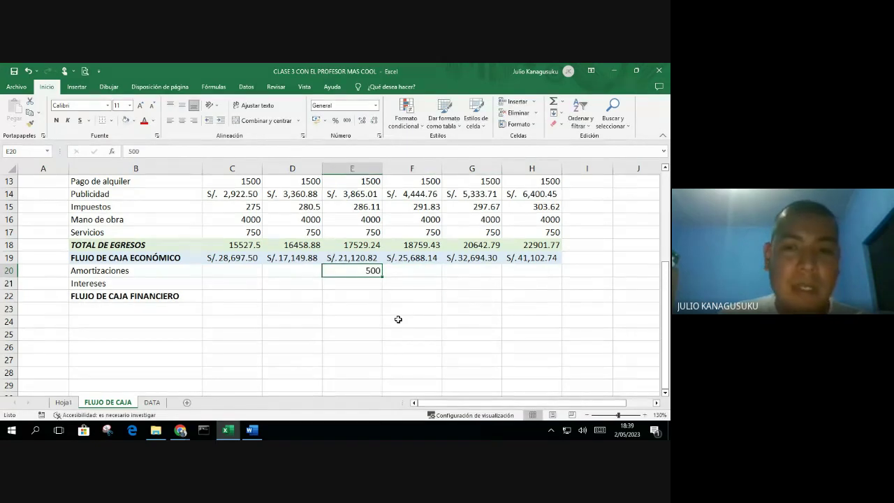
pyautogui.press('Right')
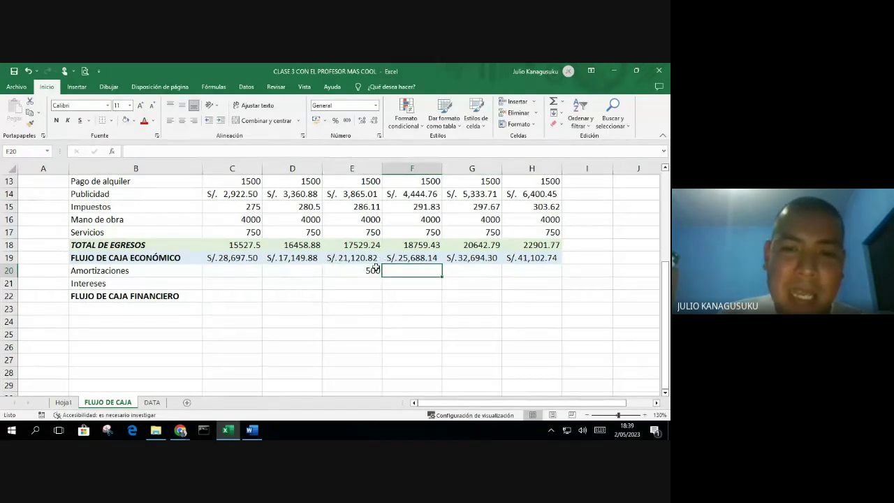
pyautogui.press('Left')
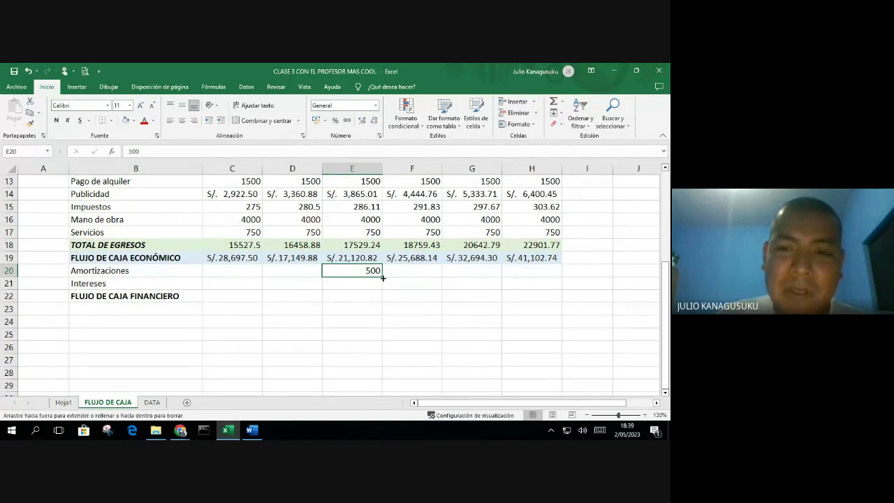
pyautogui.moveTo(382, 278); pyautogui.dragTo(532, 277)
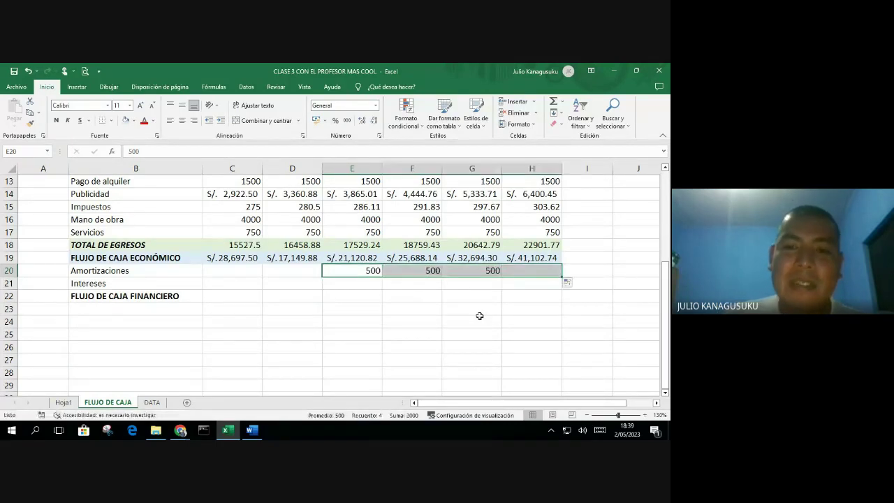
pyautogui.click(479, 316)
pyautogui.scroll(3, 521, 321)
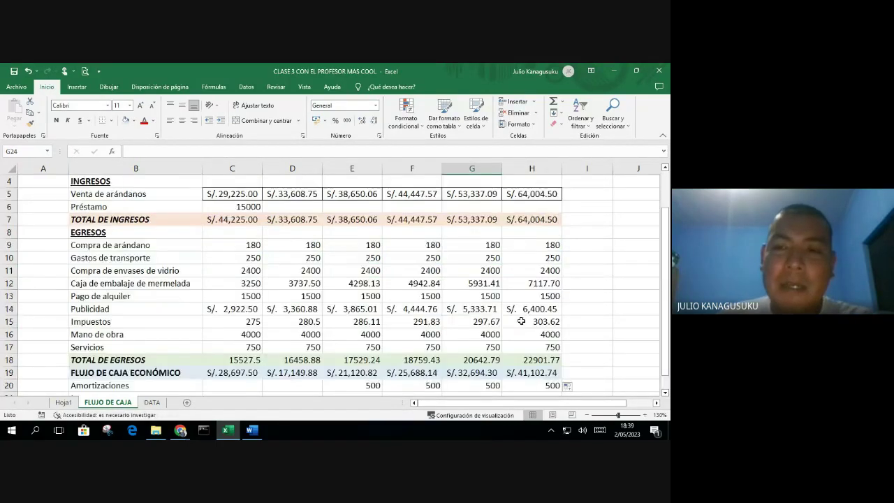
pyautogui.scroll(-2, 529, 320)
pyautogui.scroll(-1, 81, 319)
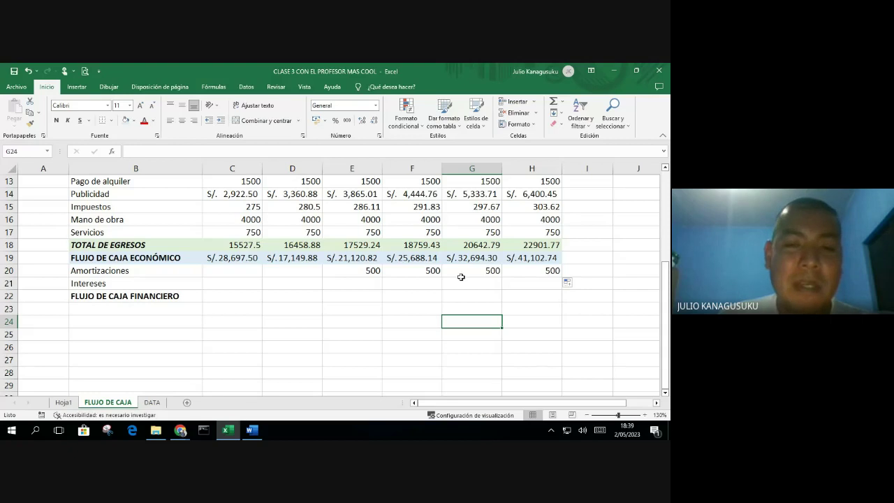
pyautogui.click(251, 430)
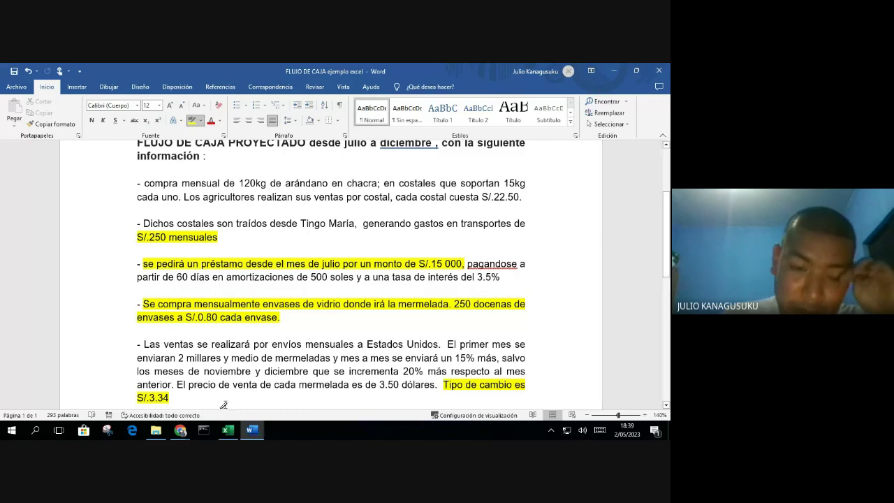
pyautogui.moveTo(226, 433)
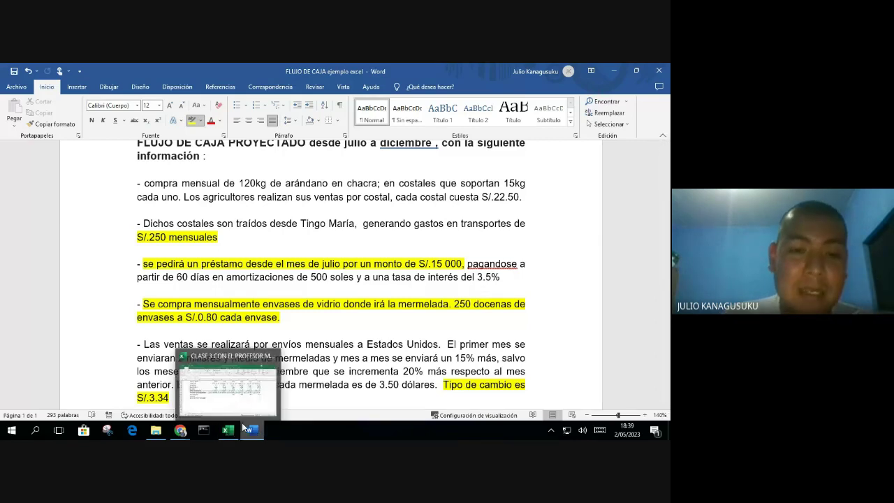
pyautogui.click(227, 395)
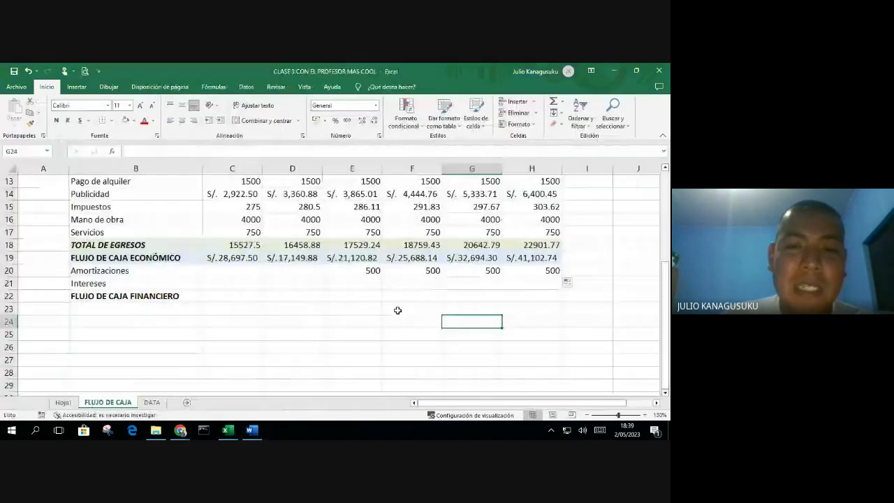
pyautogui.scroll(4, 180, 227)
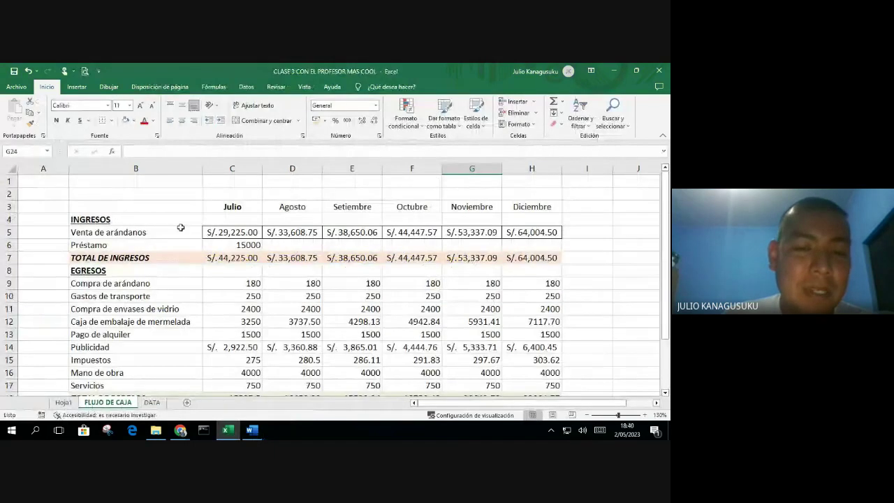
pyautogui.scroll(-1, 245, 247)
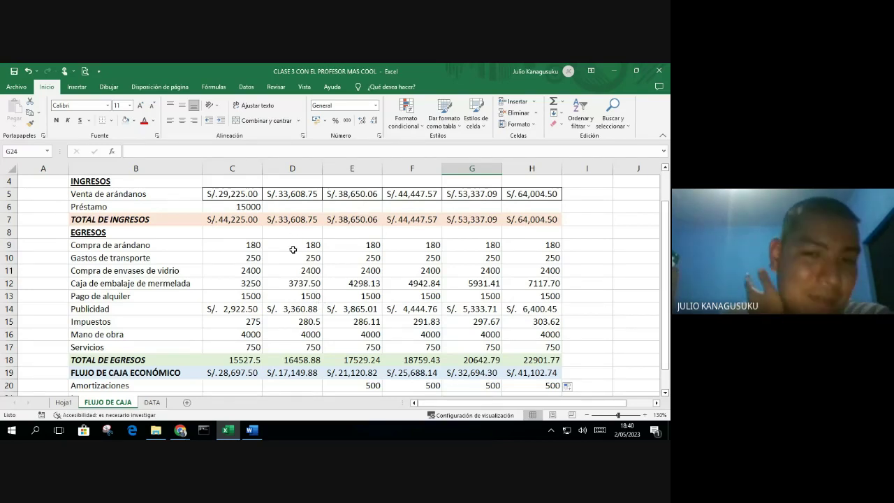
pyautogui.scroll(-1, 294, 250)
pyautogui.scroll(-1, 293, 249)
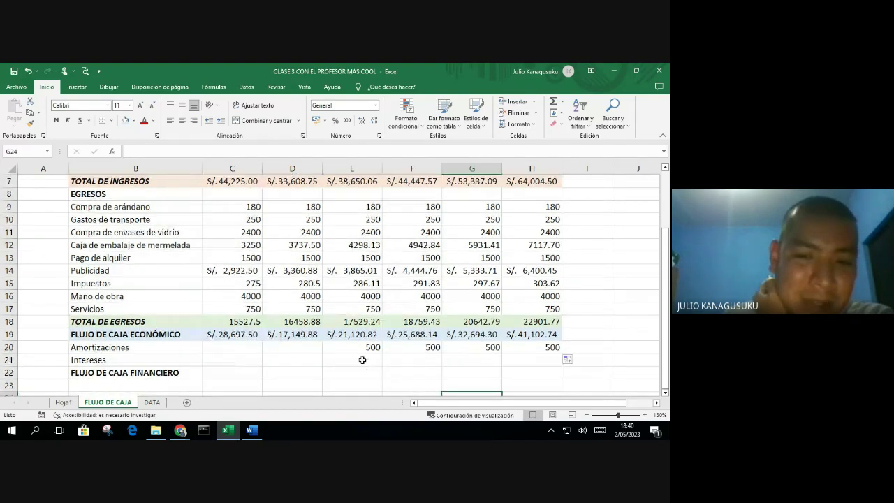
pyautogui.click(363, 360)
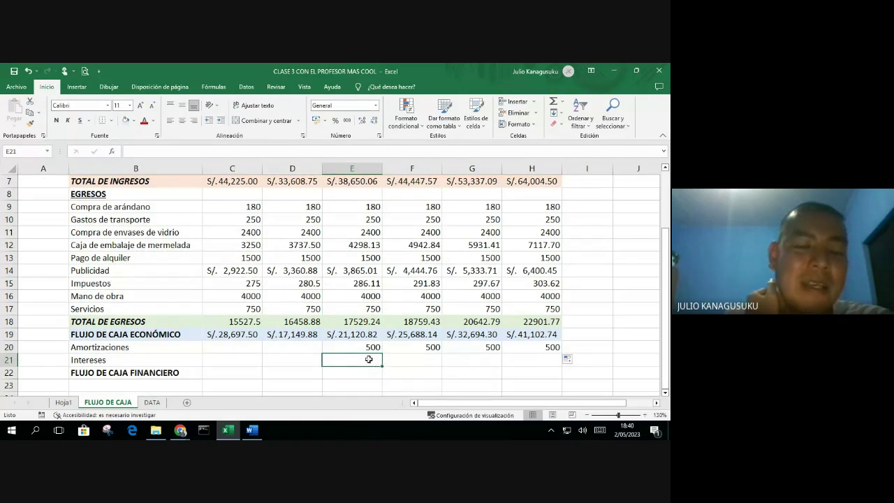
pyautogui.scroll(-1, 369, 359)
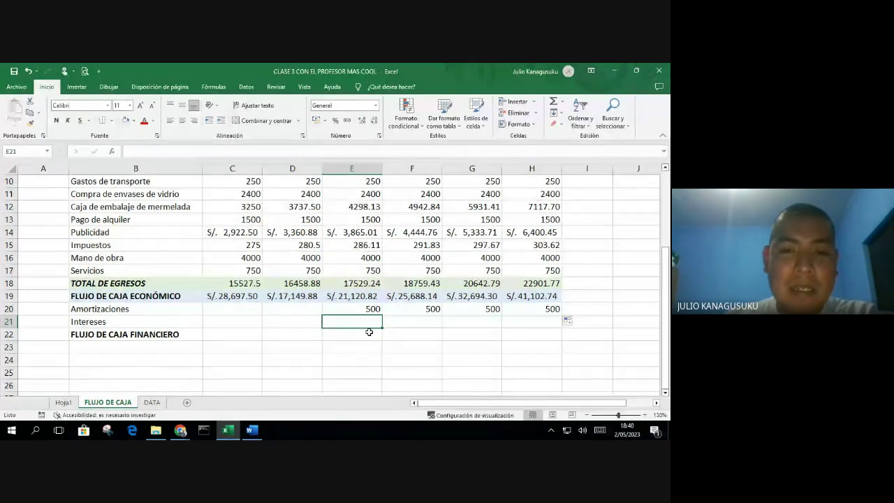
# Enter =C6*3.5% in E21, giving 525 interest for Setiembre.
pyautogui.write('=')
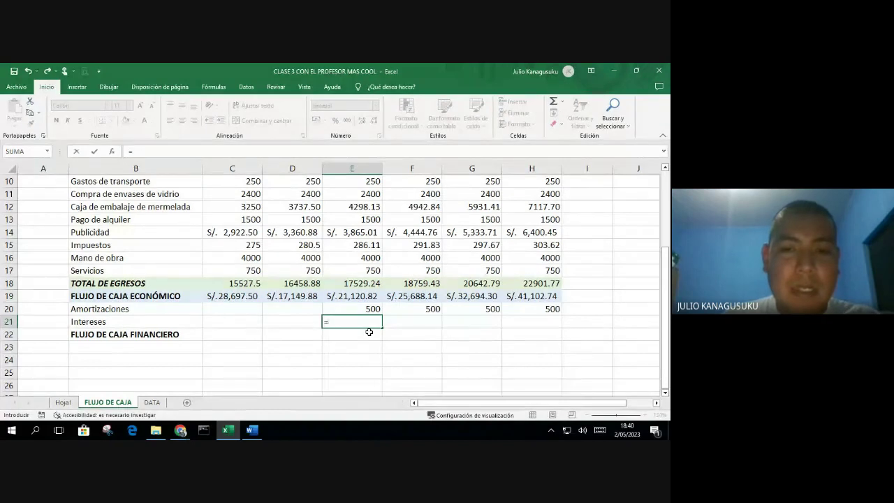
pyautogui.scroll(1, 369, 332)
pyautogui.scroll(1, 369, 331)
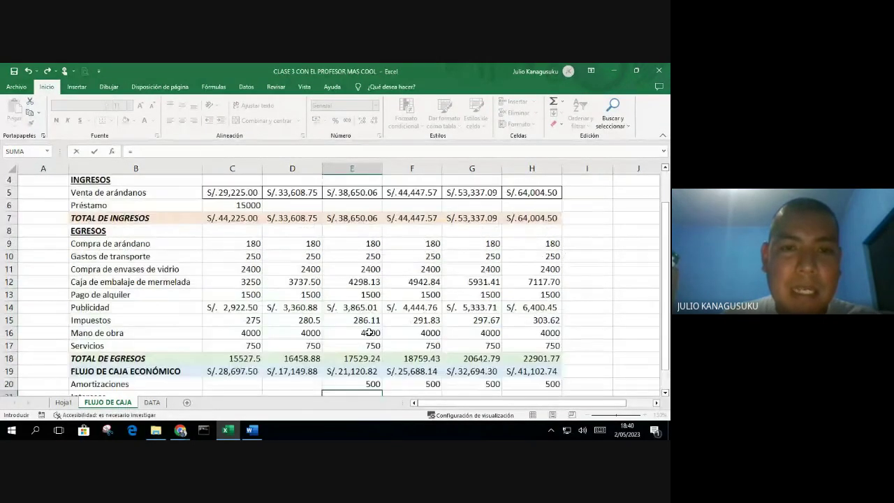
pyautogui.click(250, 206)
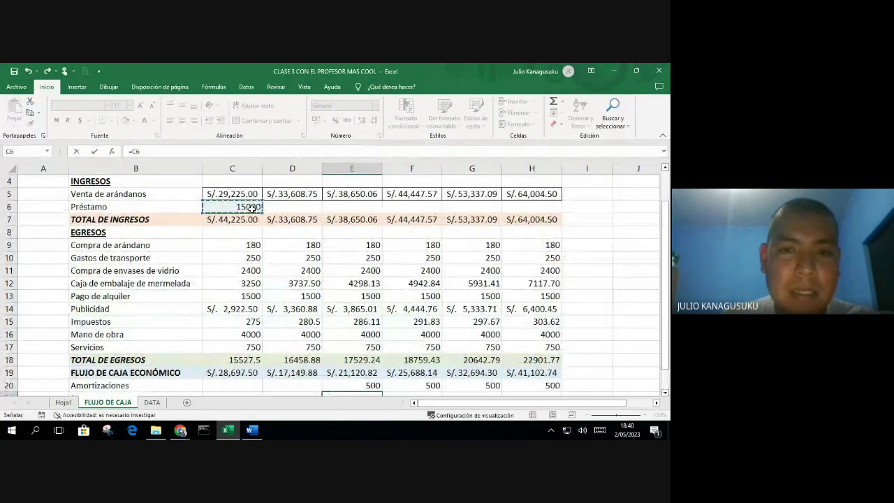
pyautogui.scroll(-2, 370, 271)
pyautogui.scroll(-1, 370, 271)
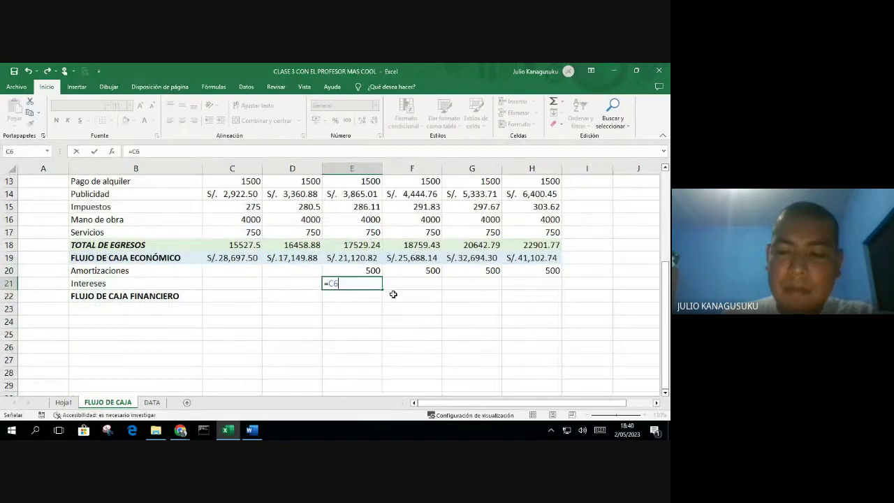
pyautogui.write('*')
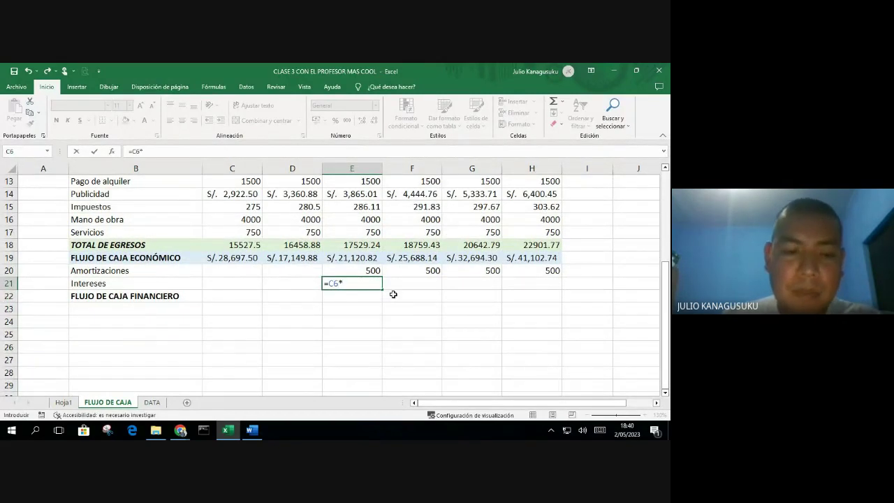
pyautogui.write('3.5')
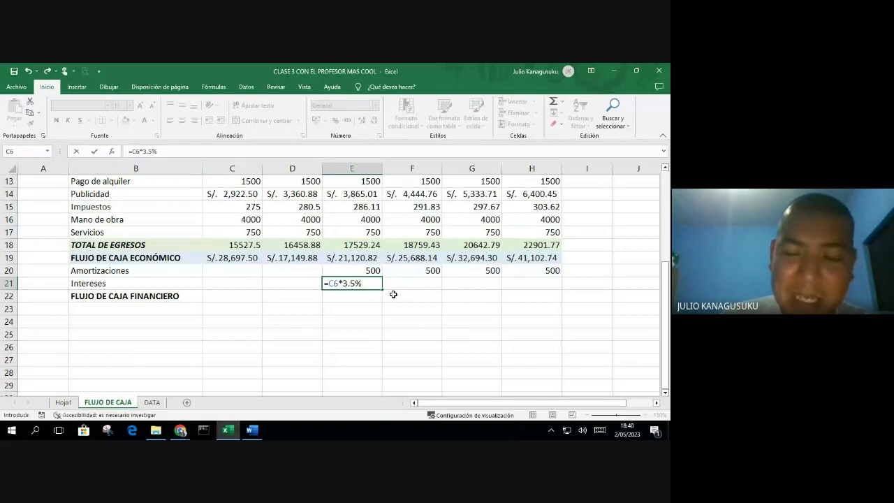
pyautogui.press('Return')
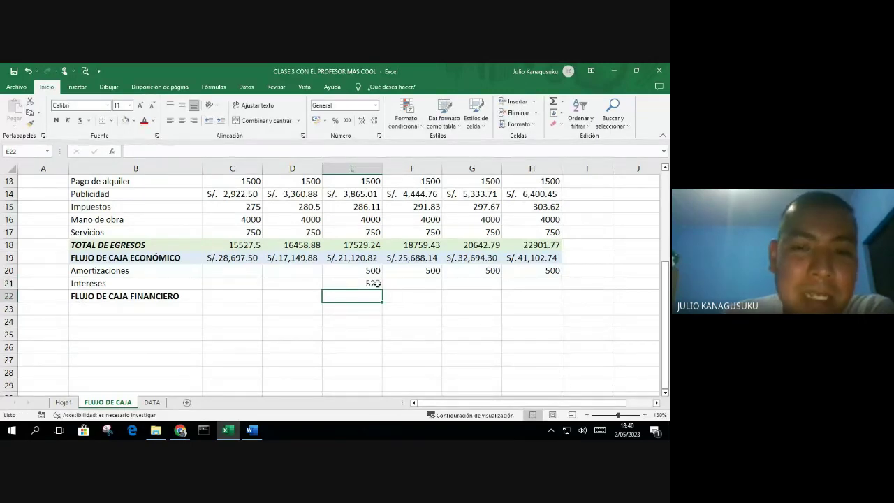
pyautogui.click(376, 282)
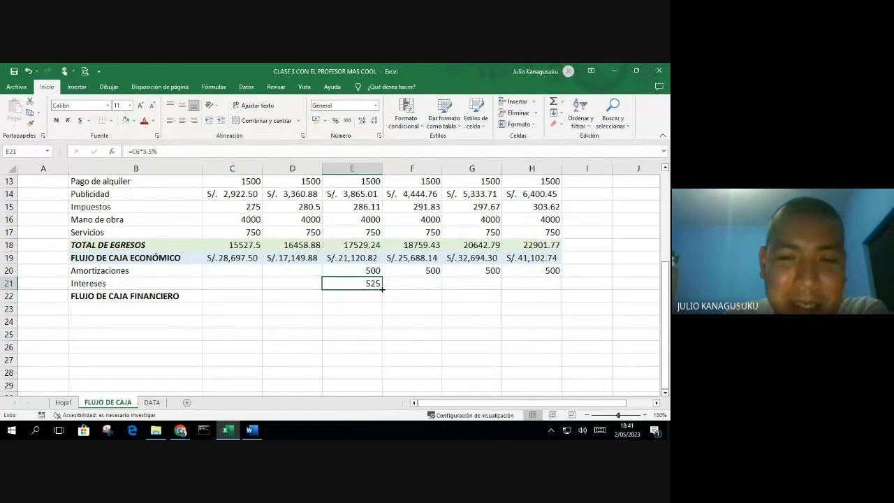
# Copy E21 through H21, then overwrite the zero results in F21:H21 with 525.
pyautogui.moveTo(382, 289); pyautogui.dragTo(554, 301)
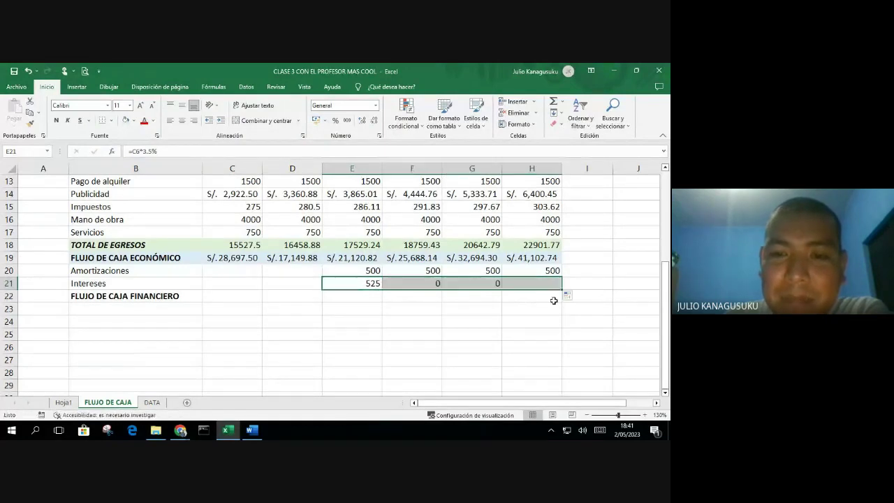
pyautogui.click(471, 310)
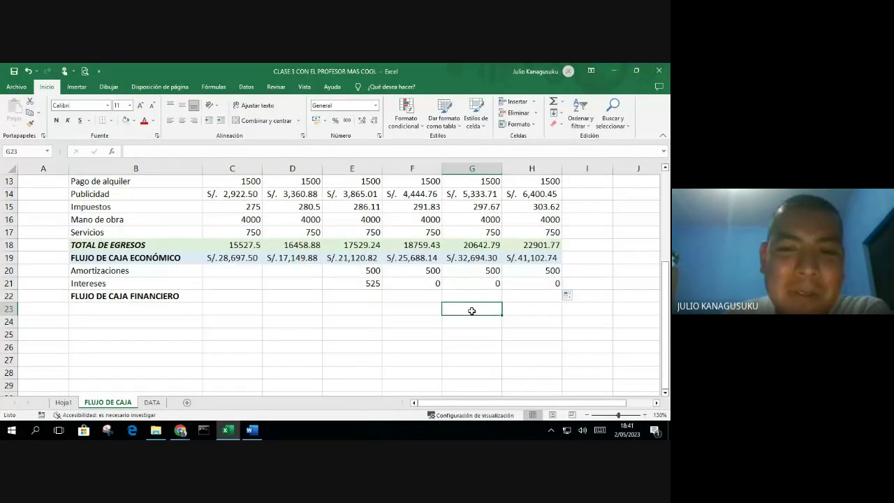
pyautogui.click(424, 283)
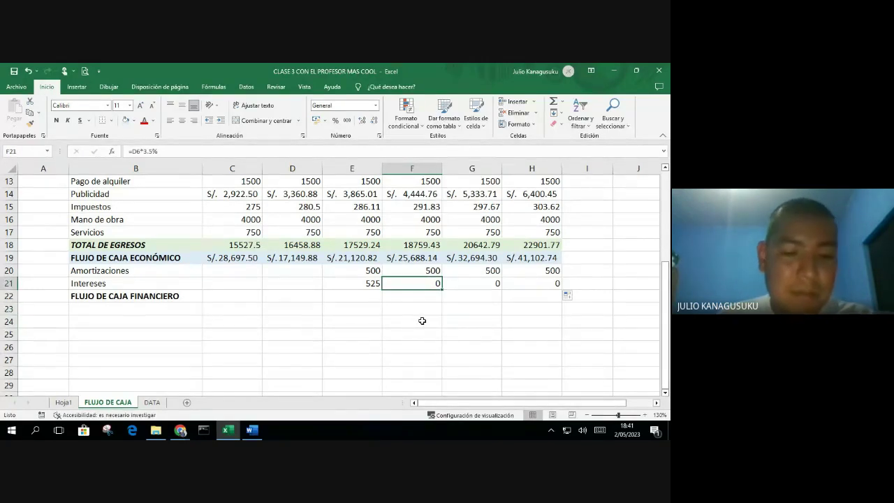
pyautogui.press('F2')
pyautogui.press('BackSpace')
pyautogui.press('BackSpace')
pyautogui.press('BackSpace')
pyautogui.write('525')
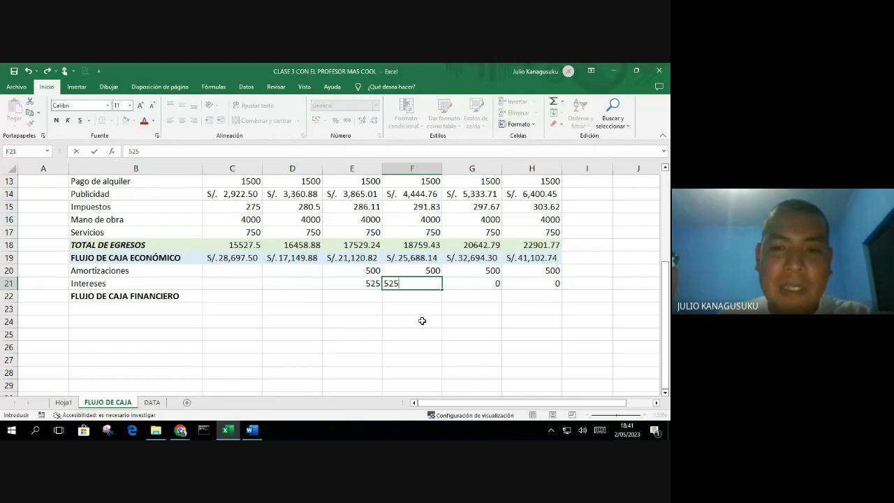
pyautogui.press('Tab')
pyautogui.write('5')
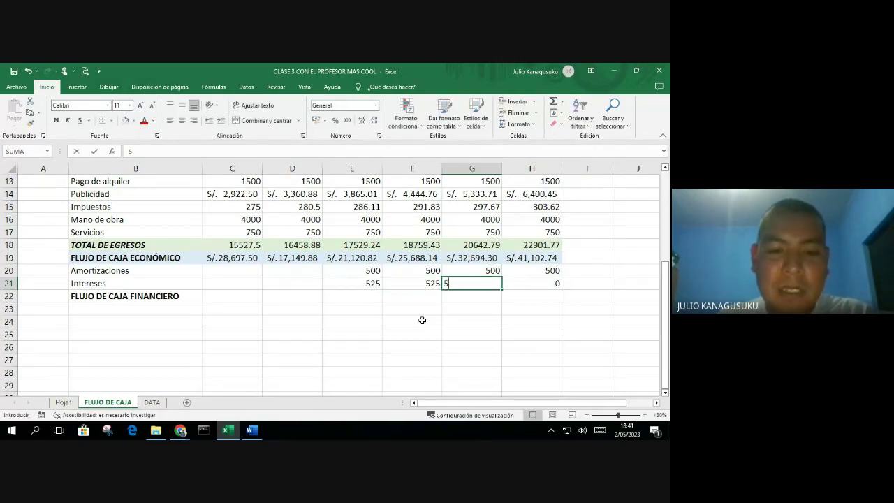
pyautogui.write('25')
pyautogui.press('Tab')
pyautogui.write('5')
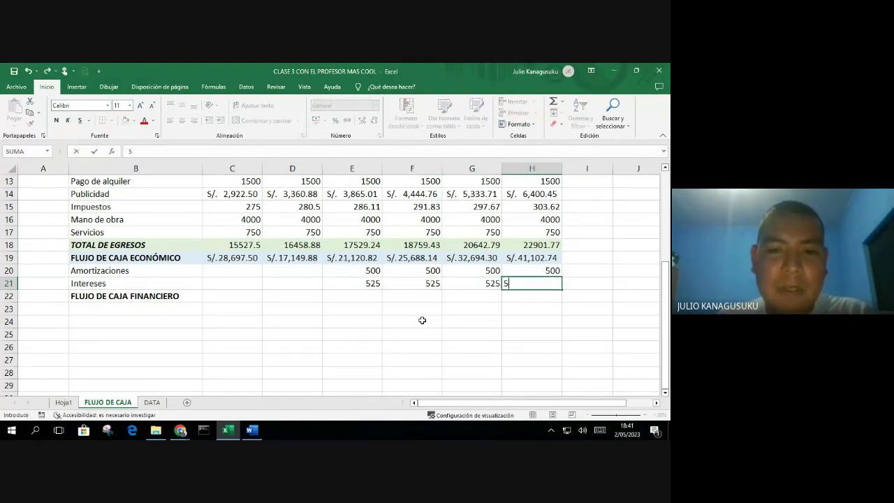
pyautogui.write('25')
pyautogui.press('Down')
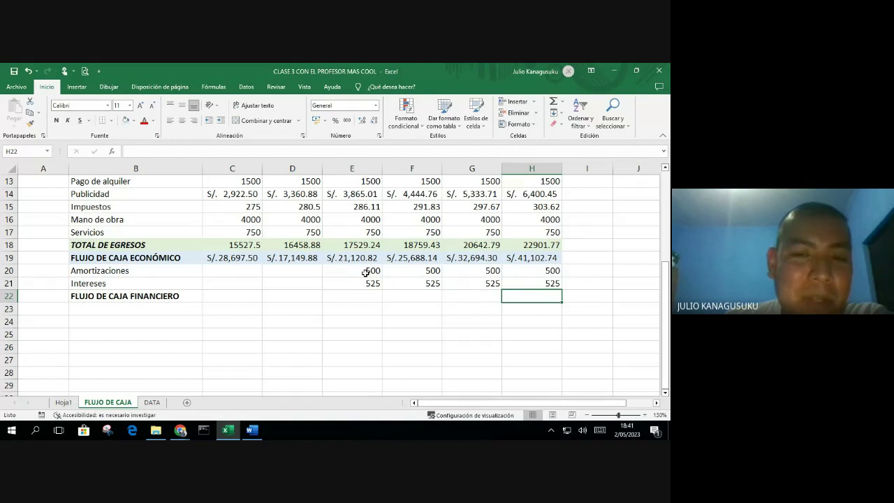
pyautogui.scroll(2, 366, 272)
pyautogui.scroll(2, 365, 273)
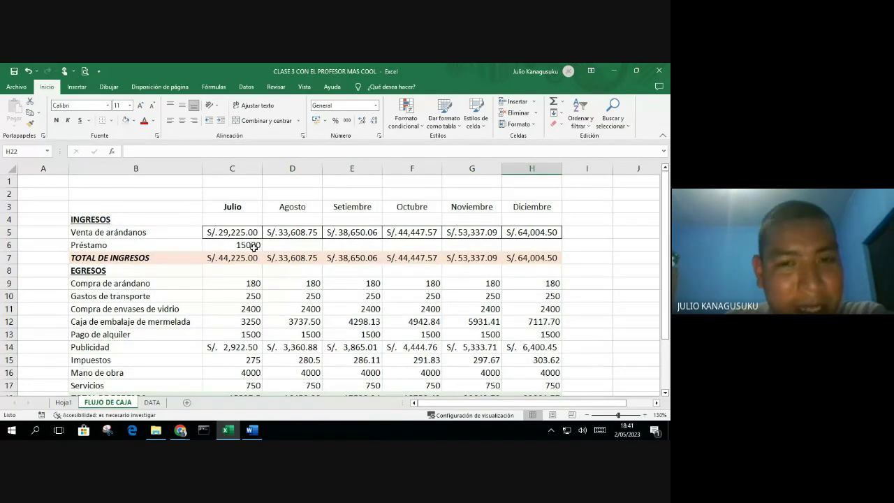
pyautogui.scroll(-1, 354, 224)
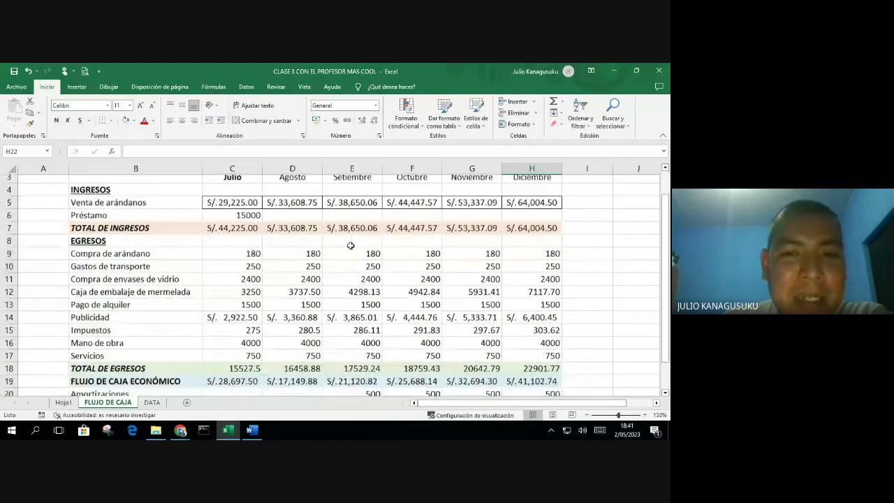
pyautogui.scroll(-3, 351, 246)
pyautogui.scroll(1, 351, 246)
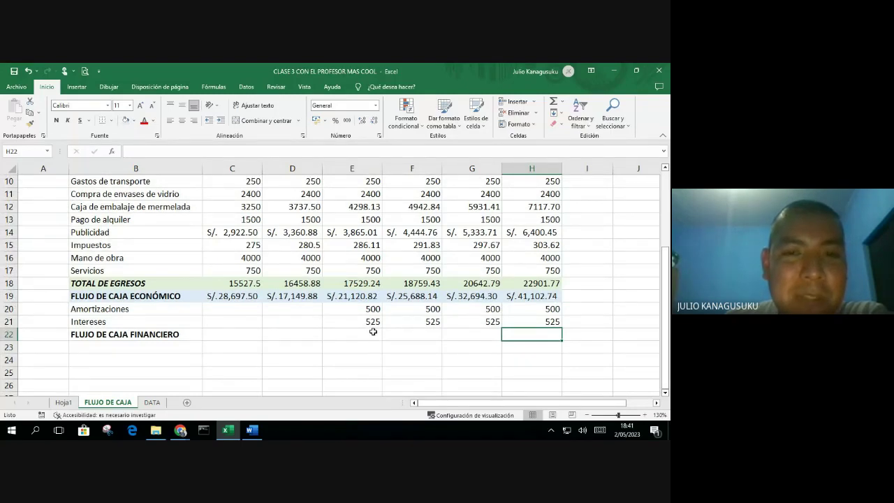
pyautogui.scroll(3, 373, 331)
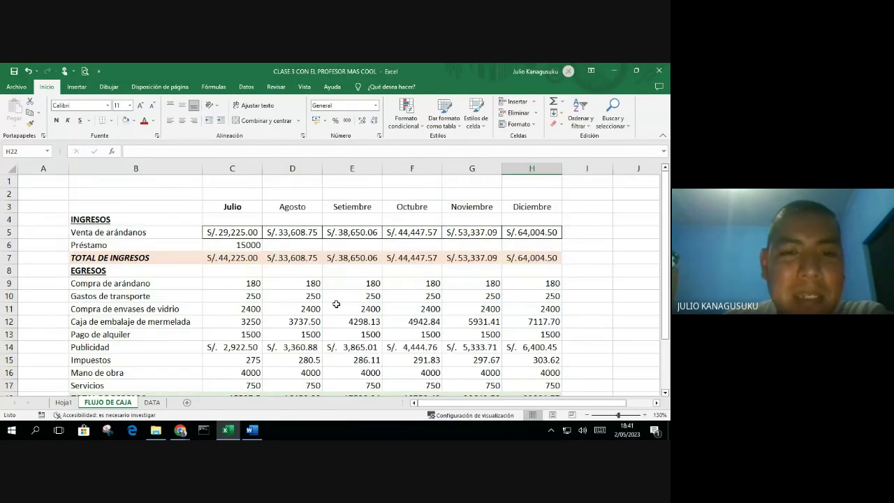
pyautogui.scroll(-3, 336, 304)
pyautogui.scroll(-1, 366, 287)
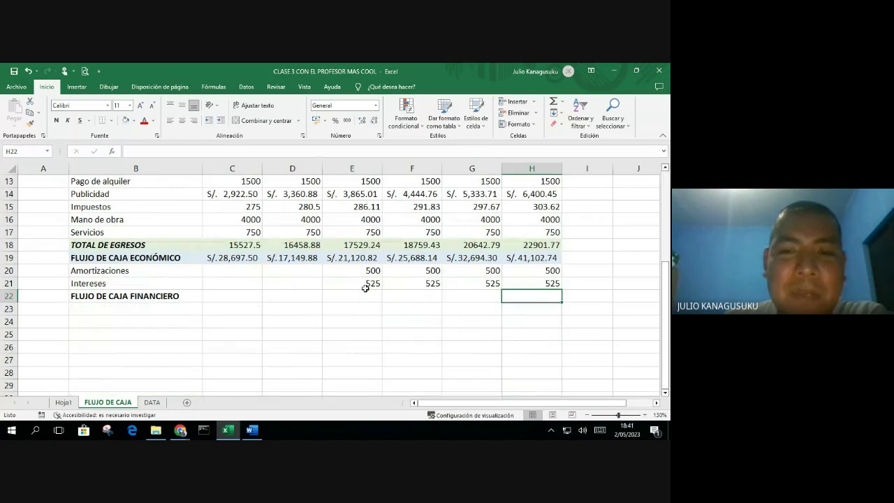
pyautogui.click(235, 296)
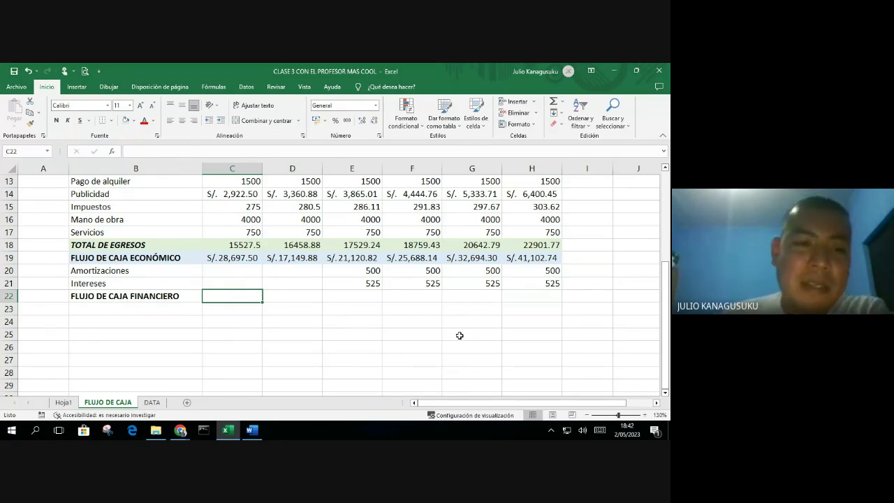
# Enter =C19-C20-C21 in C22 and copy the formula across to H22.
pyautogui.write('=')
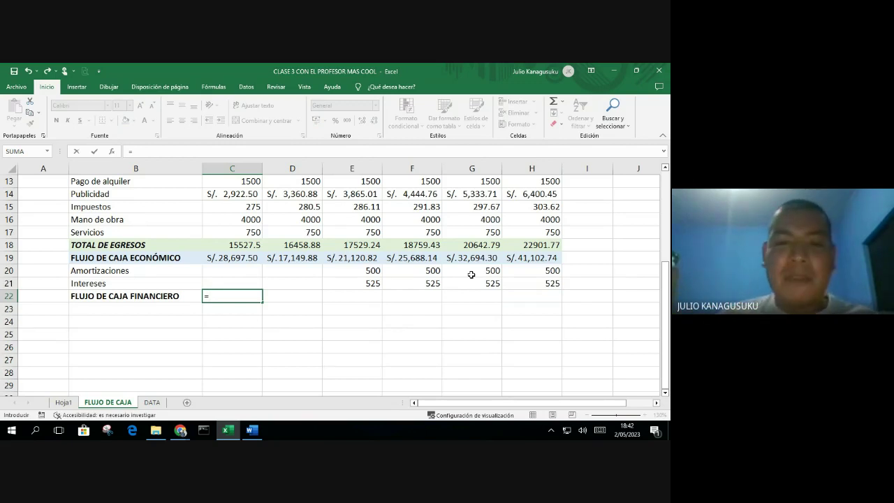
pyautogui.press('Escape')
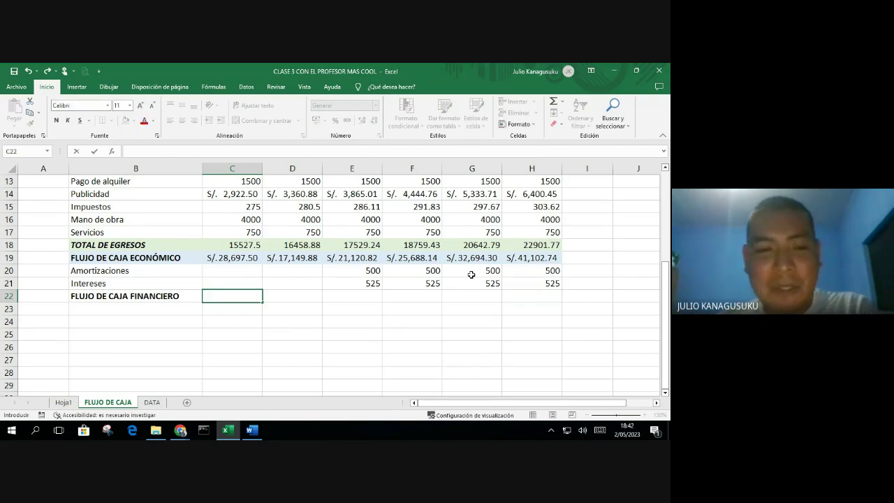
pyautogui.write('=')
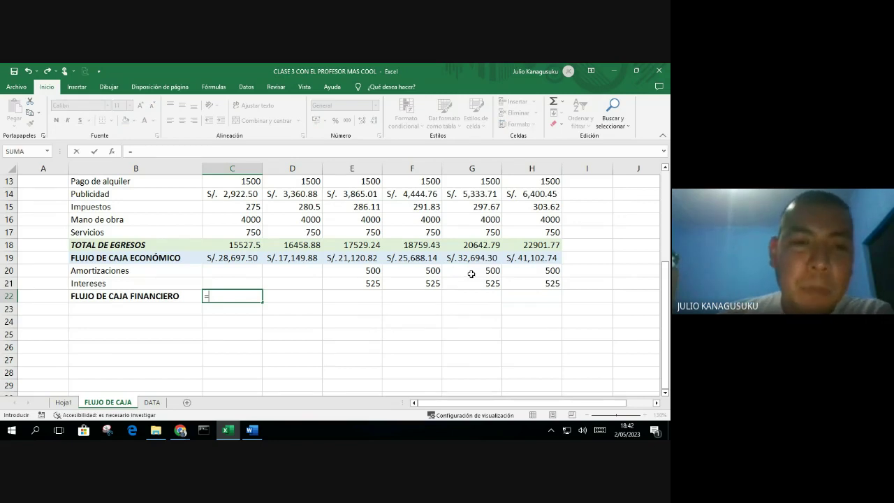
pyautogui.click(234, 259)
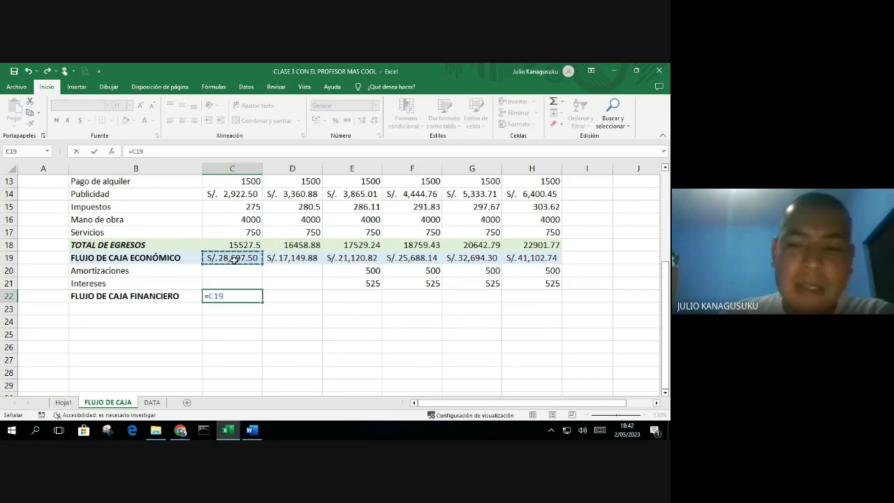
pyautogui.write('-')
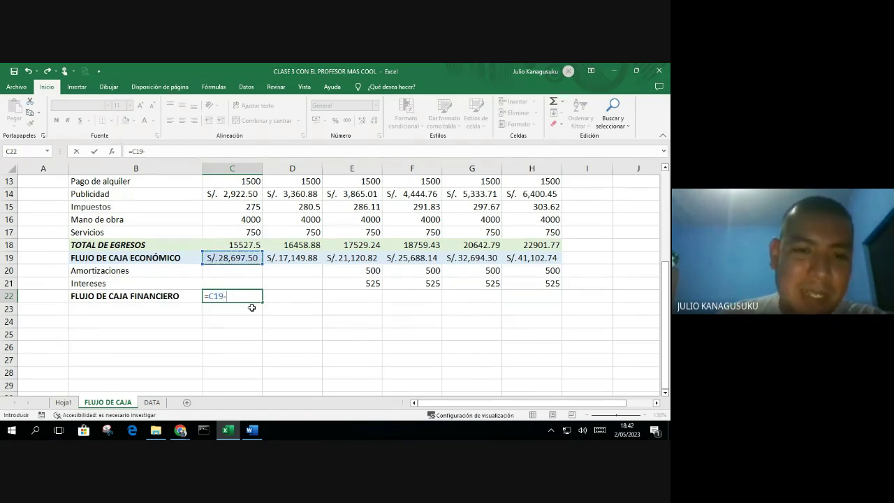
pyautogui.click(233, 270)
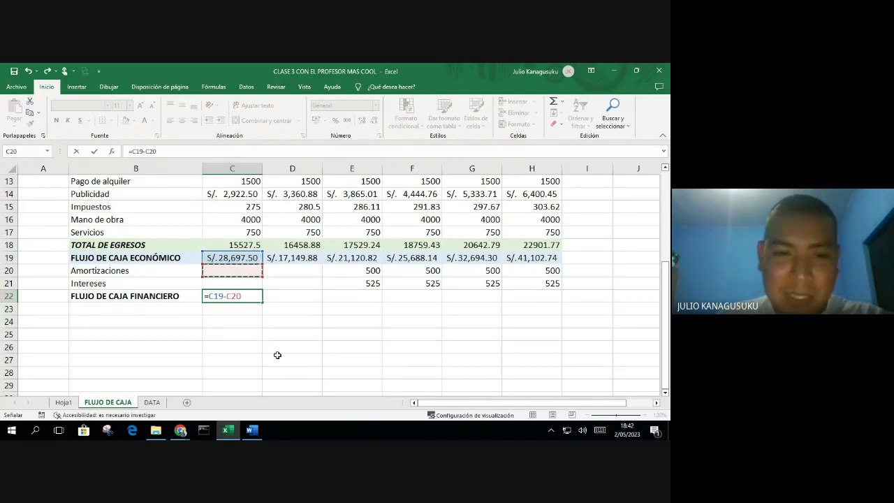
pyautogui.write('-')
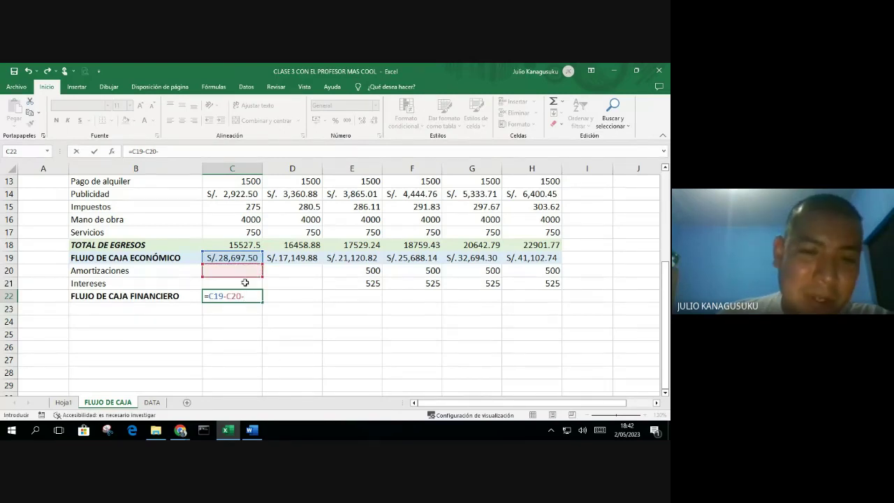
pyautogui.click(245, 282)
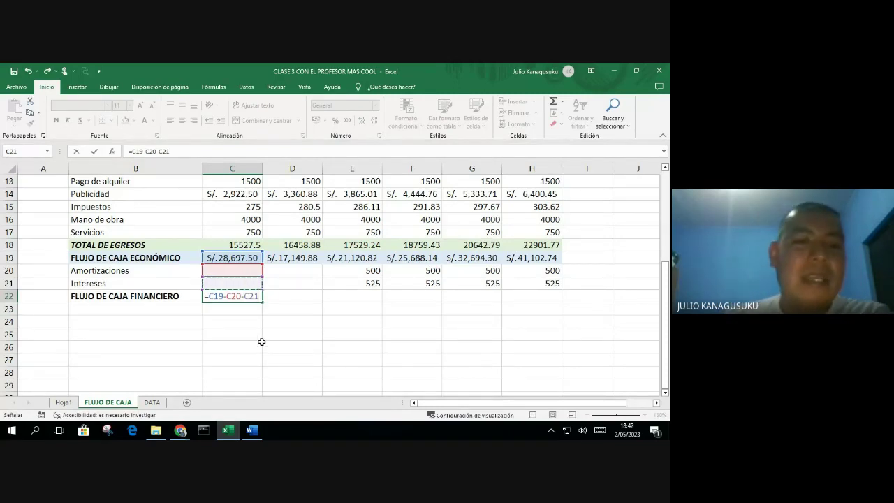
pyautogui.press('Return')
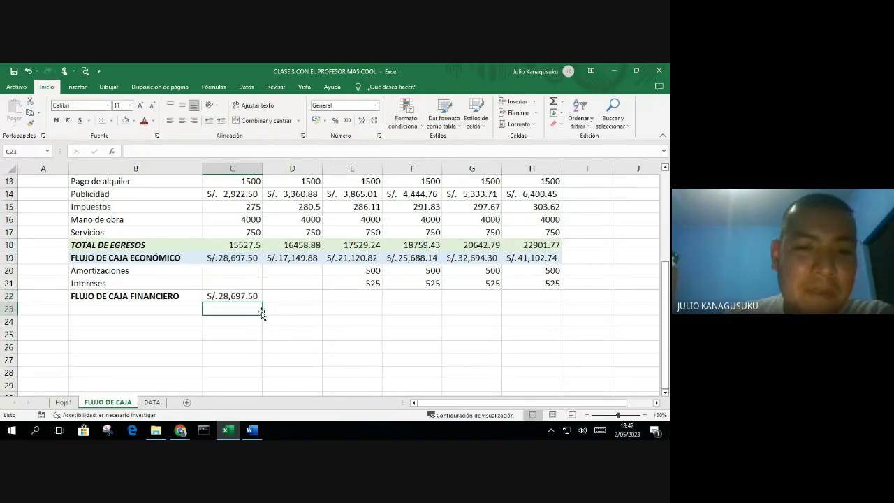
pyautogui.click(253, 295)
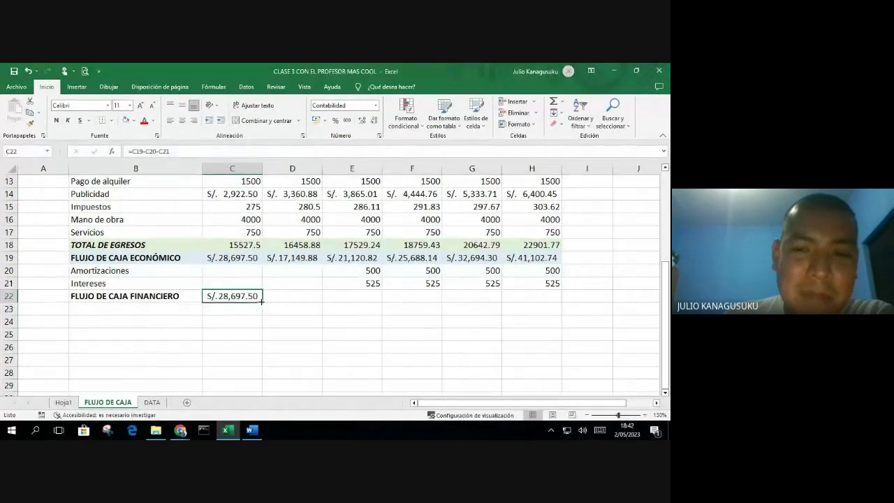
pyautogui.moveTo(262, 302); pyautogui.dragTo(544, 325)
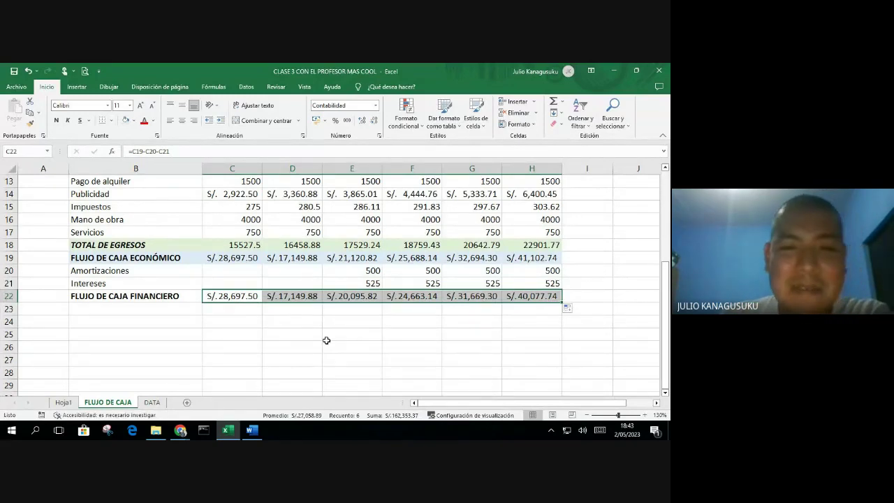
# Delete the financial cash-flow values in C22:H22, leaving row 22 blank.
pyautogui.click(337, 331)
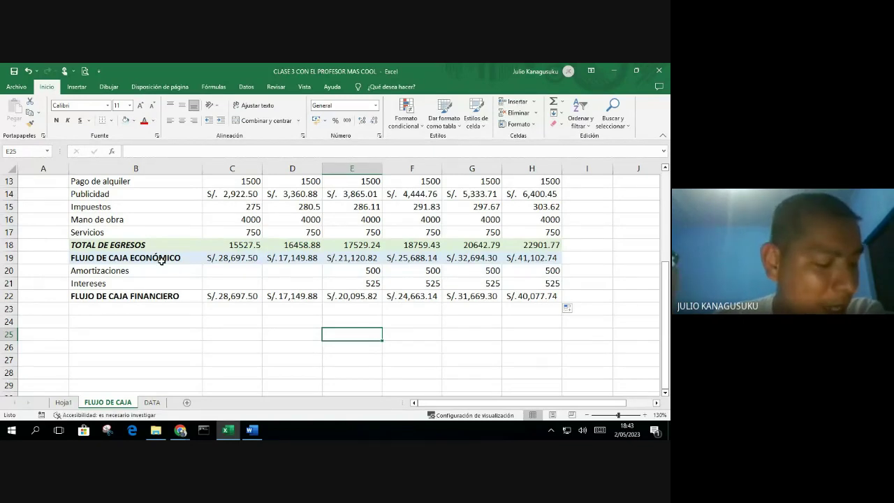
pyautogui.moveTo(223, 294); pyautogui.dragTo(507, 298)
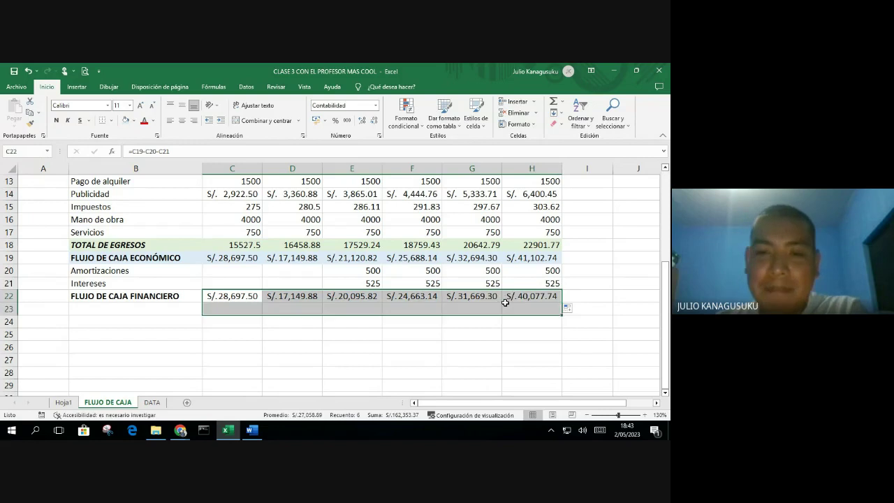
pyautogui.press('Delete')
pyautogui.click(232, 360)
# Enter the formula =C19-C20-C21 in C22 for the financial cash flow.
pyautogui.click(243, 294)
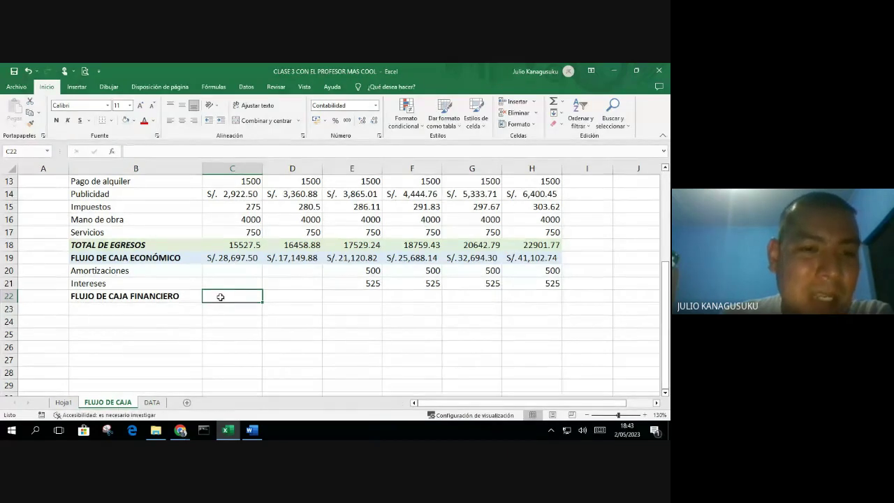
pyautogui.click(232, 257)
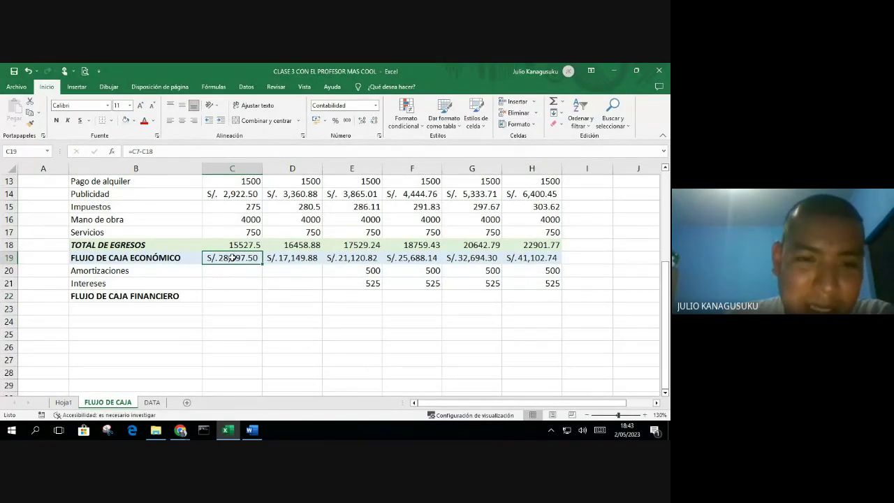
pyautogui.press('Down')
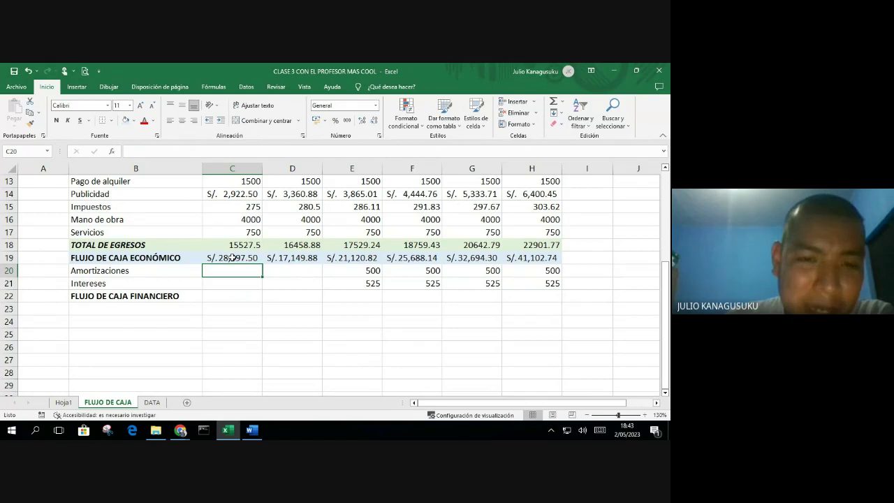
pyautogui.press('Down')
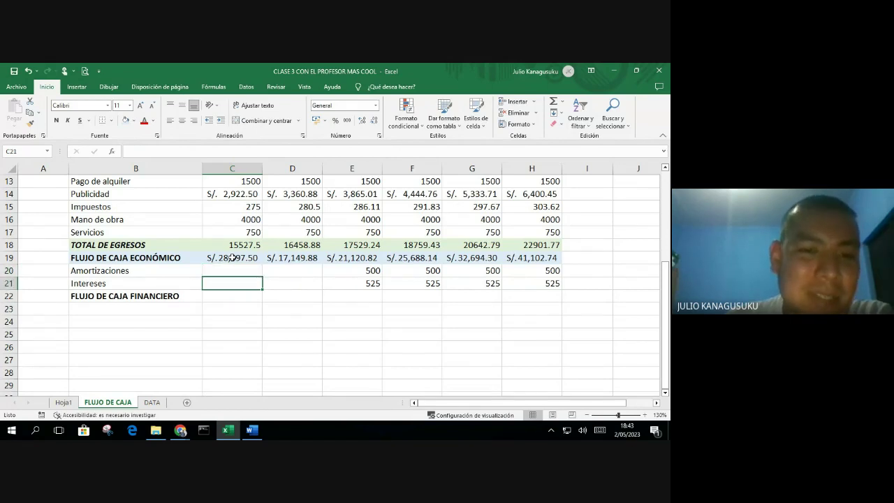
pyautogui.press('Down')
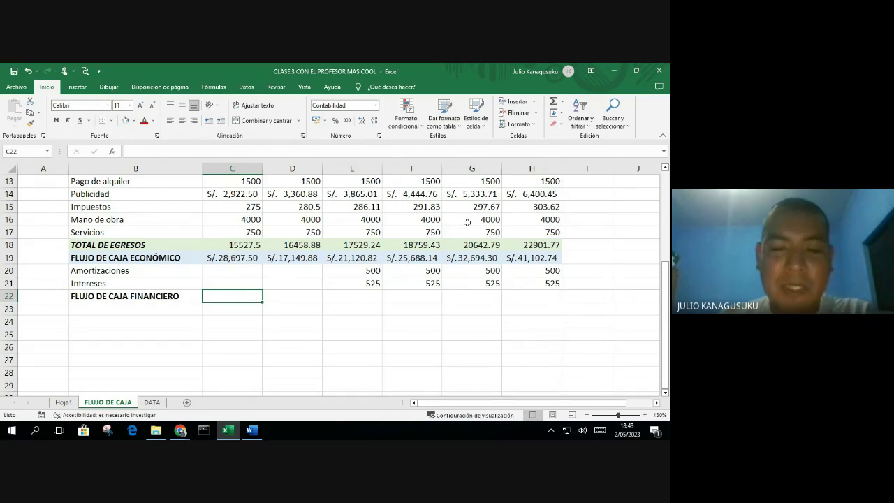
pyautogui.write('=')
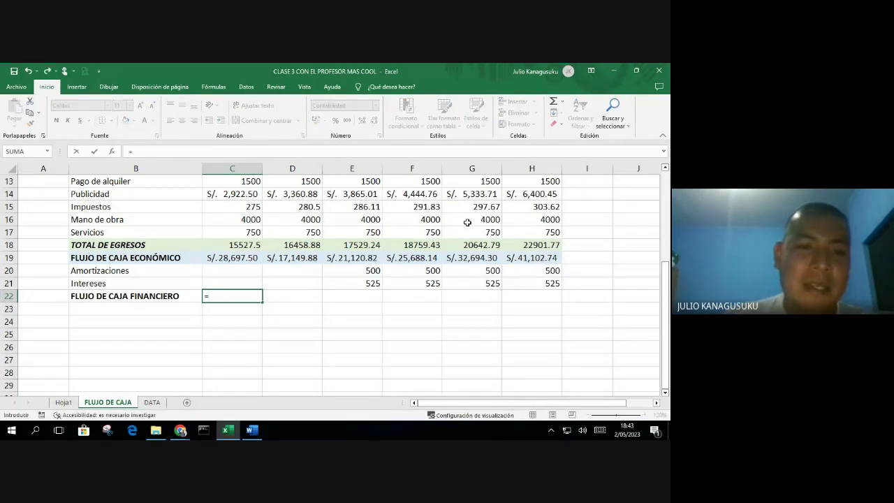
pyautogui.click(231, 259)
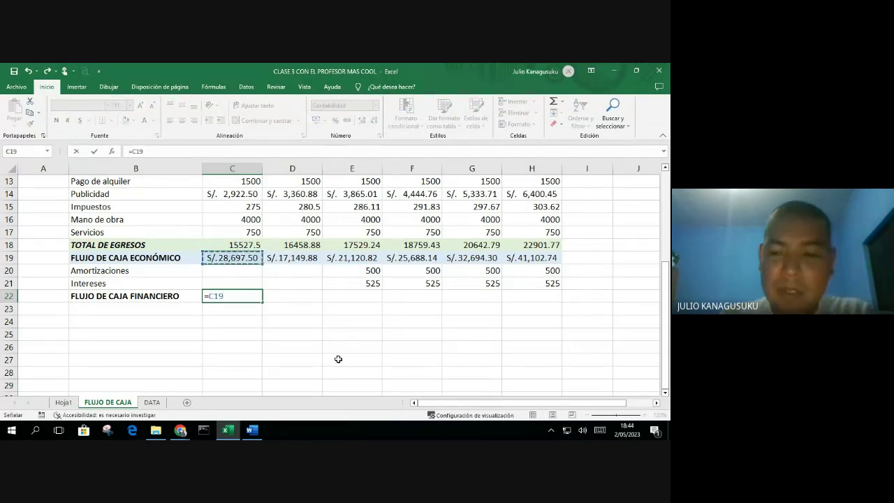
pyautogui.write('-')
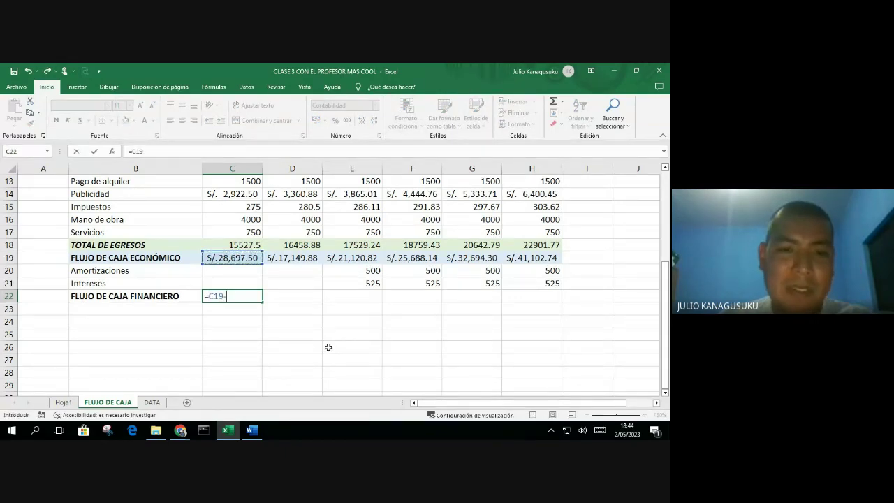
pyautogui.click(223, 271)
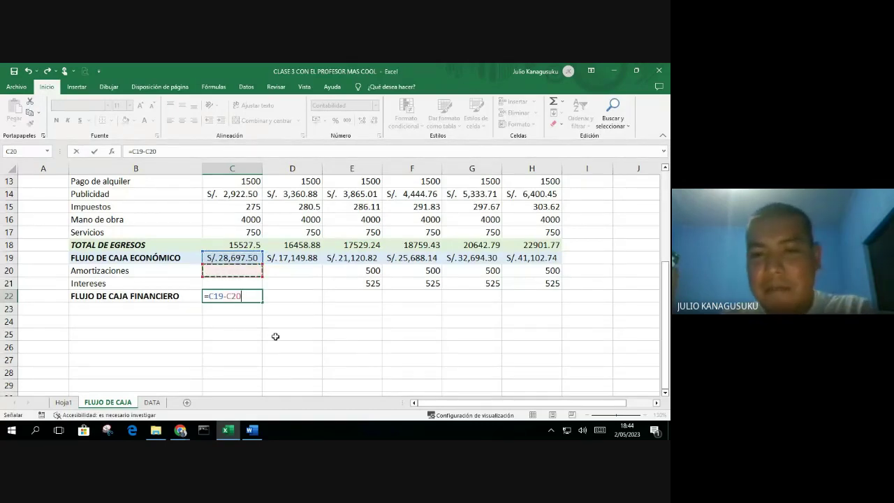
pyautogui.write('-')
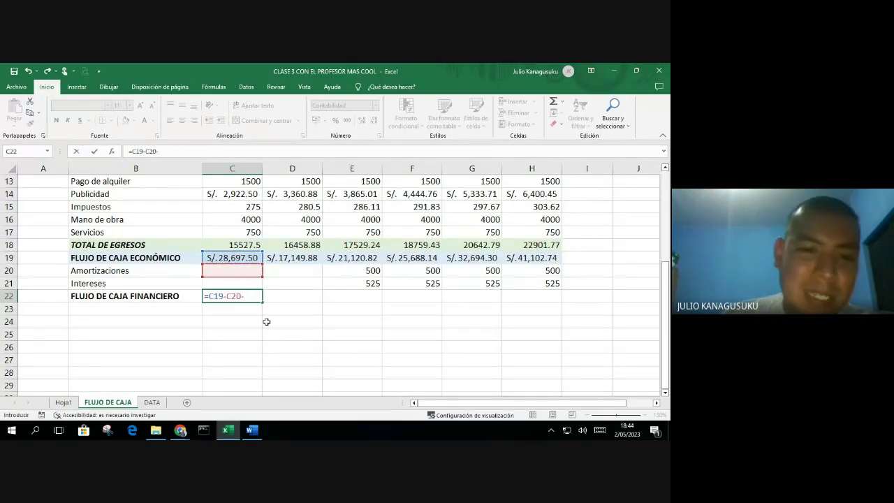
pyautogui.click(240, 283)
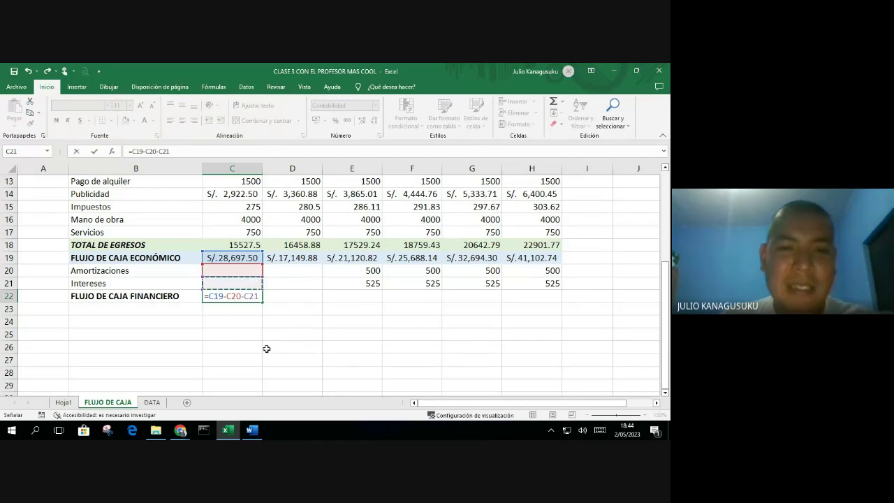
pyautogui.press('Return')
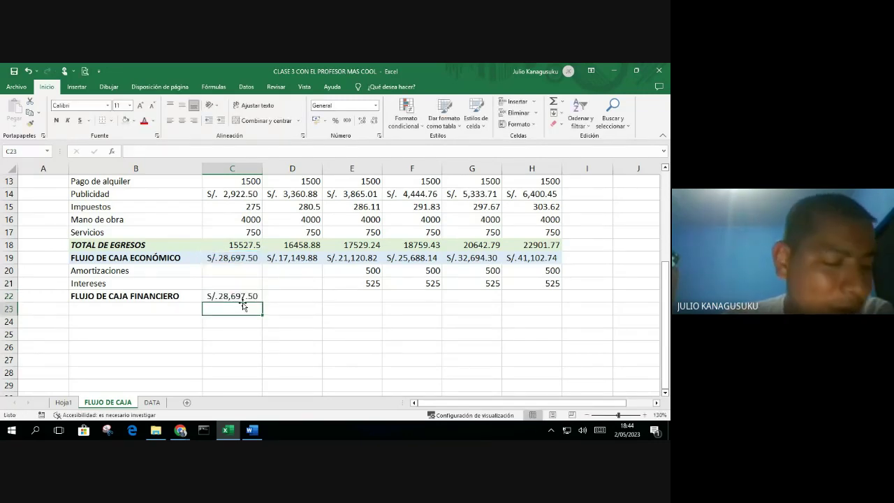
# Fill the C22 formula across to H22, then select the whole B22:H22 row.
pyautogui.click(234, 274)
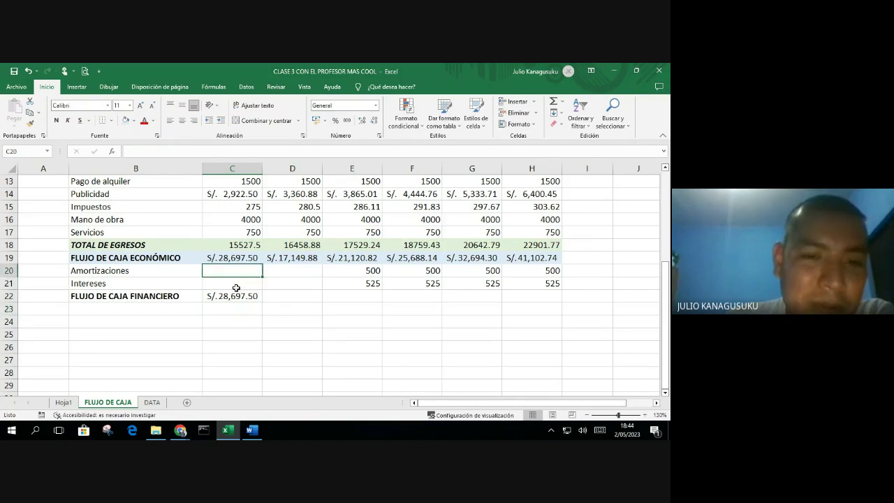
pyautogui.click(236, 283)
pyautogui.click(235, 274)
pyautogui.click(237, 285)
pyautogui.click(236, 272)
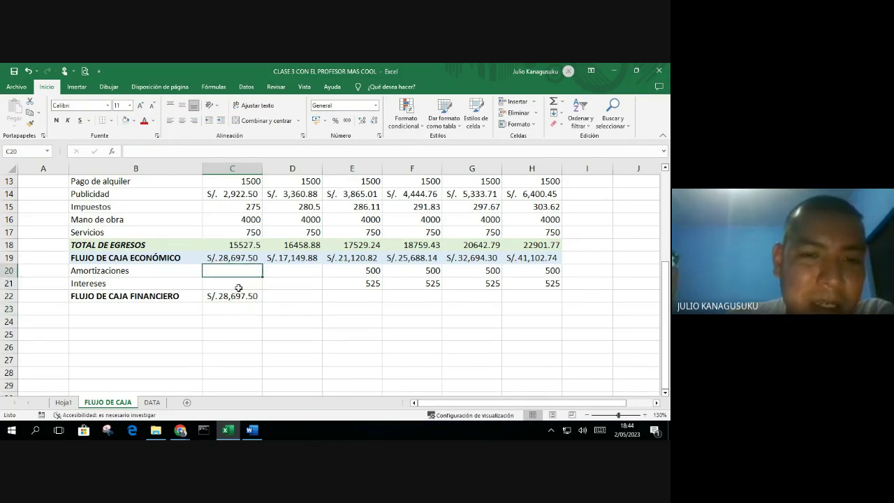
pyautogui.click(237, 285)
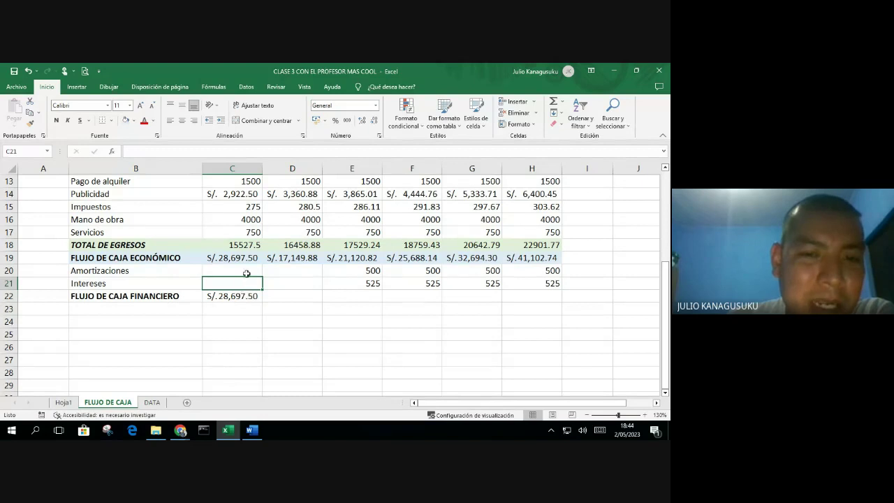
pyautogui.click(247, 273)
pyautogui.click(245, 284)
pyautogui.click(247, 271)
pyautogui.click(249, 285)
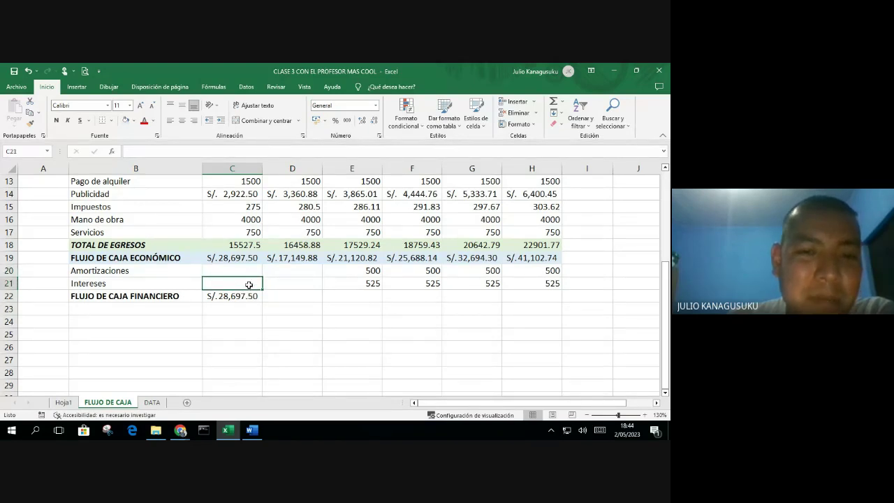
pyautogui.click(252, 296)
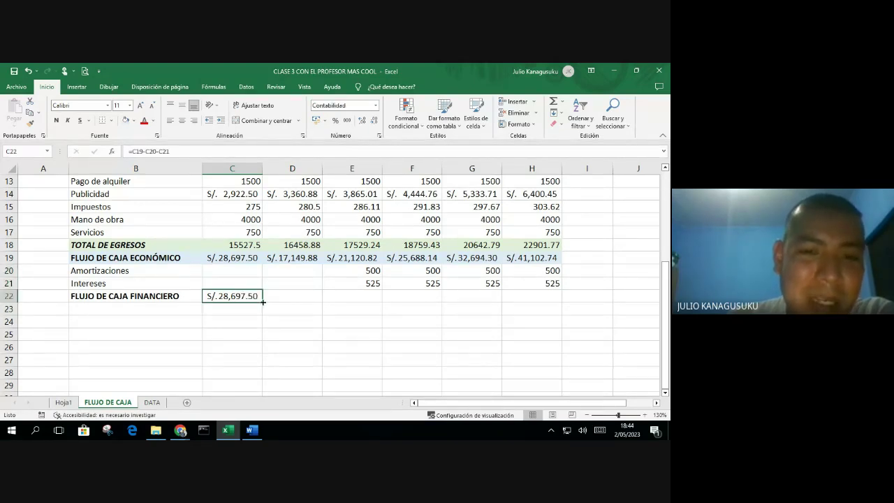
pyautogui.moveTo(264, 304); pyautogui.dragTo(539, 302)
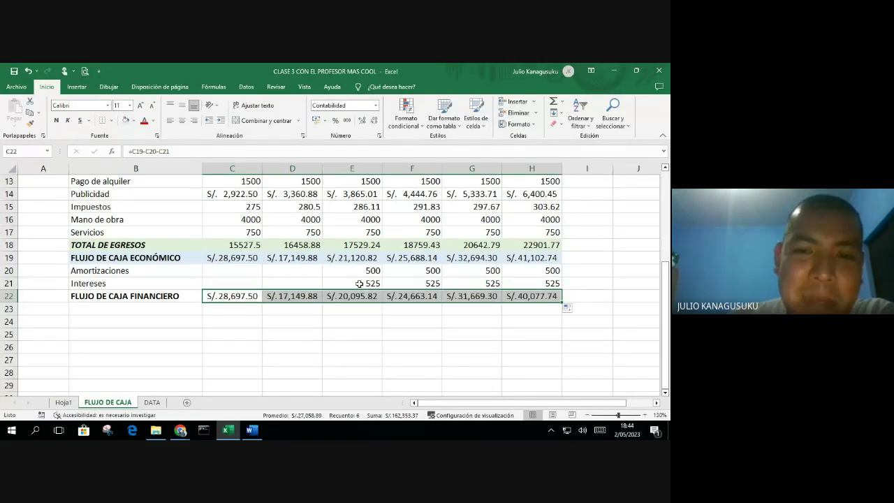
pyautogui.click(446, 317)
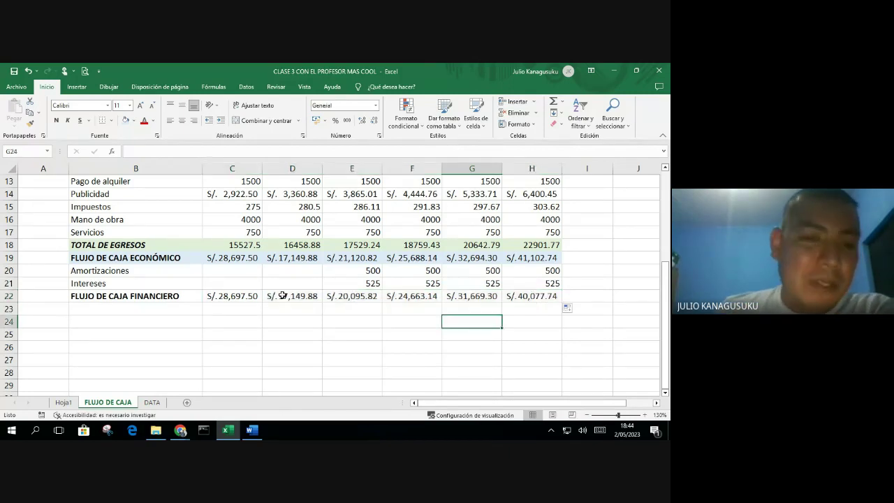
pyautogui.moveTo(162, 296); pyautogui.dragTo(532, 296)
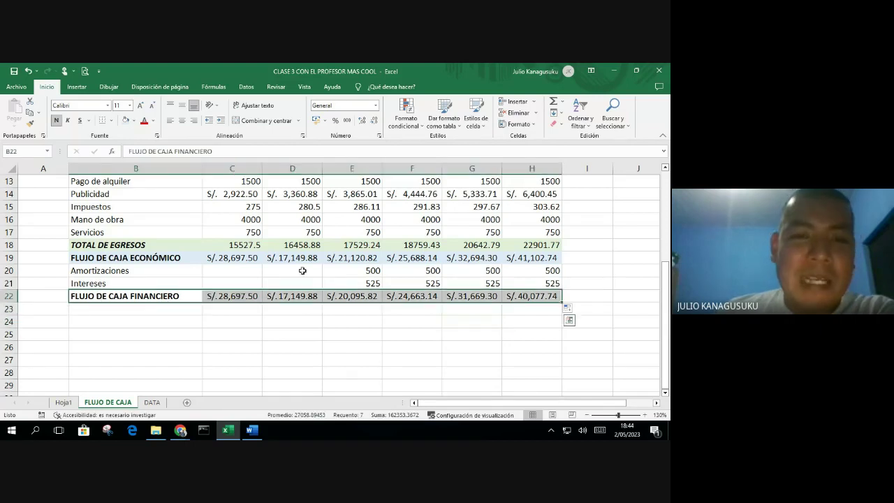
# Give B22:H22 a yellow fill and keep the row bold.
pyautogui.scroll(2, 302, 270)
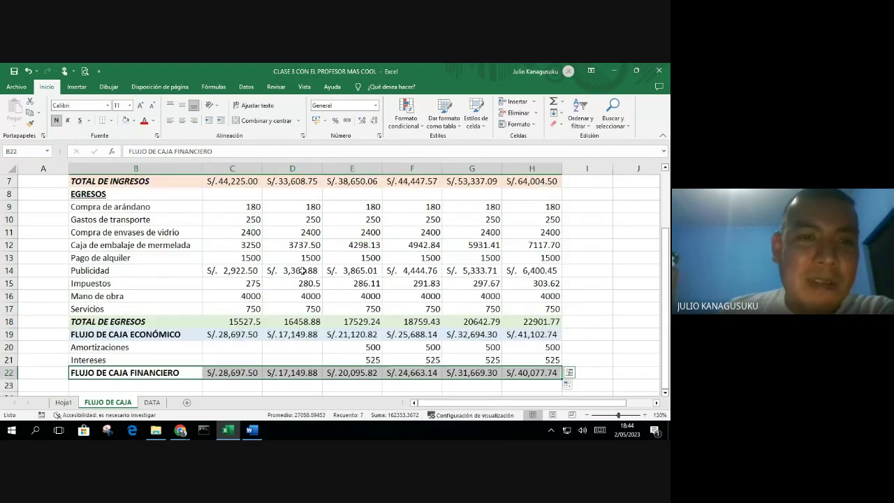
pyautogui.click(135, 121)
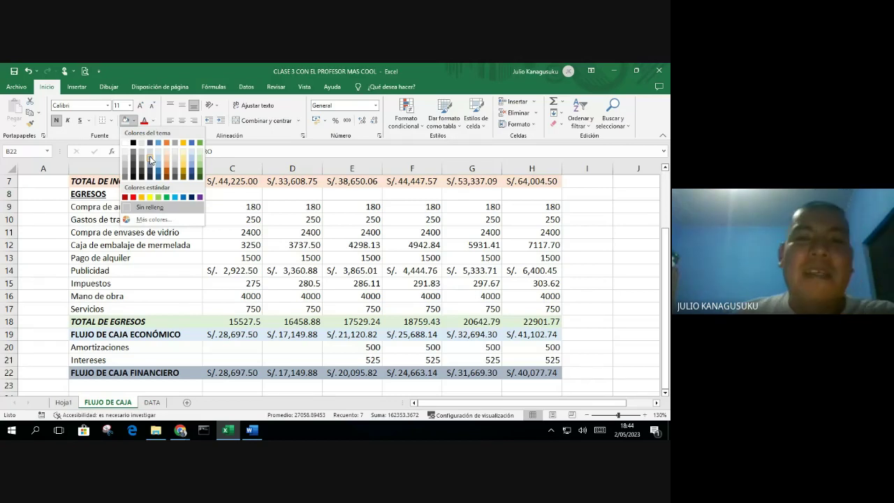
pyautogui.click(149, 197)
pyautogui.scroll(-1, 545, 267)
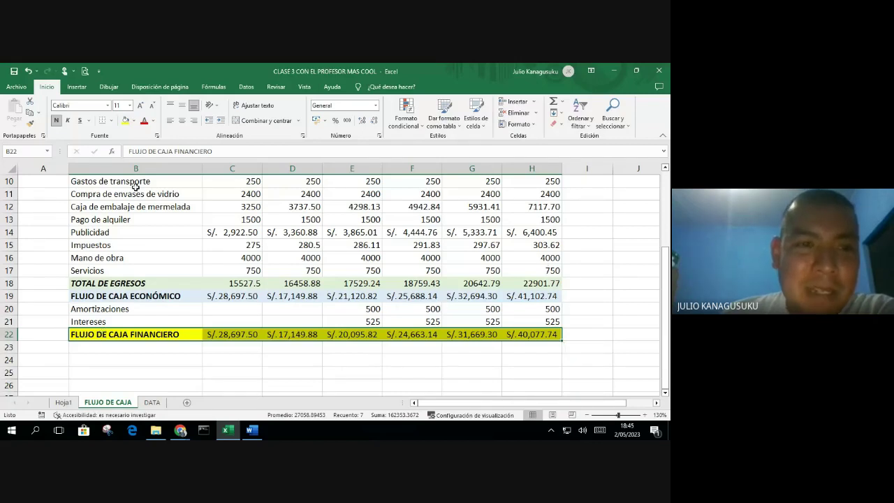
pyautogui.click(58, 124)
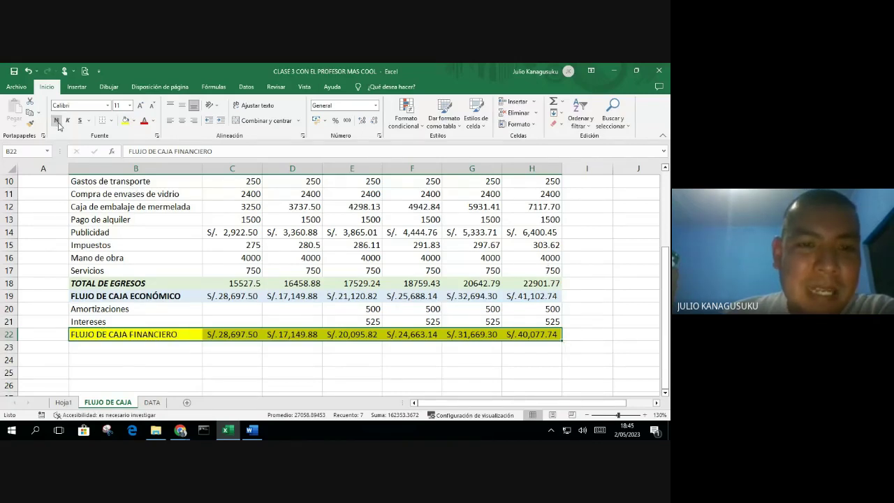
pyautogui.click(59, 124)
pyautogui.click(558, 371)
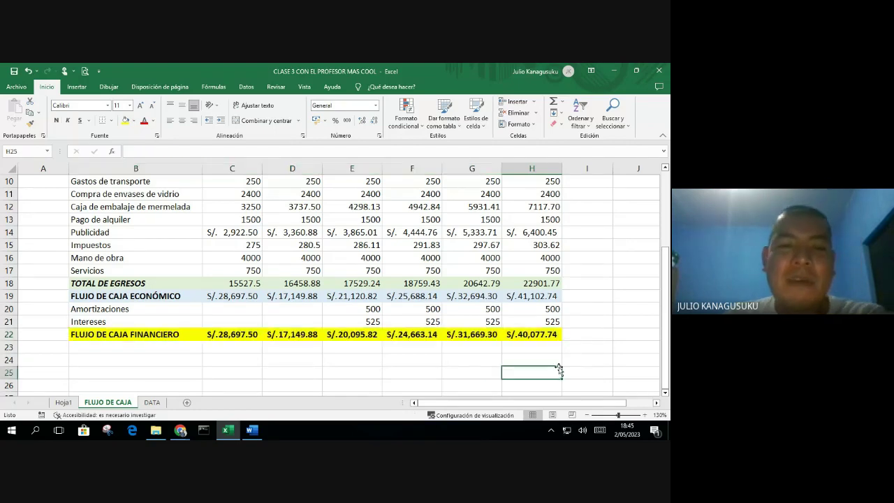
pyautogui.scroll(1, 609, 342)
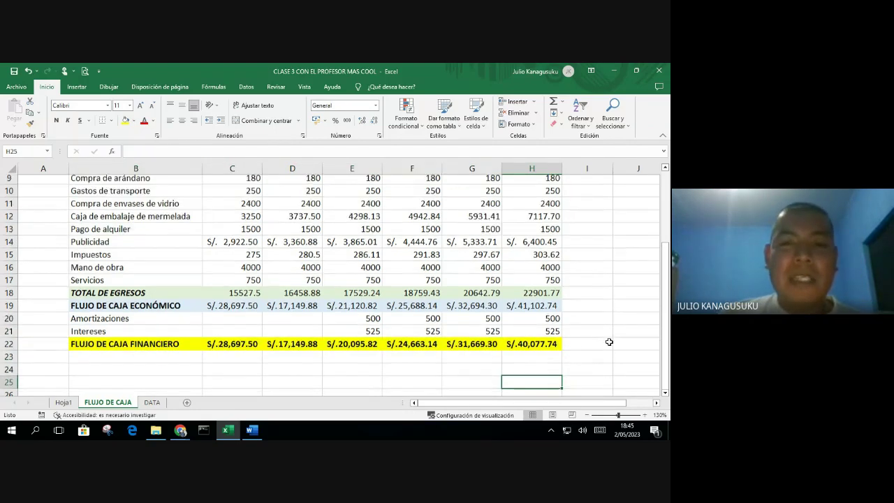
pyautogui.scroll(1, 609, 341)
pyautogui.scroll(2, 609, 341)
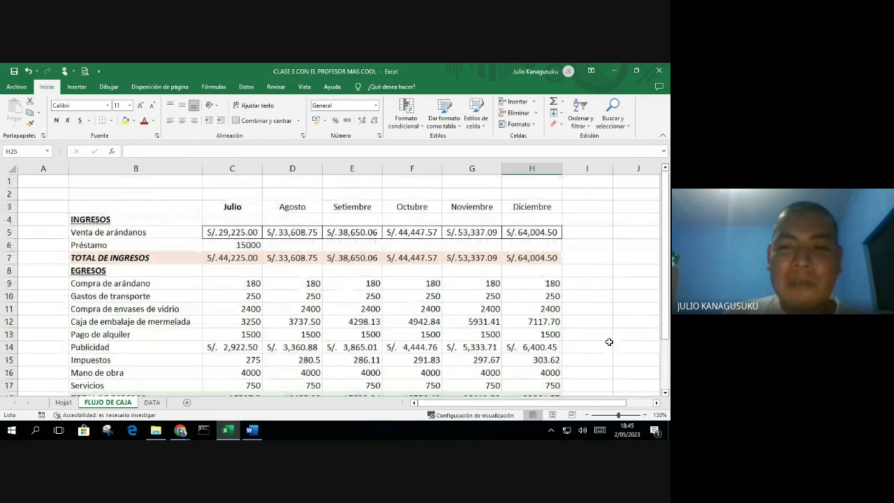
pyautogui.scroll(-1, 609, 342)
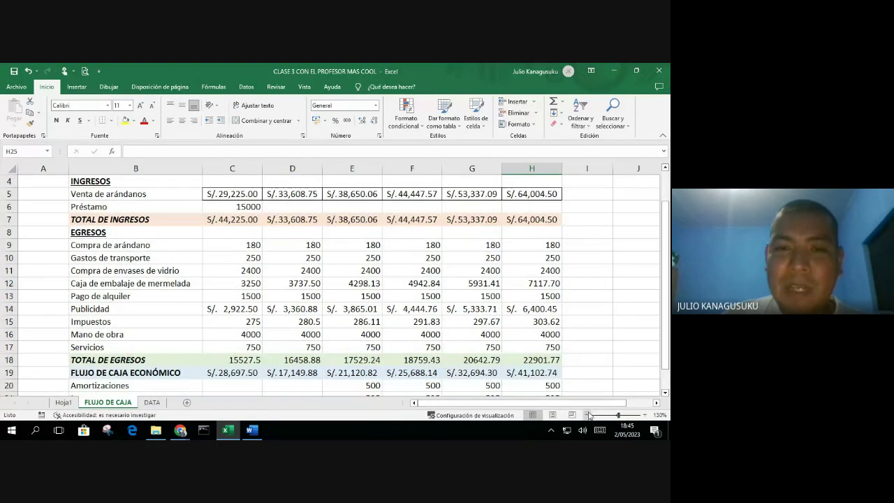
pyautogui.click(588, 415)
pyautogui.click(588, 415)
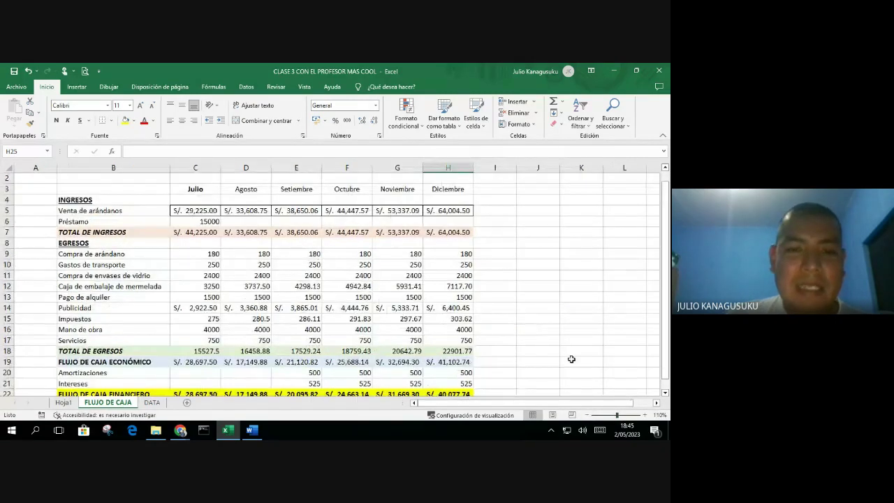
pyautogui.scroll(-1, 569, 353)
pyautogui.scroll(1, 569, 353)
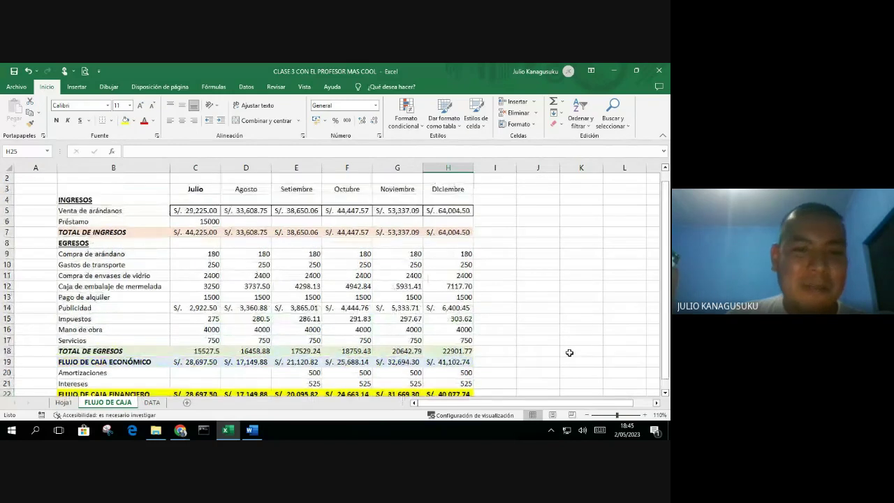
pyautogui.scroll(-1, 572, 346)
pyautogui.scroll(-1, 578, 336)
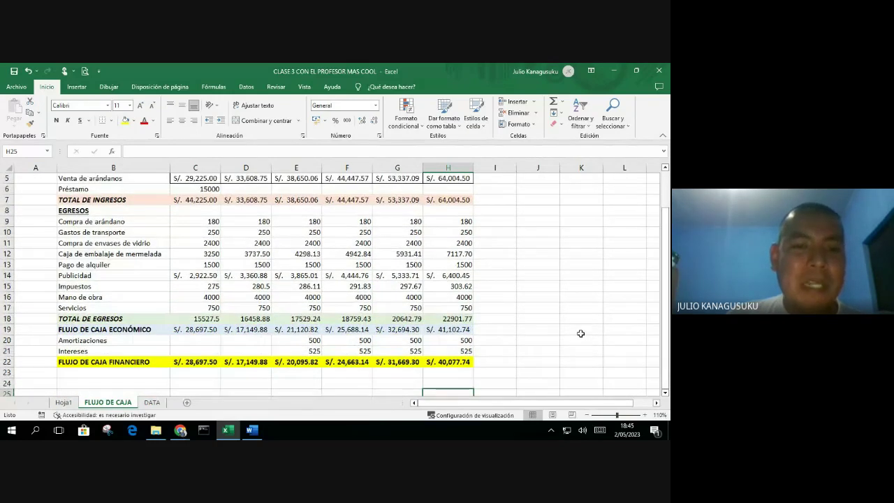
pyautogui.scroll(1, 581, 333)
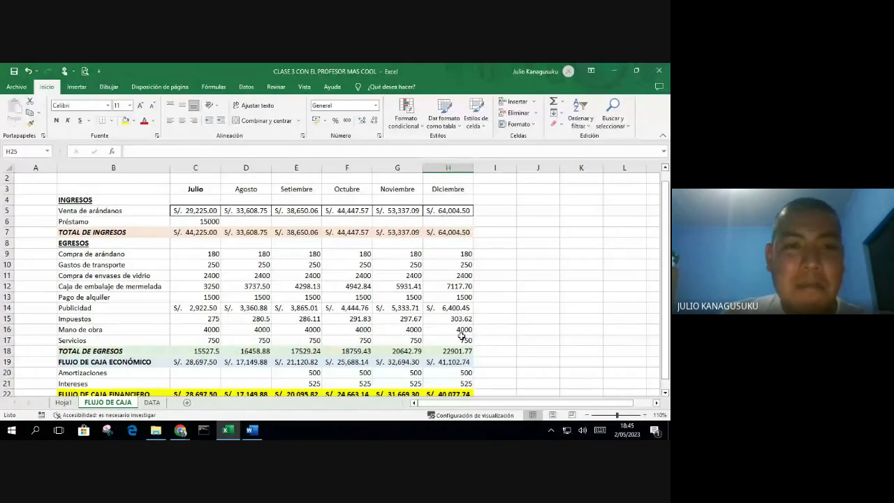
# Apply All Borders (Todos los bordes) to the whole cash-flow table B3:H22.
pyautogui.click(103, 191)
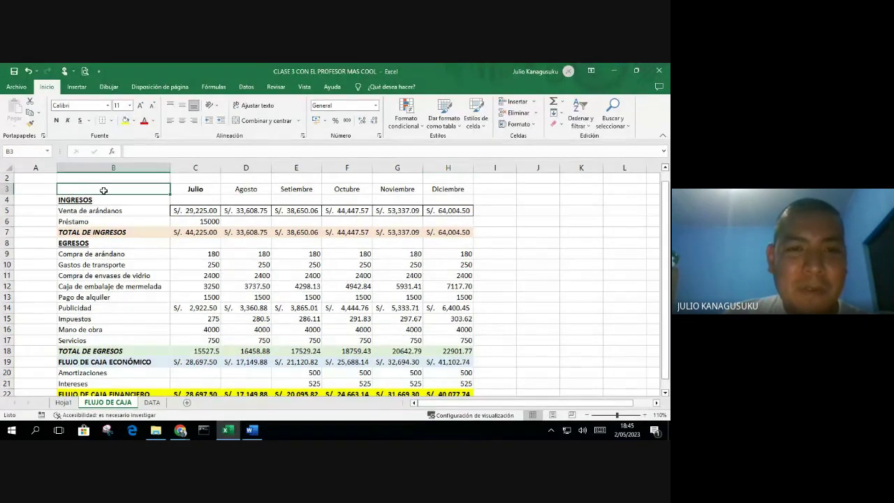
pyautogui.moveTo(103, 190)
pyautogui.mouseDown()
pyautogui.moveTo(475, 239)
pyautogui.moveTo(451, 404)
pyautogui.mouseUp()
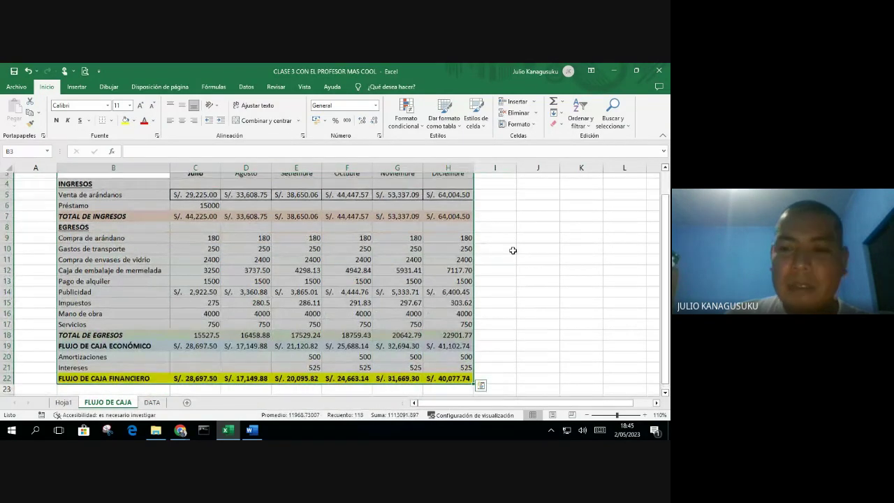
pyautogui.click(589, 415)
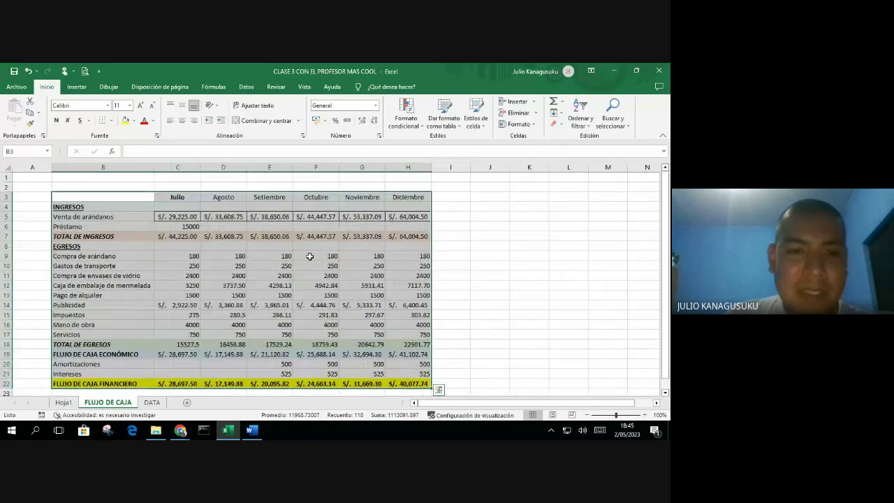
pyautogui.scroll(-1, 309, 256)
pyautogui.scroll(1, 306, 257)
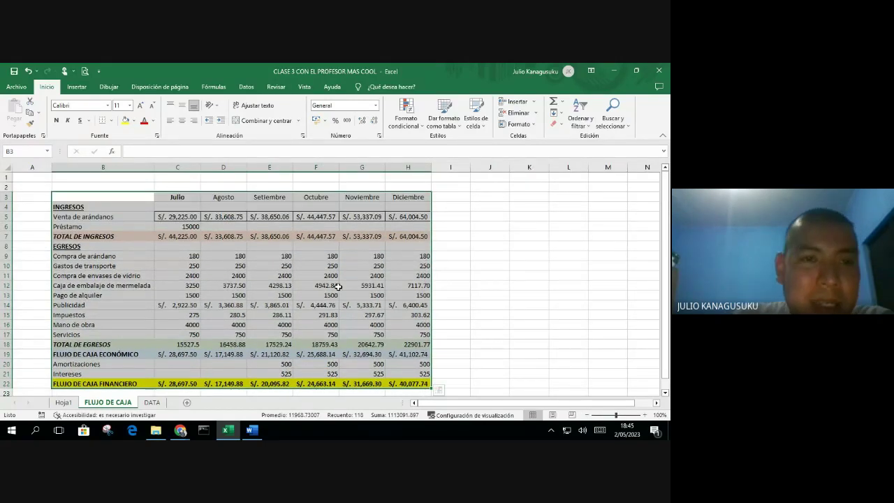
pyautogui.click(111, 121)
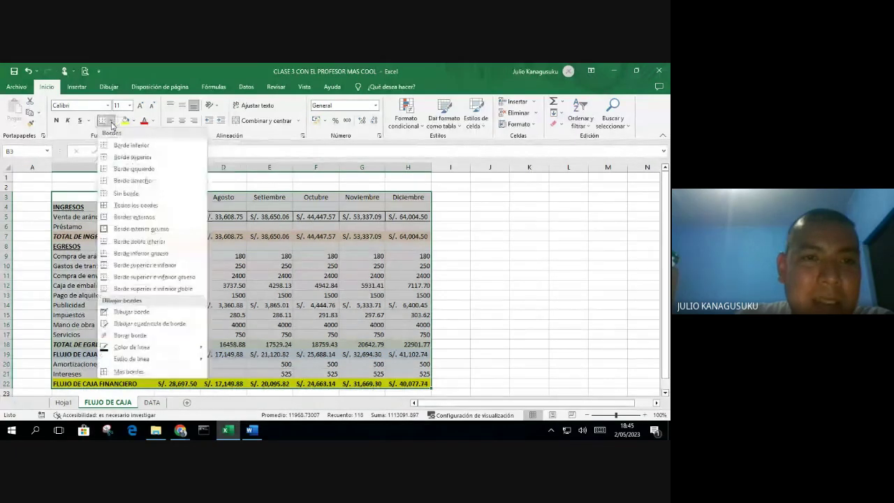
pyautogui.click(141, 207)
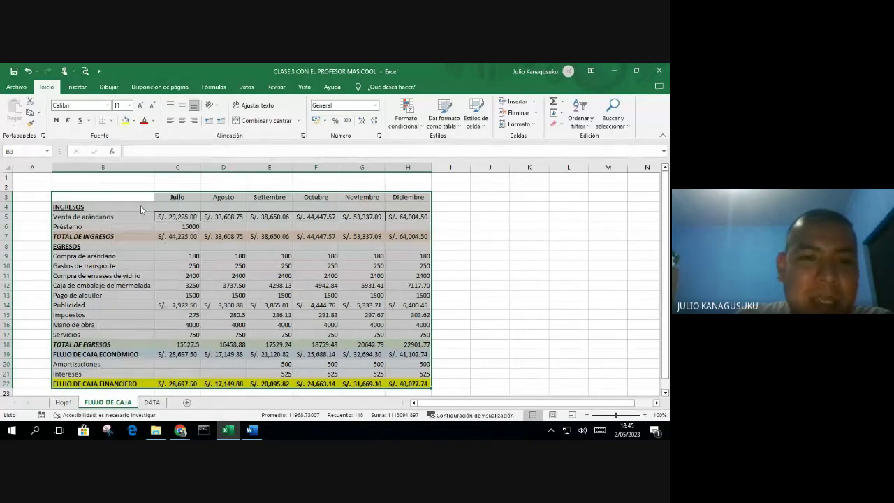
pyautogui.click(490, 255)
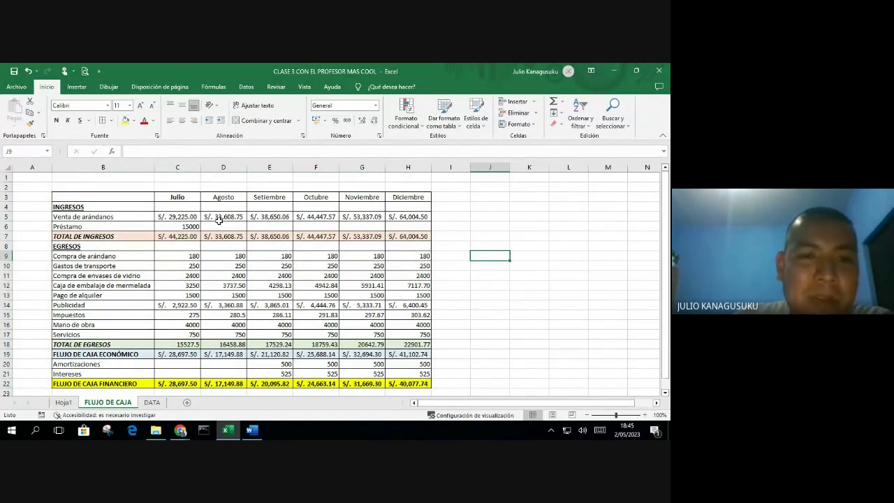
pyautogui.moveTo(187, 199); pyautogui.dragTo(395, 197)
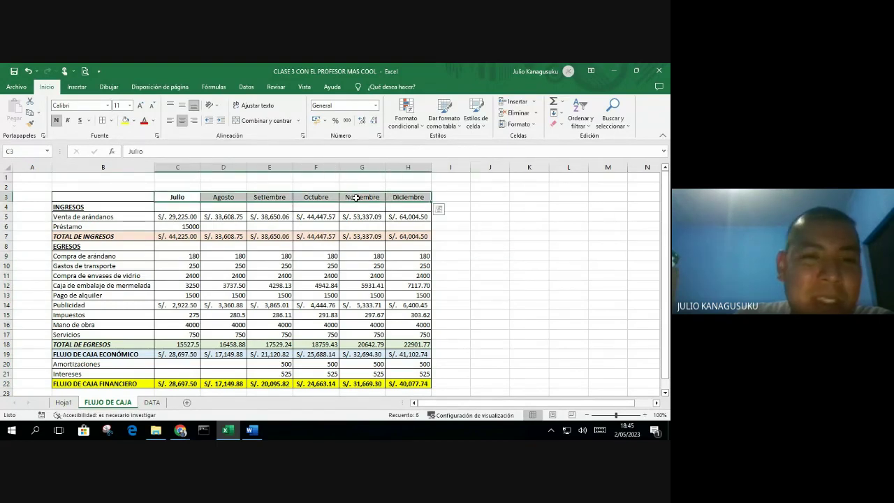
# Format the headers C3:H3, Julio to Diciembre, as bold italic.
pyautogui.click(57, 120)
pyautogui.click(58, 120)
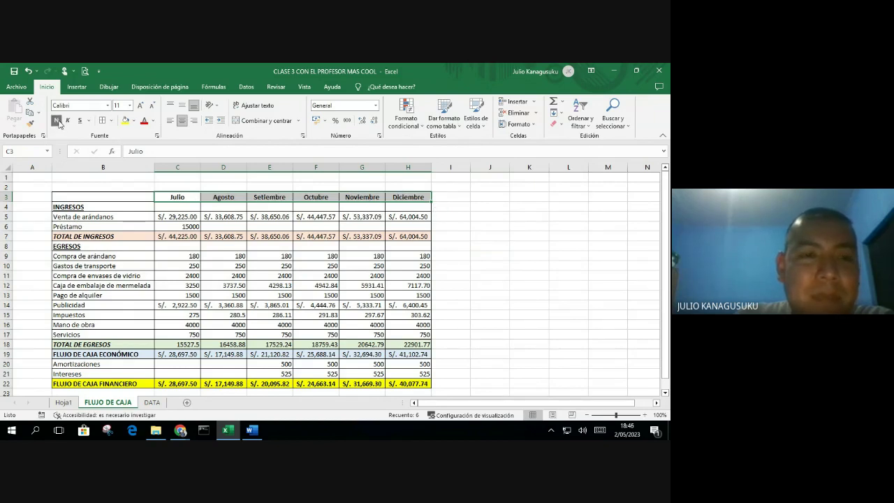
pyautogui.click(67, 120)
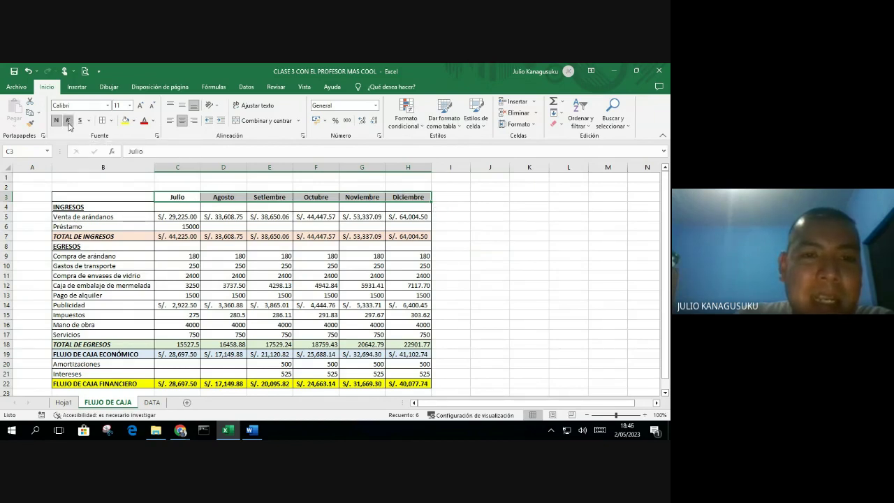
pyautogui.click(472, 230)
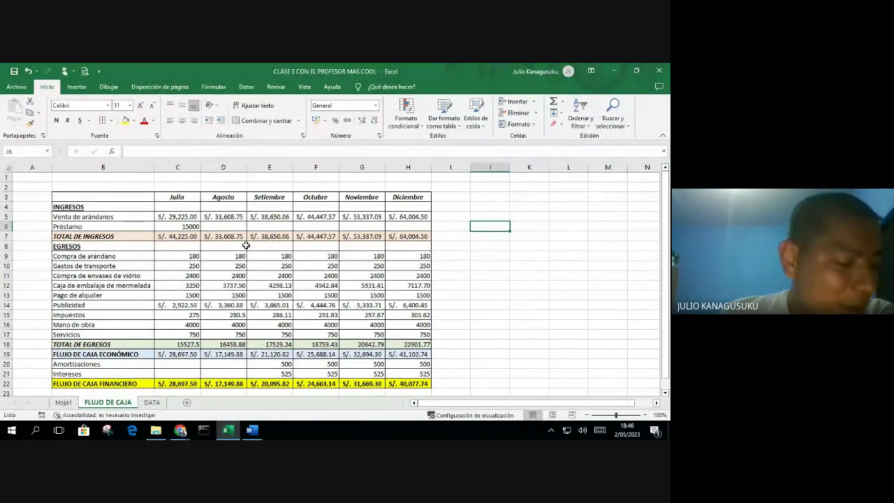
pyautogui.click(174, 213)
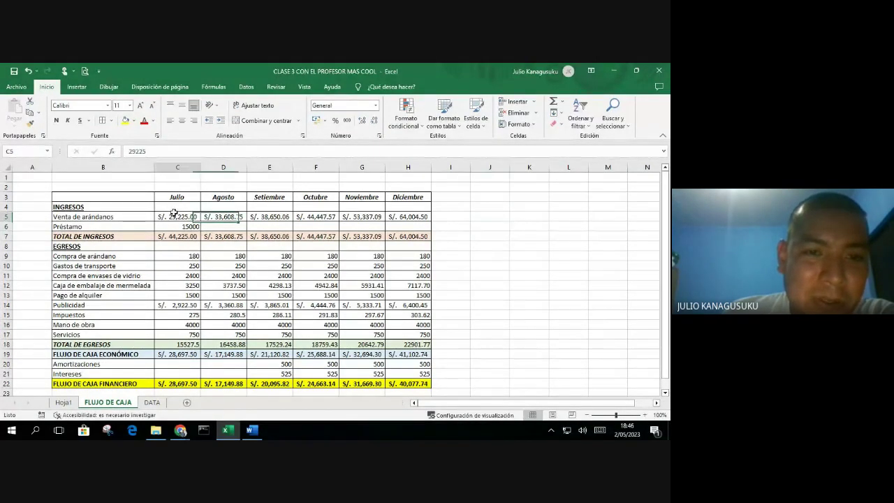
# Apply the S/. accounting number format with two decimals to C5:H22.
pyautogui.moveTo(174, 212)
pyautogui.mouseDown()
pyautogui.moveTo(309, 272)
pyautogui.moveTo(415, 384)
pyautogui.mouseUp()
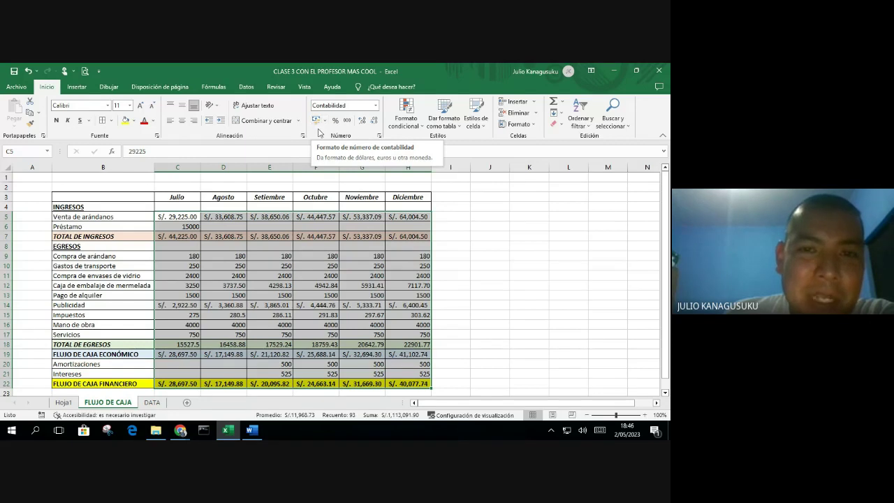
pyautogui.click(317, 121)
pyautogui.click(316, 122)
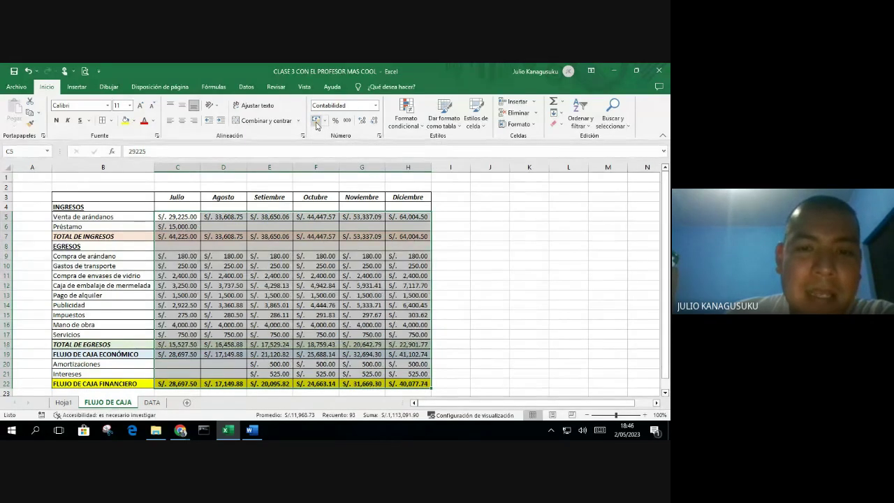
pyautogui.scroll(-1, 465, 259)
pyautogui.click(486, 255)
pyautogui.scroll(1, 485, 255)
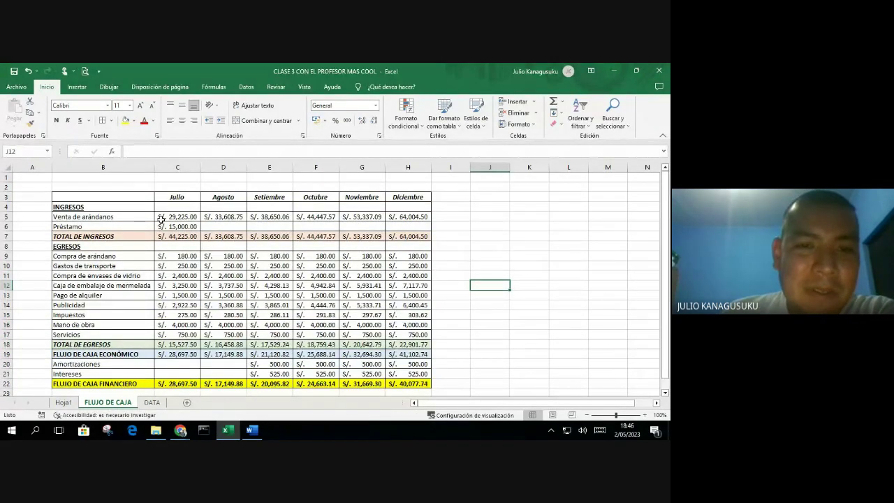
pyautogui.moveTo(161, 219); pyautogui.dragTo(387, 304)
pyautogui.moveTo(386, 304); pyautogui.dragTo(412, 383)
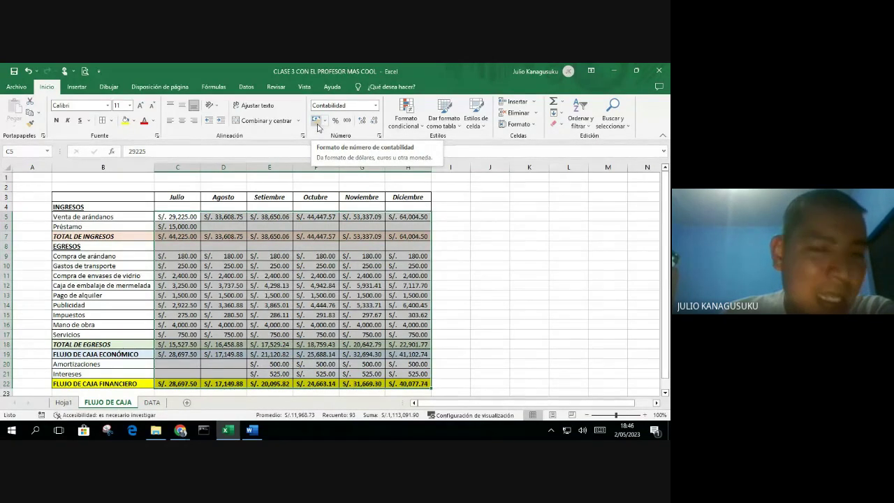
pyautogui.click(501, 285)
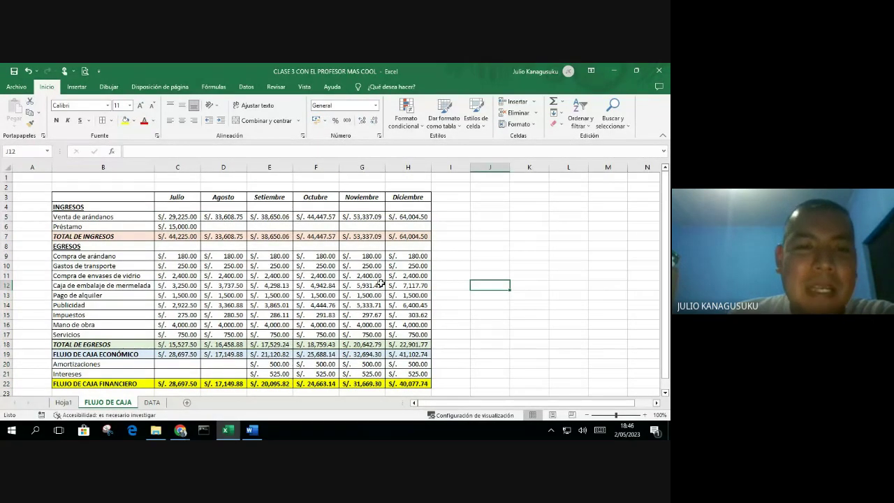
pyautogui.scroll(-1, 382, 283)
pyautogui.scroll(1, 315, 284)
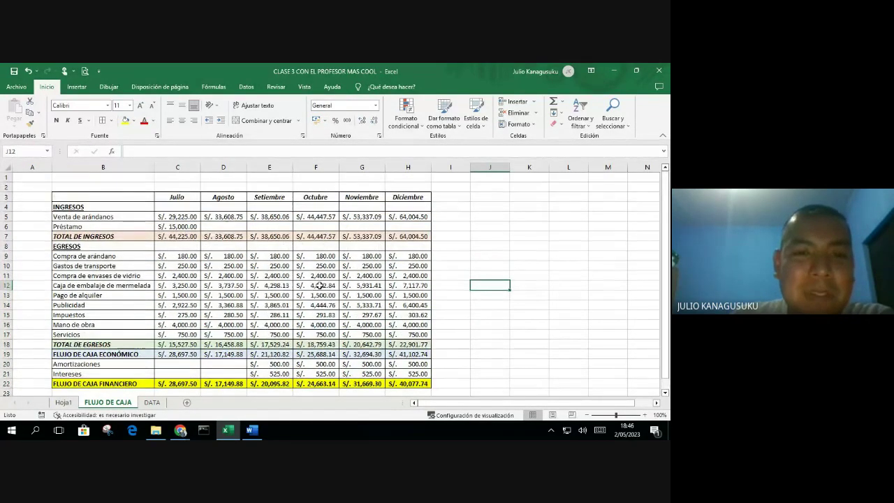
pyautogui.scroll(-1, 319, 285)
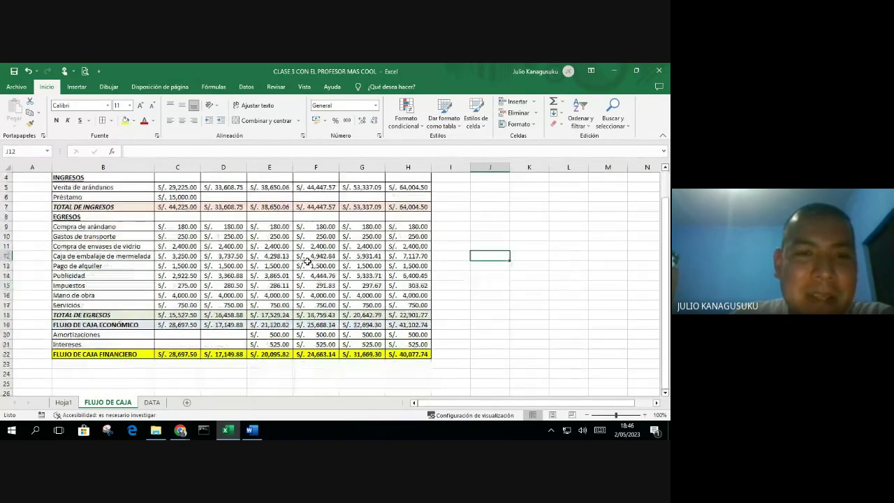
pyautogui.scroll(1, 273, 248)
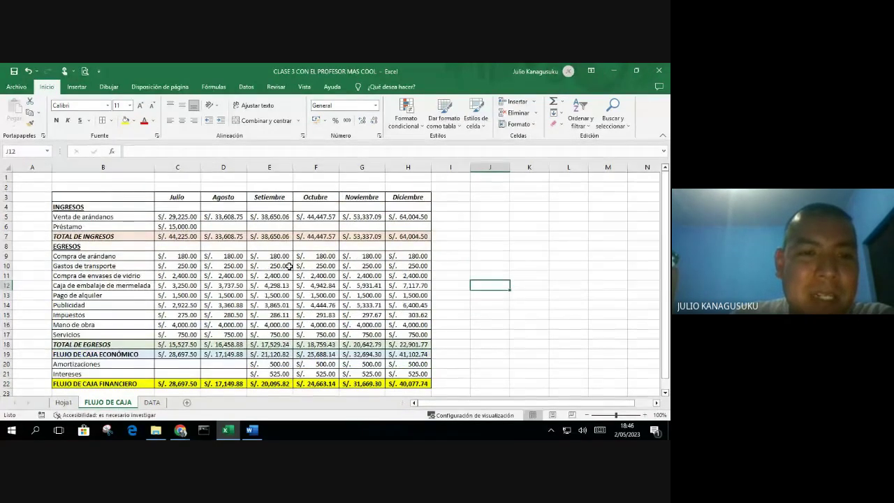
# Make the TOTAL DE INGRESOS row B7:H7 fully bold.
pyautogui.click(120, 237)
pyautogui.moveTo(120, 237); pyautogui.dragTo(409, 236)
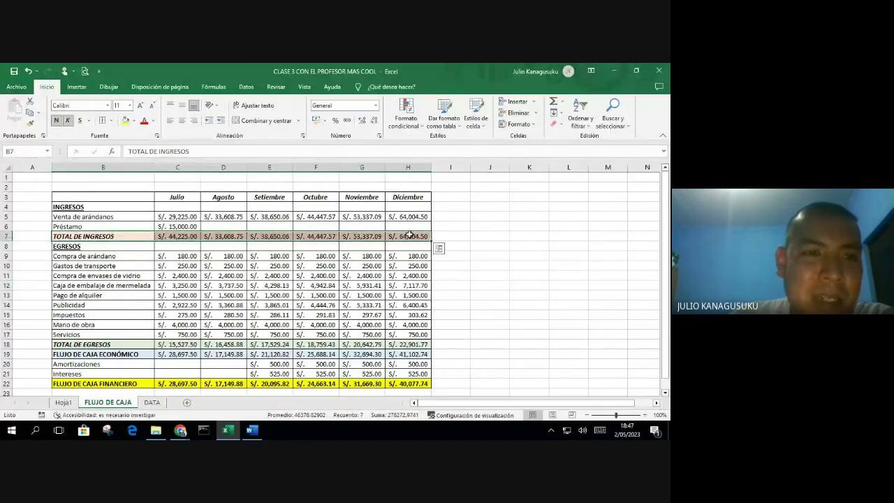
pyautogui.click(56, 122)
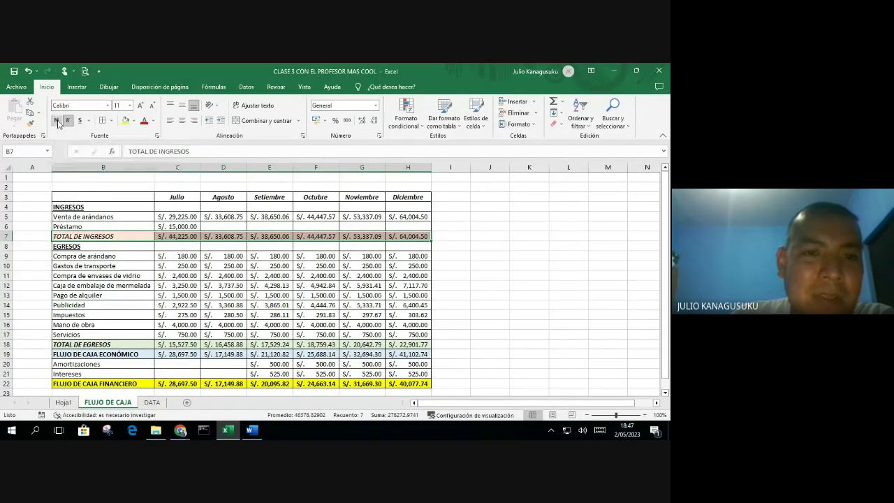
pyautogui.click(57, 122)
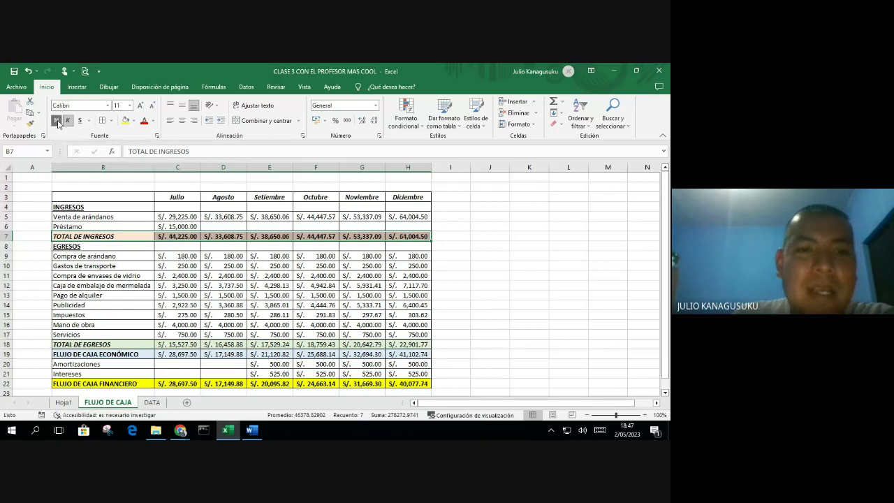
pyautogui.click(453, 233)
# Select the TOTAL DE EGRESOS and FLUJO DE CAJA ECONÓMICO rows.
pyautogui.scroll(-1, 482, 267)
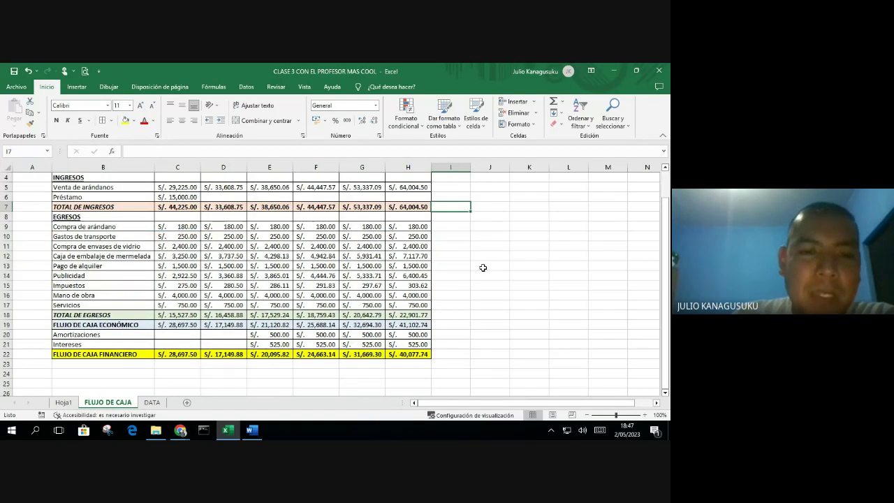
pyautogui.click(123, 314)
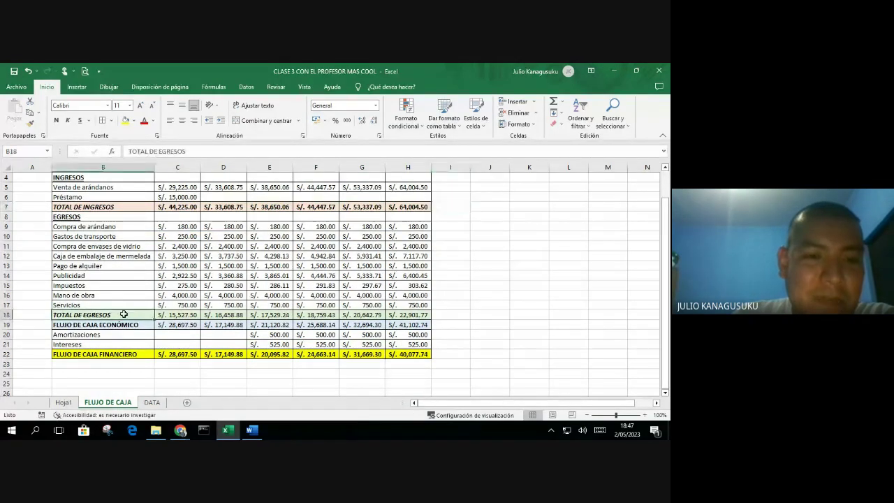
pyautogui.moveTo(124, 315); pyautogui.dragTo(396, 322)
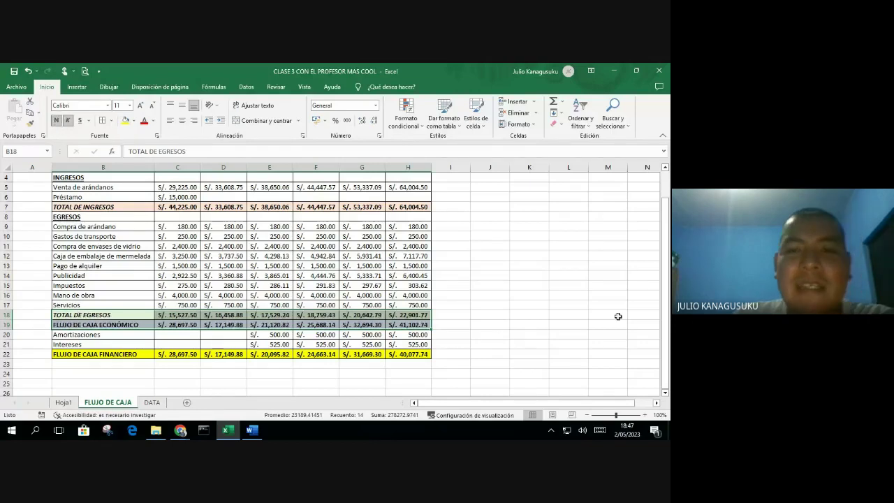
pyautogui.click(538, 314)
pyautogui.scroll(1, 538, 313)
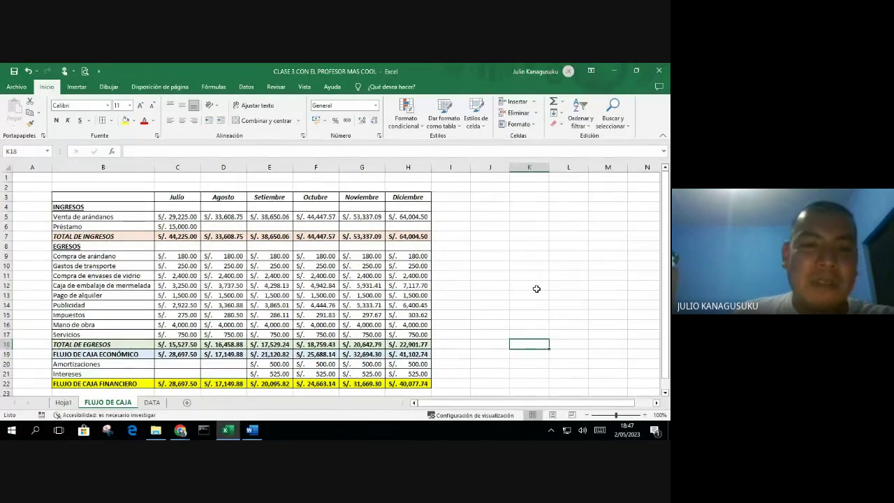
pyautogui.scroll(-1, 536, 288)
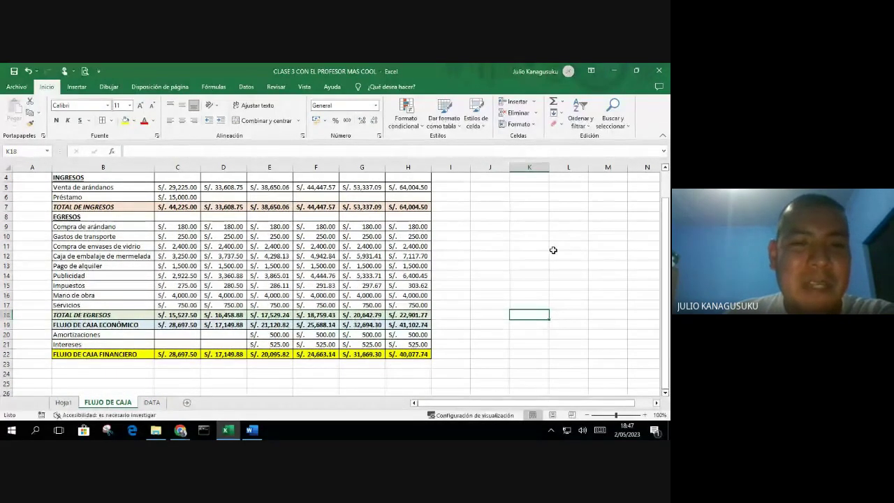
pyautogui.scroll(1, 552, 249)
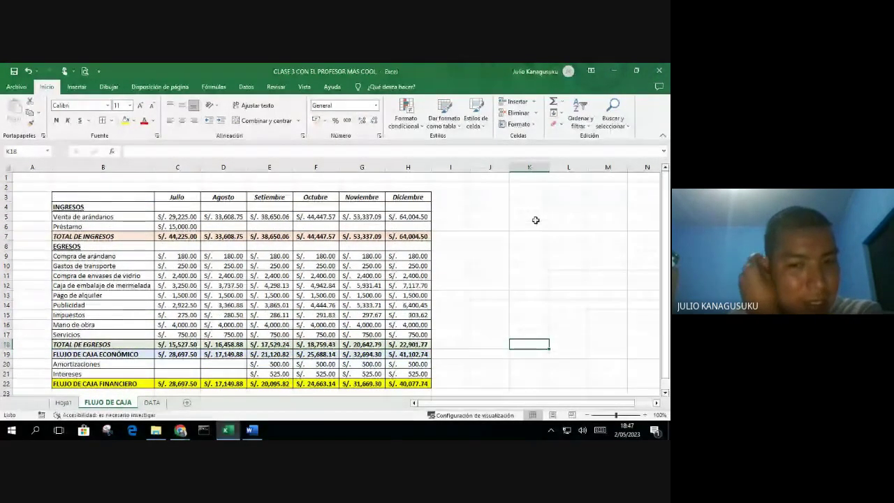
pyautogui.scroll(-1, 536, 220)
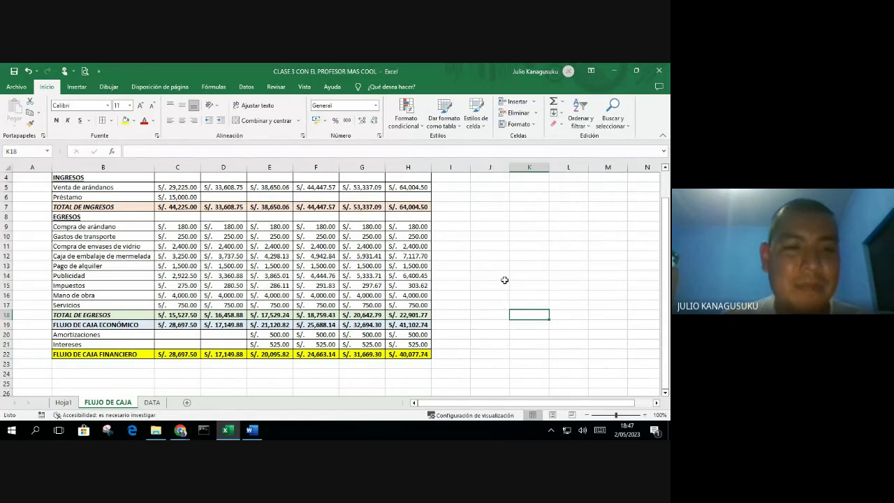
pyautogui.scroll(1, 504, 280)
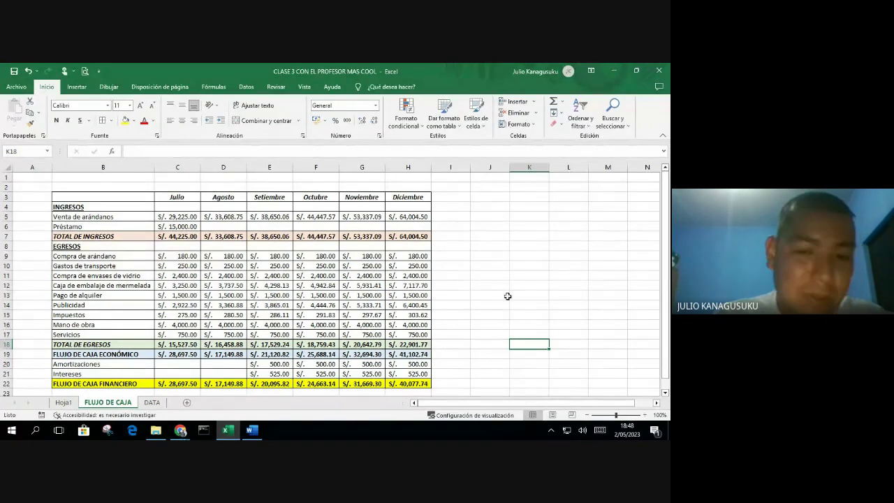
pyautogui.click(277, 375)
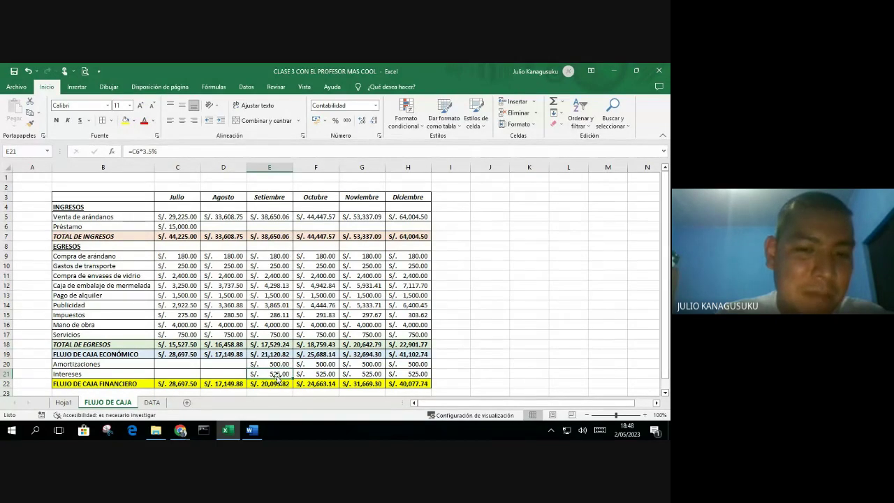
pyautogui.click(315, 375)
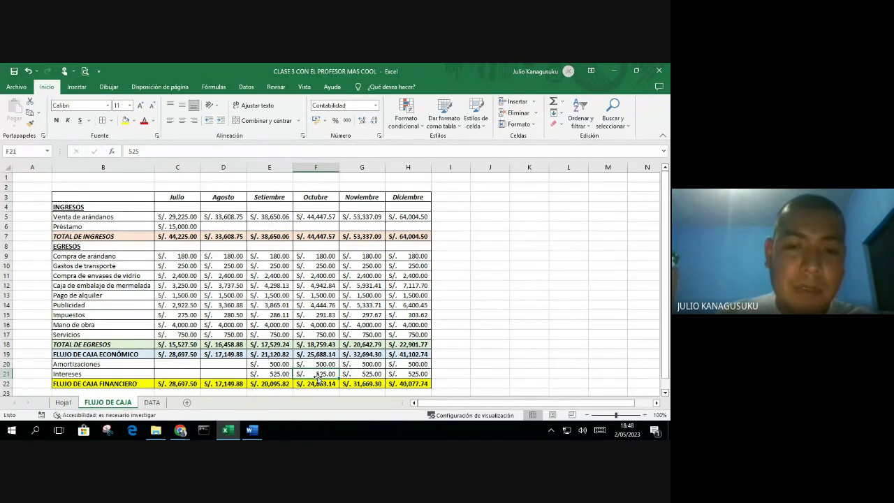
pyautogui.click(531, 315)
pyautogui.scroll(-1, 482, 276)
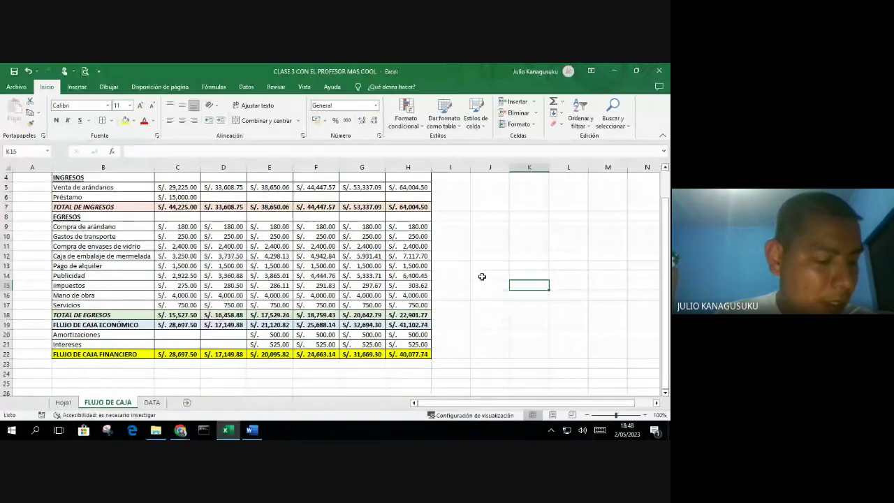
pyautogui.scroll(1, 482, 276)
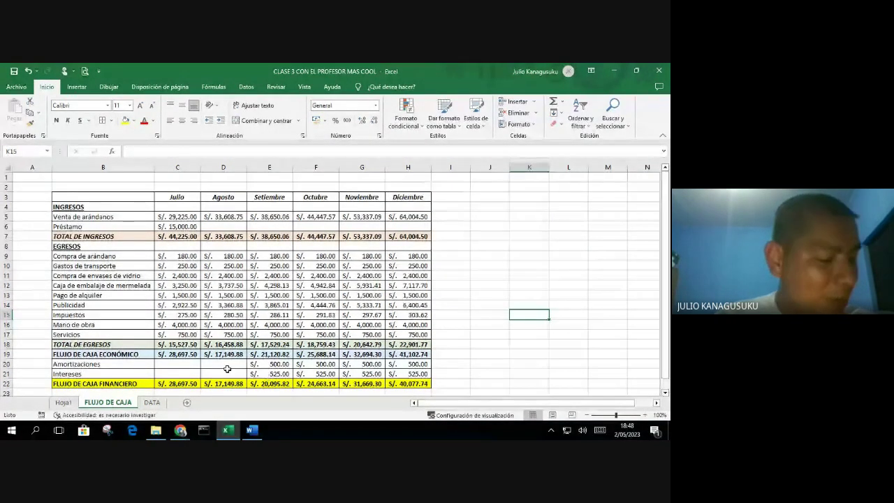
pyautogui.scroll(-1, 404, 278)
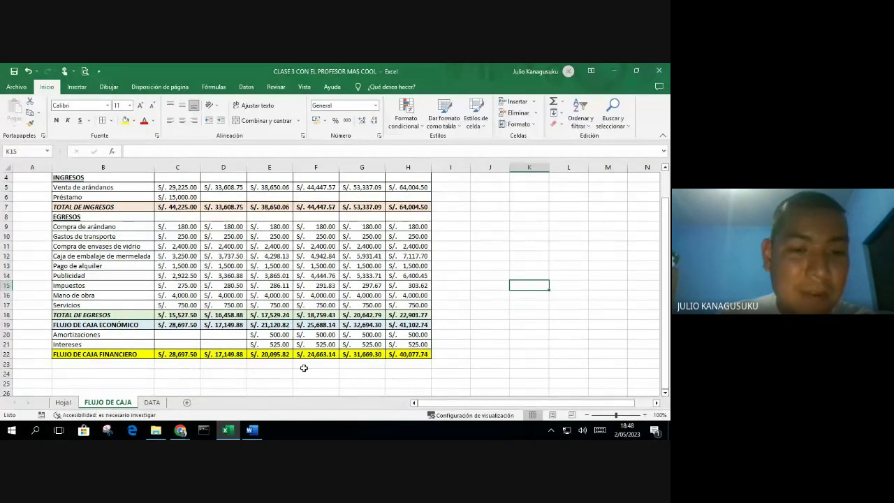
pyautogui.click(165, 404)
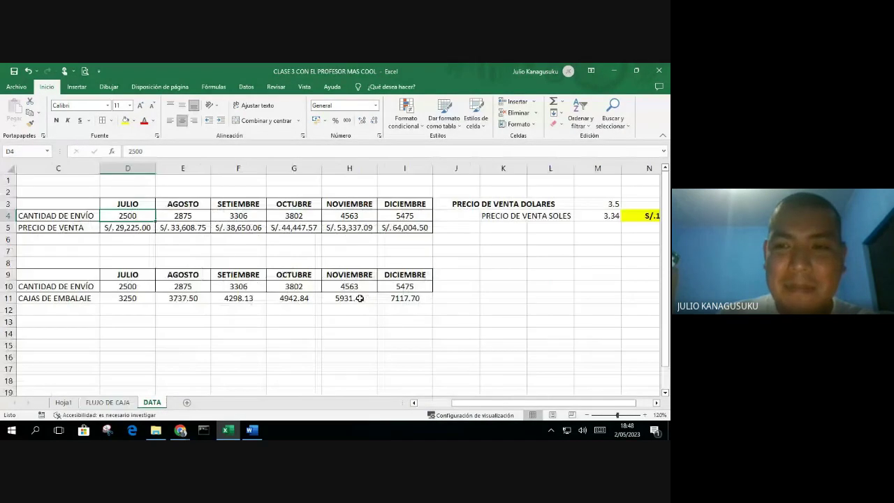
pyautogui.click(607, 203)
pyautogui.moveTo(607, 203); pyautogui.dragTo(604, 213)
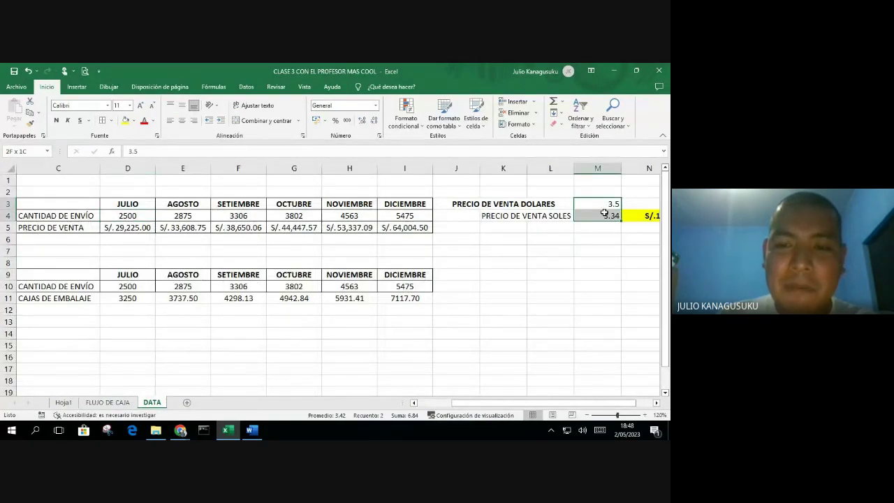
pyautogui.moveTo(519, 403)
pyautogui.mouseDown()
pyautogui.moveTo(534, 403)
pyautogui.moveTo(525, 197)
pyautogui.mouseUp()
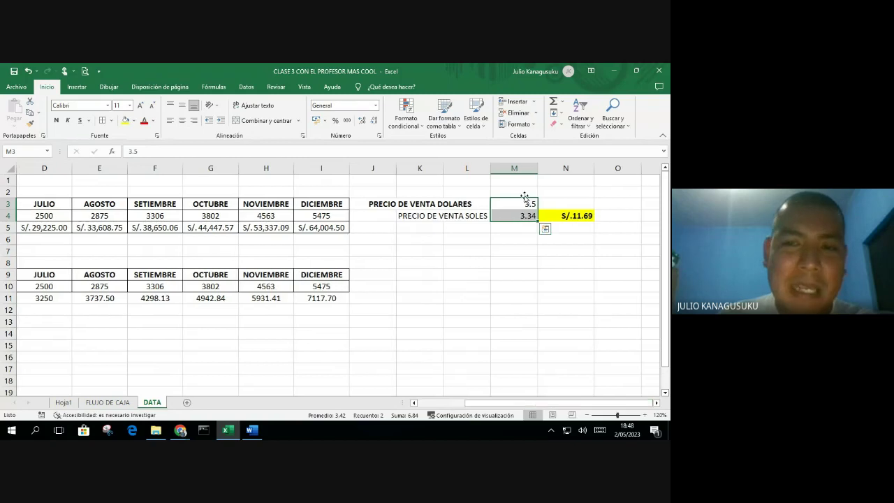
pyautogui.click(527, 207)
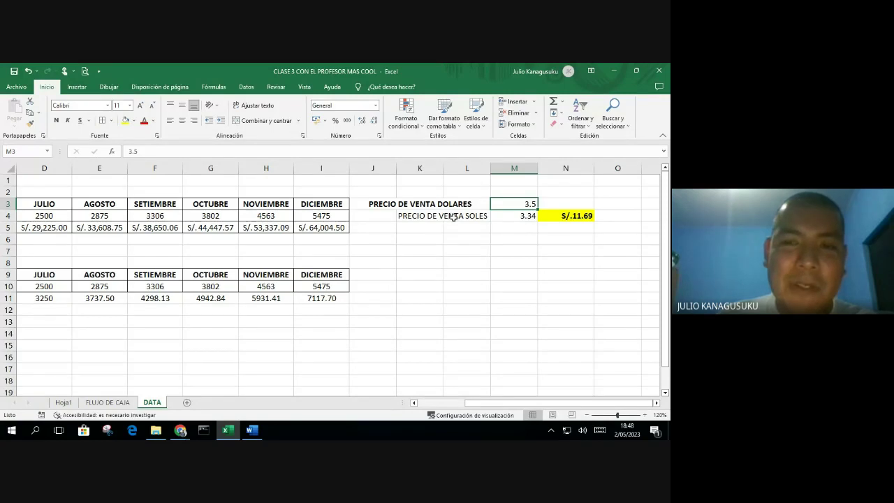
pyautogui.click(519, 215)
pyautogui.doubleClick(518, 215)
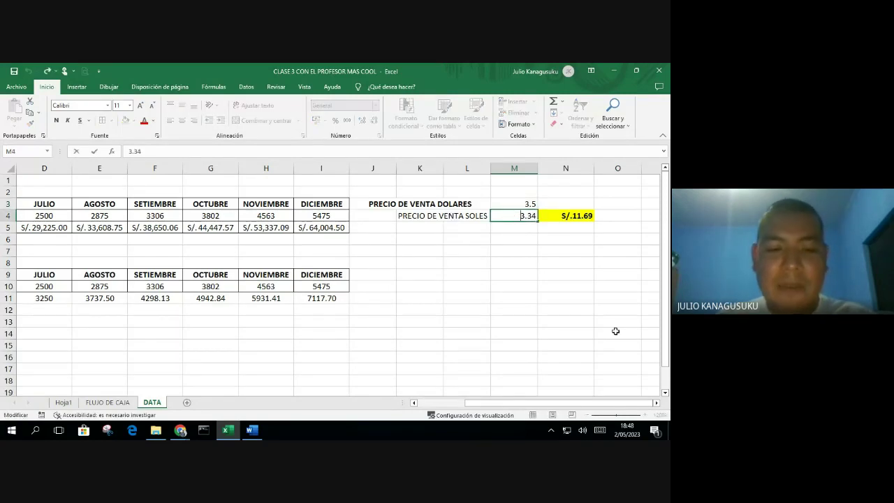
pyautogui.write('s/.')
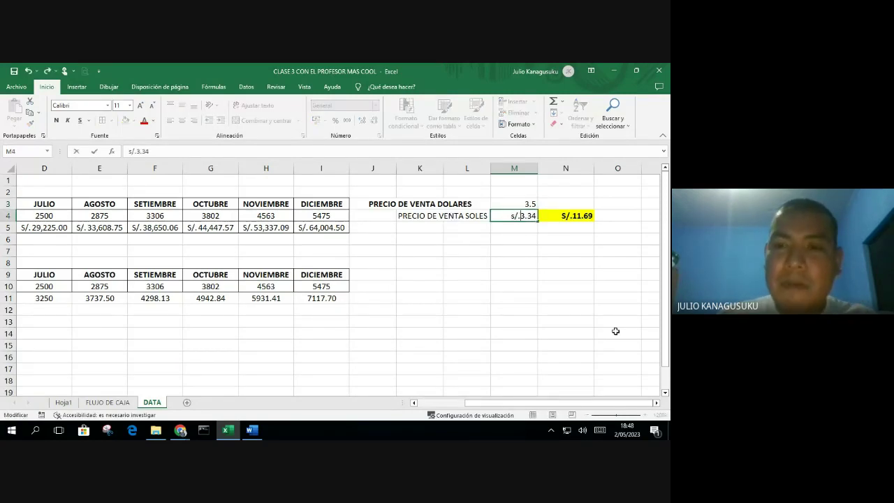
pyautogui.press('Return')
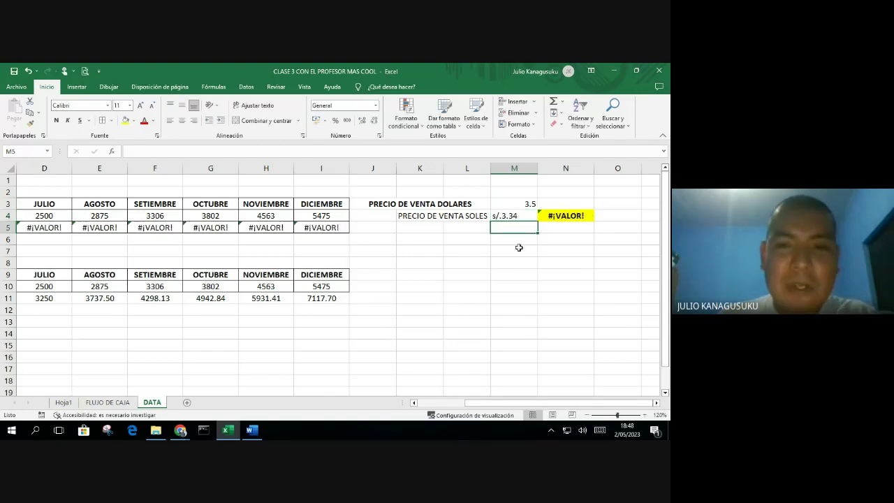
pyautogui.hotkey('ctrl', 'z')
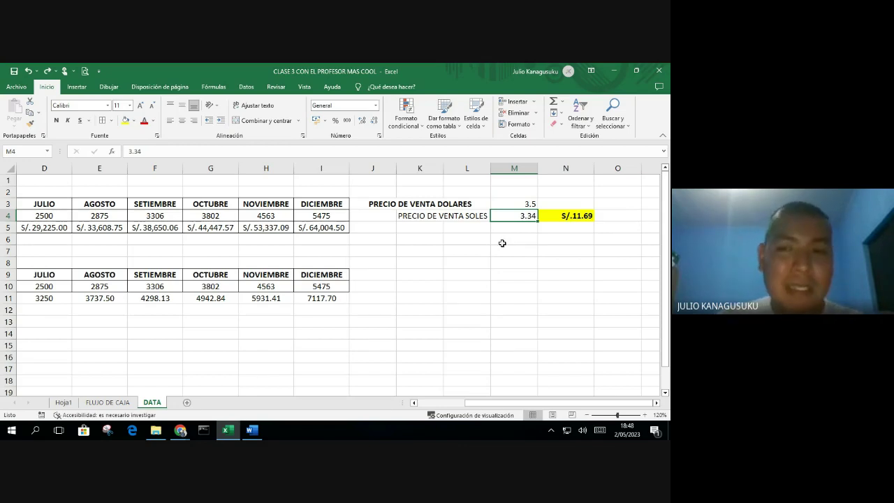
pyautogui.press('Up')
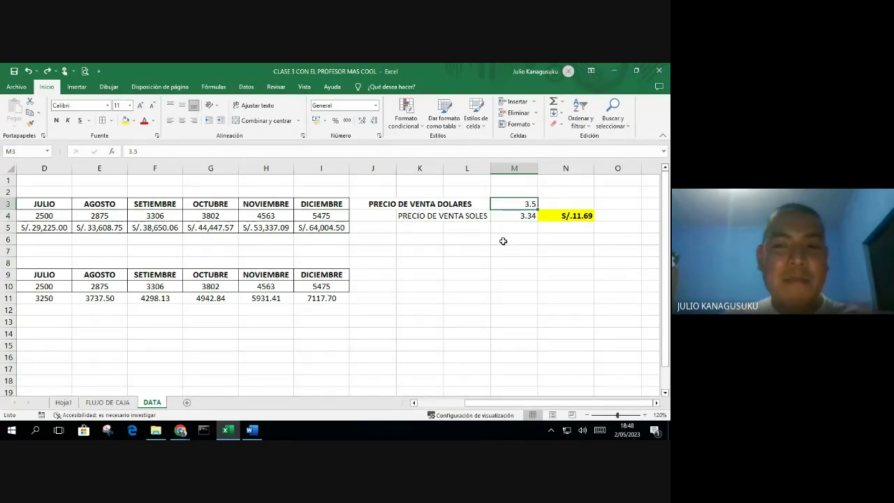
pyautogui.click(514, 218)
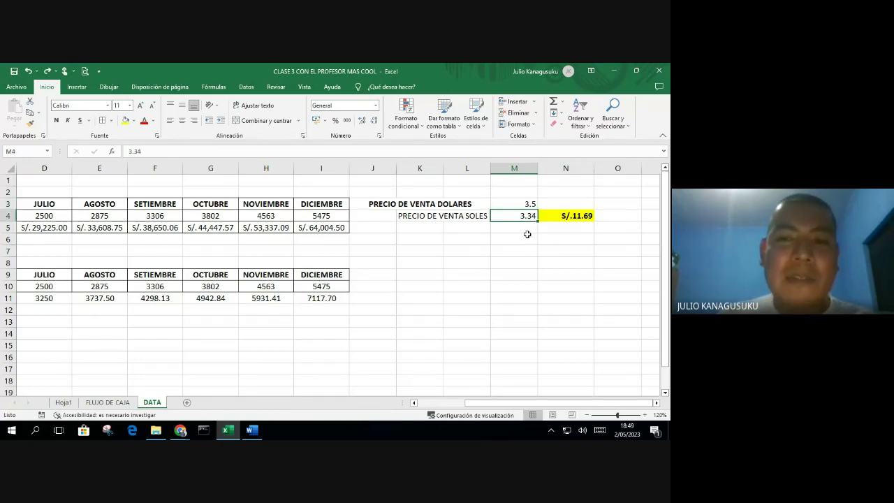
pyautogui.click(584, 216)
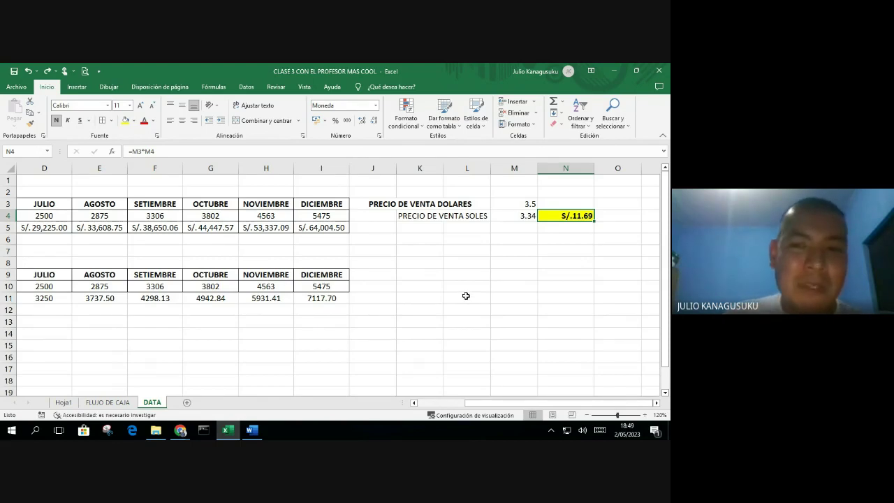
pyautogui.click(512, 204)
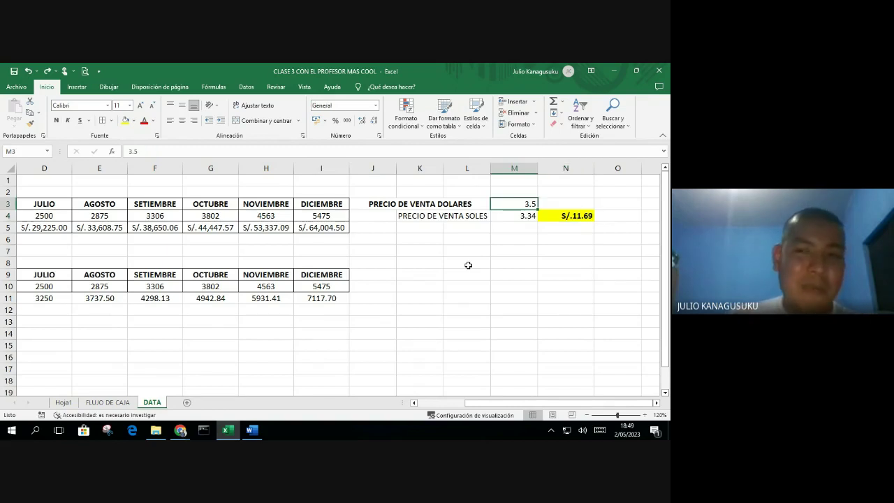
pyautogui.press('Down')
pyautogui.press('Right')
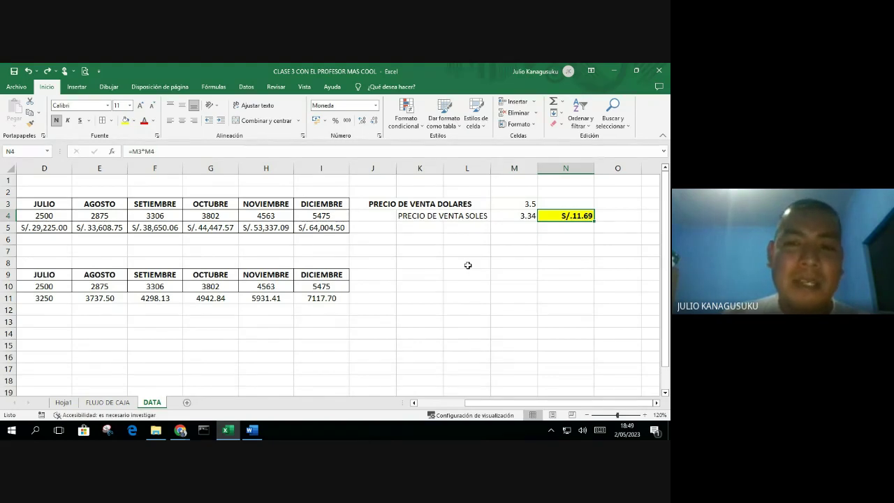
pyautogui.press('Down')
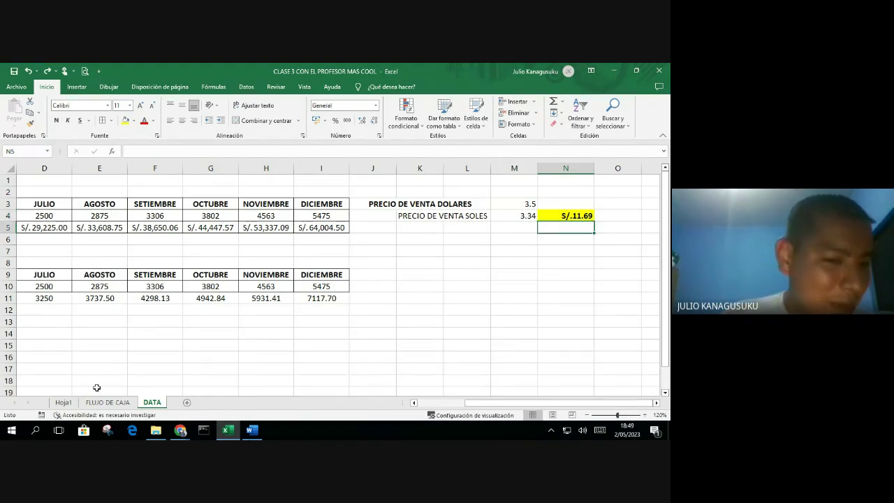
pyautogui.click(107, 403)
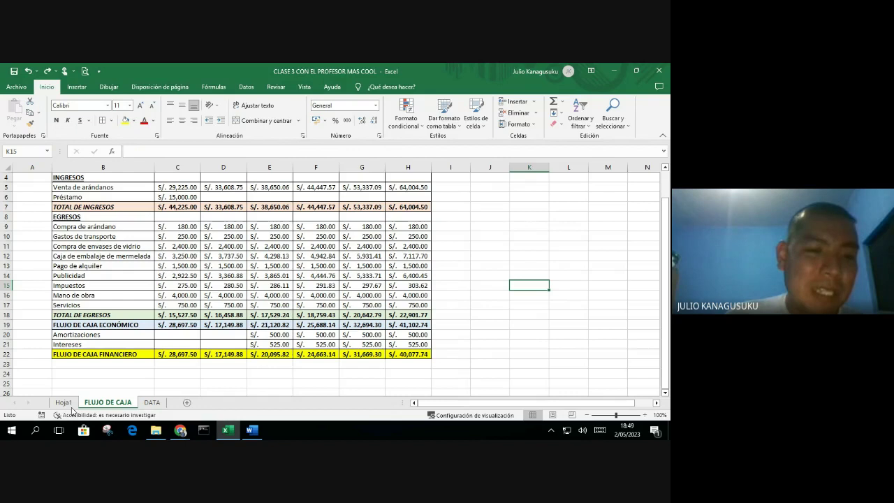
pyautogui.click(63, 403)
pyautogui.scroll(1, 498, 216)
pyautogui.hotkey('ctrl', 'pagedown')
pyautogui.hotkey('ctrl', 'pagedown')
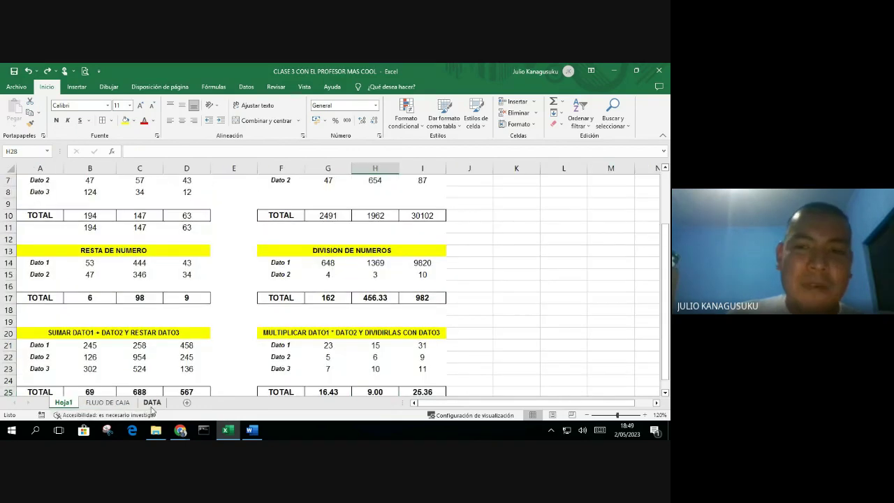
pyautogui.moveTo(496, 197); pyautogui.dragTo(574, 227)
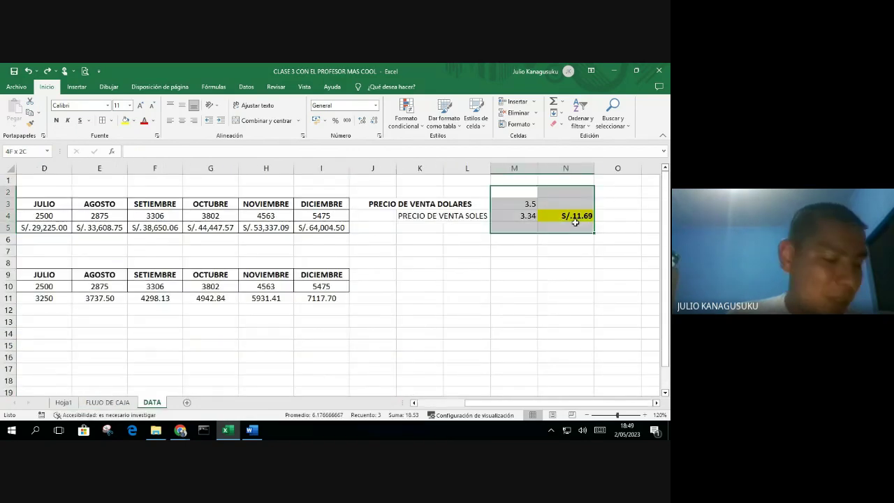
pyautogui.click(463, 274)
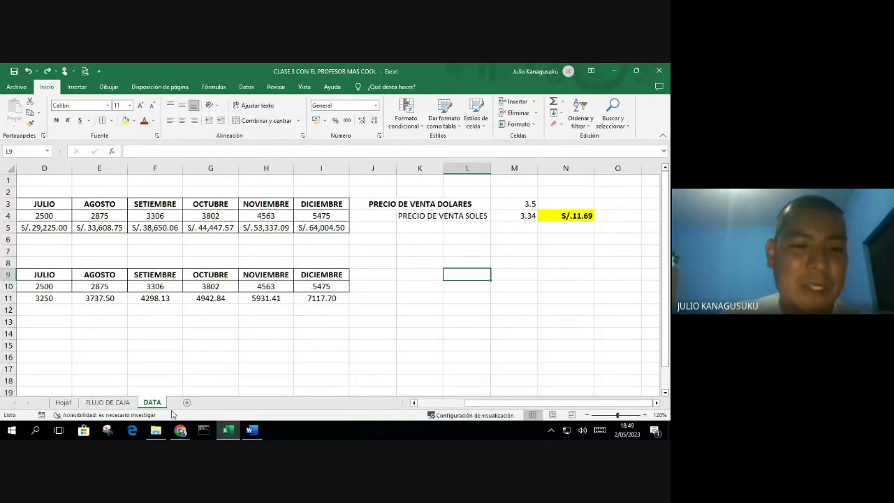
pyautogui.click(120, 403)
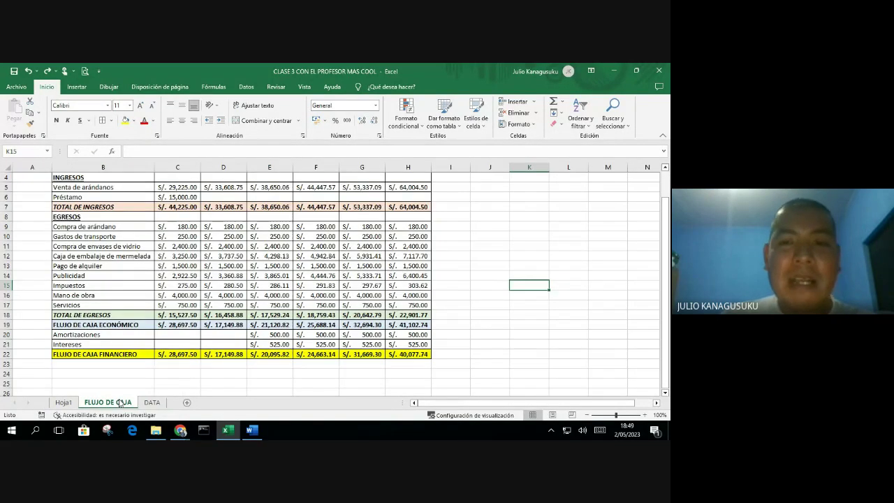
pyautogui.click(269, 384)
pyautogui.scroll(1, 535, 302)
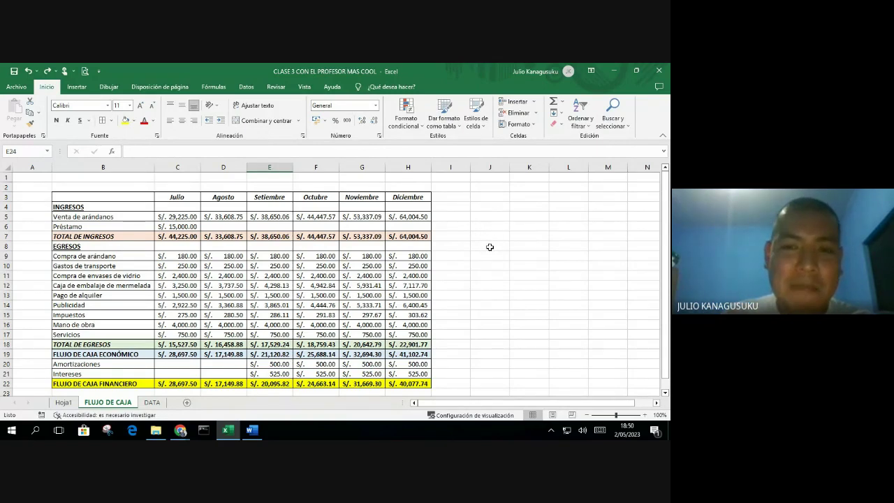
# Enter 'Mes de mayor venta' in J7 and 'Mes de menor venta' in J9, widening column J.
pyautogui.click(492, 239)
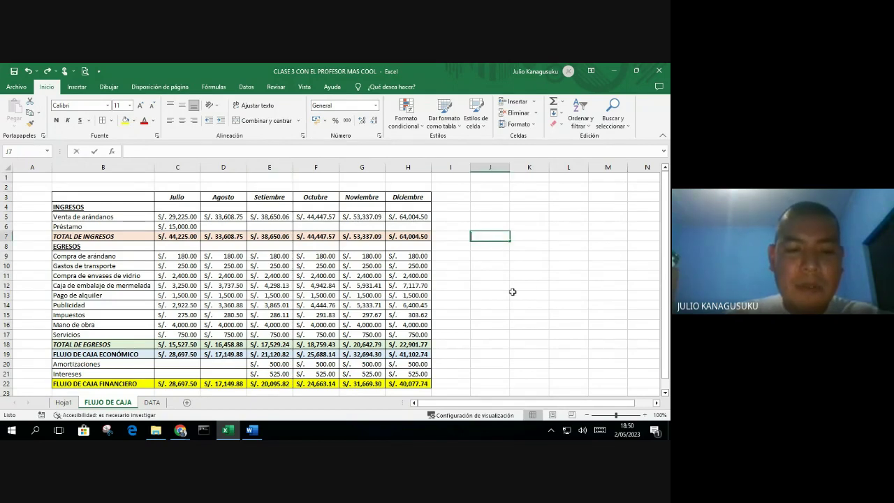
pyautogui.write('Mes de')
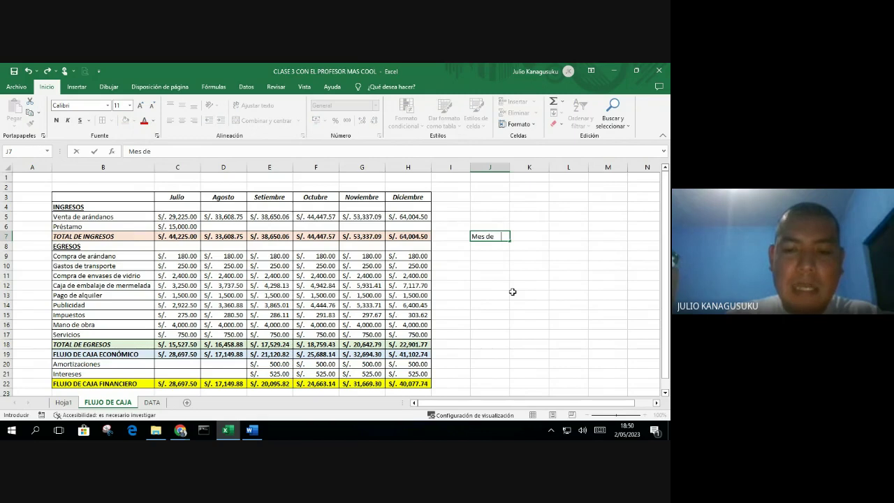
pyautogui.write(' mayor venta')
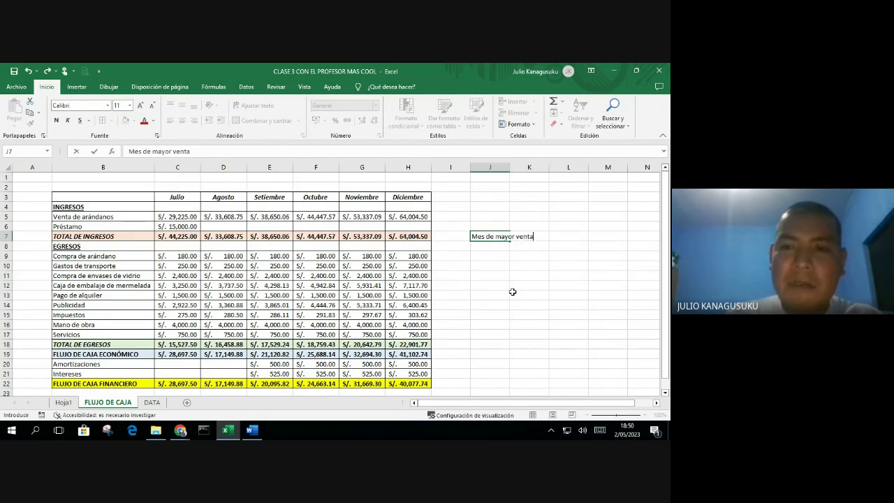
pyautogui.press('Return')
pyautogui.doubleClick(510, 168)
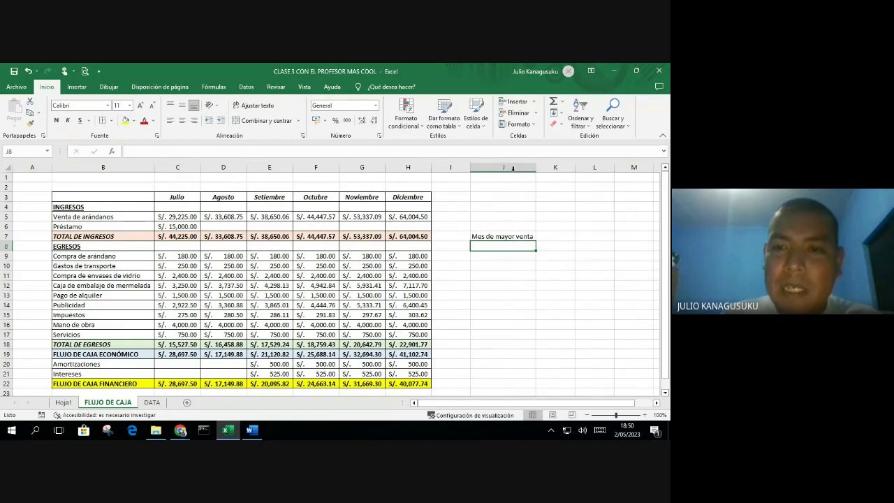
pyautogui.click(501, 255)
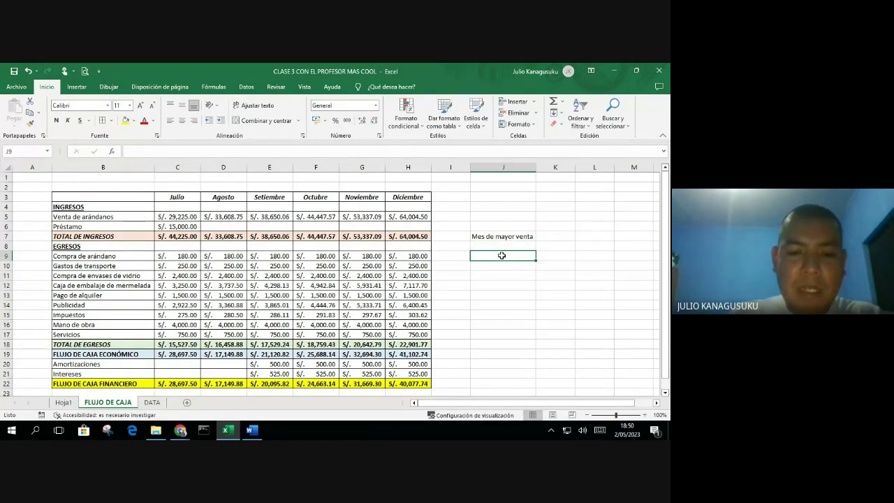
pyautogui.write('Mes de menor venta')
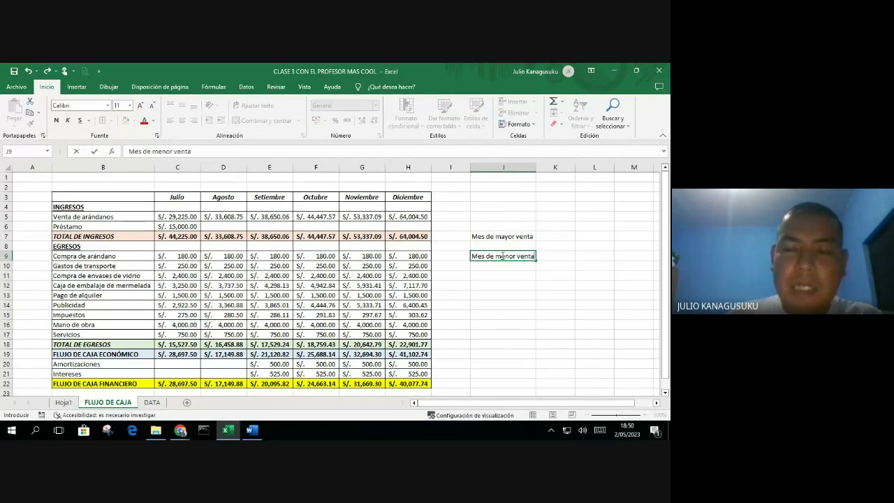
pyautogui.press('Return')
pyautogui.press('Return')
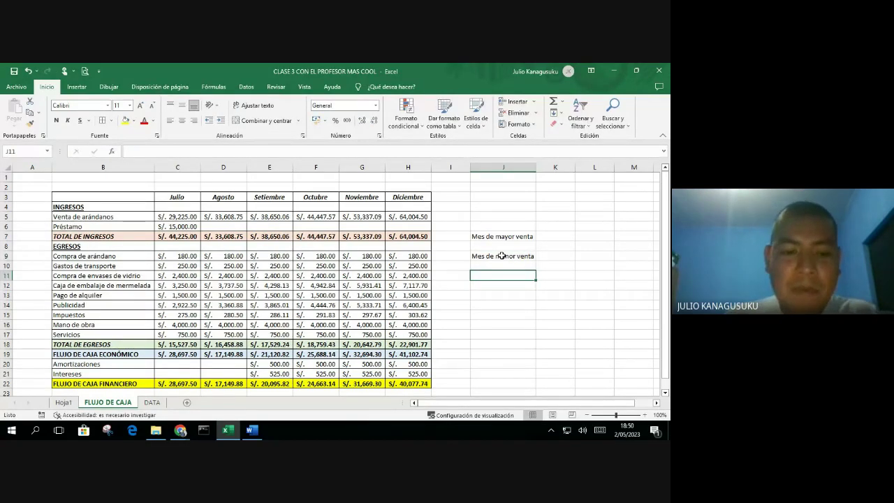
# Add 'Promedio de gastos de transporte mensual' in J11, fixing the 'mensula' typo.
pyautogui.write('Promedio de ')
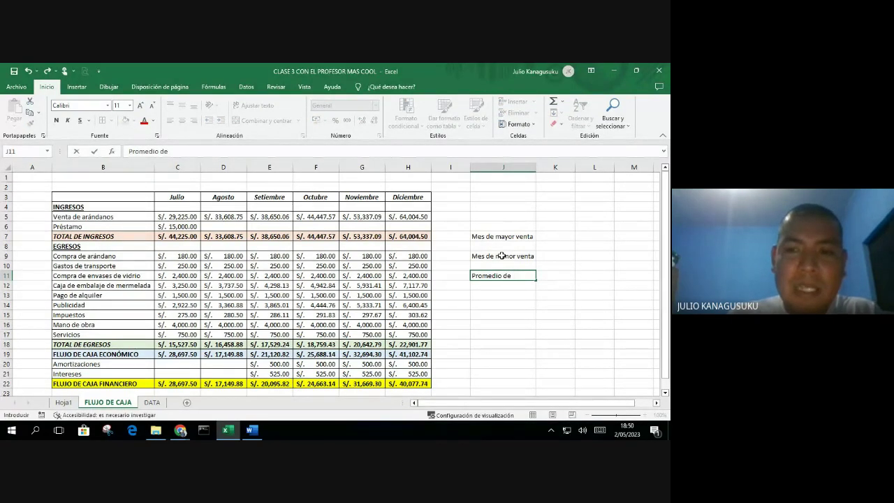
pyautogui.write('gastos de tran')
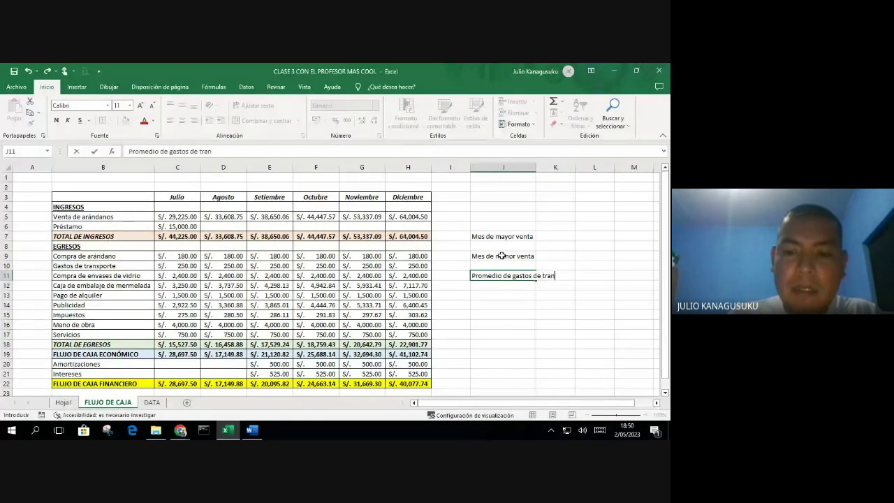
pyautogui.write('sporte me')
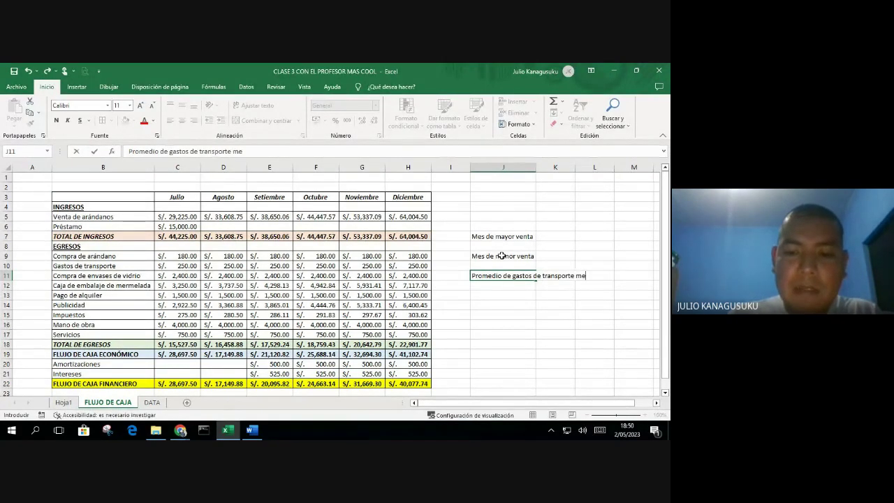
pyautogui.write('nsula')
pyautogui.press('Return')
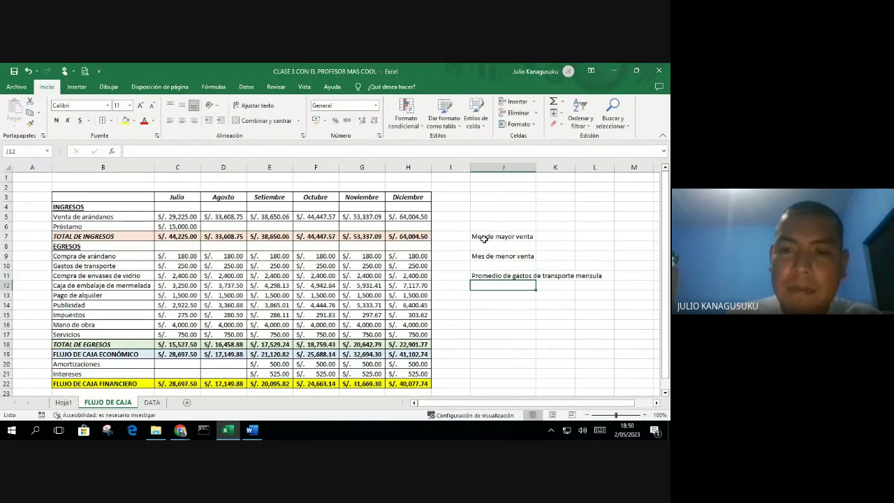
pyautogui.click(513, 276)
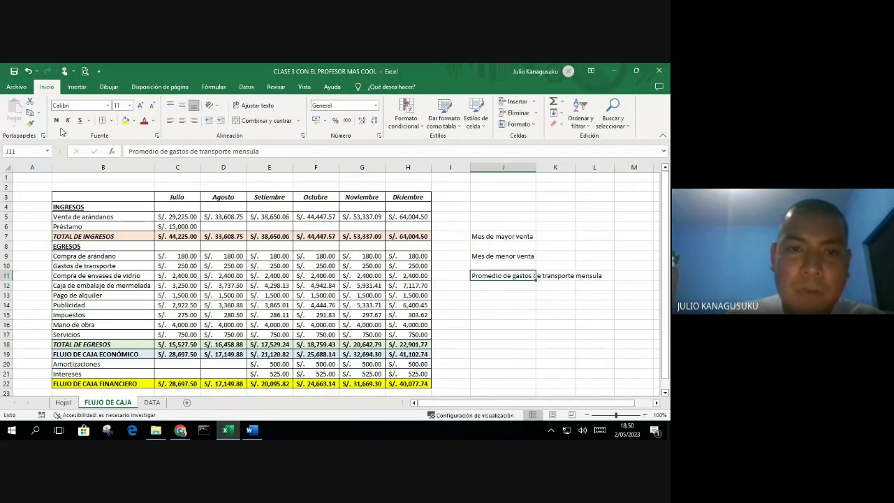
pyautogui.click(276, 152)
pyautogui.press('BackSpace')
pyautogui.press('BackSpace')
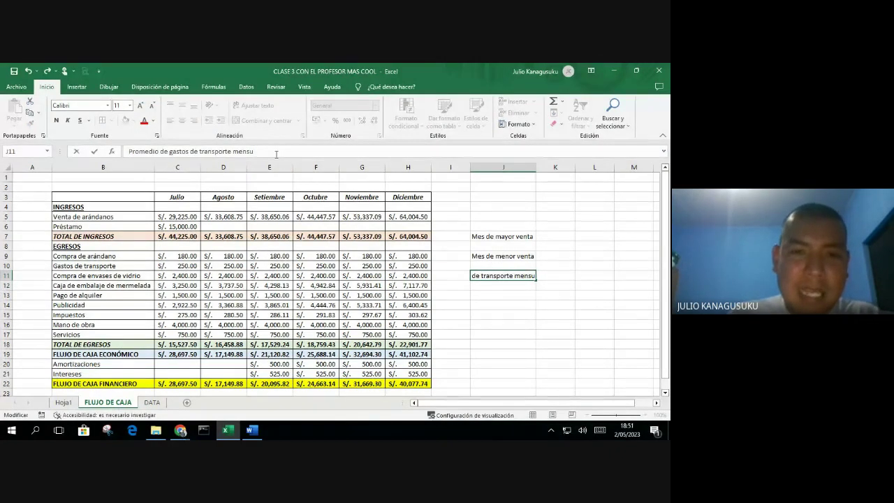
pyautogui.write('al')
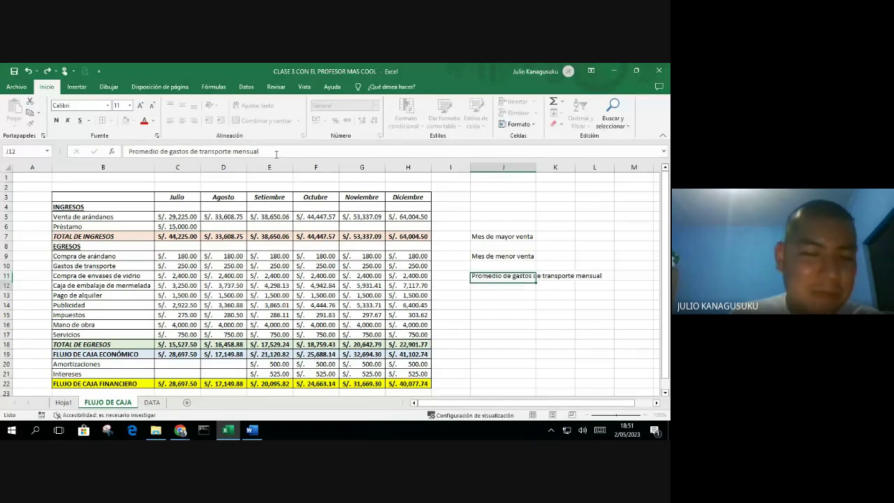
pyautogui.press('Return')
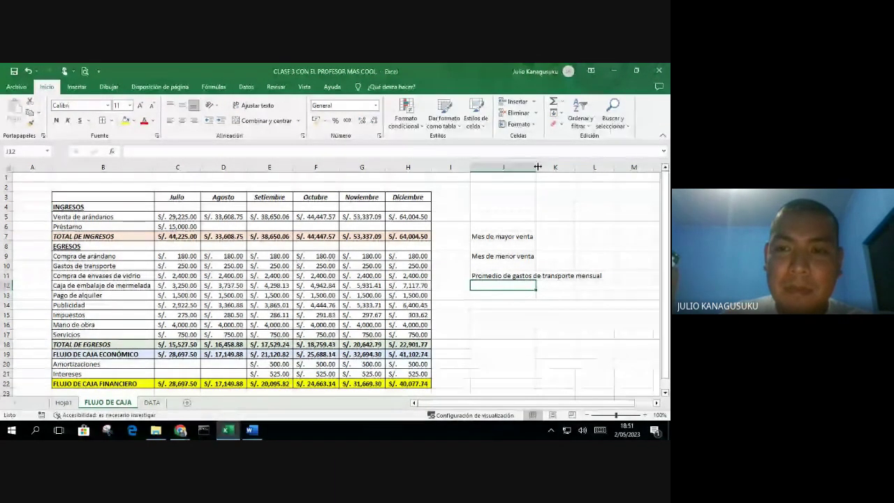
# Widen column J and enter 'Mes de mayores gasto publicidad' in J13.
pyautogui.moveTo(530, 166); pyautogui.dragTo(606, 165)
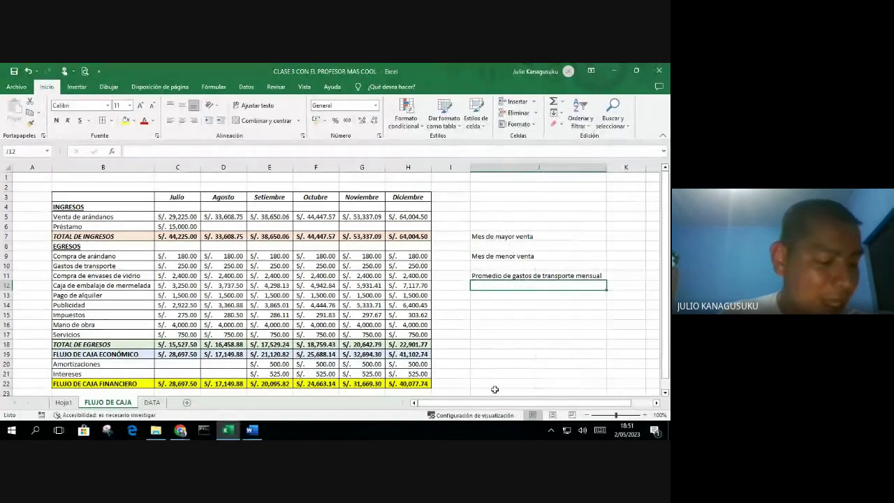
pyautogui.click(508, 295)
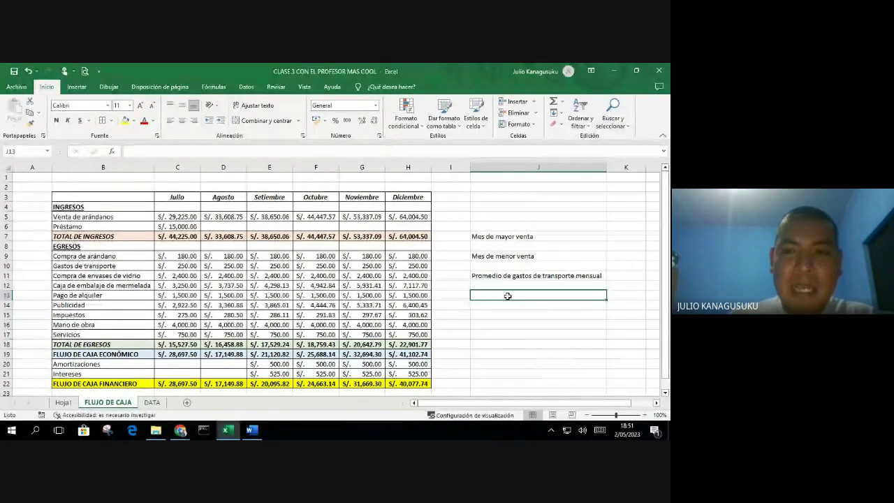
pyautogui.write('Mes de mayo')
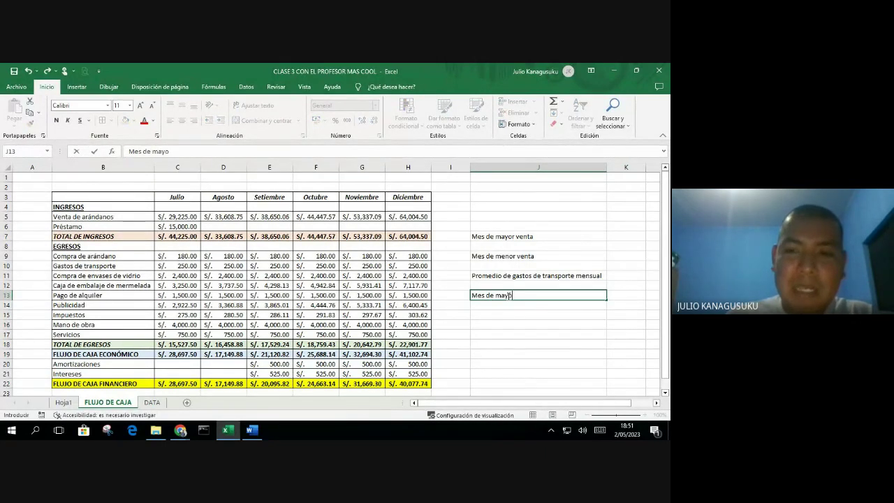
pyautogui.write('res gasto')
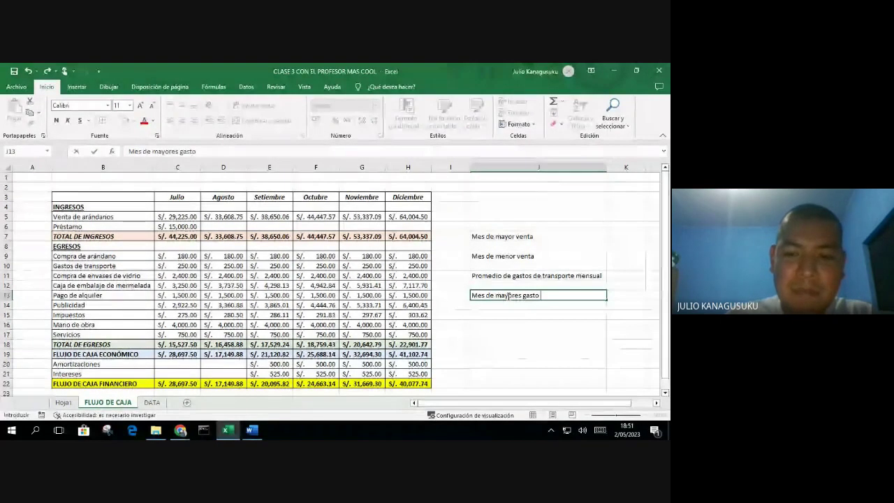
pyautogui.write(' publi')
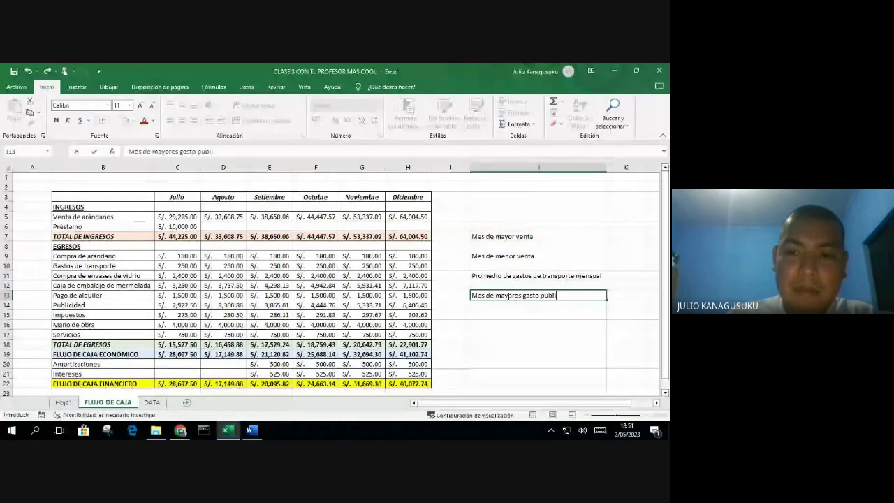
pyautogui.write('cidad')
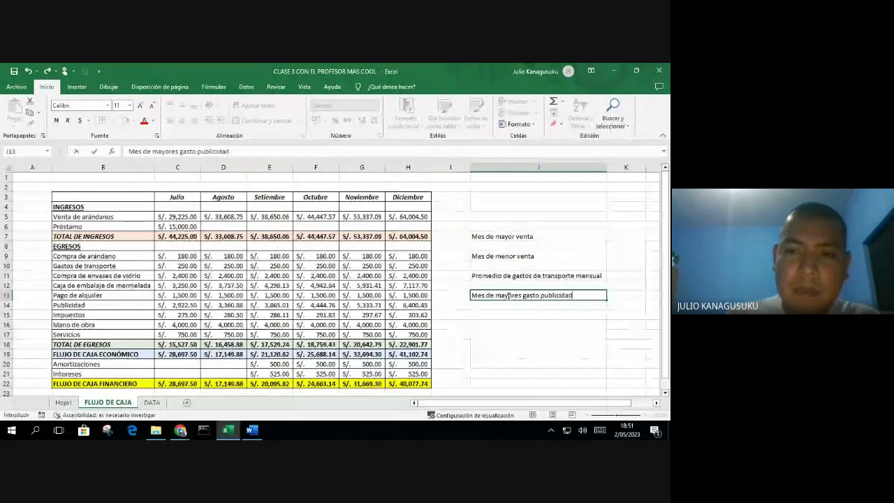
pyautogui.press('Return')
pyautogui.press('Return')
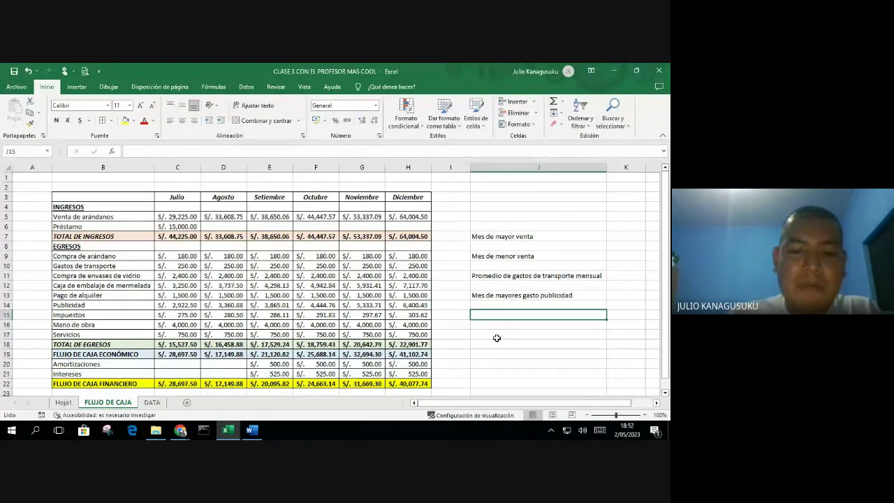
# Enter 'promedio de compra de arándano mensual' in J15.
pyautogui.write('promedio')
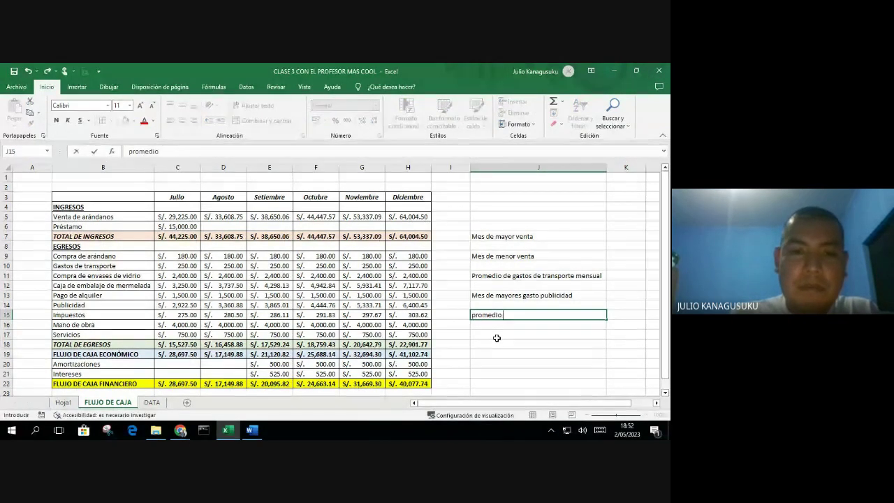
pyautogui.write(' de')
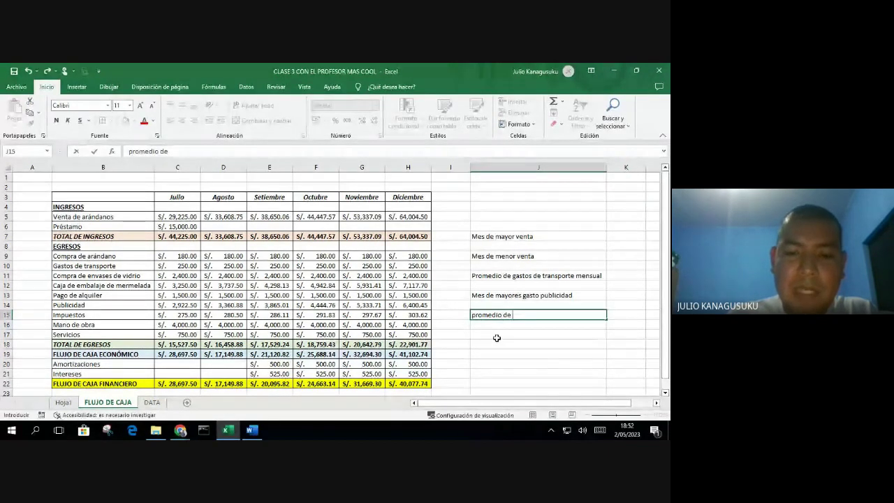
pyautogui.write('compra de ')
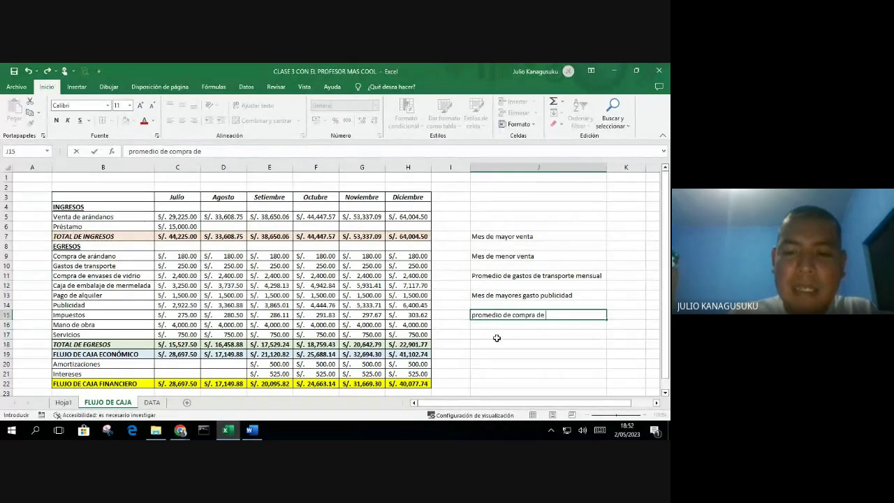
pyautogui.write('arándano ')
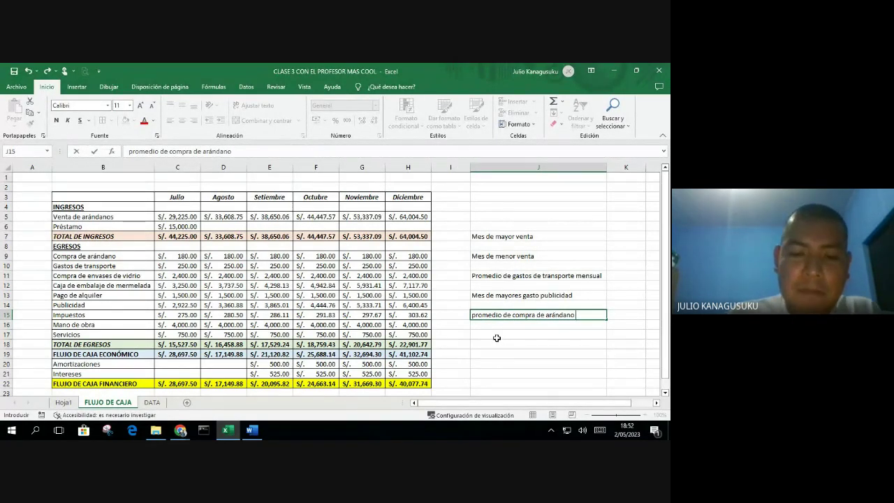
pyautogui.write('mensual')
pyautogui.press('Return')
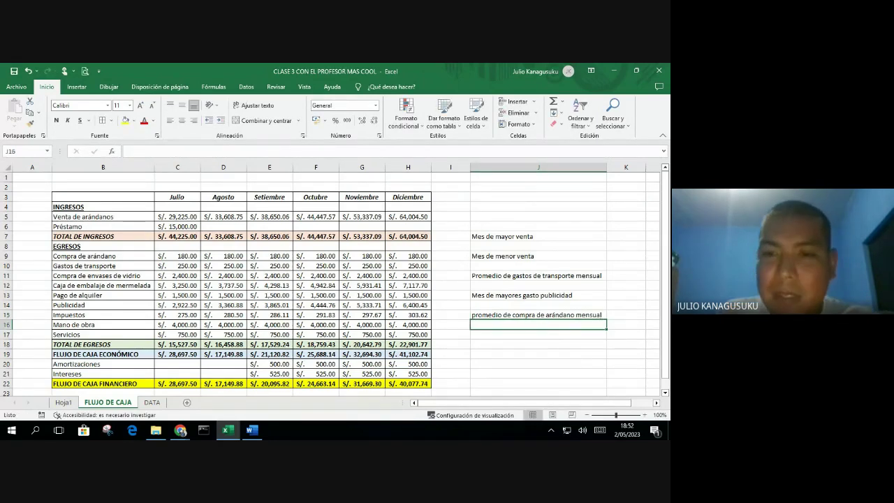
pyautogui.click(523, 236)
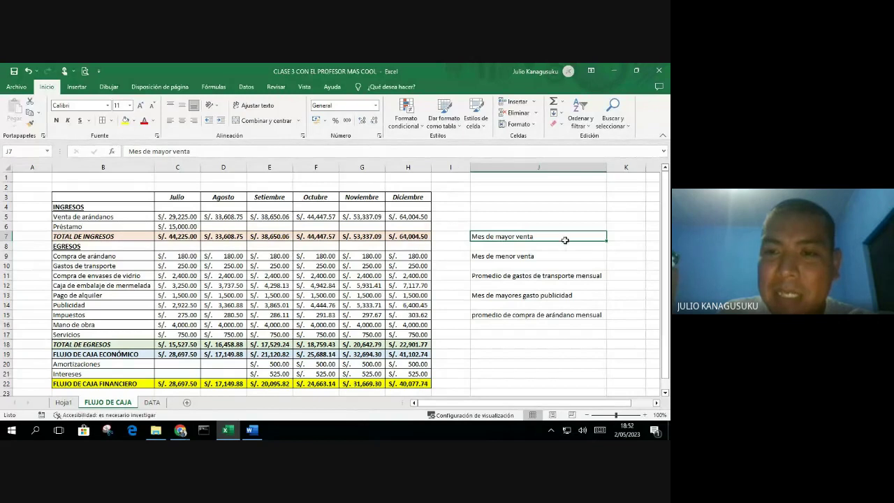
# Put thick box borders around J7:K7, J9:K9, J11:K11, J13:K13 and J15:K15.
pyautogui.moveTo(523, 236); pyautogui.dragTo(619, 235)
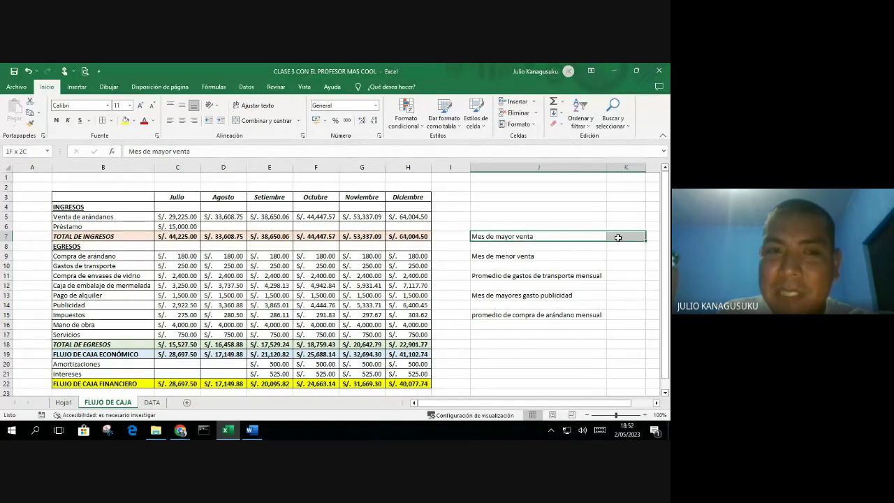
pyautogui.click(110, 120)
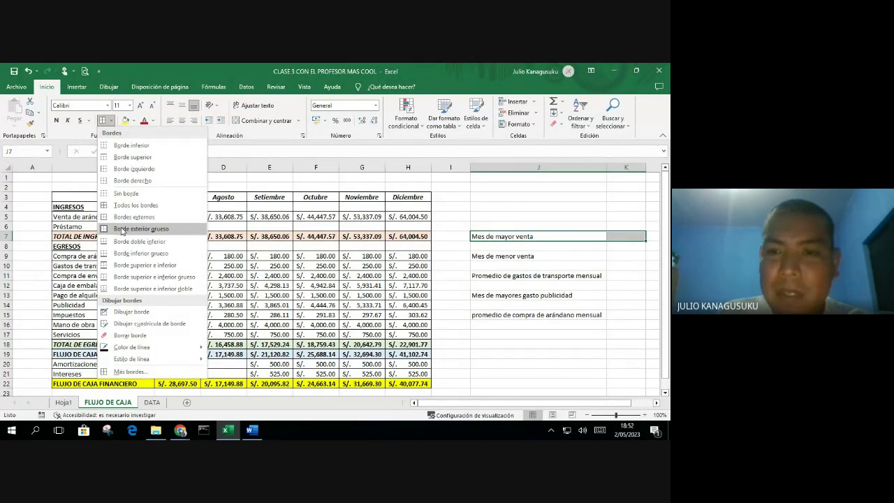
pyautogui.click(126, 229)
pyautogui.moveTo(542, 258); pyautogui.dragTo(613, 258)
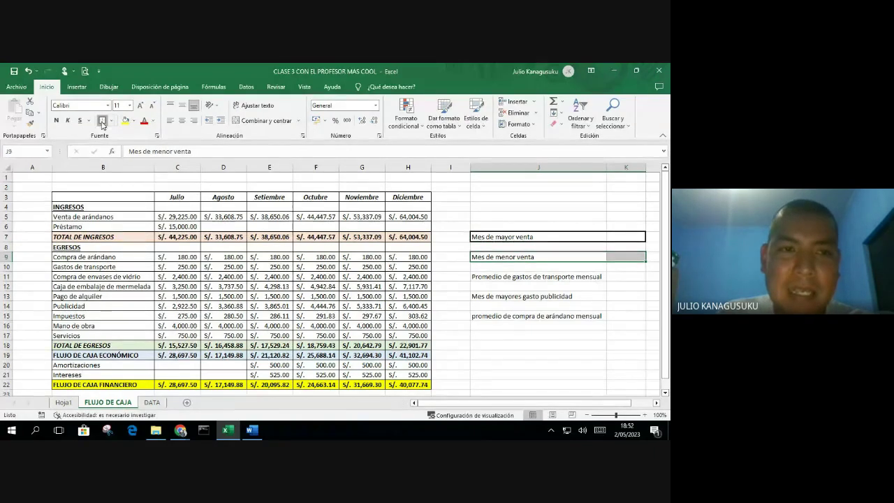
pyautogui.press('F4')
pyautogui.moveTo(549, 279); pyautogui.dragTo(614, 278)
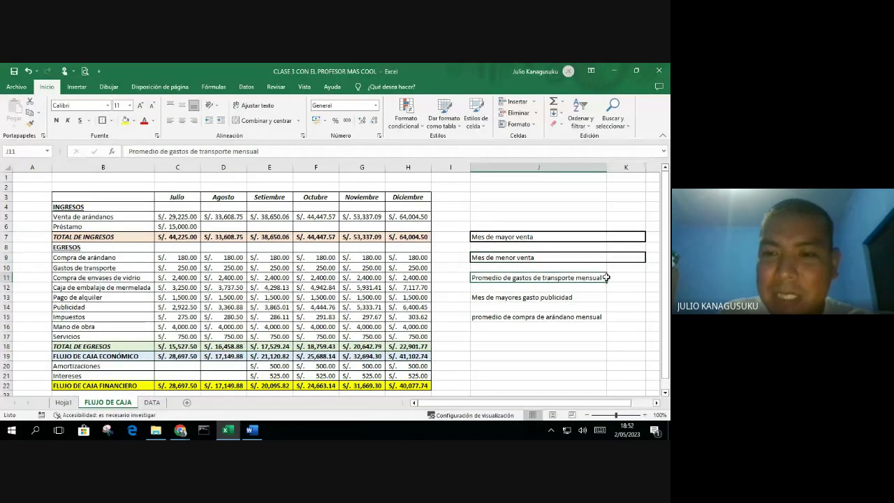
pyautogui.click(102, 120)
pyautogui.click(555, 299)
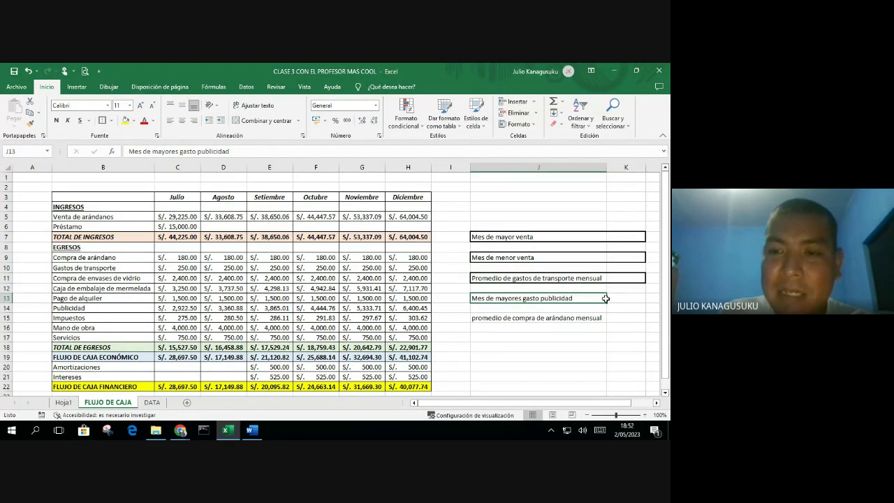
pyautogui.moveTo(606, 299); pyautogui.dragTo(611, 318)
pyautogui.click(103, 120)
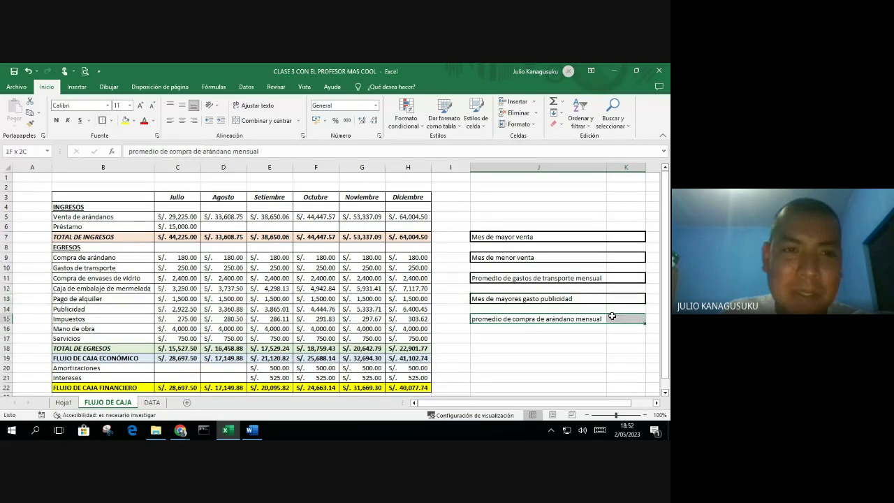
pyautogui.click(103, 120)
# Make the five summary labels in J7:J15 bold.
pyautogui.click(589, 358)
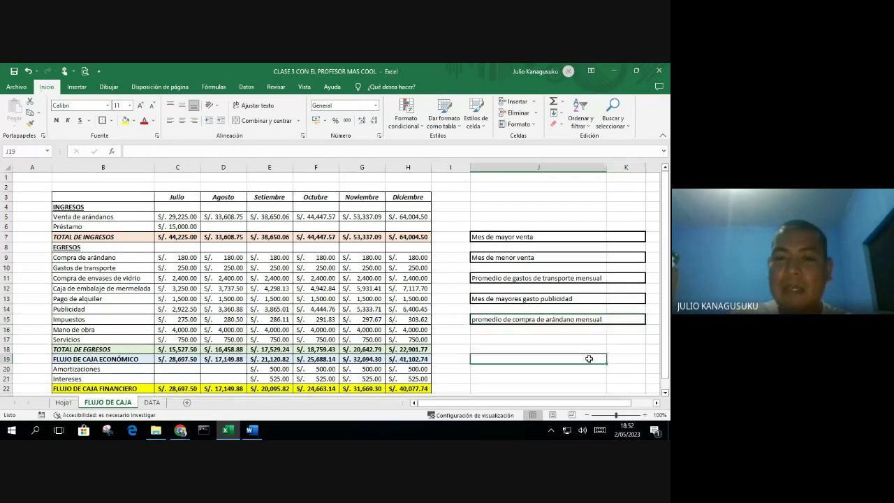
pyautogui.click(625, 319)
pyautogui.moveTo(524, 237); pyautogui.dragTo(531, 319)
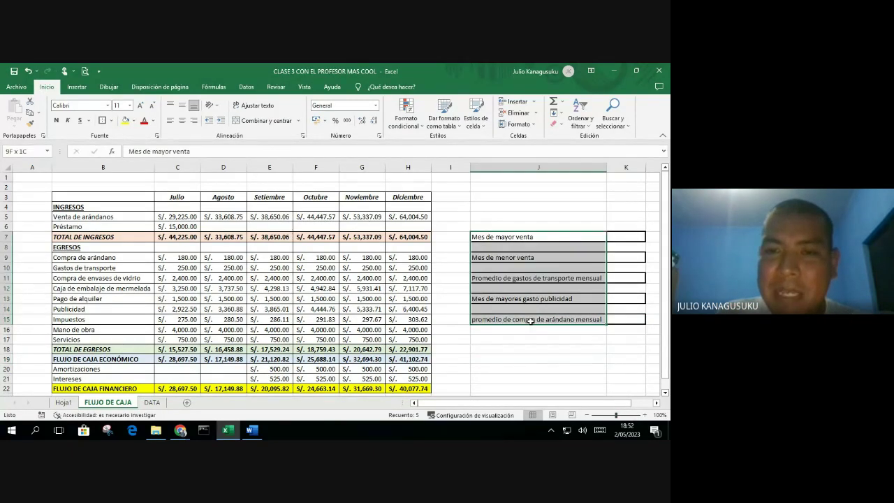
pyautogui.click(56, 120)
pyautogui.click(557, 364)
# Widen column K in two drags so the boxed summary labels extend further right.
pyautogui.click(632, 237)
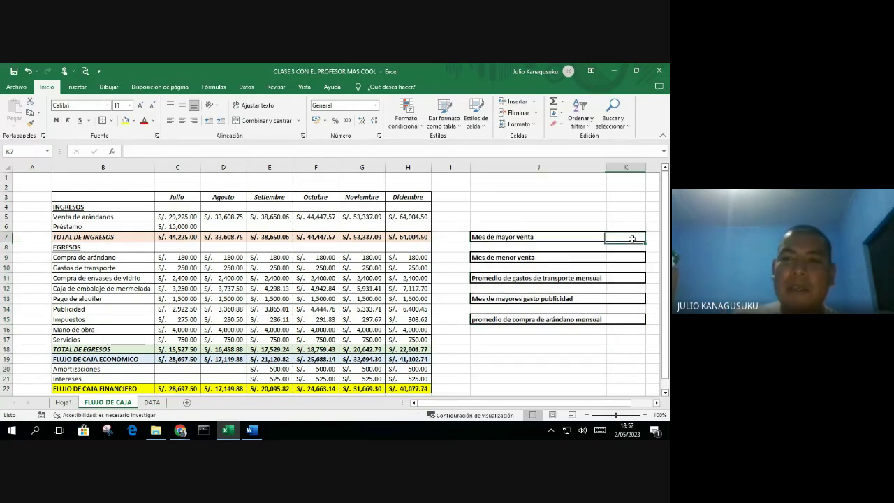
pyautogui.moveTo(651, 168); pyautogui.dragTo(653, 170)
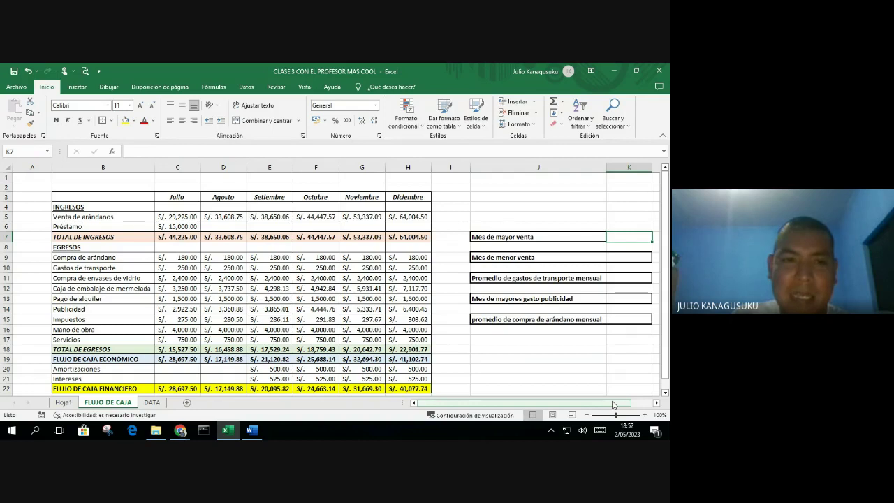
pyautogui.hscroll(1, 613, 405)
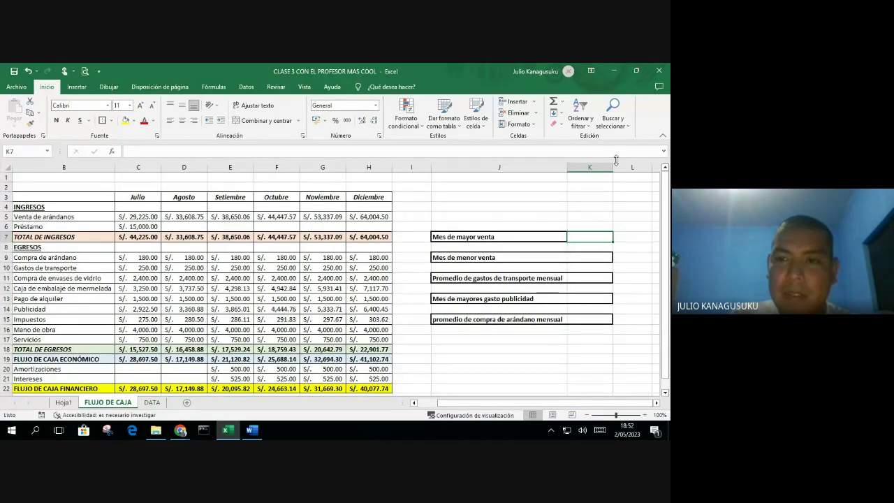
pyautogui.moveTo(613, 167); pyautogui.dragTo(631, 167)
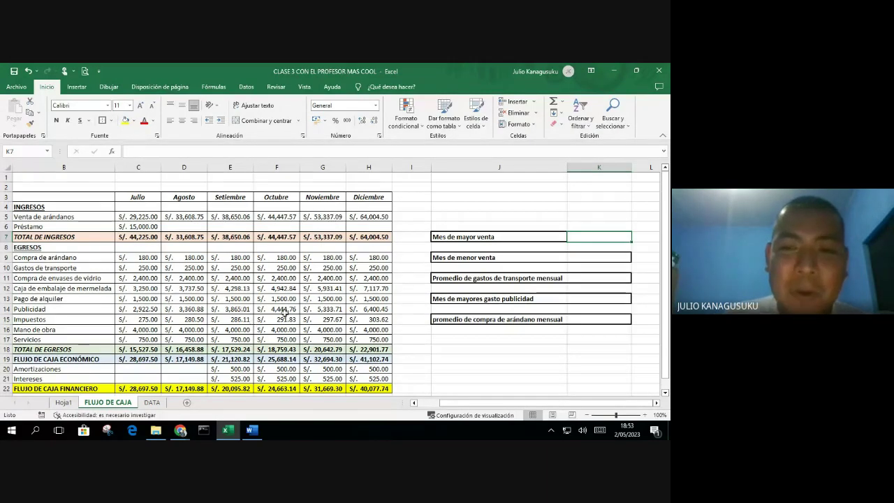
pyautogui.click(454, 358)
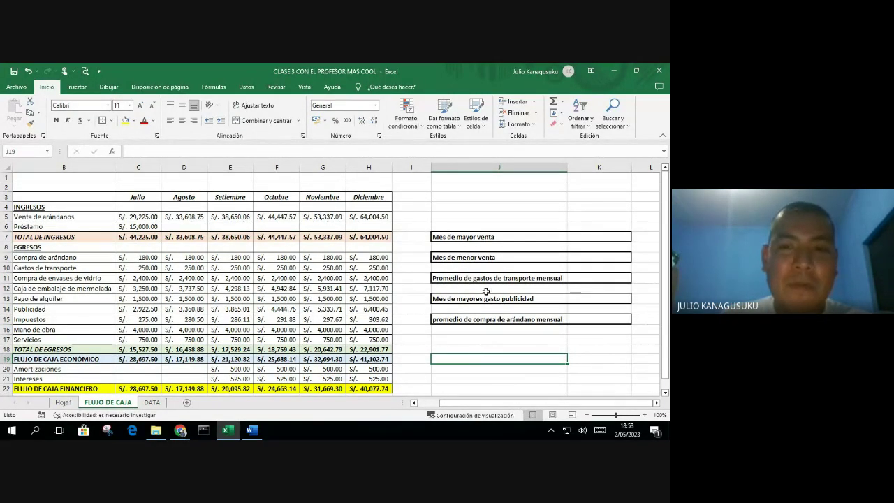
# Enter the note 'MAX.' in J6 above Mes de mayor venta, then start =MAX in K7.
pyautogui.click(483, 224)
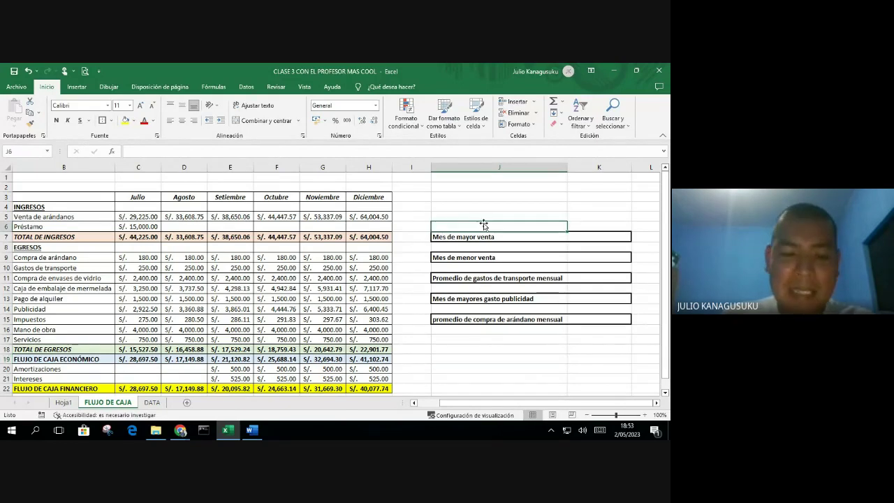
pyautogui.write('Mes de ma')
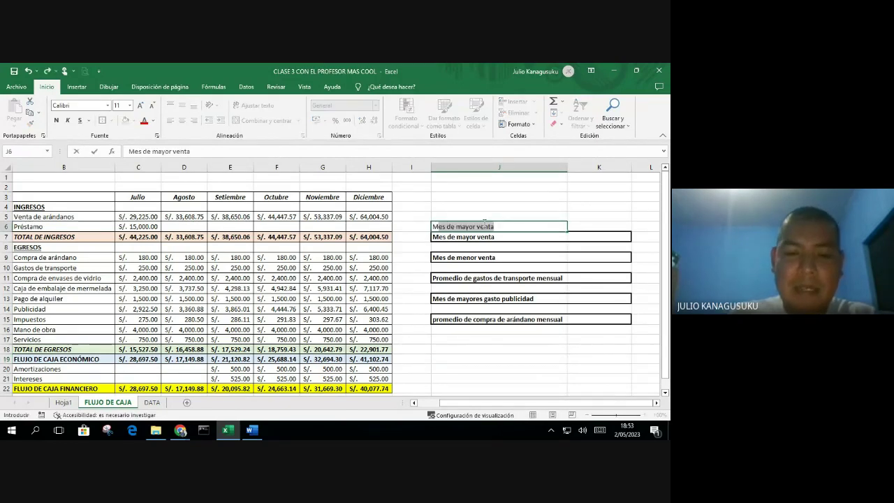
pyautogui.write('AX.')
pyautogui.press('Return')
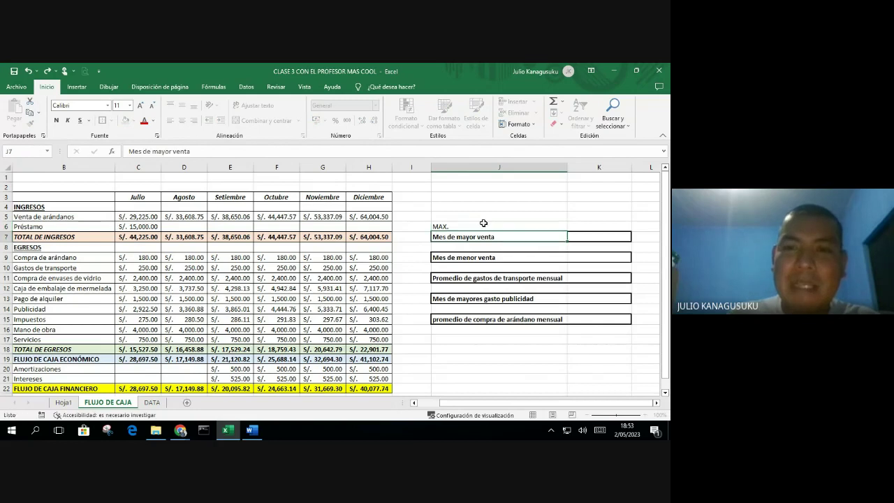
pyautogui.click(590, 233)
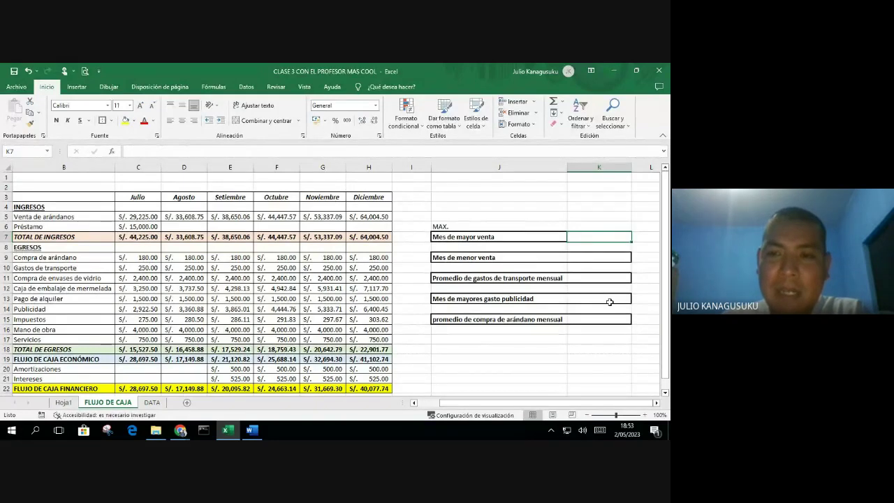
pyautogui.write('=')
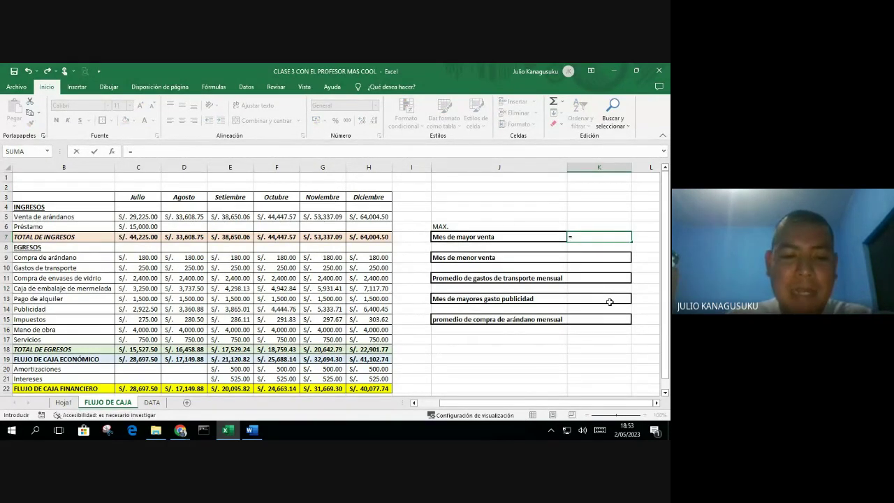
pyautogui.write('MAX')
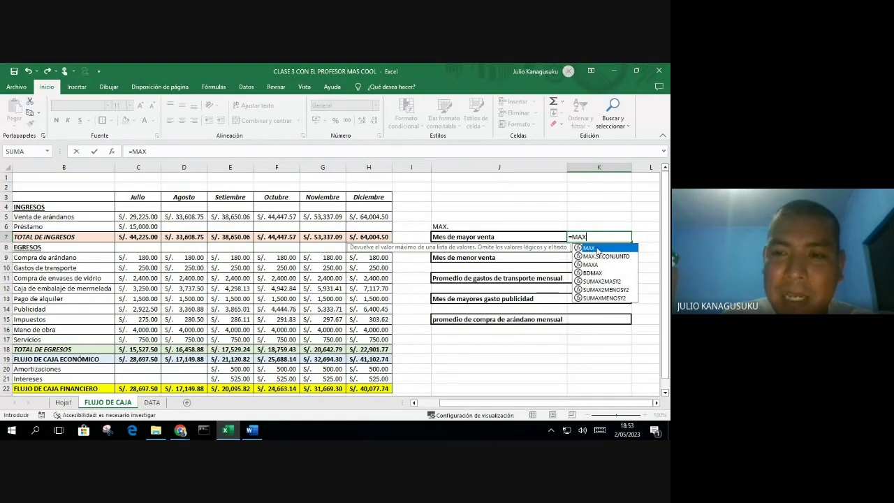
# Complete K7 as =MAX(C5:H5) over July–December sales, giving S/. 64,004.50.
pyautogui.doubleClick(597, 249)
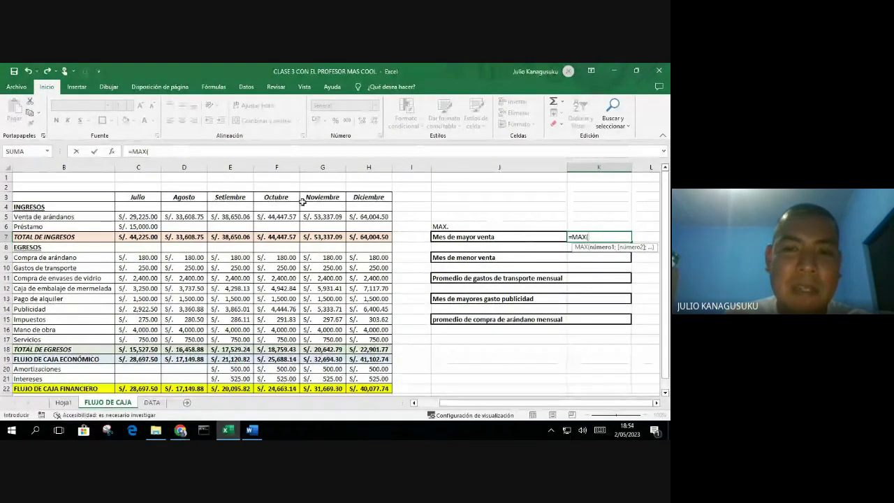
pyautogui.click(132, 218)
pyautogui.moveTo(132, 218); pyautogui.dragTo(362, 217)
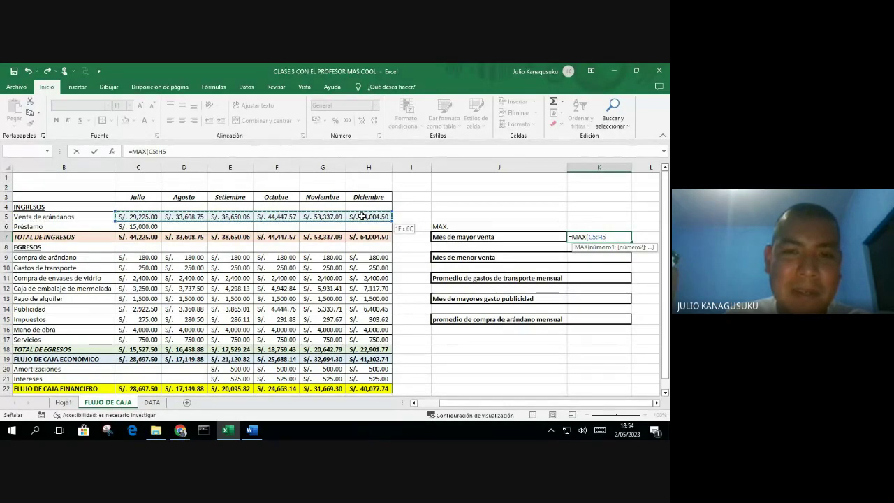
pyautogui.moveTo(363, 217); pyautogui.dragTo(362, 217)
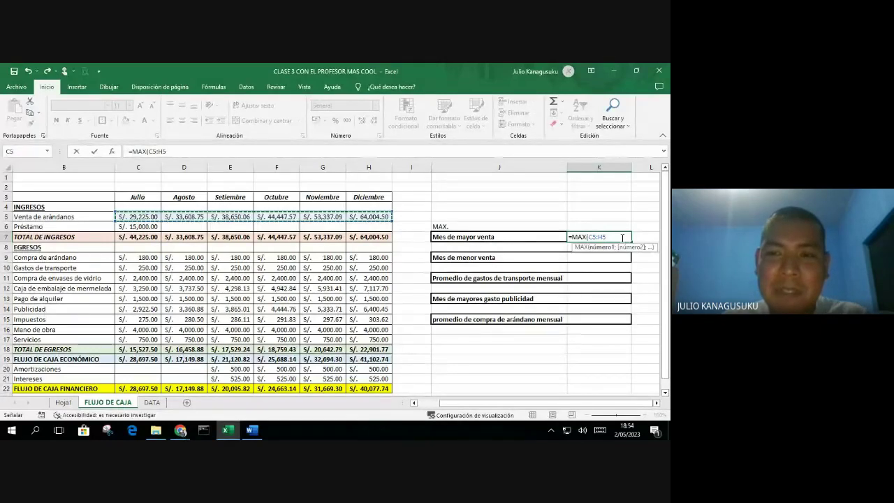
pyautogui.write(')')
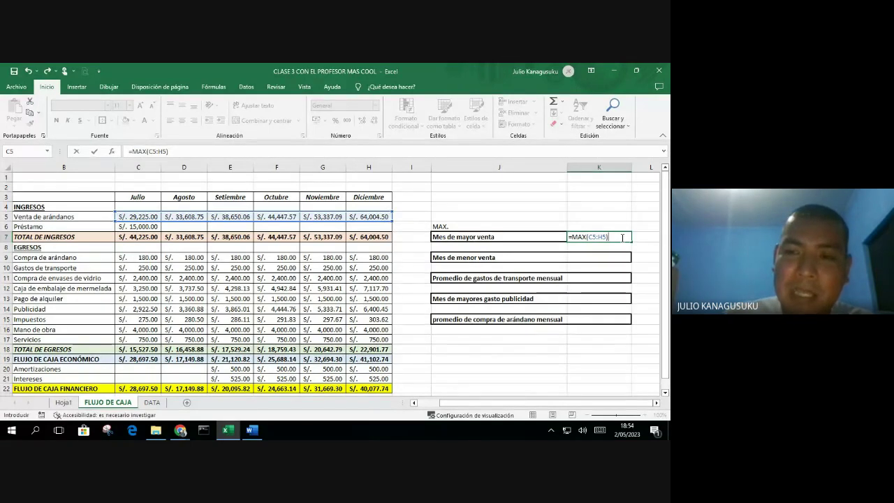
pyautogui.press('Return')
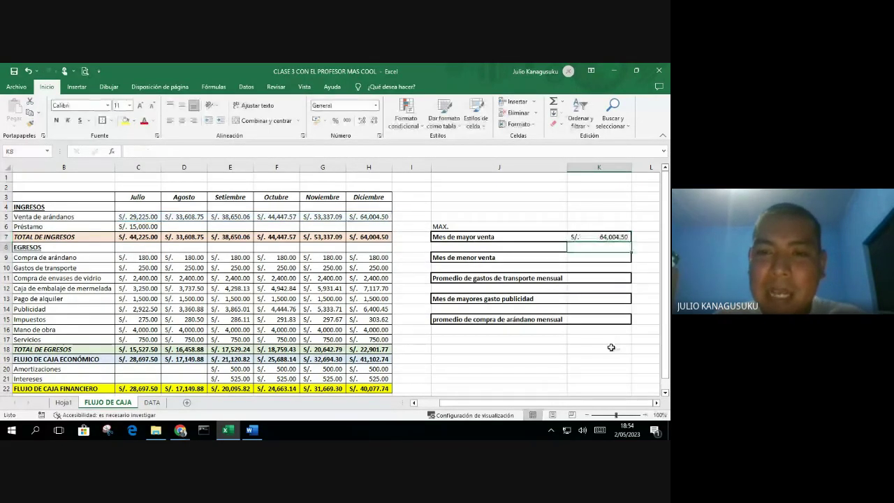
pyautogui.click(639, 266)
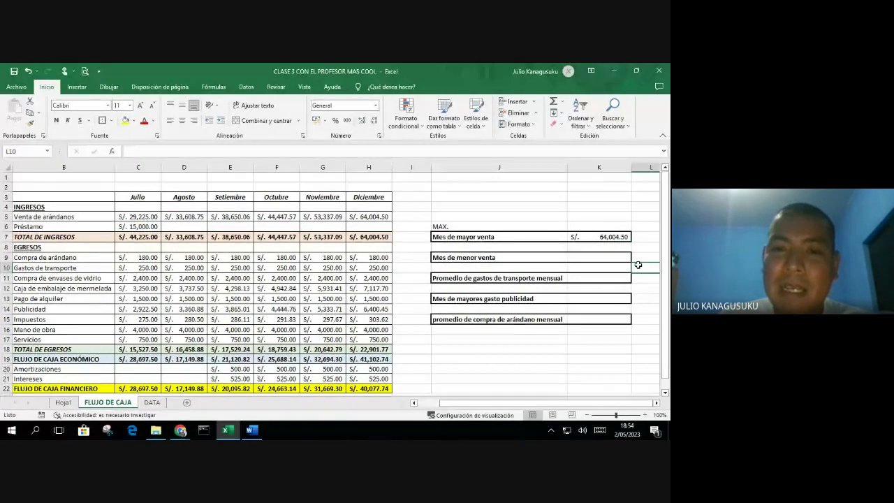
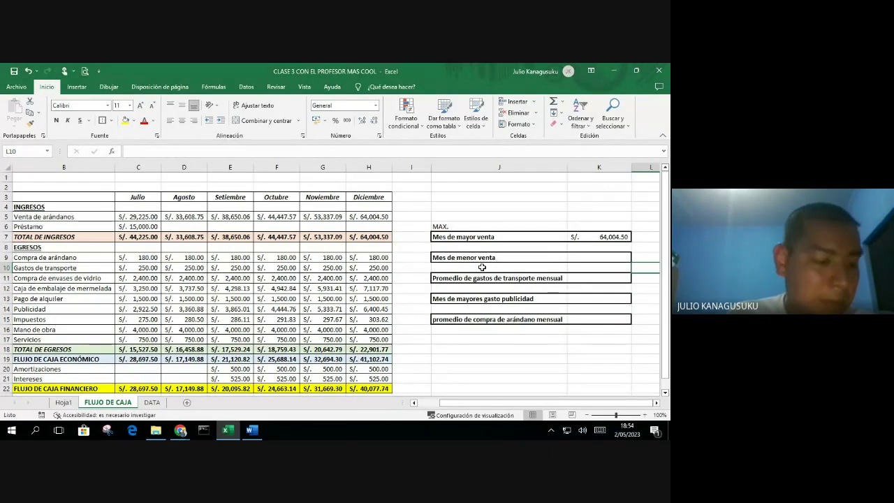
# Re-enter the highest-sale formula in K7 as =MAX(C5:H5).
pyautogui.click(618, 237)
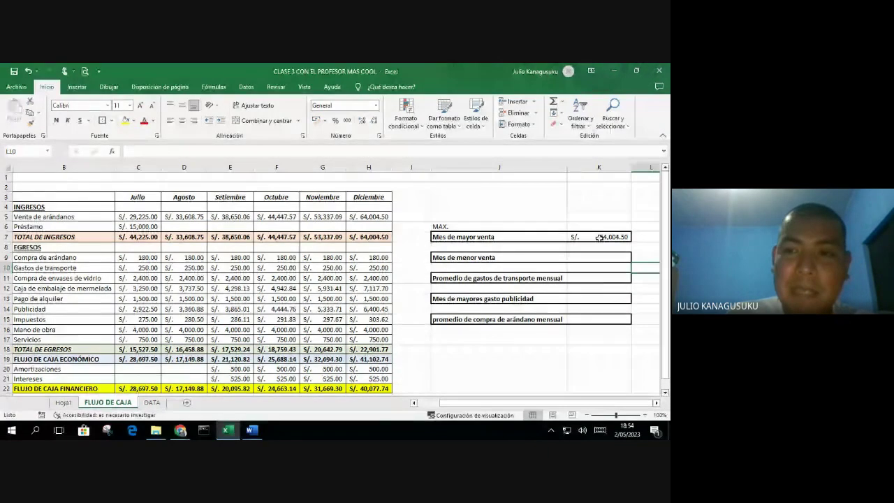
pyautogui.press('Delete')
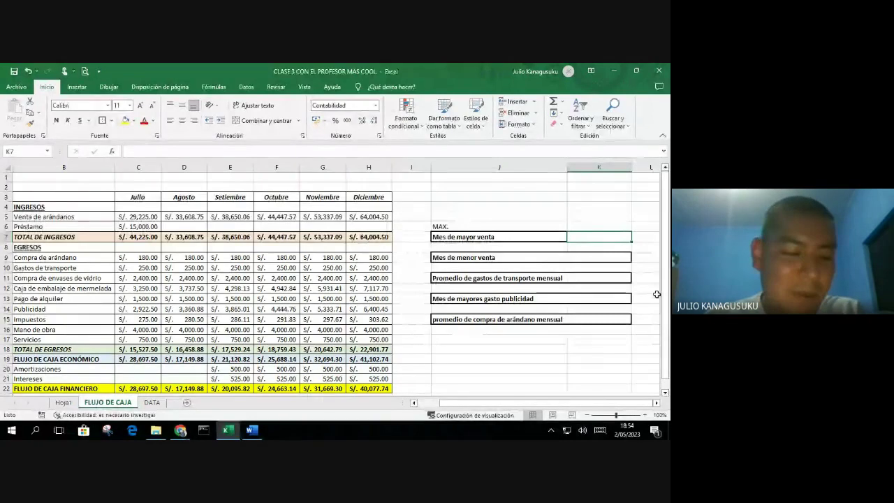
pyautogui.write('=')
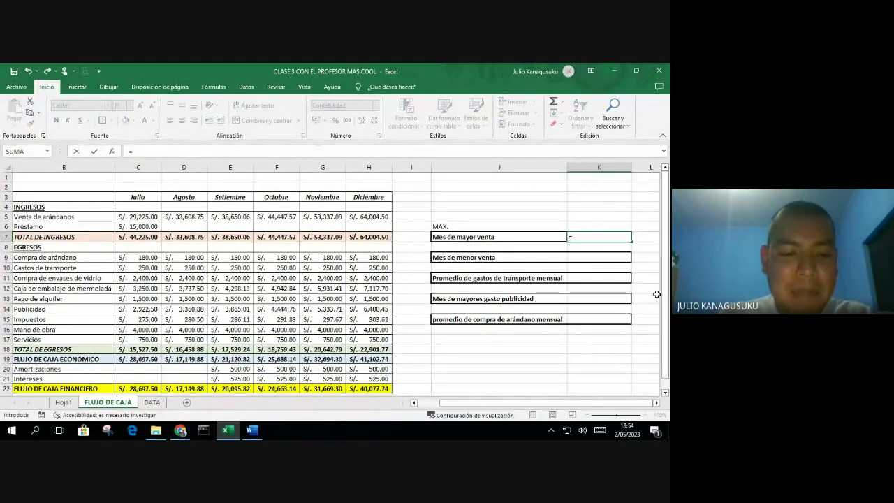
pyautogui.write('MAX')
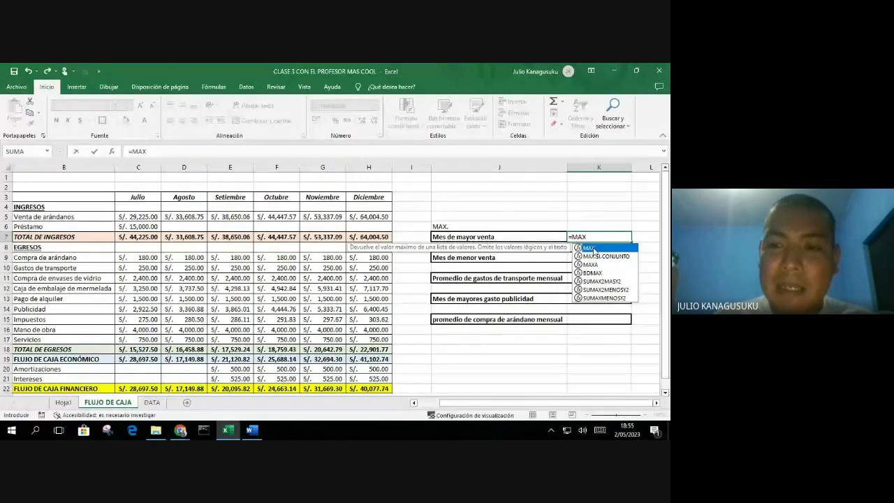
pyautogui.doubleClick(593, 249)
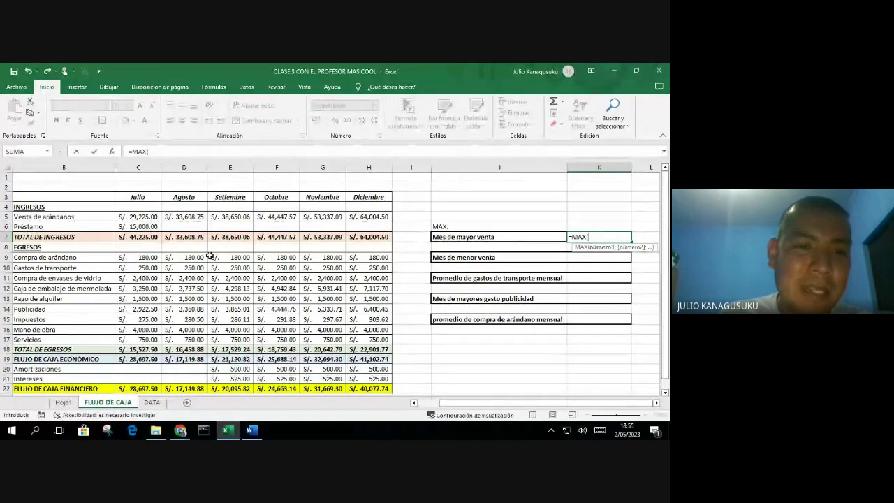
pyautogui.click(122, 217)
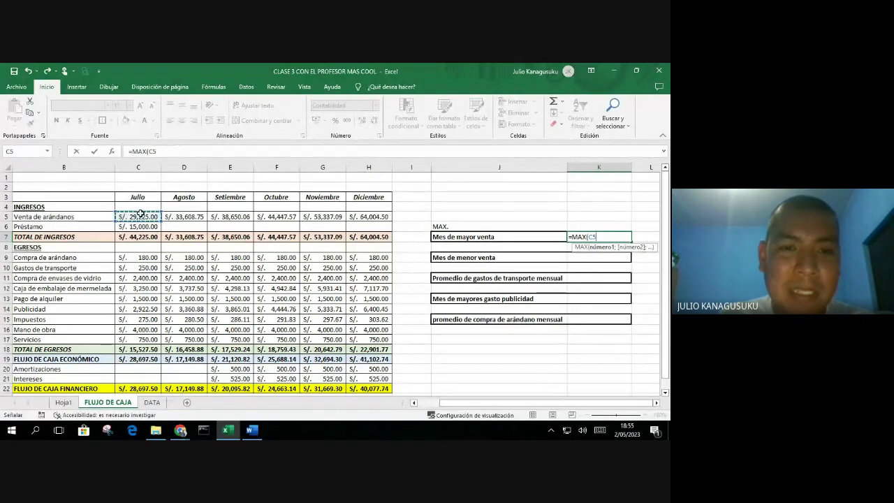
pyautogui.moveTo(123, 218); pyautogui.dragTo(372, 217)
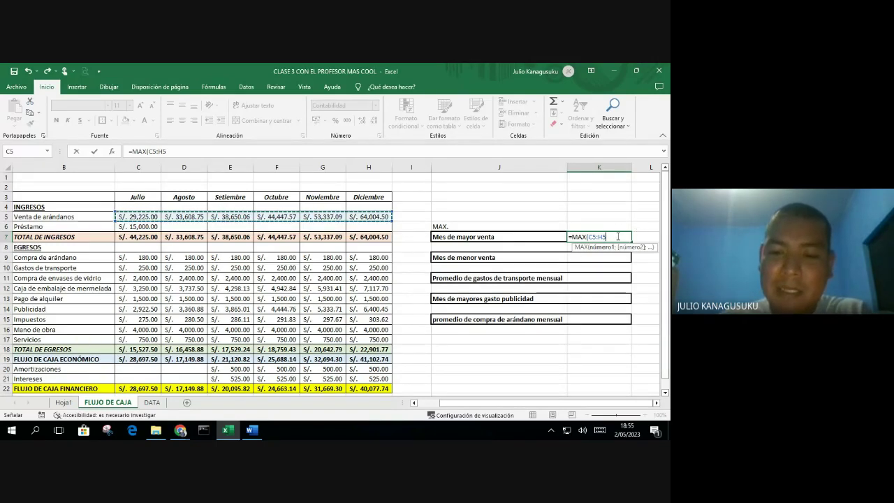
pyautogui.write(')')
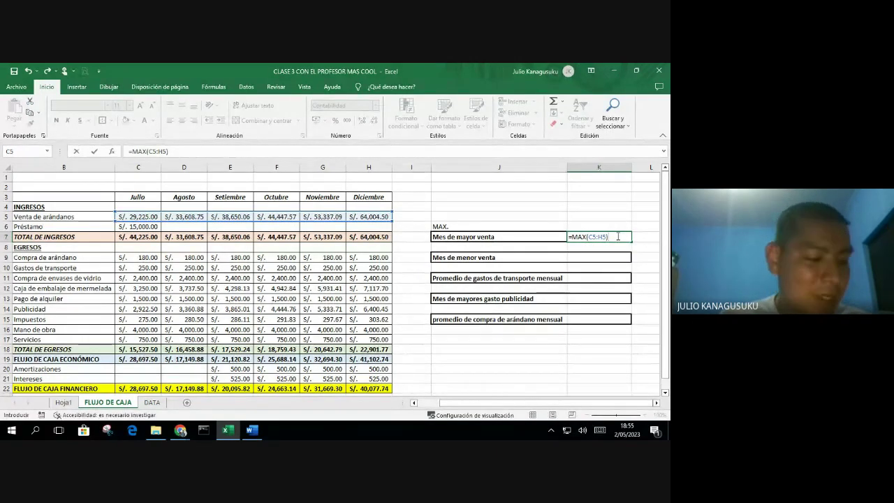
pyautogui.press('Return')
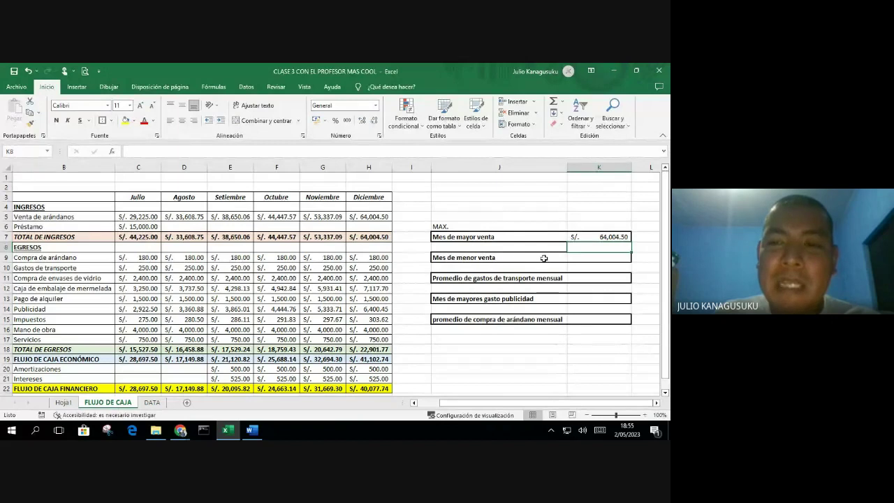
# Add the heading MIN. in J8 above Mes de menor venta.
pyautogui.click(608, 259)
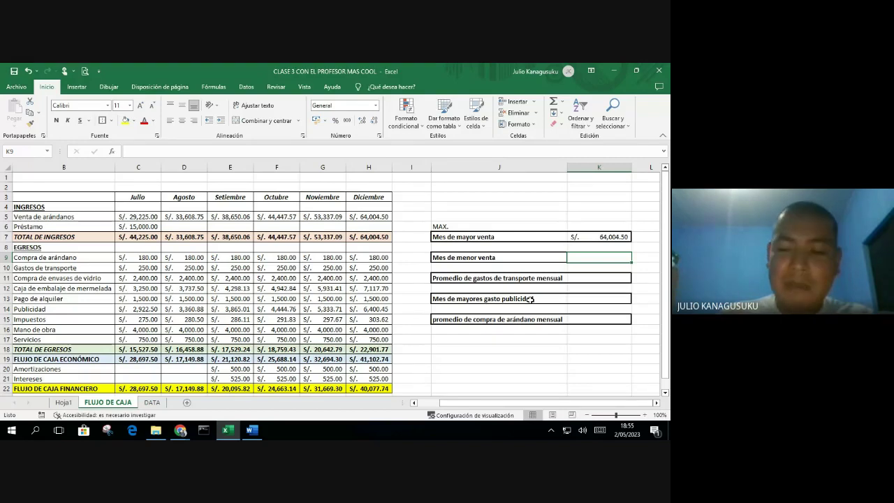
pyautogui.write('=')
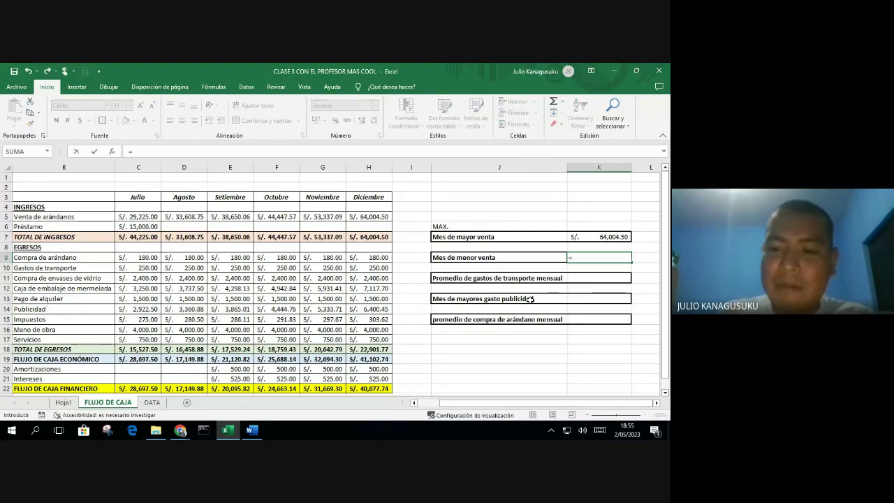
pyautogui.press('BackSpace')
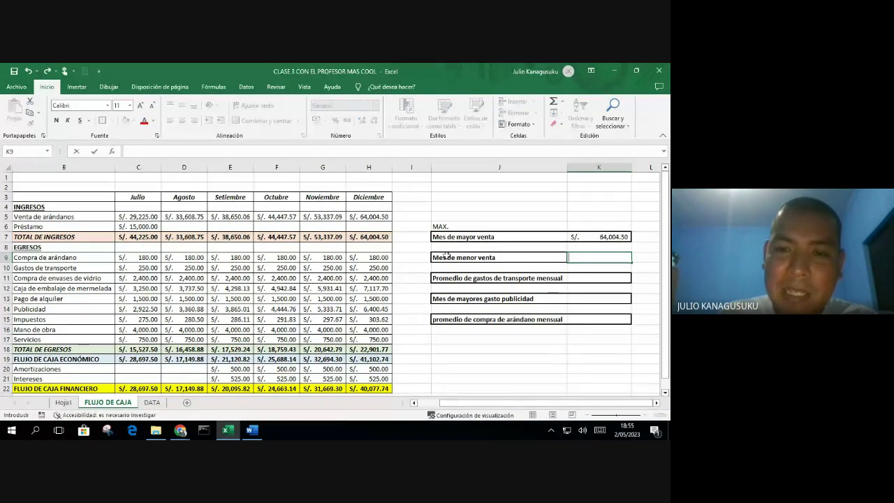
pyautogui.click(443, 250)
pyautogui.write('MIN')
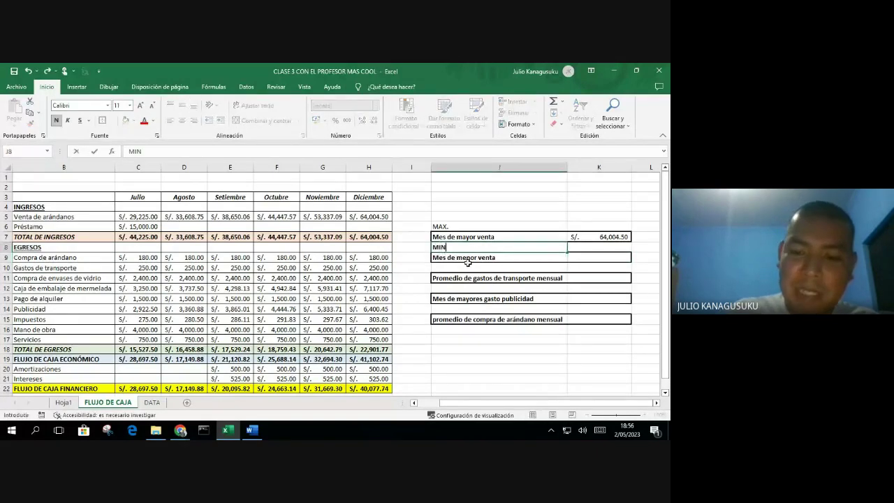
pyautogui.write('.')
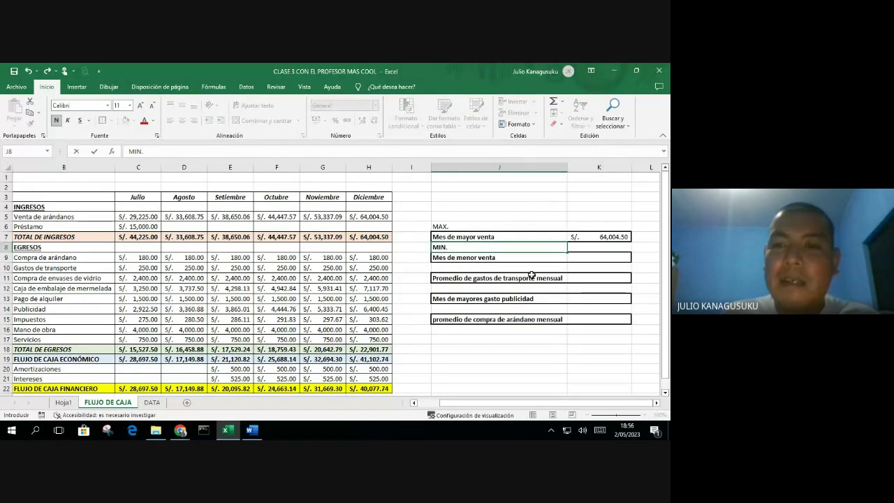
pyautogui.click(529, 278)
# Enter =MIN(C5:H5) in K9, showing the lowest monthly sale of 29,225.00.
pyautogui.click(587, 261)
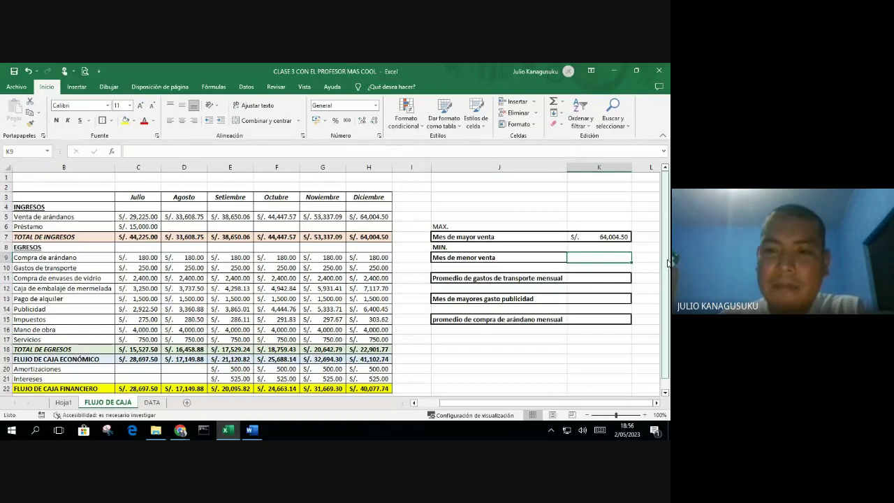
pyautogui.write('=')
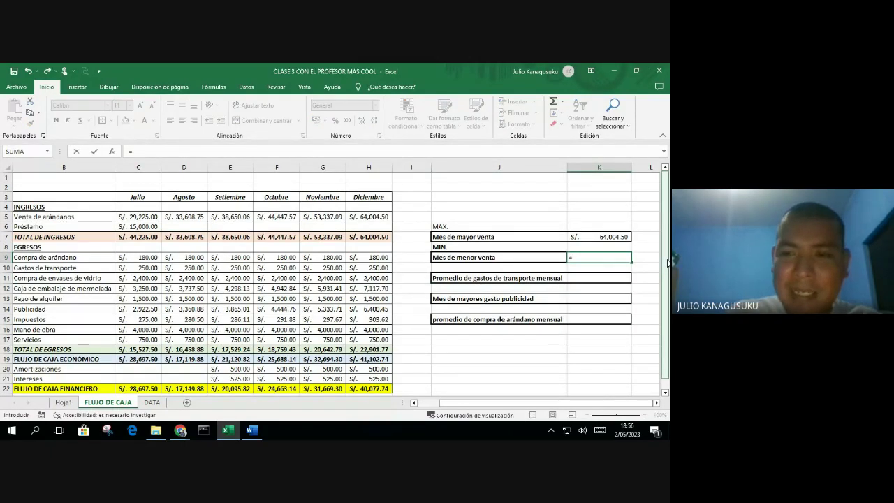
pyautogui.write('MIN')
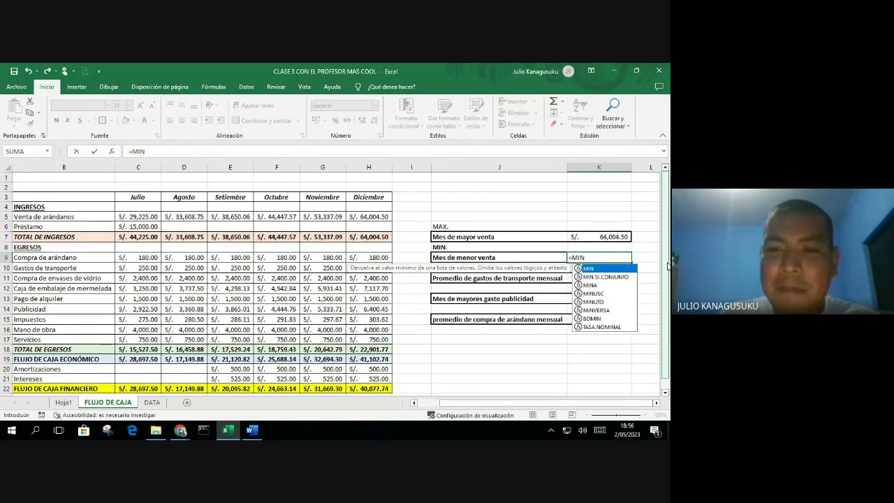
pyautogui.doubleClick(602, 269)
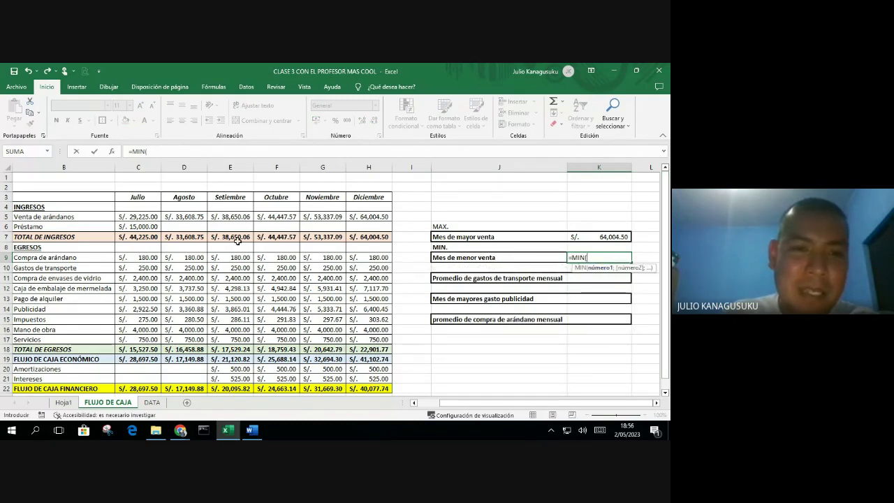
pyautogui.moveTo(138, 216); pyautogui.dragTo(289, 219)
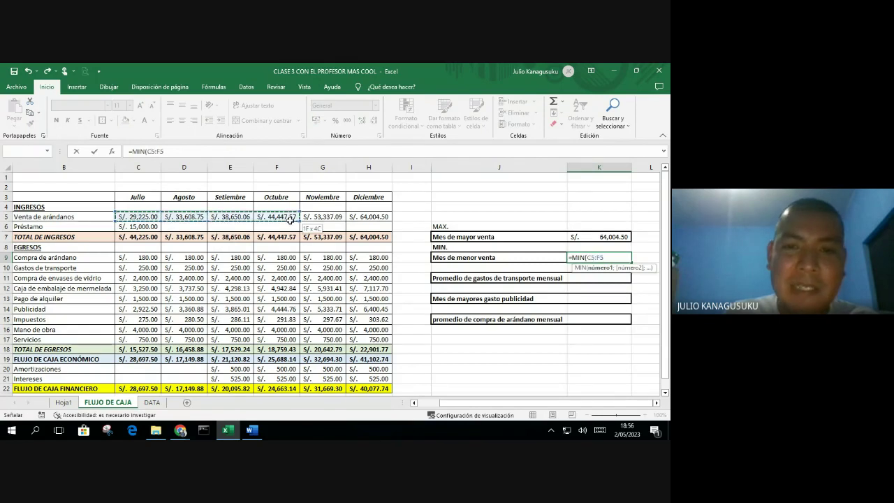
pyautogui.moveTo(289, 220); pyautogui.dragTo(381, 218)
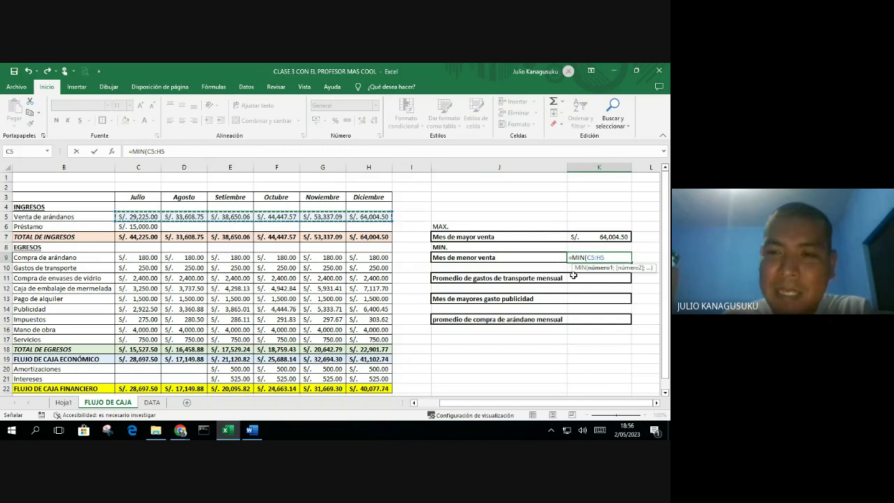
pyautogui.write(')')
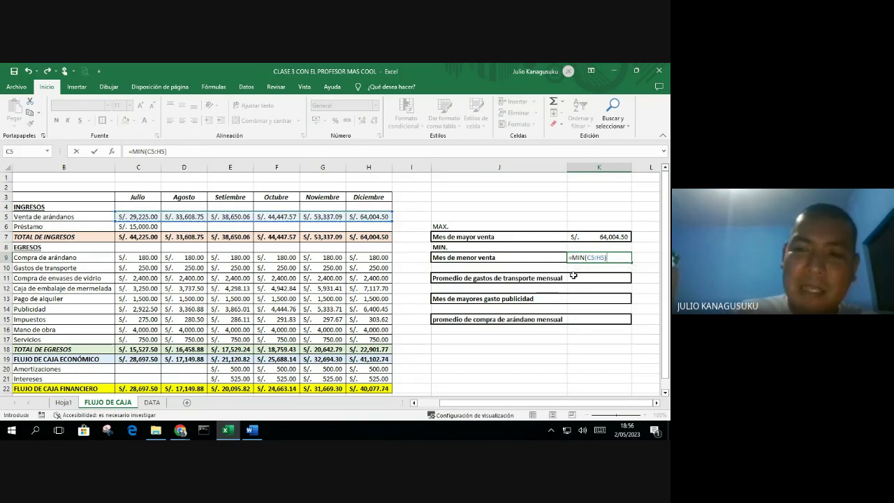
pyautogui.press('Return')
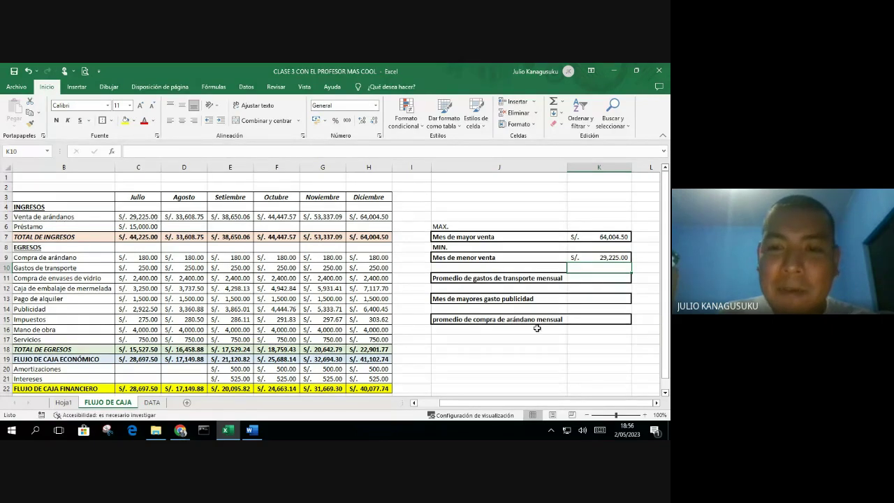
# Rename the J11 label to 'Promedio de gastos de CAJA EMBALAJE'.
pyautogui.click(593, 278)
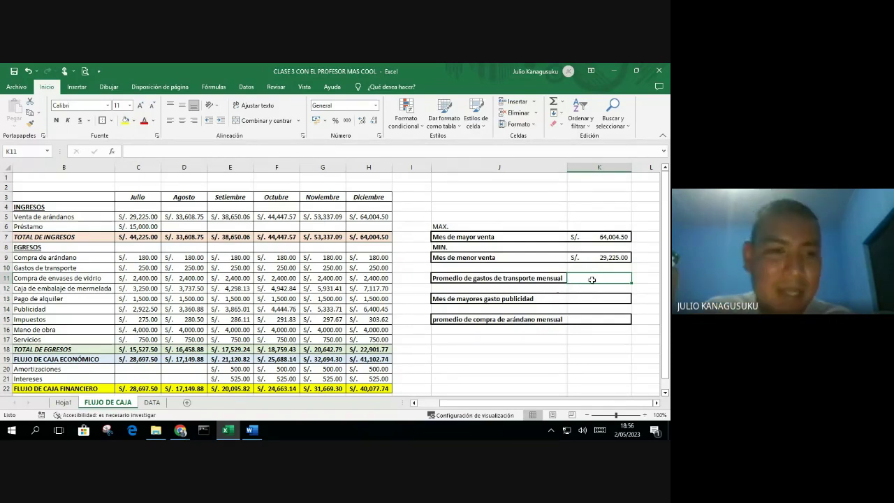
pyautogui.click(512, 280)
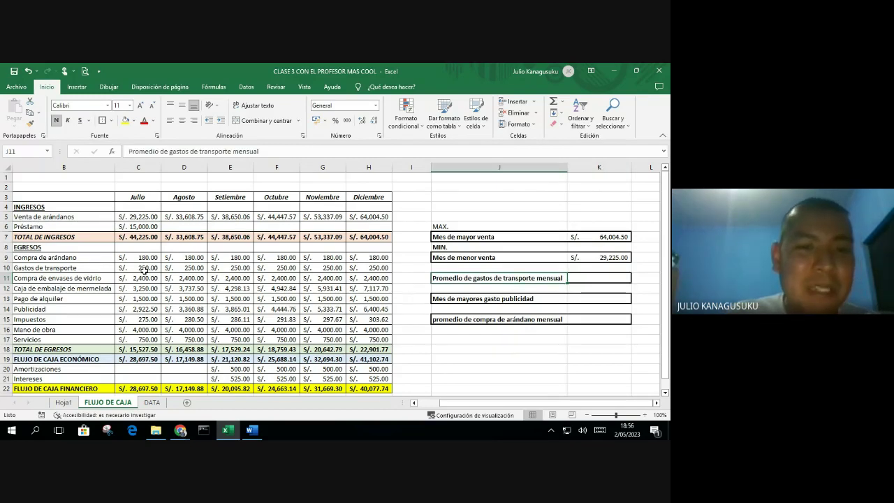
pyautogui.moveTo(144, 271); pyautogui.dragTo(362, 268)
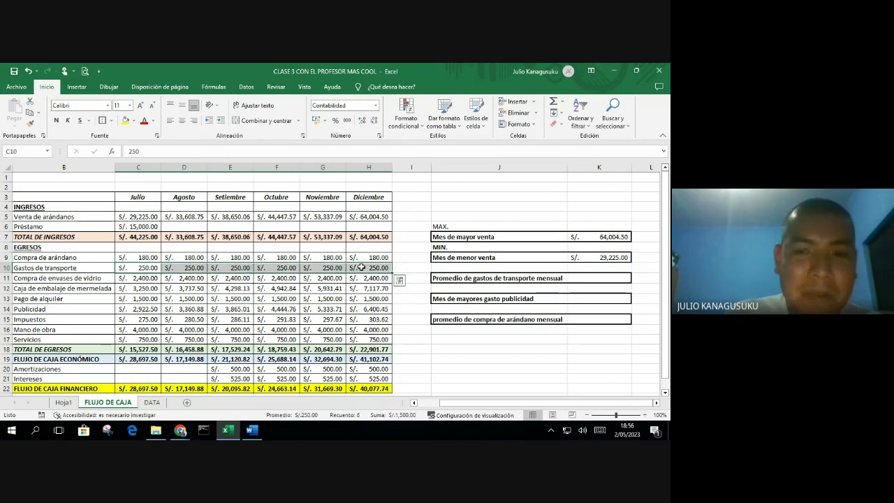
pyautogui.click(473, 282)
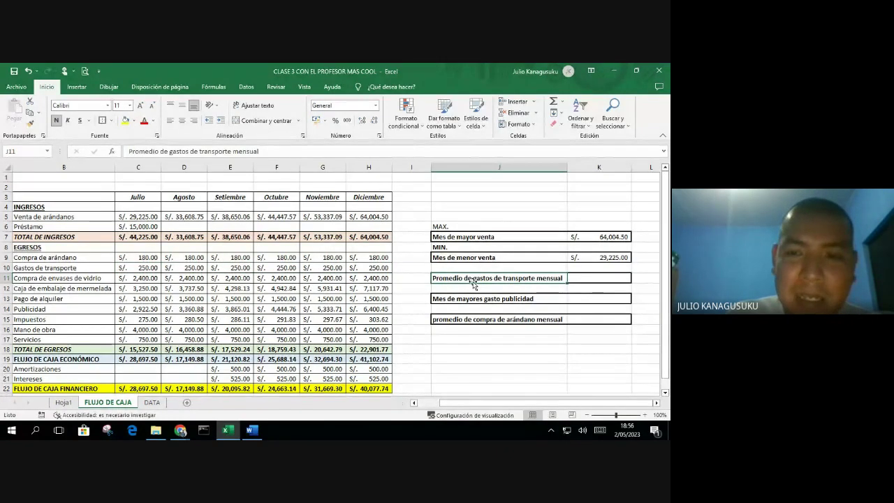
pyautogui.doubleClick(552, 278)
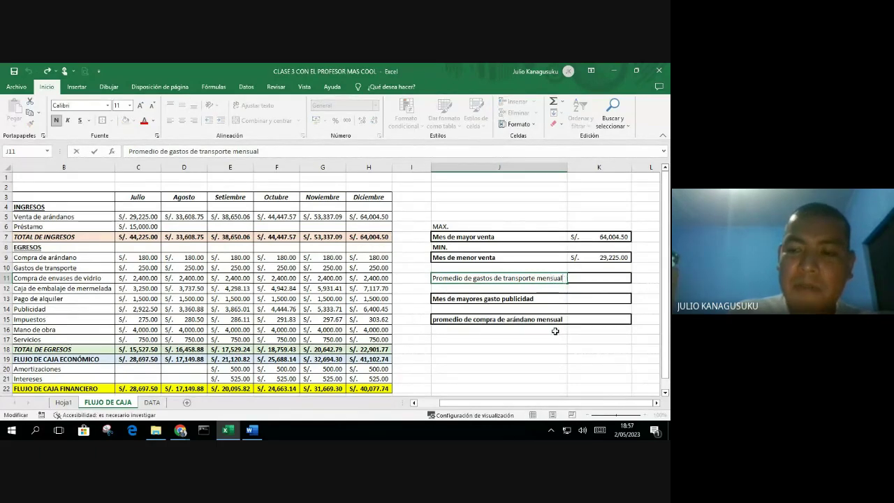
pyautogui.press('BackSpace')
pyautogui.press('BackSpace')
pyautogui.press('BackSpace')
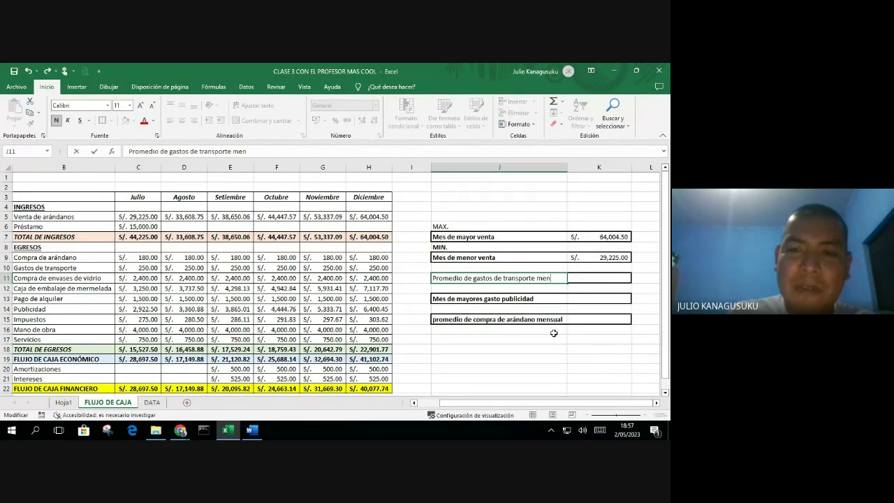
pyautogui.press('BackSpace')
pyautogui.press('BackSpace')
pyautogui.press('BackSpace')
pyautogui.press('BackSpace')
pyautogui.press('BackSpace')
pyautogui.press('BackSpace')
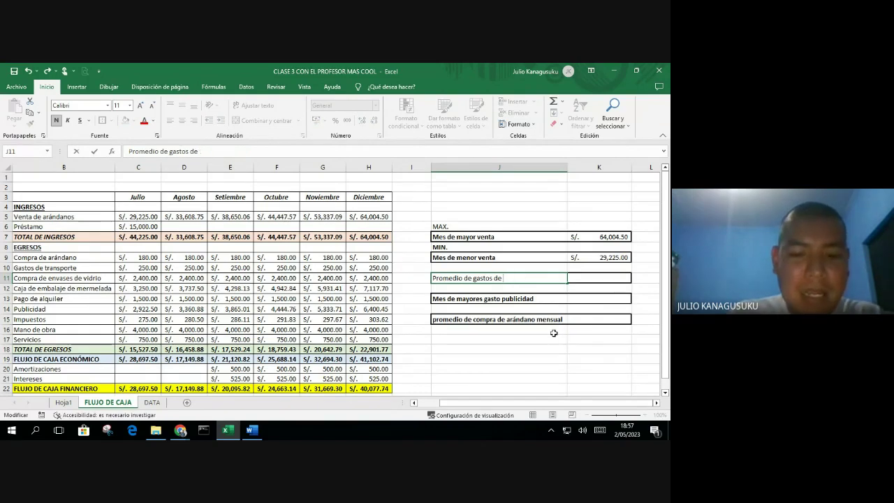
pyautogui.write('CAJA EM')
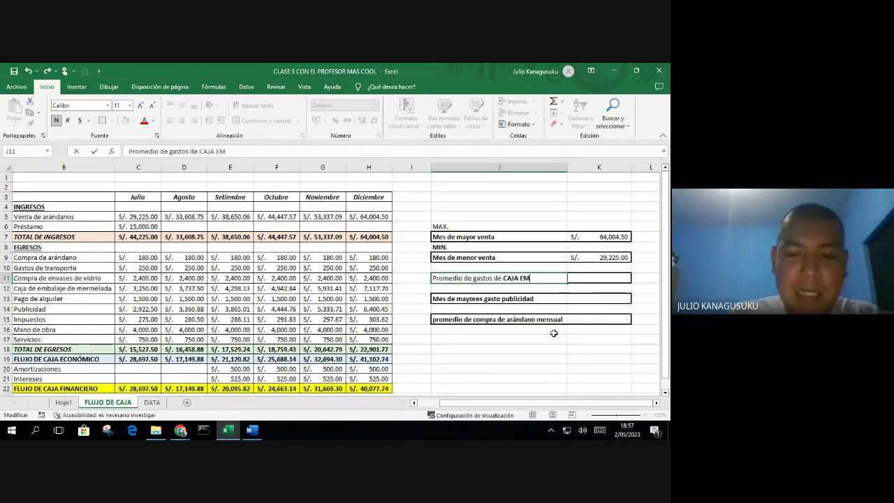
pyautogui.write('BALAJE')
pyautogui.press('Return')
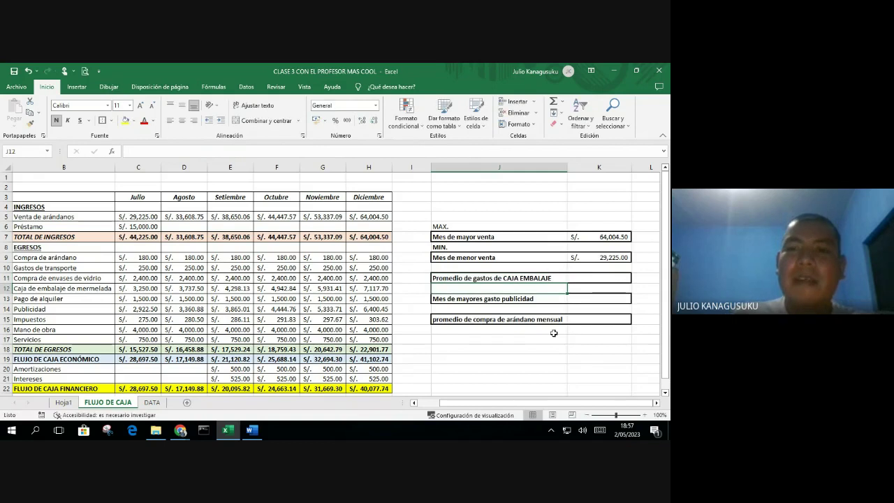
pyautogui.click(554, 338)
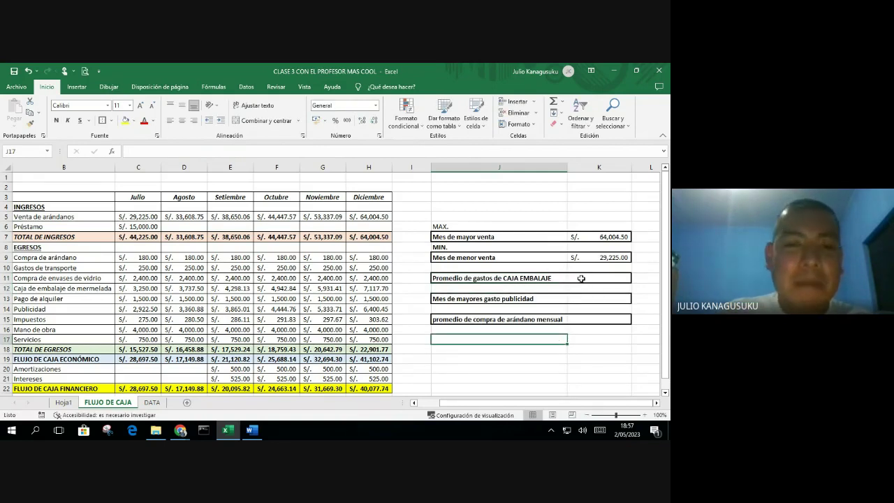
# Add the heading PROM. in J10 above the average label.
pyautogui.click(444, 264)
pyautogui.write('PROM')
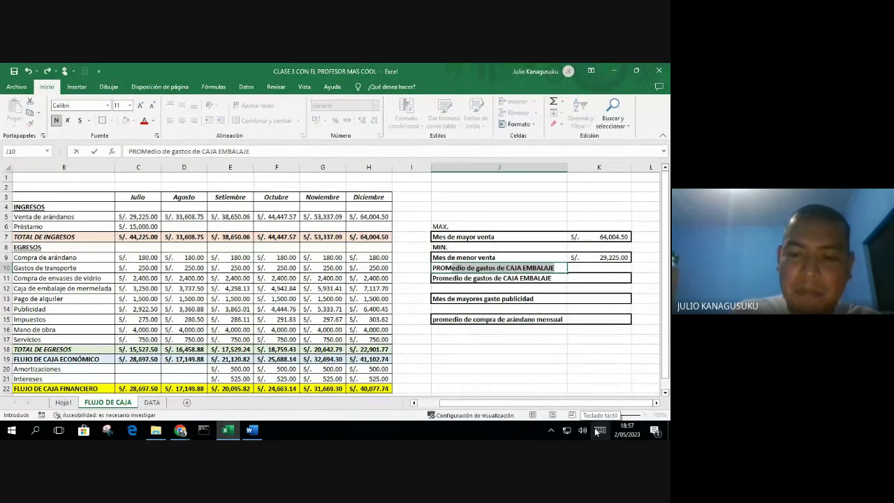
pyautogui.write('.')
pyautogui.press('Return')
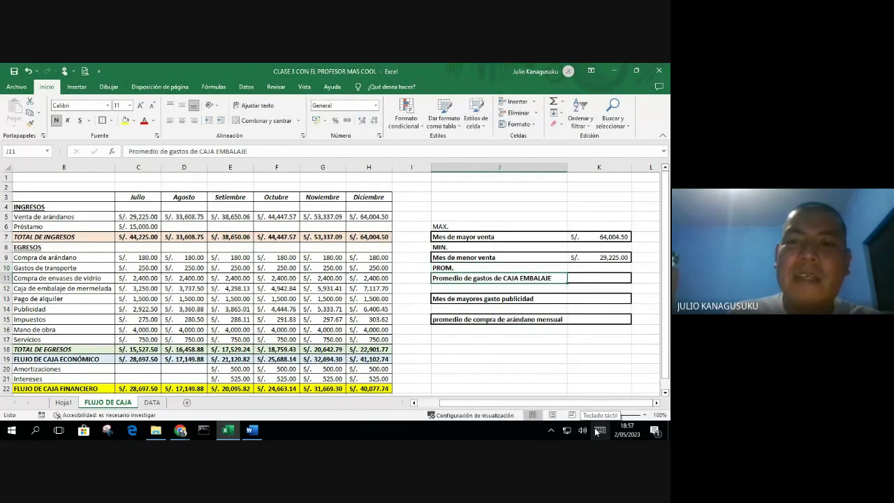
# Enter =PROMEDIO(C12:H12) in K11, giving S/. 4,879.60 for packaging costs.
pyautogui.click(595, 274)
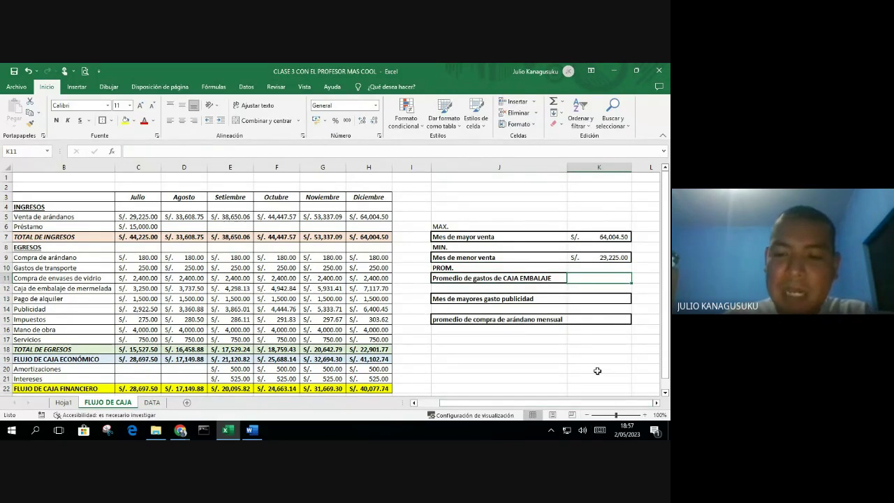
pyautogui.write('=P')
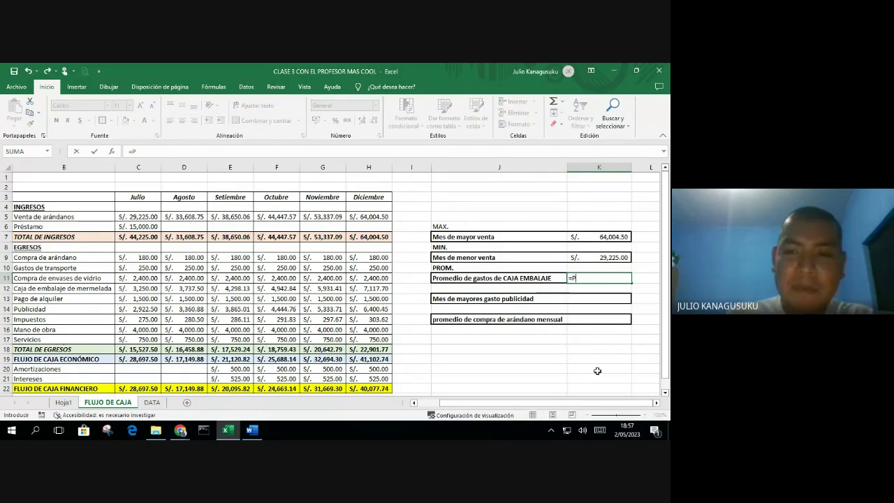
pyautogui.write('ROM')
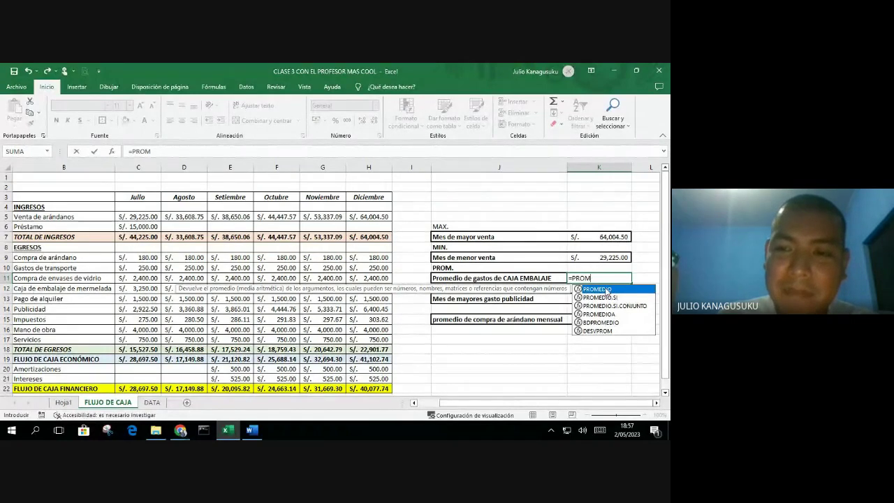
pyautogui.doubleClick(606, 291)
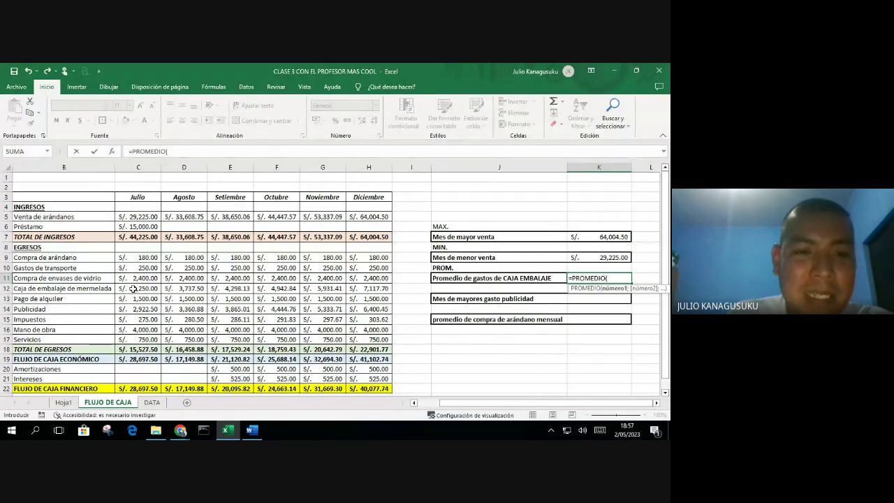
pyautogui.click(133, 289)
pyautogui.moveTo(142, 288); pyautogui.dragTo(375, 289)
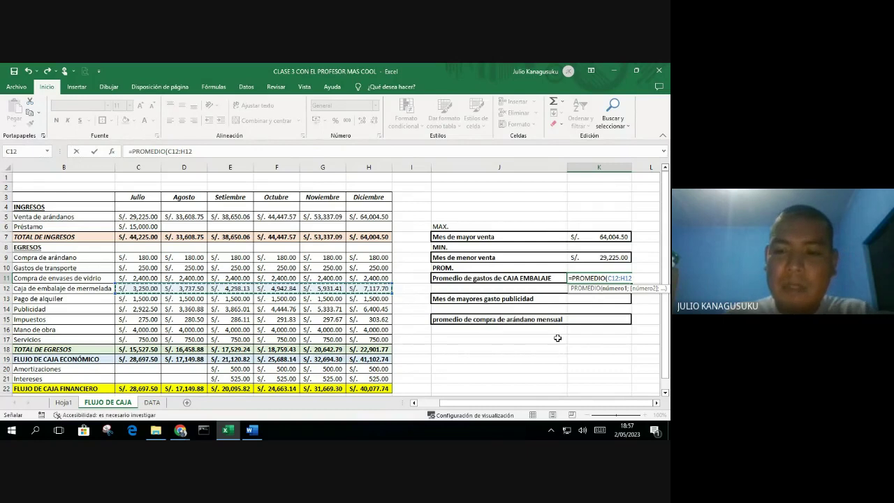
pyautogui.write(')')
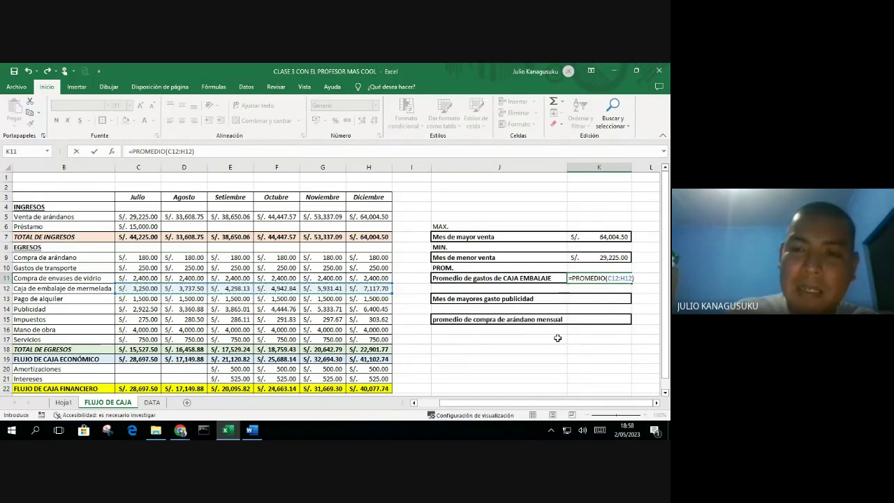
pyautogui.press('Return')
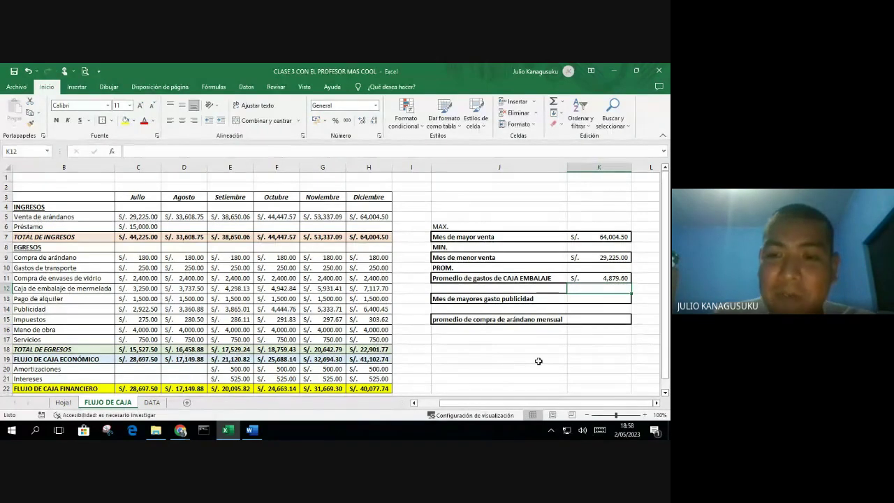
# Enter =MAX(C14:H14) in K13, showing the top advertising expense of S/. 6,400.45.
pyautogui.click(587, 300)
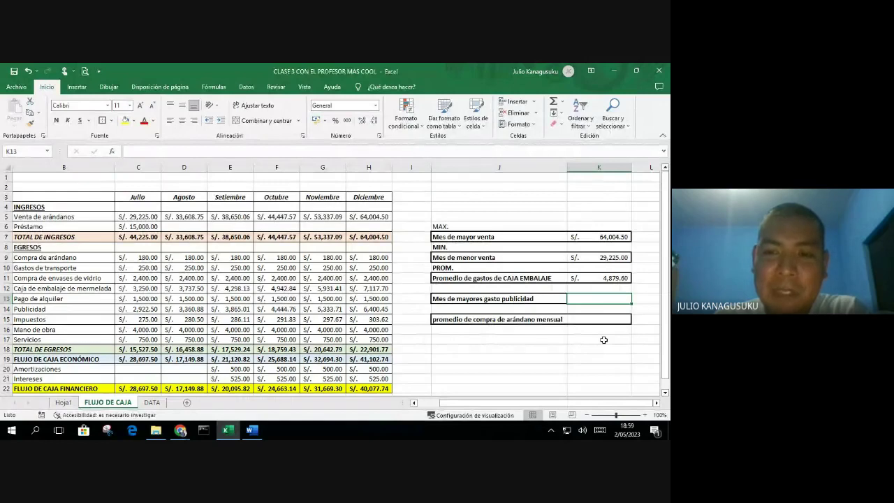
pyautogui.write('=')
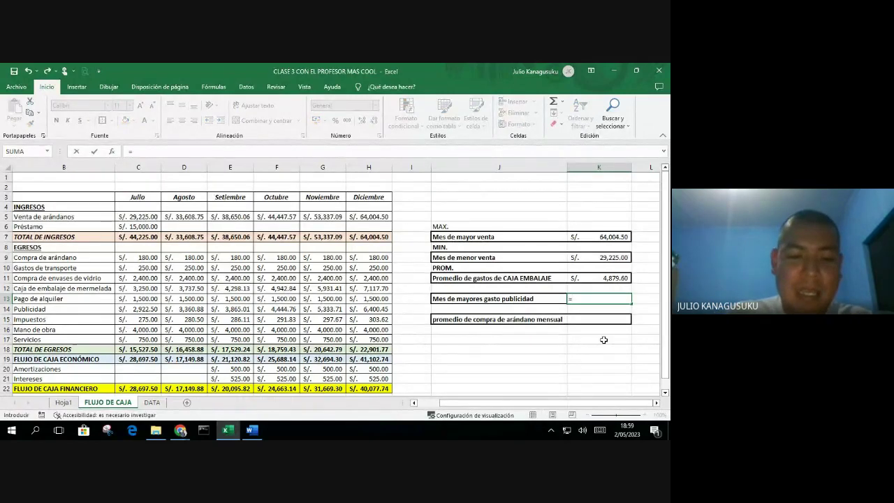
pyautogui.write('MAX')
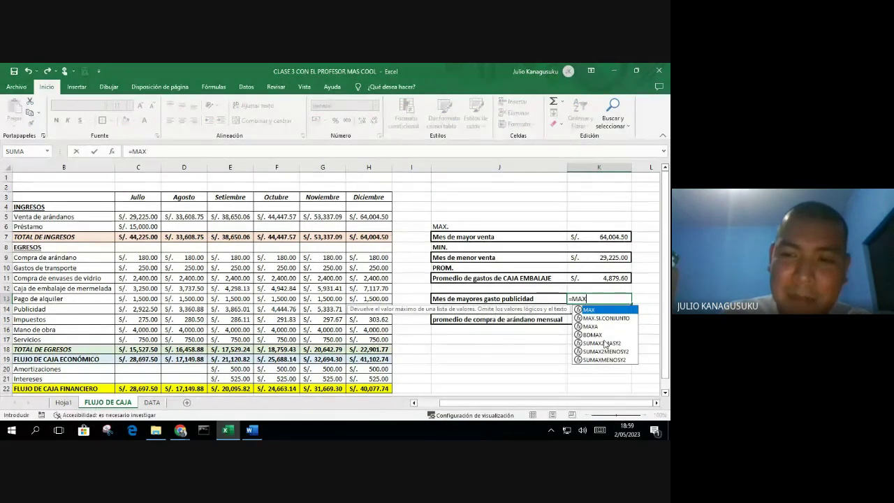
pyautogui.doubleClick(598, 311)
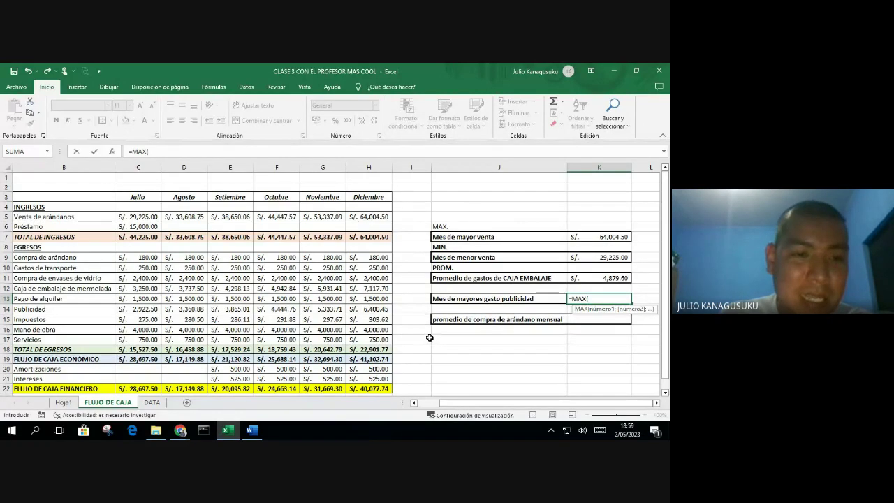
pyautogui.click(135, 308)
pyautogui.moveTo(137, 309); pyautogui.dragTo(370, 309)
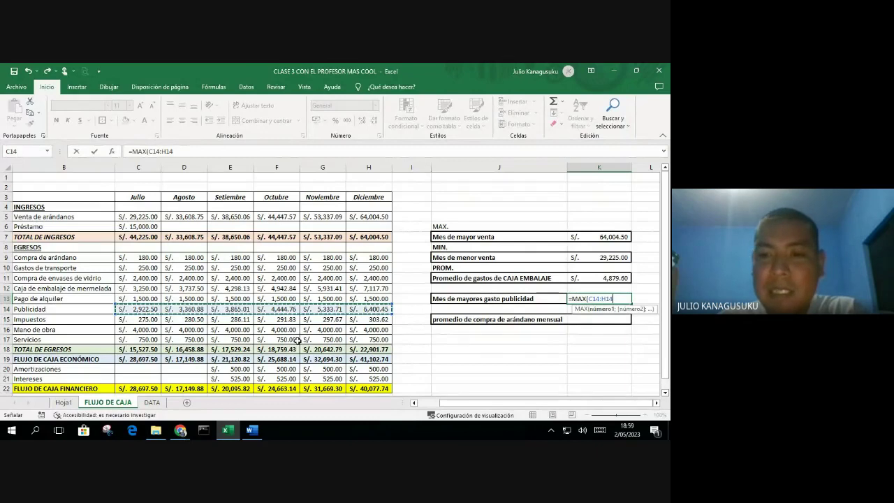
pyautogui.write(')')
pyautogui.press('Return')
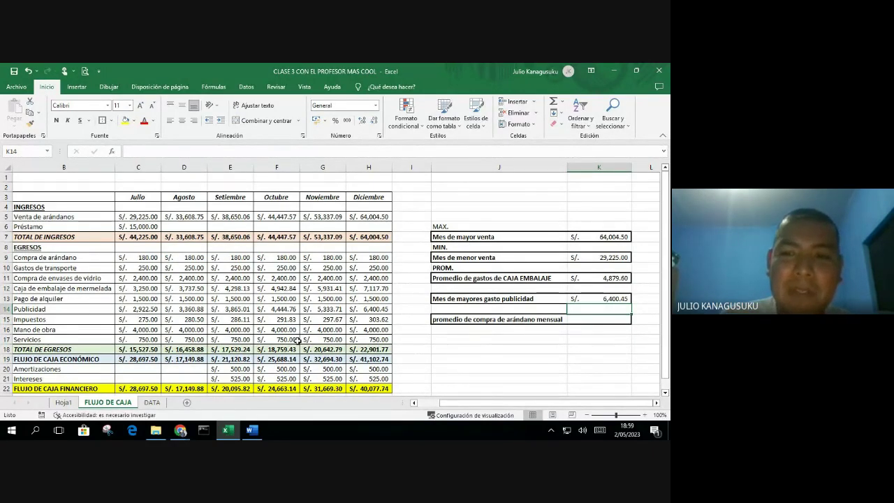
# Change the last summary label to 'promedio de VENTA MENSUAL'.
pyautogui.click(551, 317)
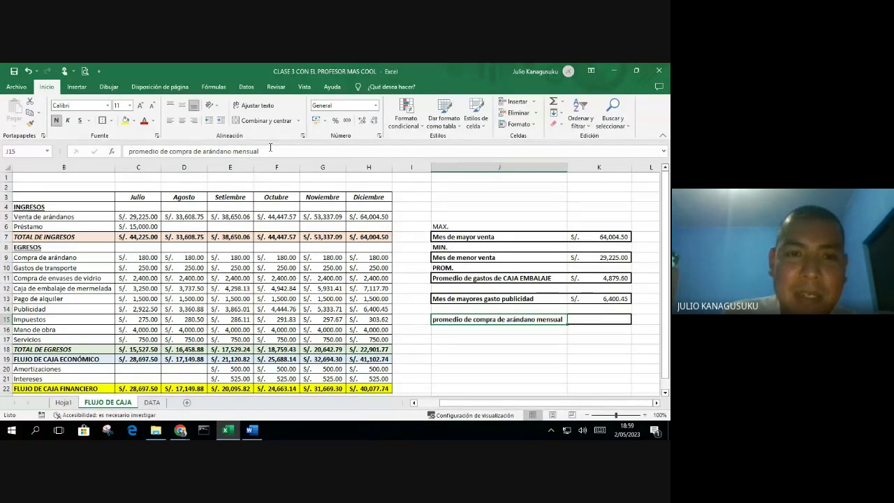
pyautogui.moveTo(270, 151); pyautogui.dragTo(169, 151)
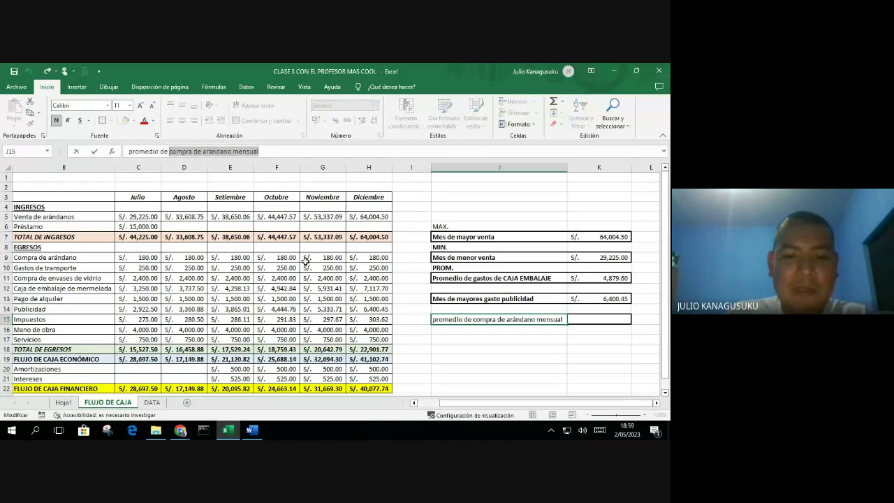
pyautogui.write('VENTA ME')
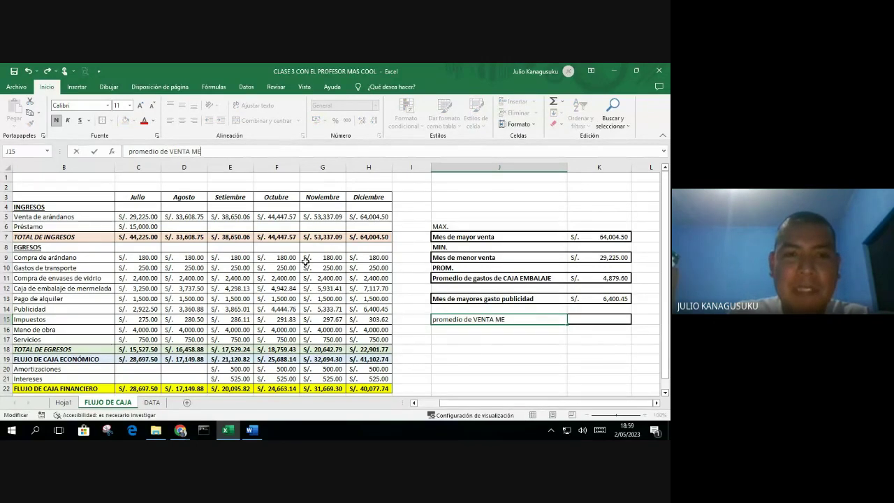
pyautogui.write('NSUAL')
pyautogui.press('Return')
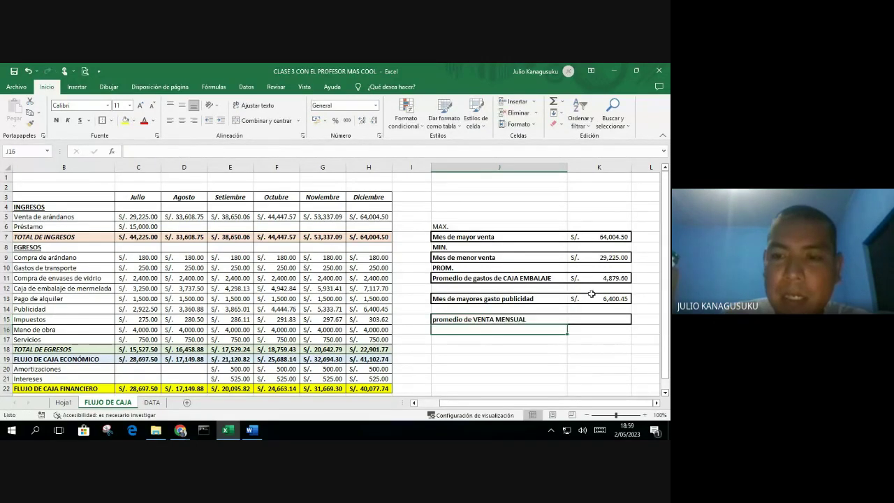
pyautogui.click(597, 319)
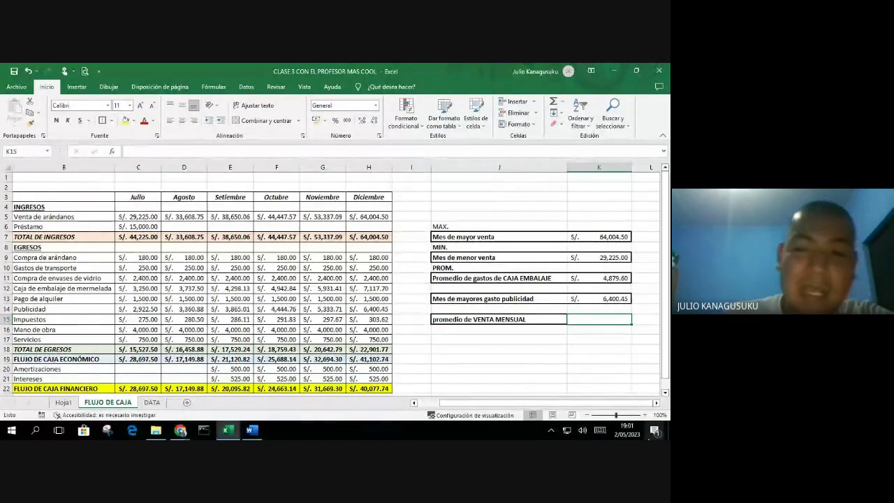
# Enter =PROMEDIO(C5:H5) in K15, giving a monthly sales average of S/. 43,878.83.
pyautogui.click(612, 339)
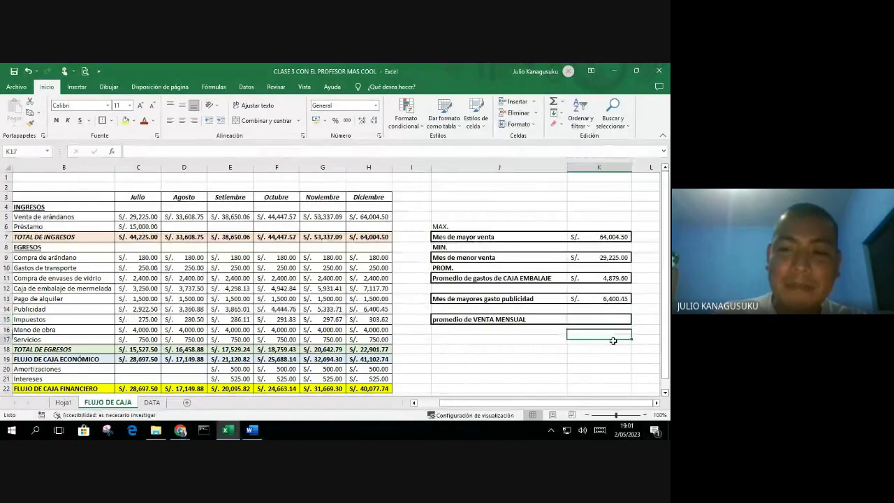
pyautogui.click(600, 322)
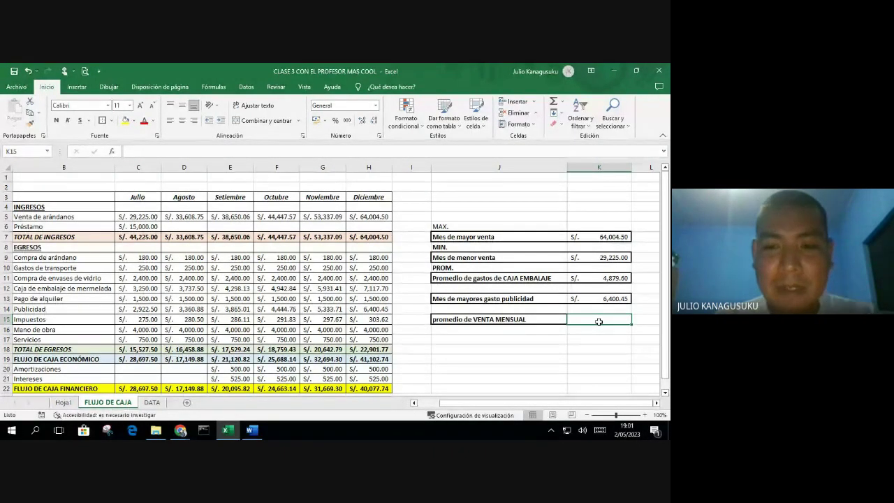
pyautogui.write('=')
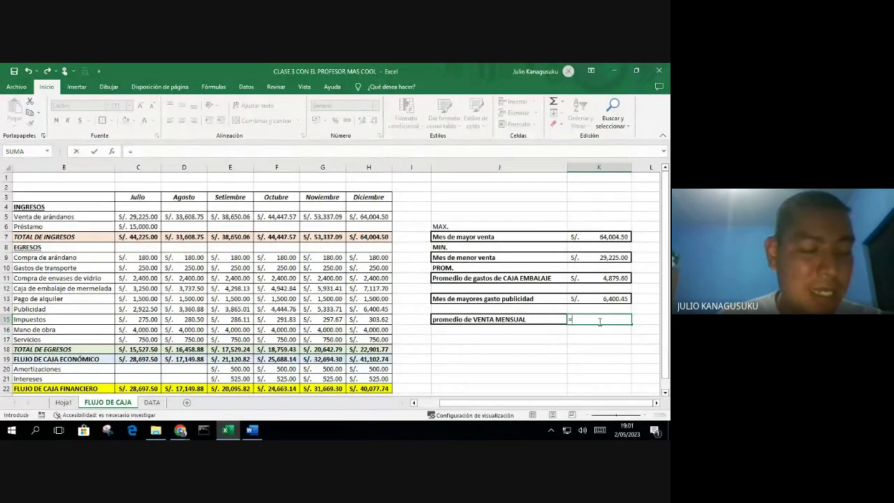
pyautogui.write('PR')
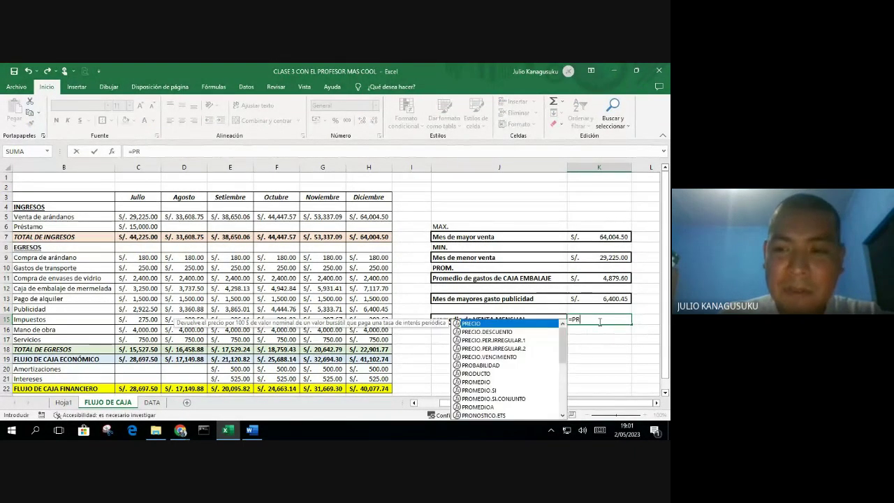
pyautogui.write('OME')
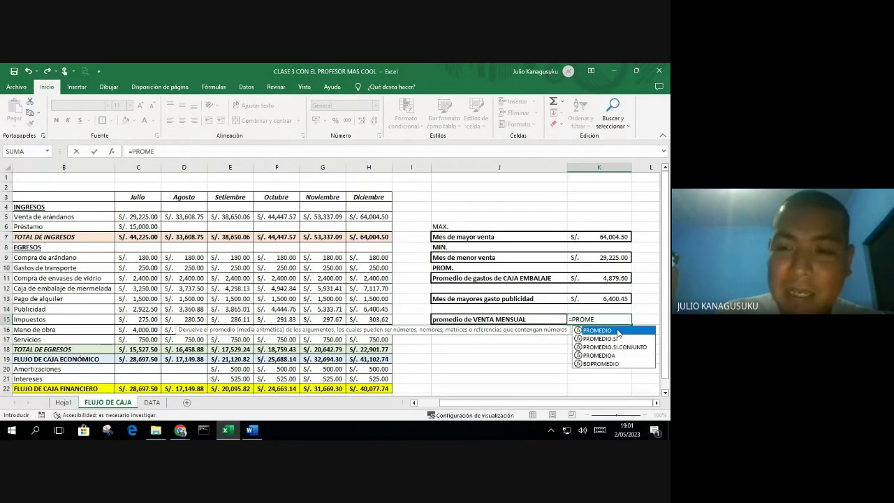
pyautogui.doubleClick(614, 331)
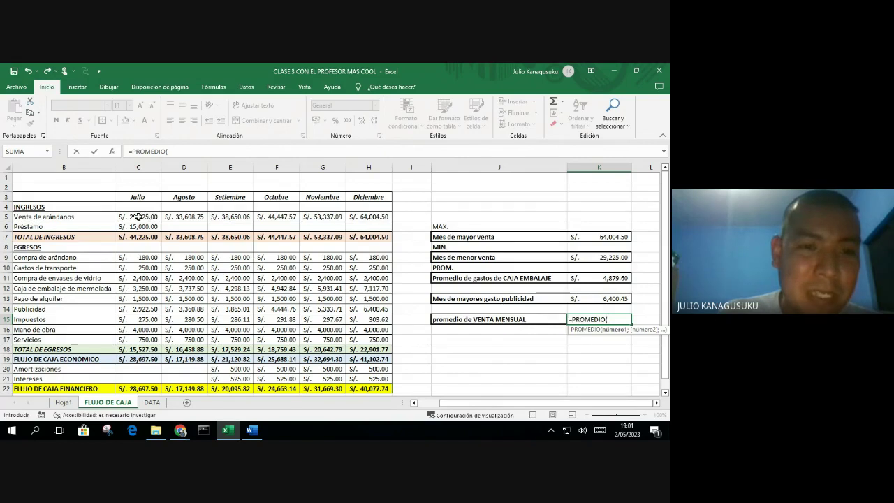
pyautogui.moveTo(138, 216); pyautogui.dragTo(368, 217)
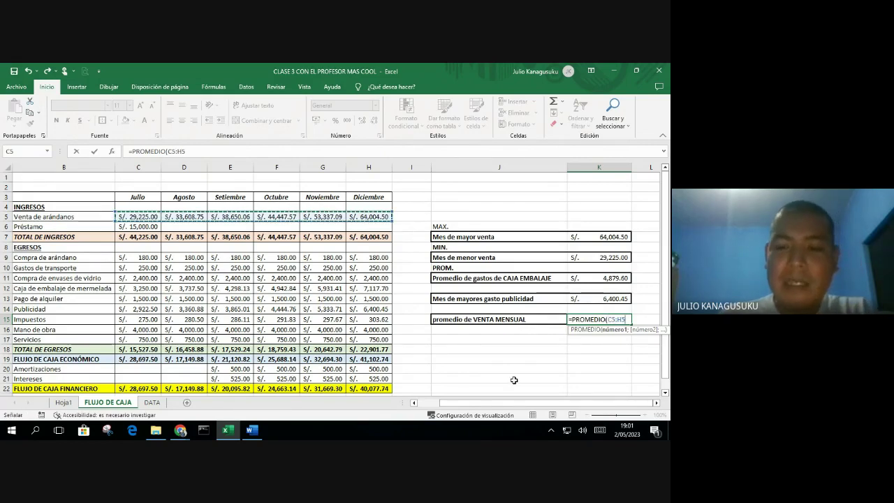
pyautogui.write(')')
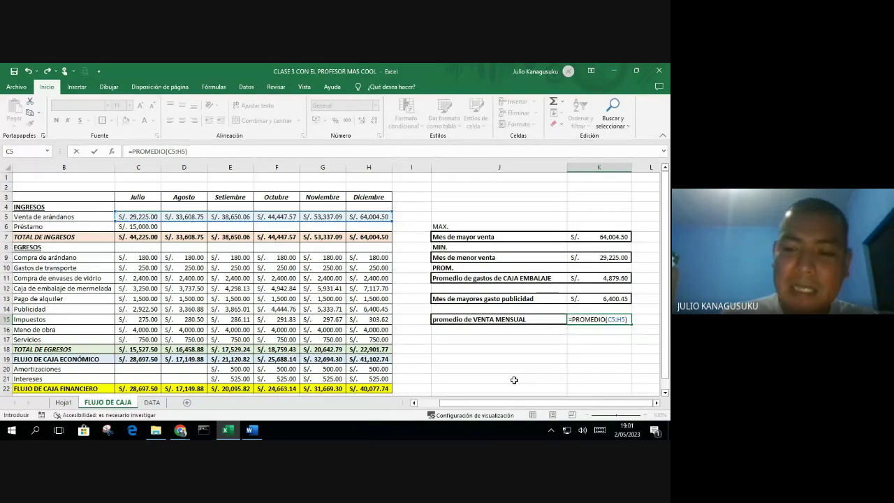
pyautogui.press('Return')
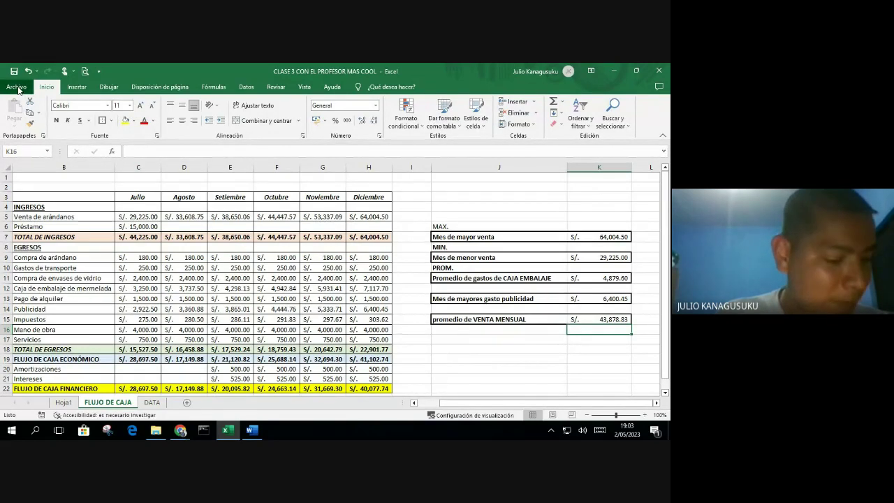
# Open the Save As dialog via Archivo > Guardar como > Examinar.
pyautogui.click(16, 87)
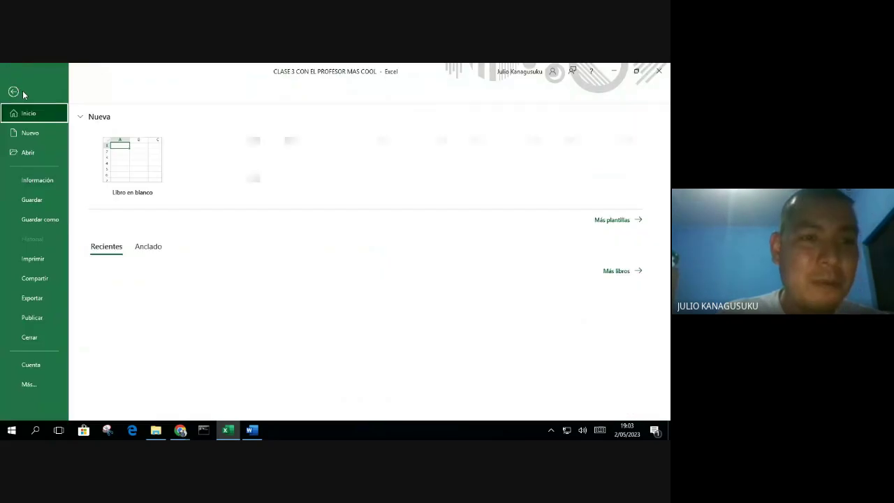
pyautogui.click(39, 220)
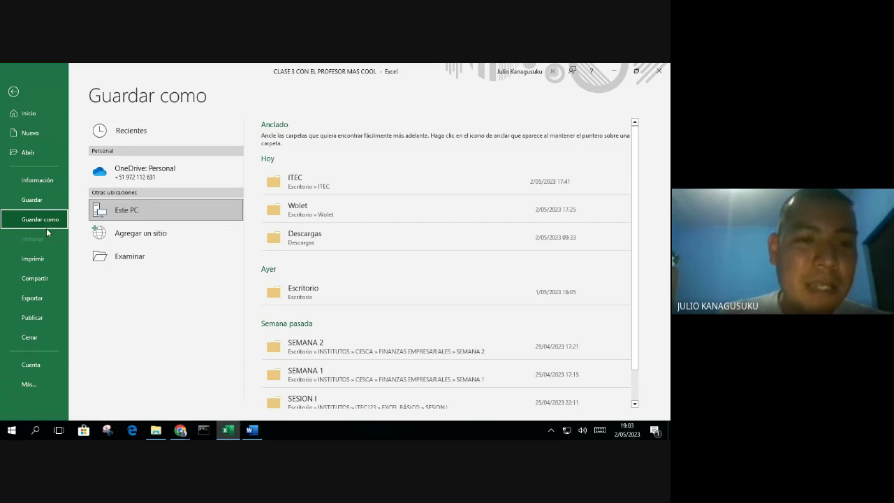
pyautogui.click(131, 257)
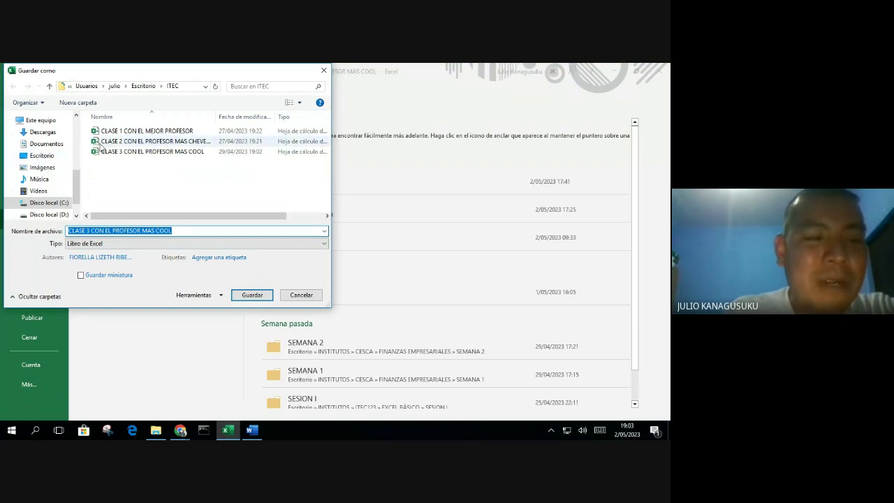
# Save the workbook in the desktop ITEC folder as 'CLASE 4 CON EL PROFESOR MAS PACIENTE'.
pyautogui.click(43, 157)
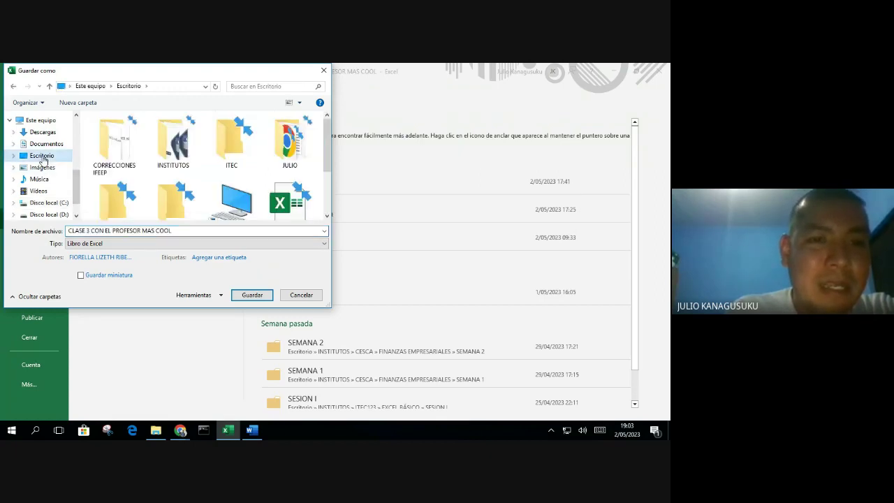
pyautogui.doubleClick(237, 155)
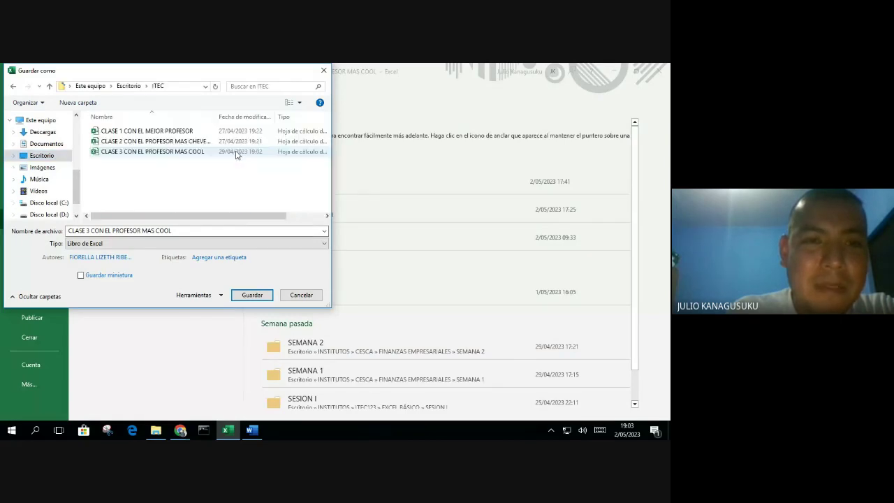
pyautogui.click(145, 230)
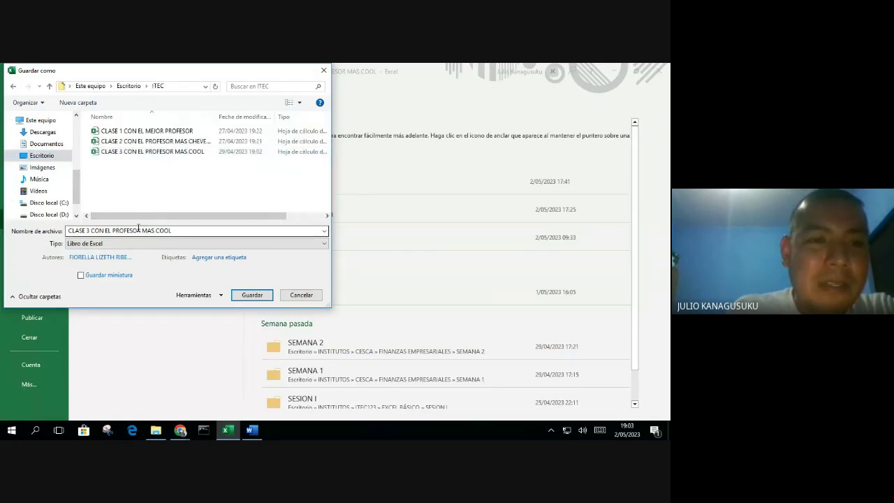
pyautogui.hotkey('ctrl', 'a')
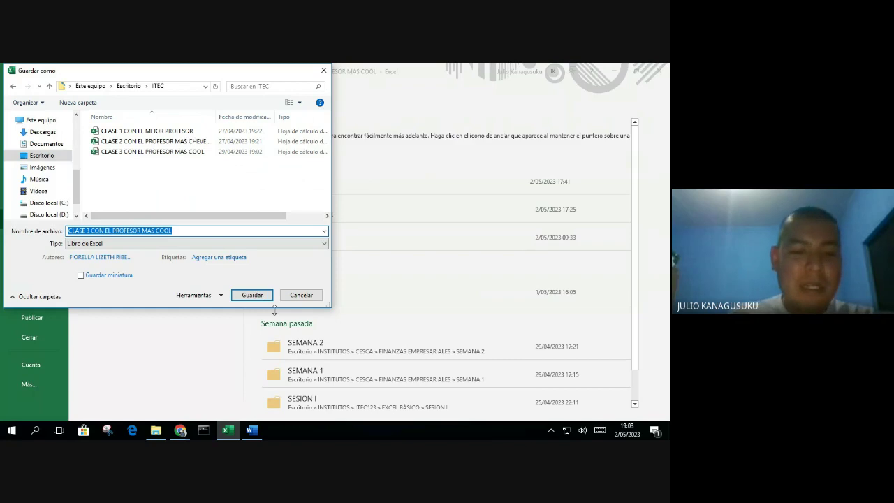
pyautogui.write('CLASE ')
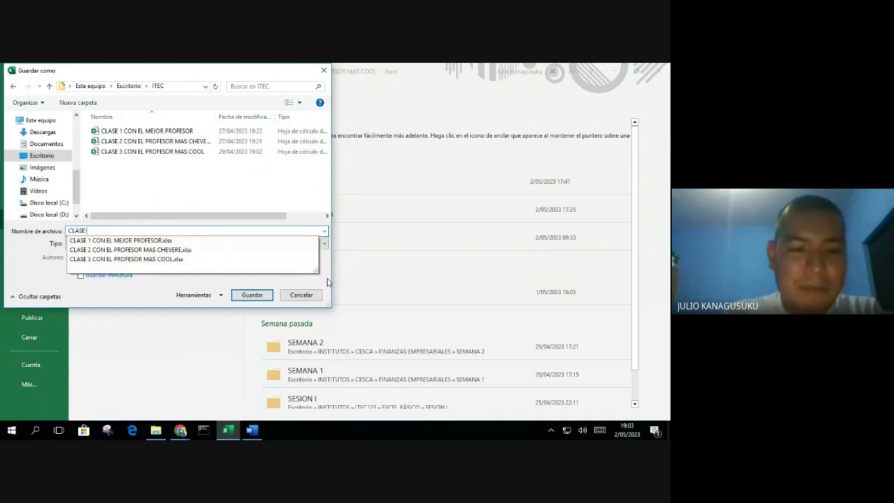
pyautogui.write('4 CON EL PROFESOR MAS PACIENTE')
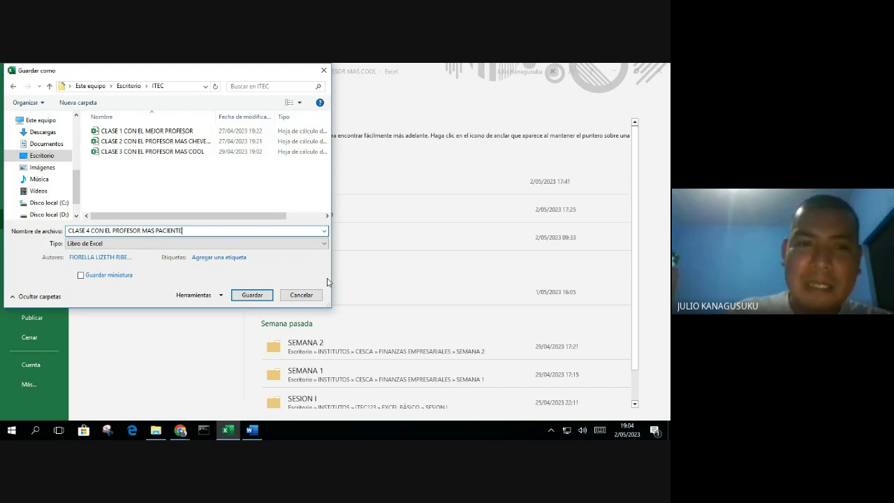
pyautogui.press('Return')
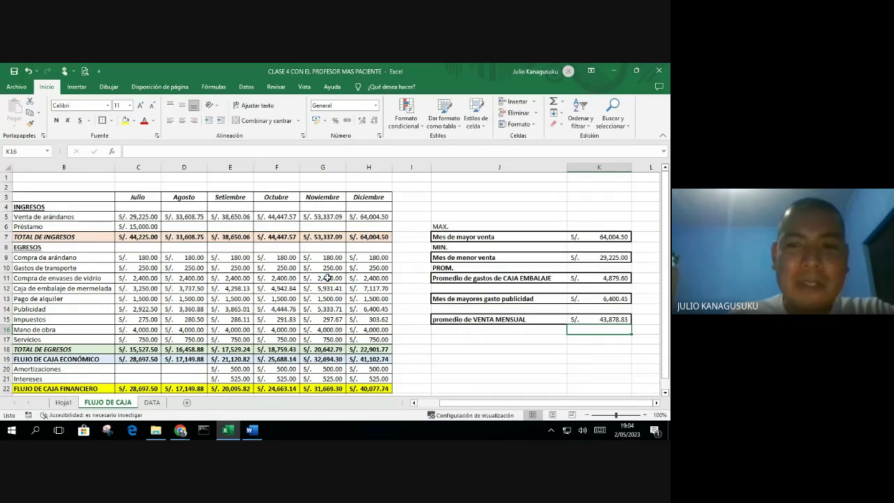
# Close Excel, then close the Word document without saving its changes.
pyautogui.click(660, 70)
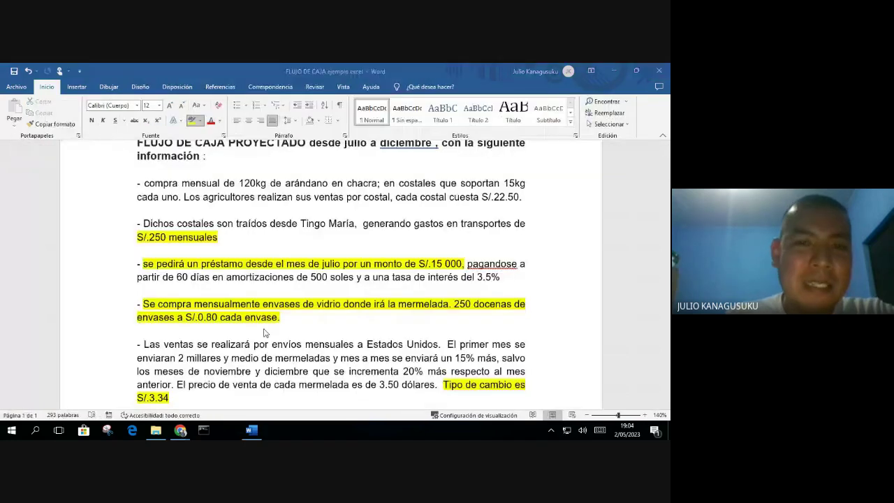
pyautogui.hotkey('alt', 'F4')
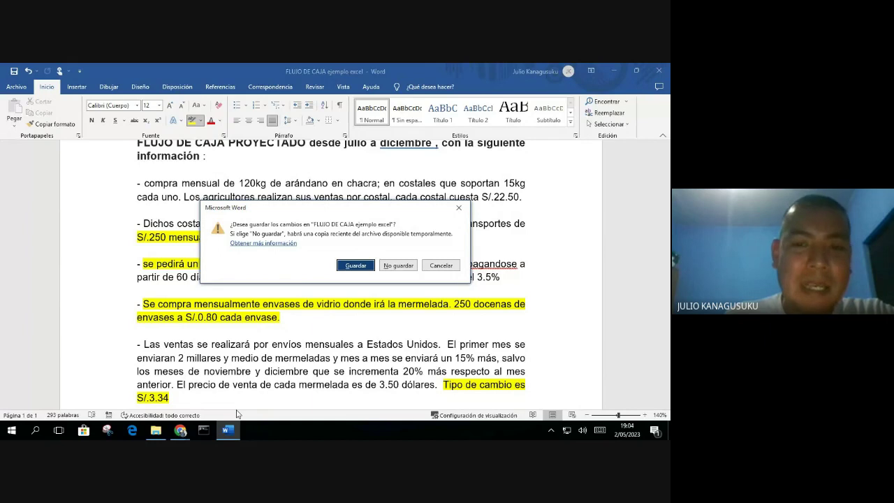
pyautogui.press('Tab')
pyautogui.press('Return')
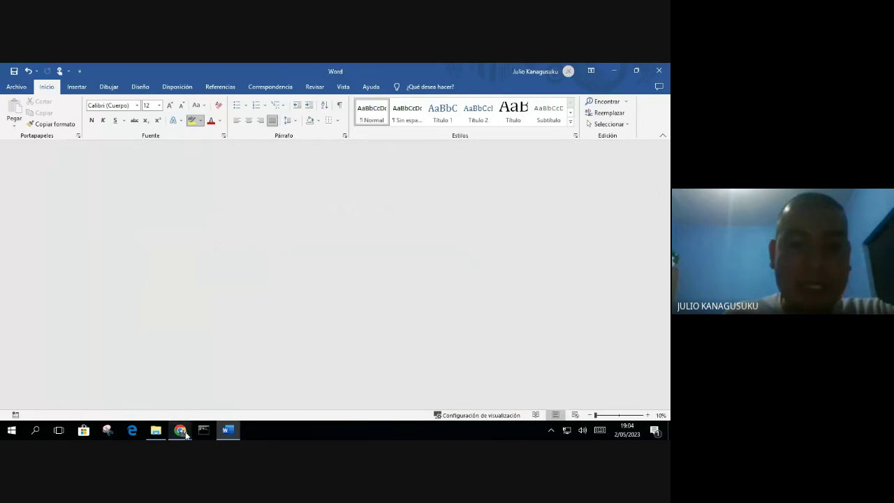
# Stop presenting the screen in the Google Meet call.
pyautogui.moveTo(180, 430)
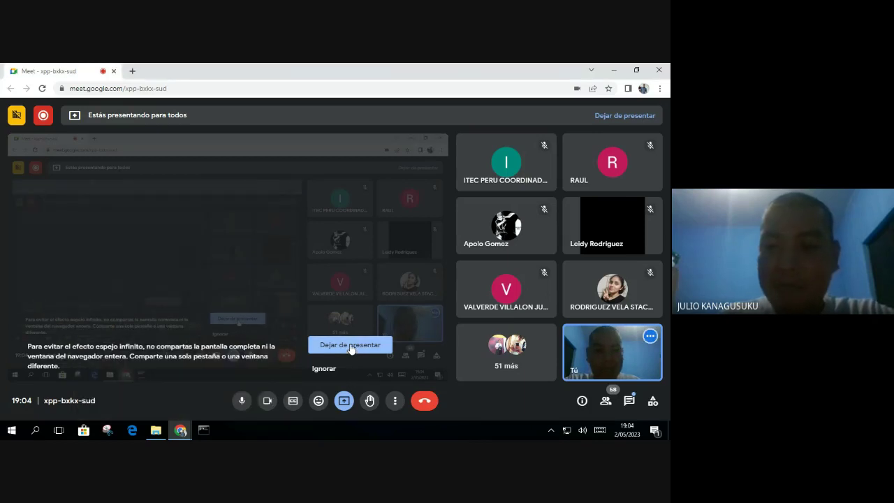
pyautogui.click(351, 345)
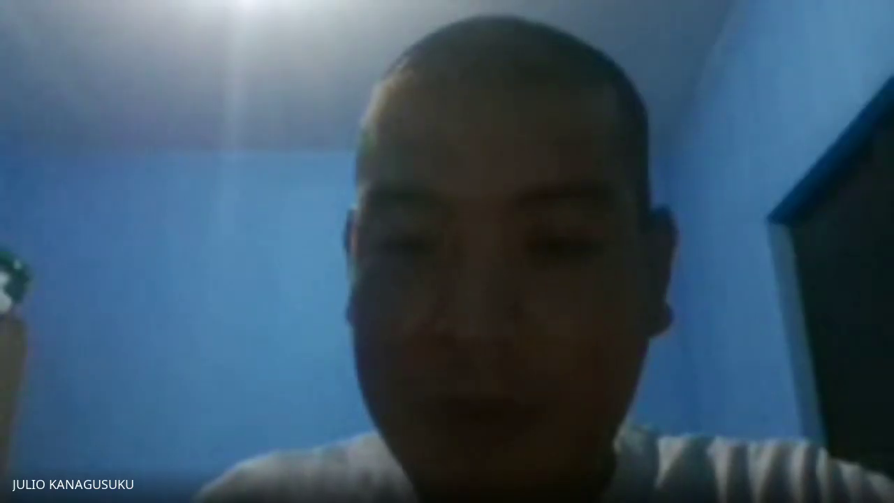